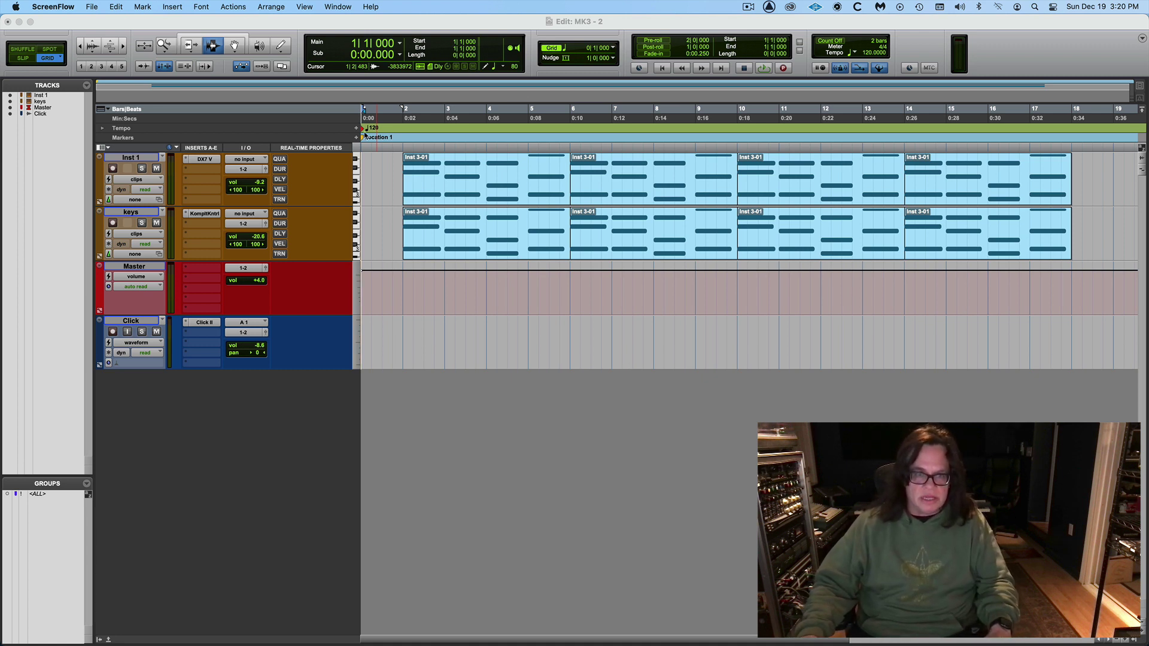
- Delete the Location 1 marker at the session start
left_click(376, 138)
left_click_drag(376, 138, 353, 144)
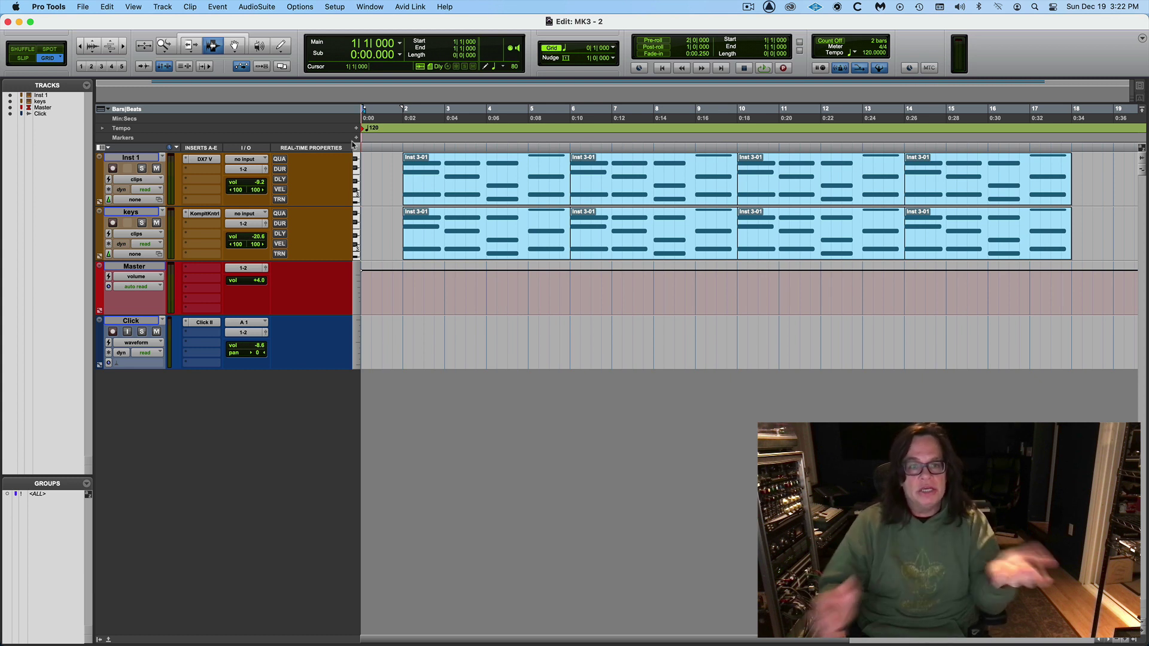
- Play the arrangement from bar 1 beat 4 and stop playback
left_click(394, 151)
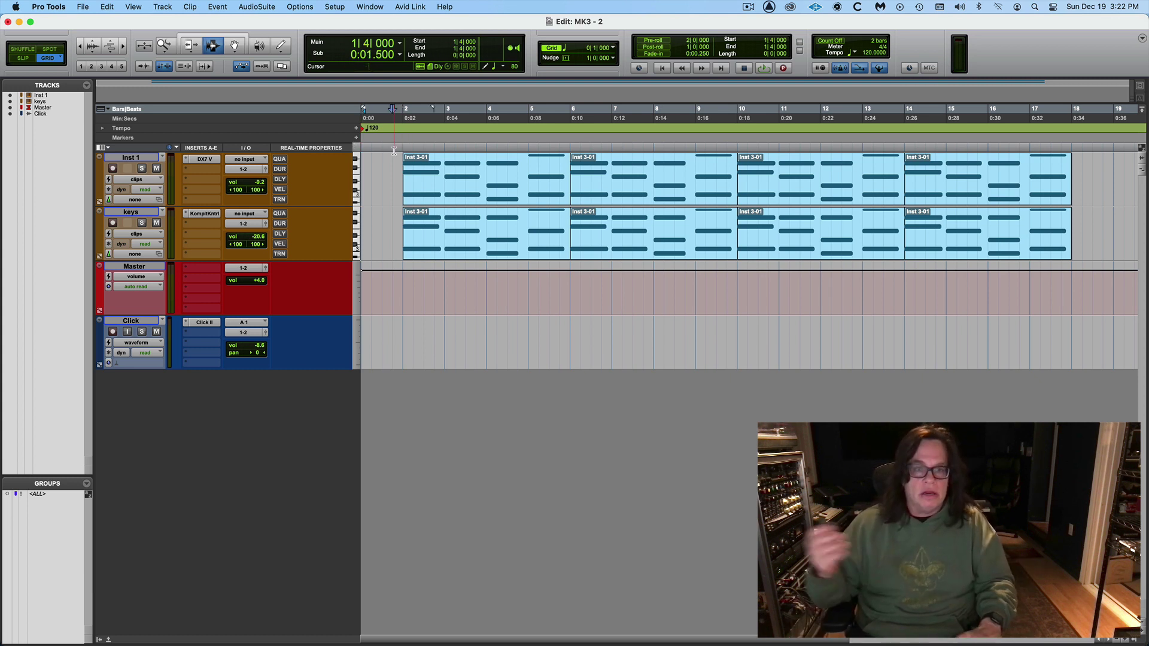
key("space")
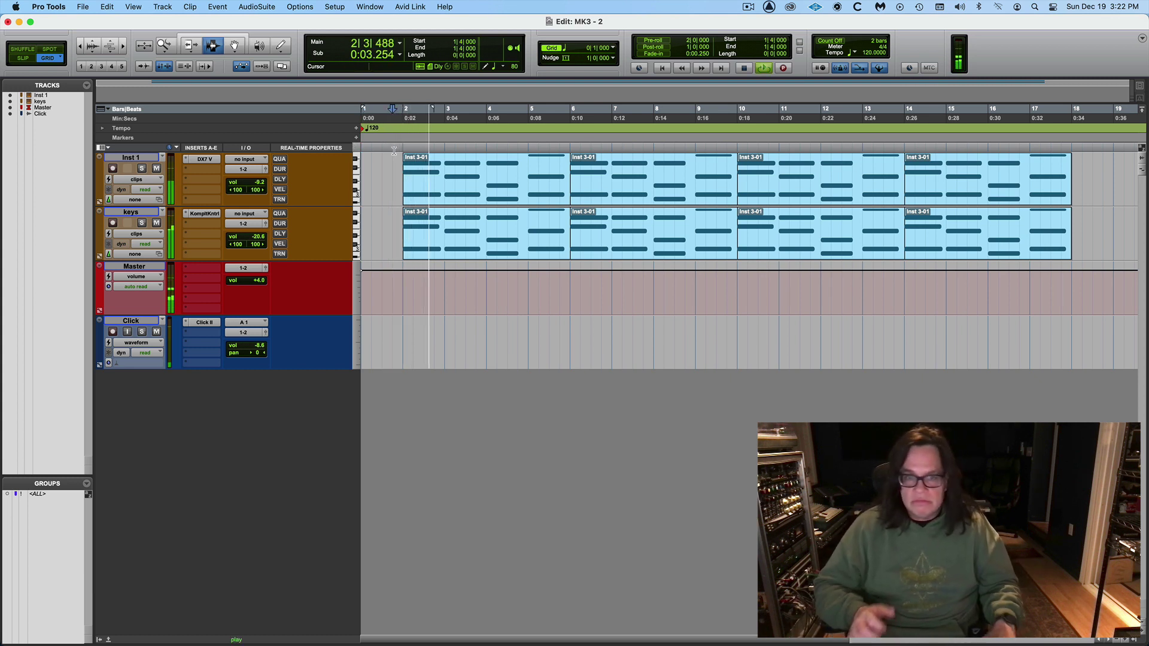
key("space")
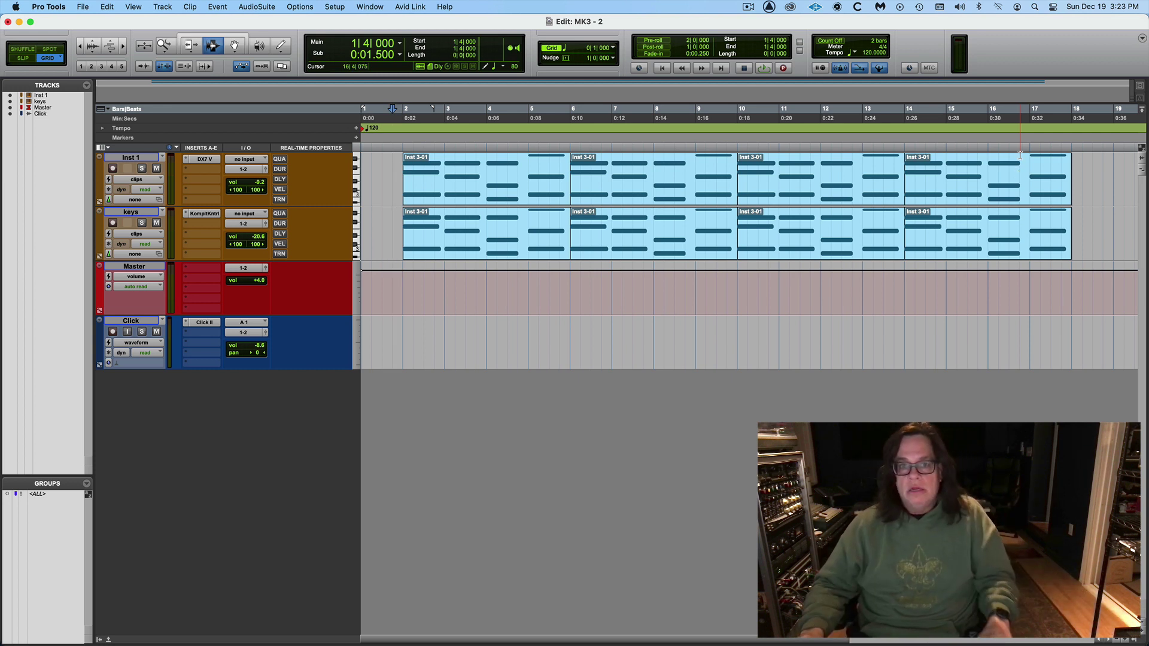
- Select the Inst 1 track's timeline from the session start to the end of its last clip at bar 18
left_click(959, 185)
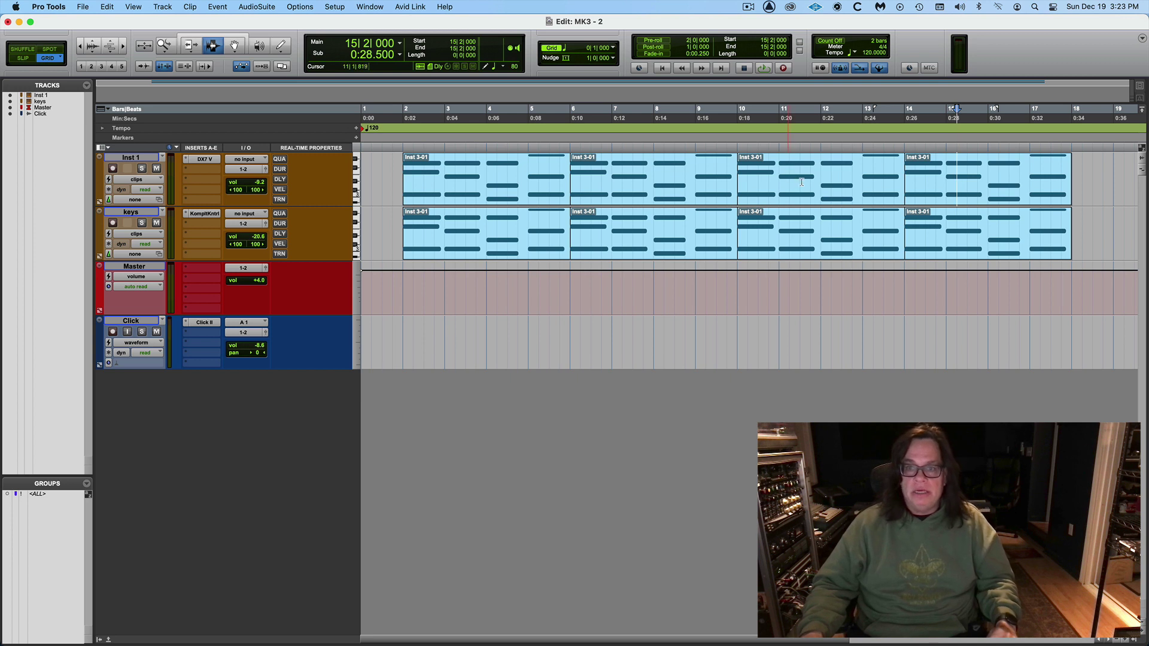
double_click(947, 163)
left_click_drag(947, 163, 273, 170)
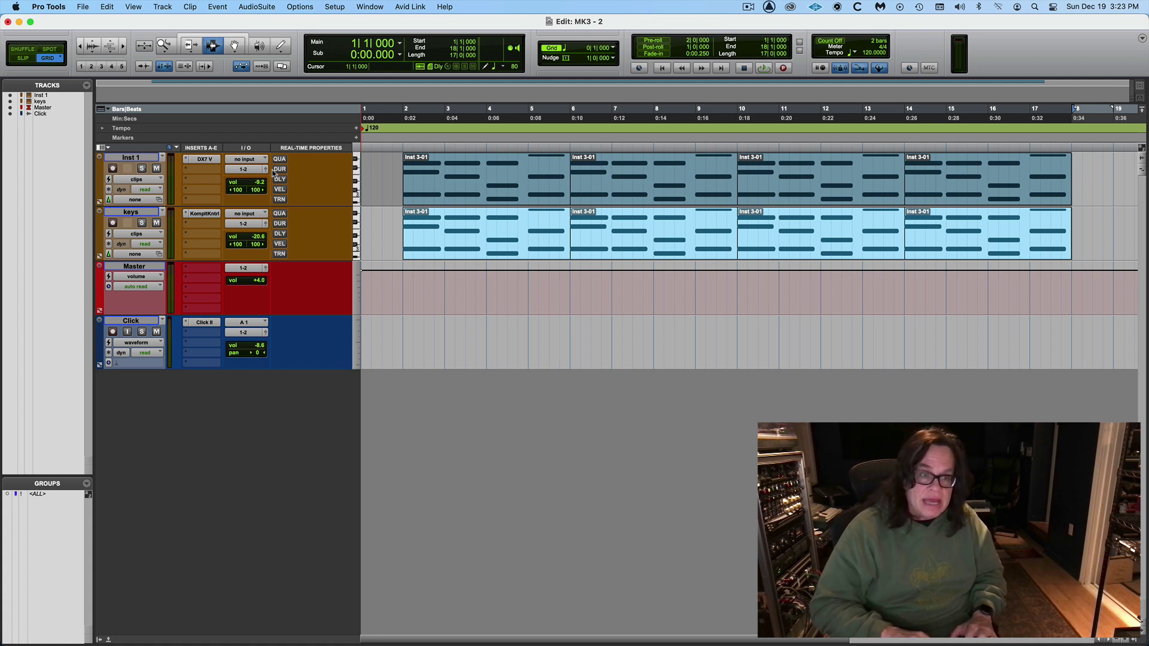
- Bounce the selection offline as a WAV file named "test bnc from zero" into the song folder on the Desktop
key("alt+super+b")
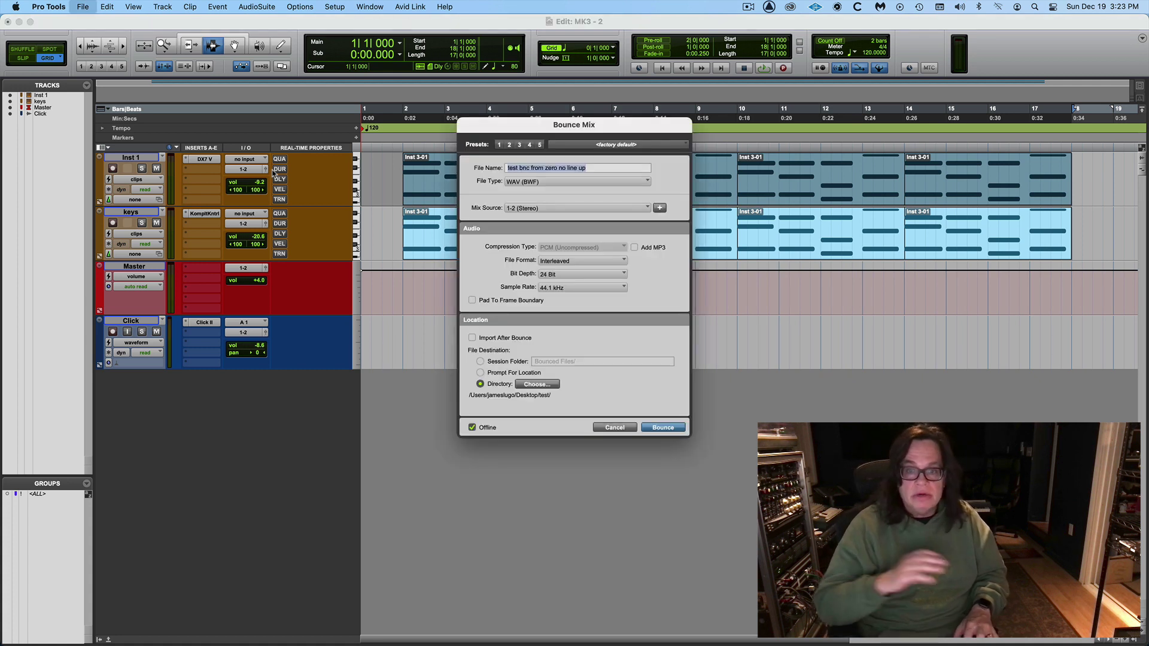
left_click(612, 168)
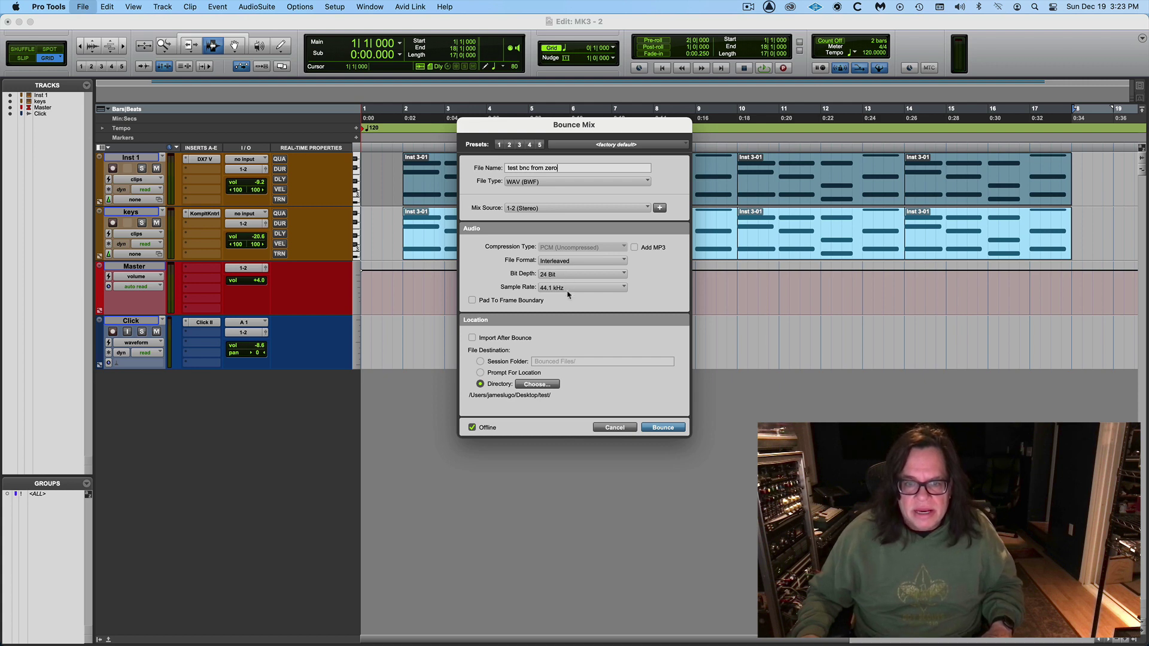
left_click(534, 385)
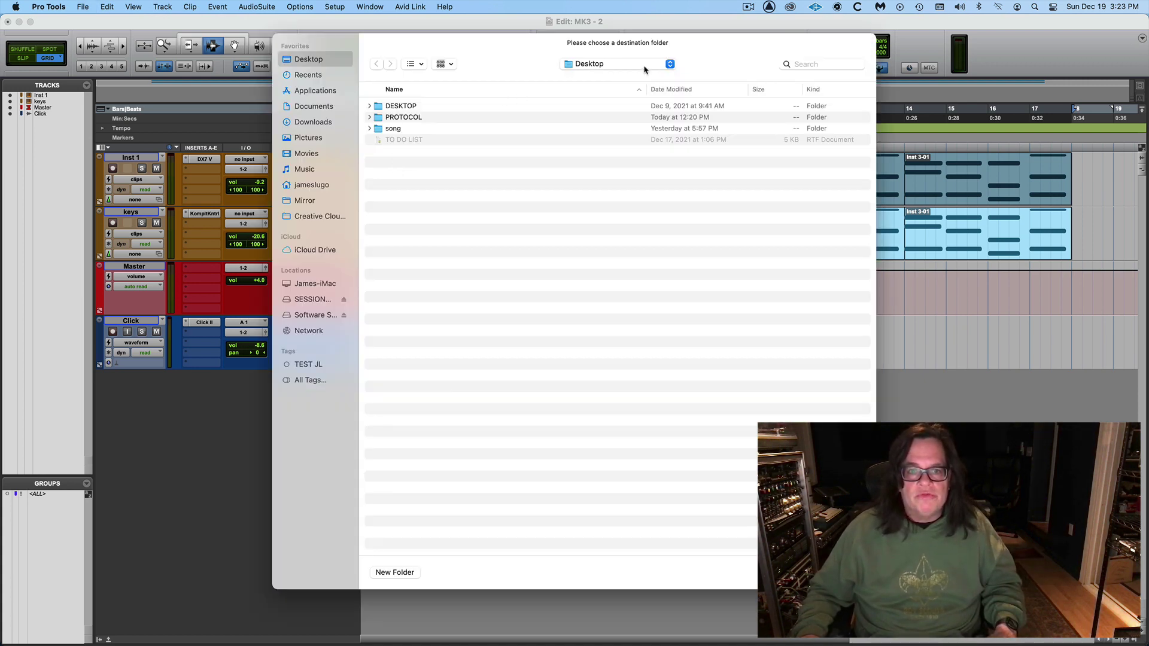
double_click(390, 129)
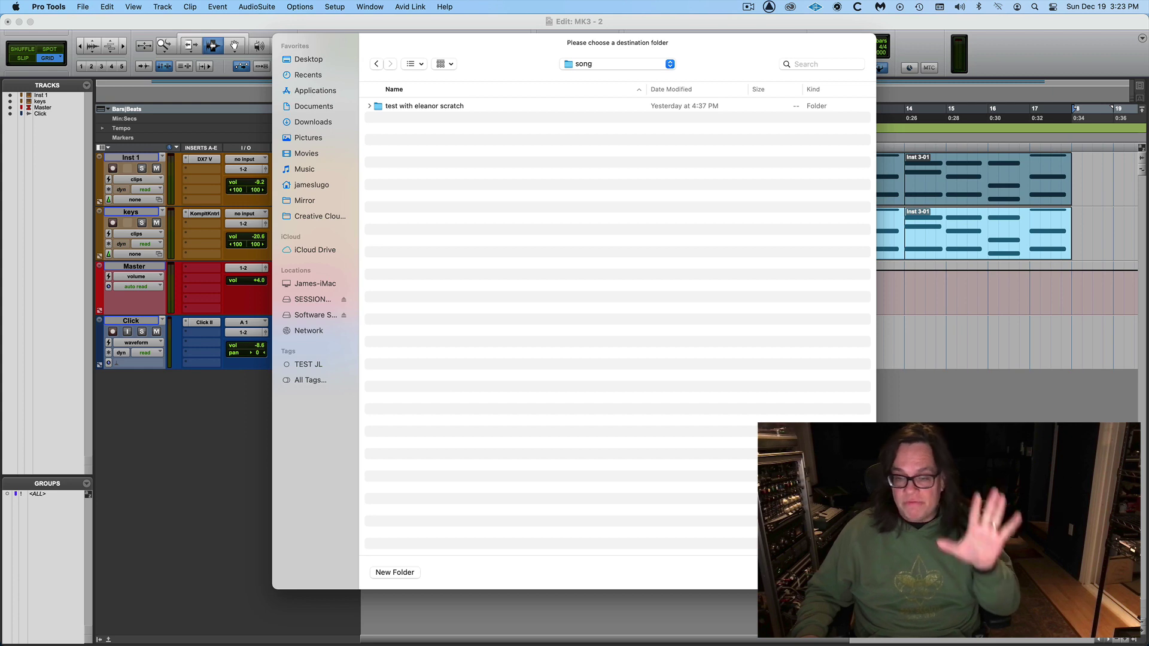
key("Return")
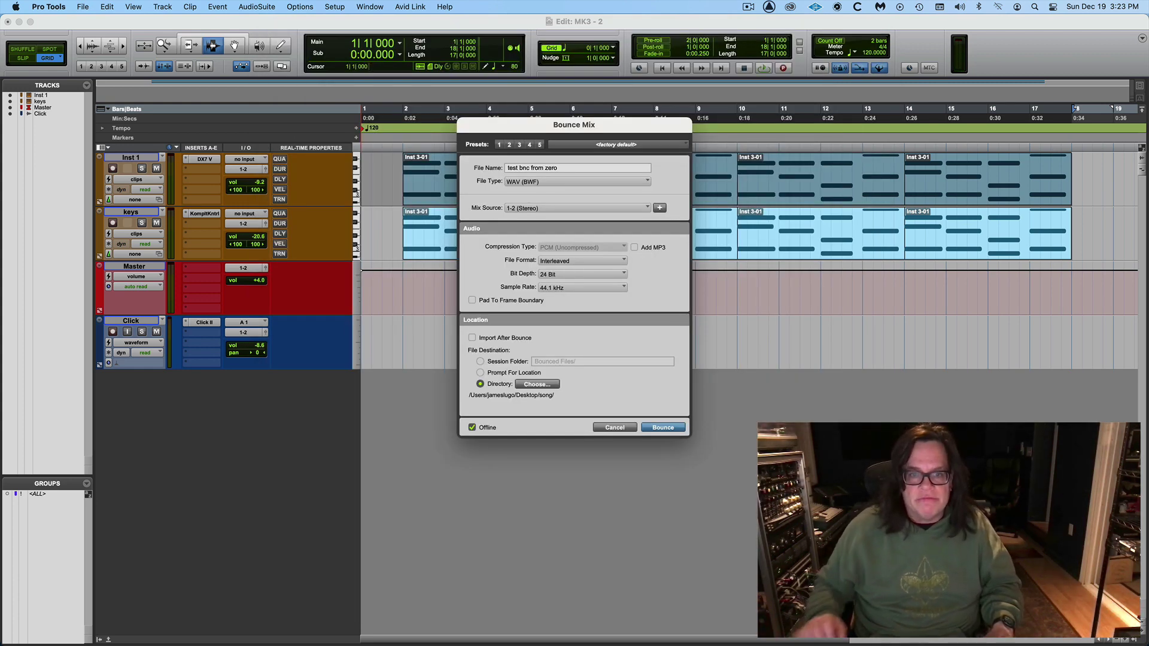
key("Return")
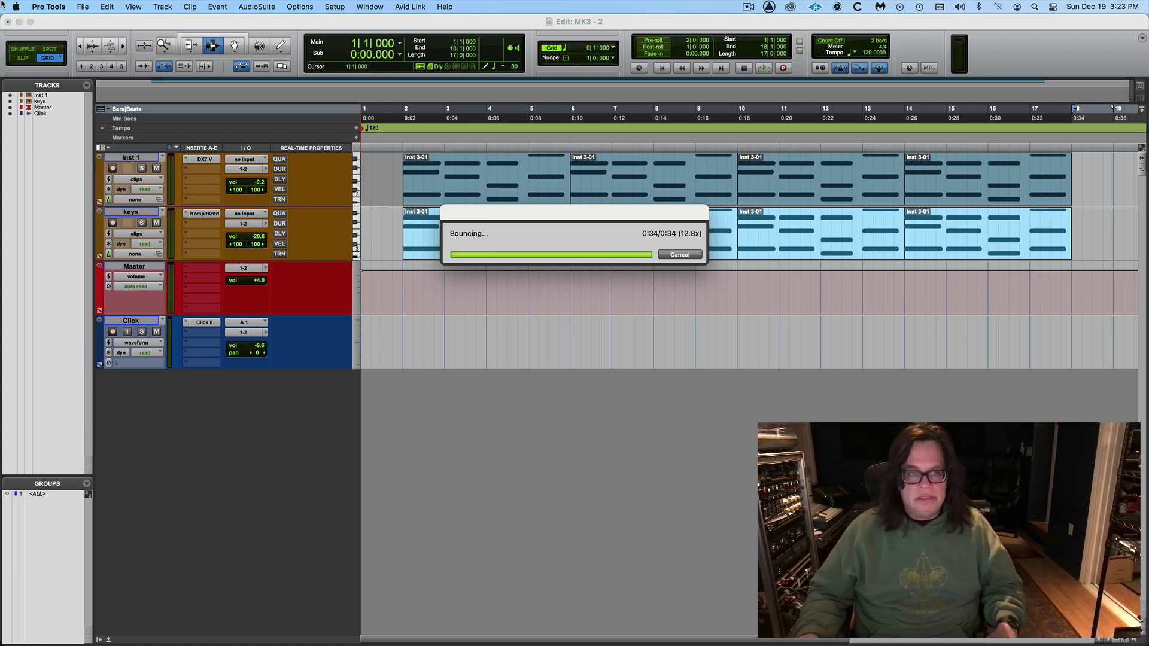
- Hide Pro Tools and bring the New Project window of Maschine 2 fully into view
left_click(54, 7)
left_click(64, 80)
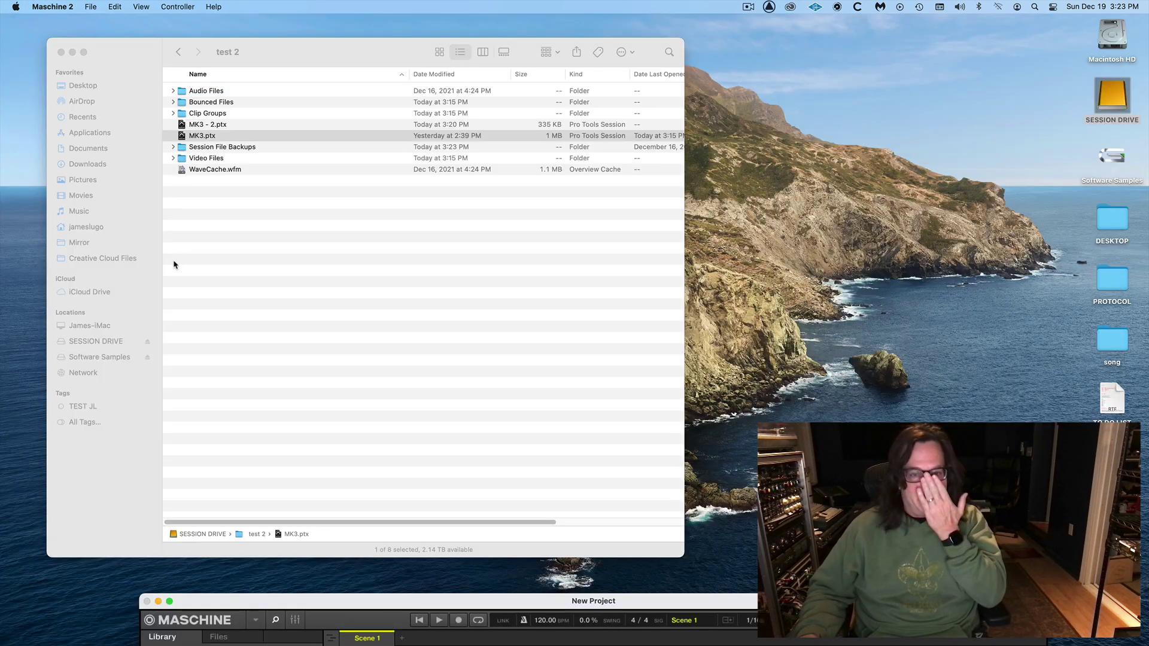
double_click(381, 601)
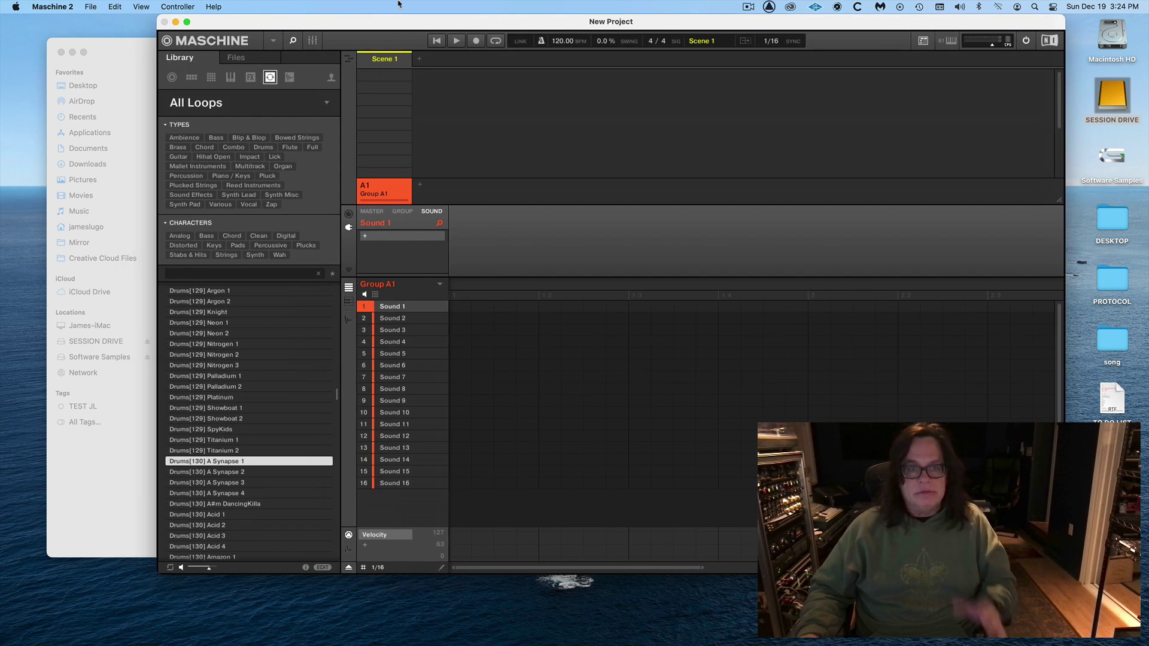
- Change the project from the scene-based Ideas view to the Song view timeline
left_click(348, 59)
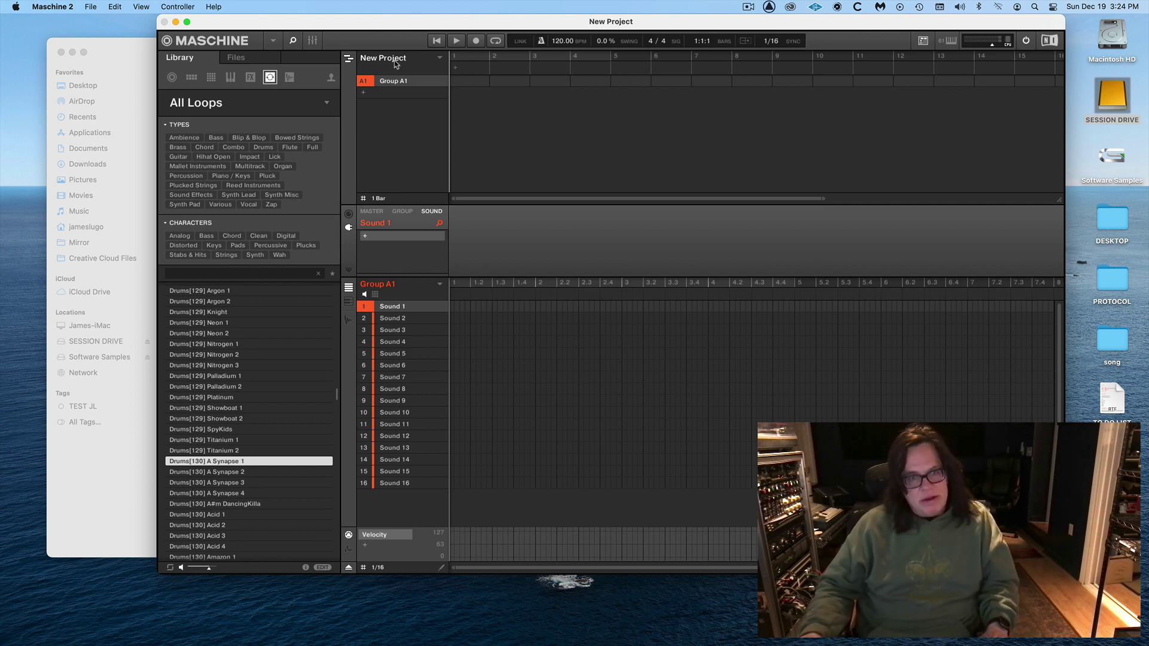
left_click(348, 60)
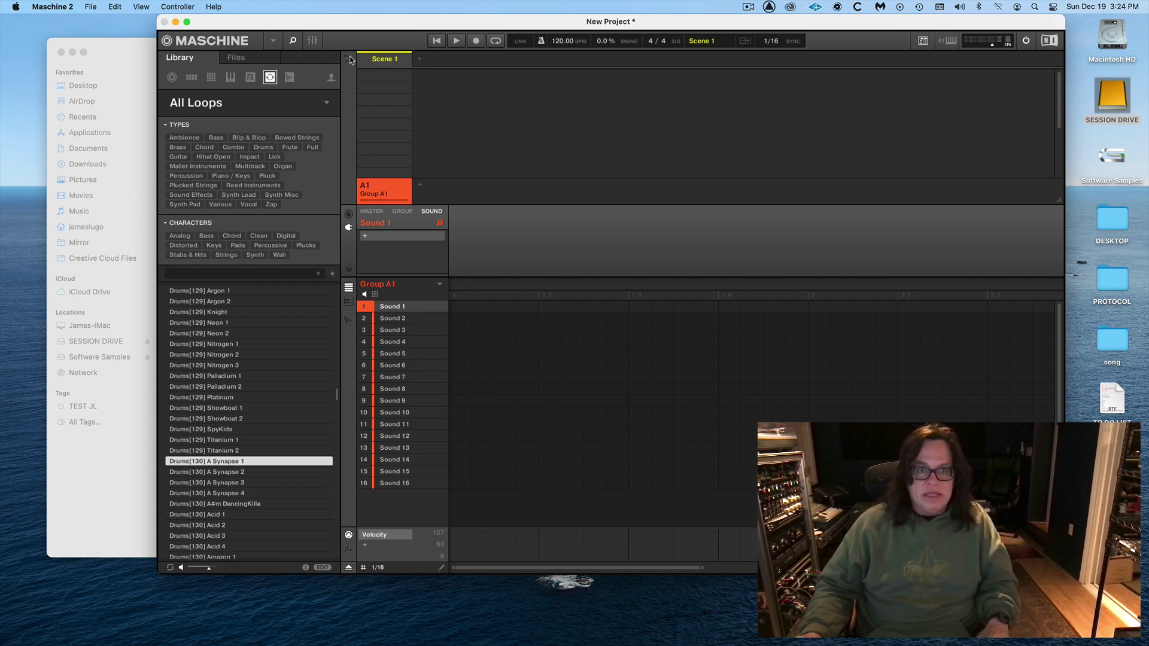
left_click(348, 60)
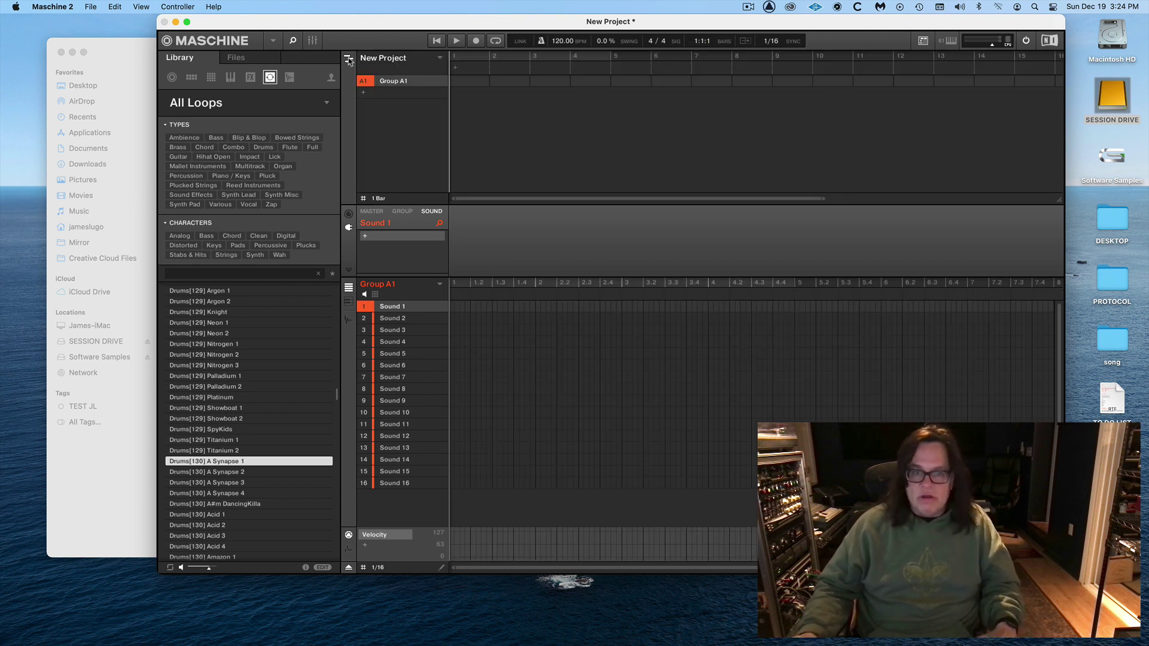
- Open the desktop's song folder and move its window aside so the Maschine sound list stays reachable
double_click(1112, 339)
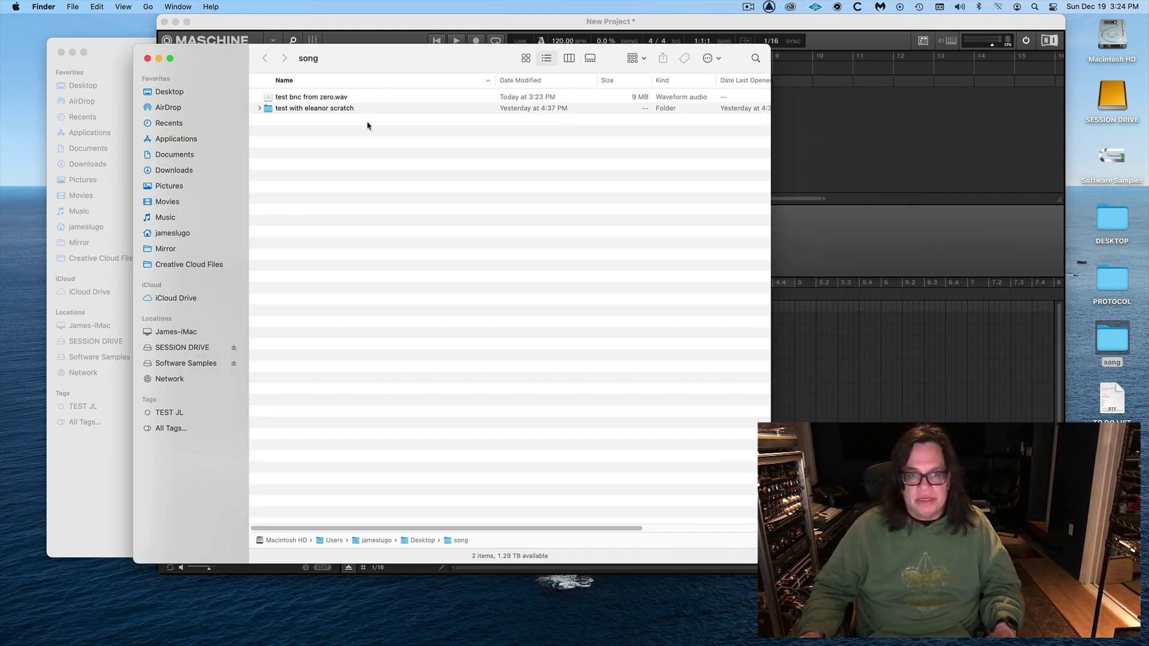
left_click_drag(228, 66, 795, 198)
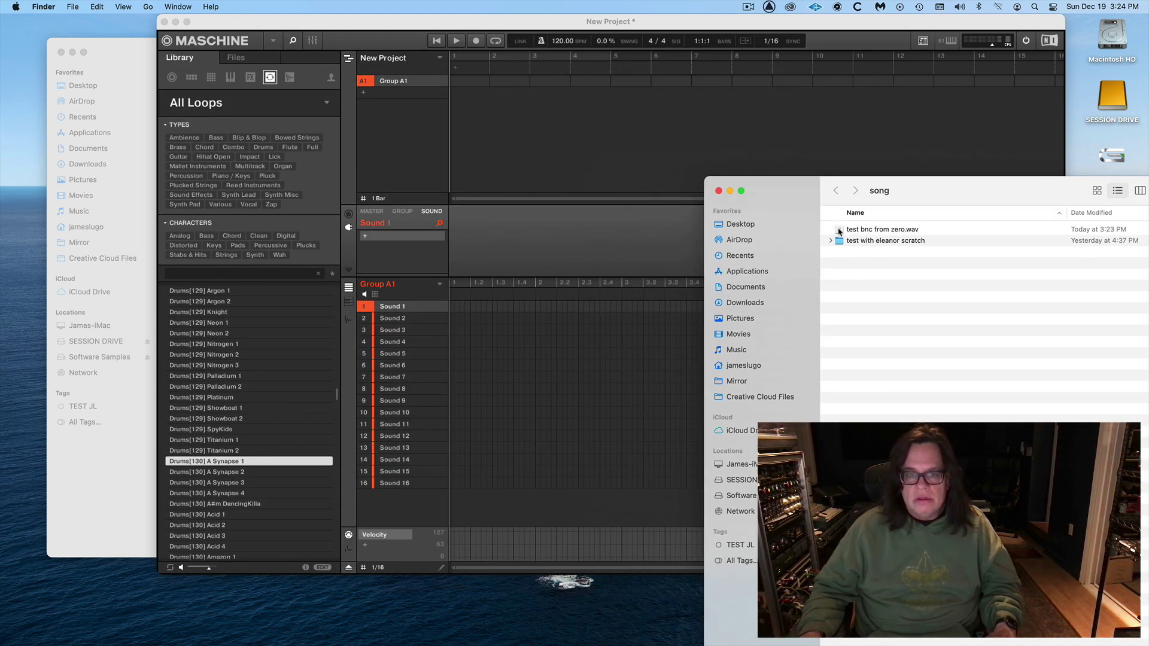
left_click_drag(838, 231, 365, 238)
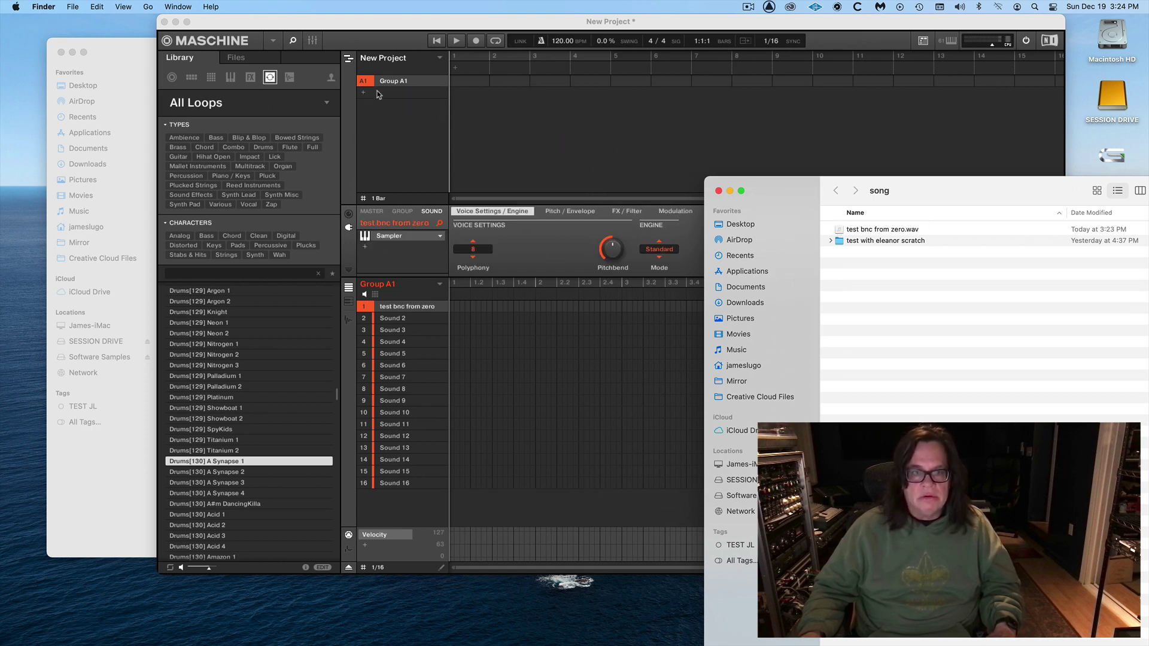
left_click(396, 89)
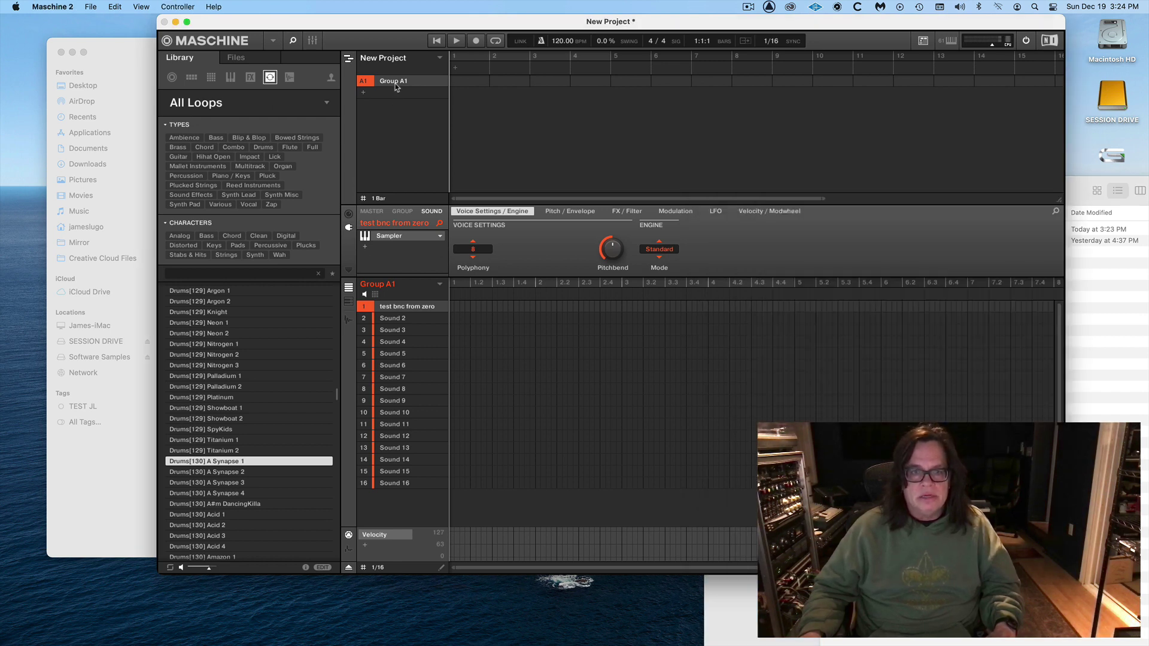
left_click(440, 238)
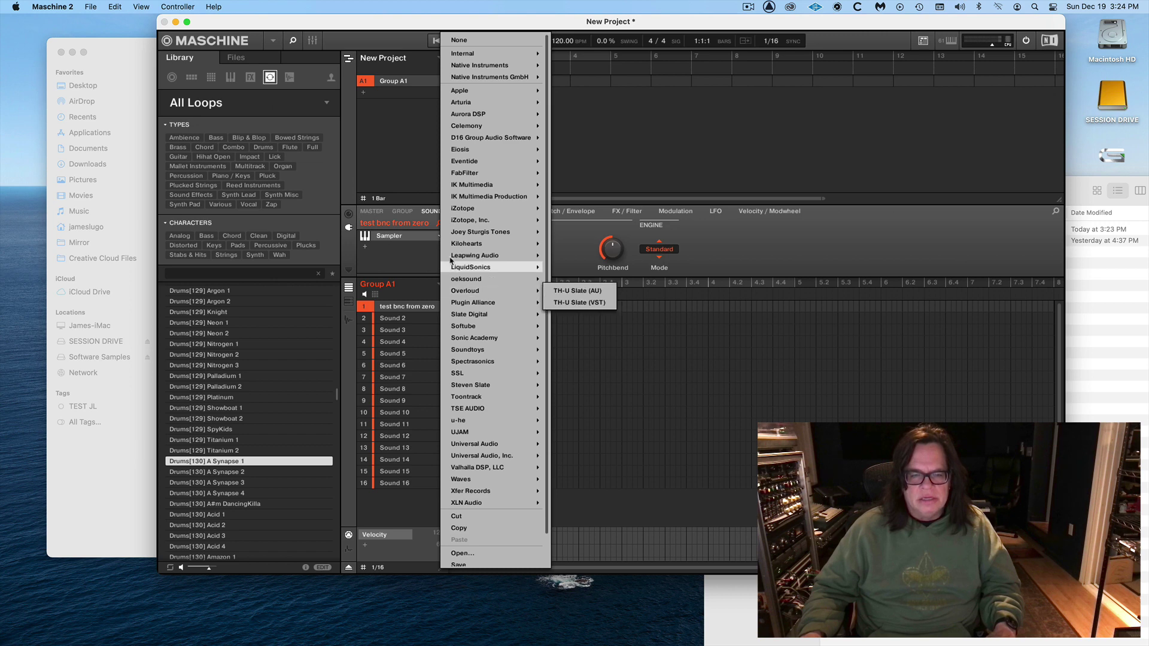
left_click(474, 40)
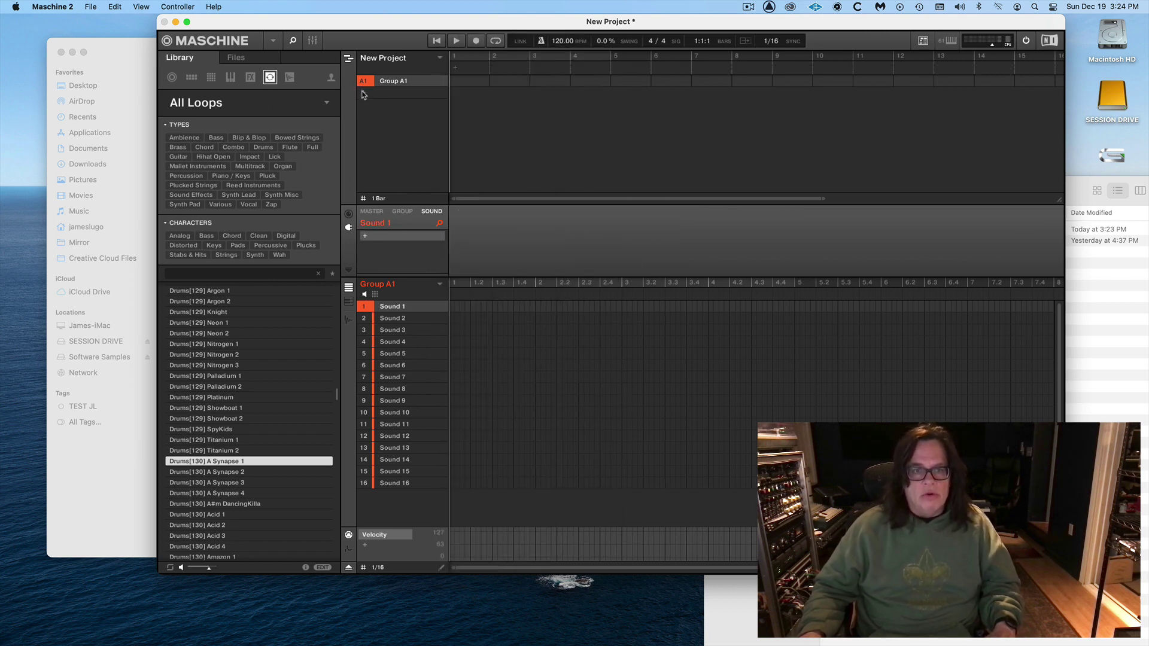
- Load the internal Audio plug-in into Sound 1 of Group A1
left_click(364, 237)
mouse_move(385, 58)
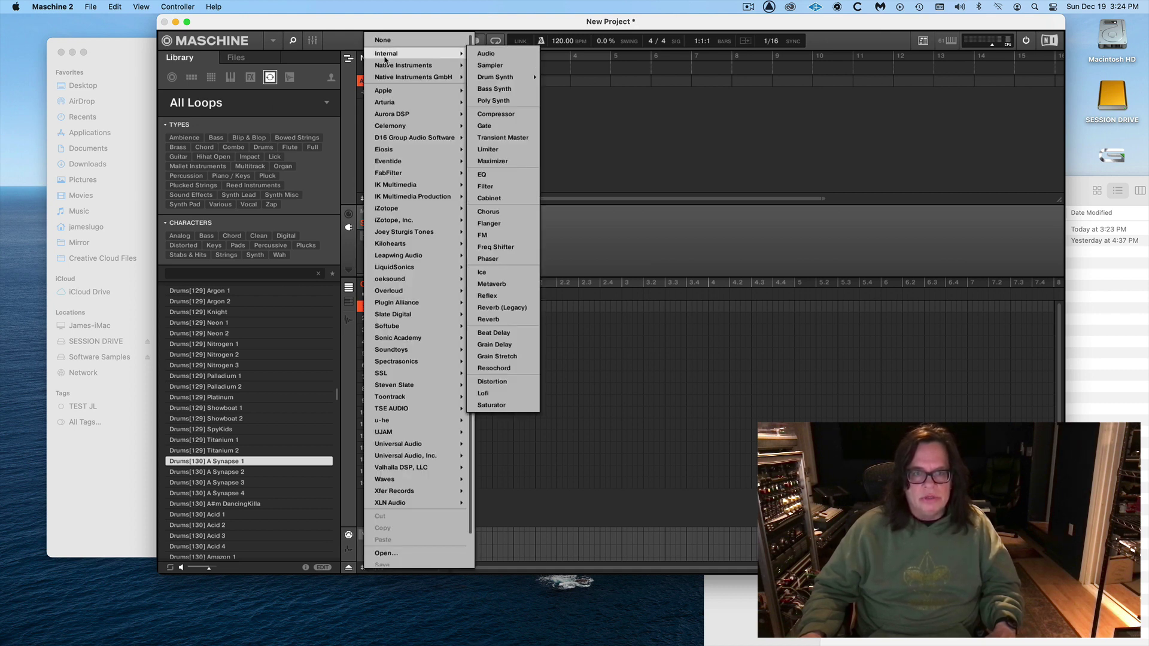
left_click(487, 54)
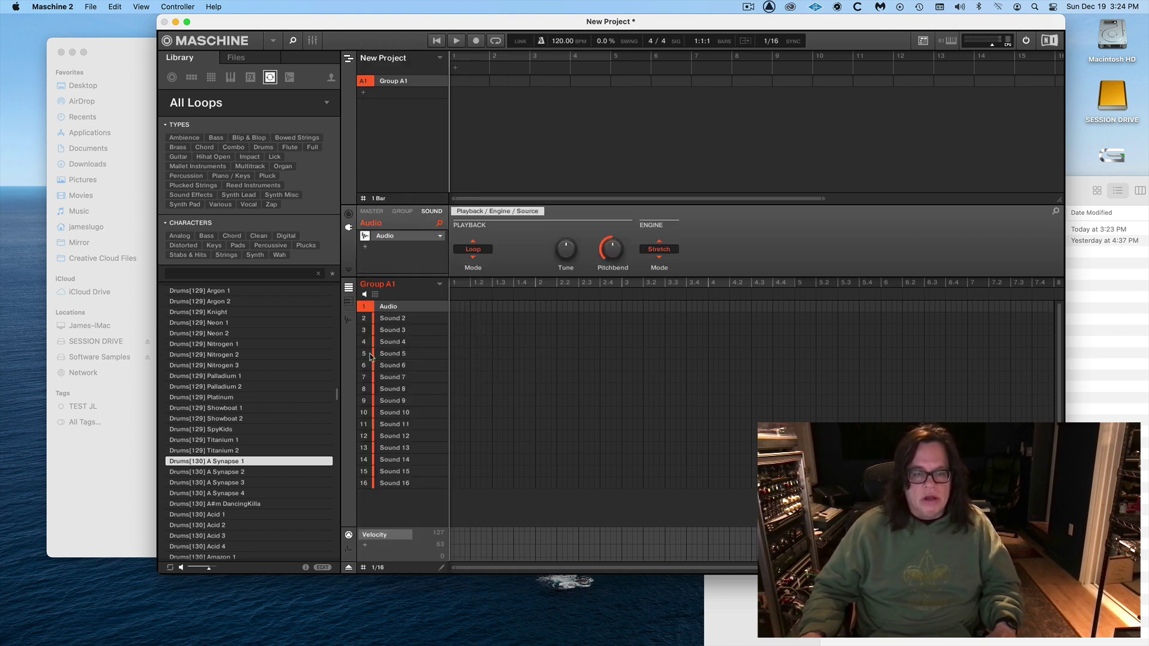
- Load test bnc from zero.wav from the song folder into the Audio plug-in, and close the folder window
left_click(1117, 371)
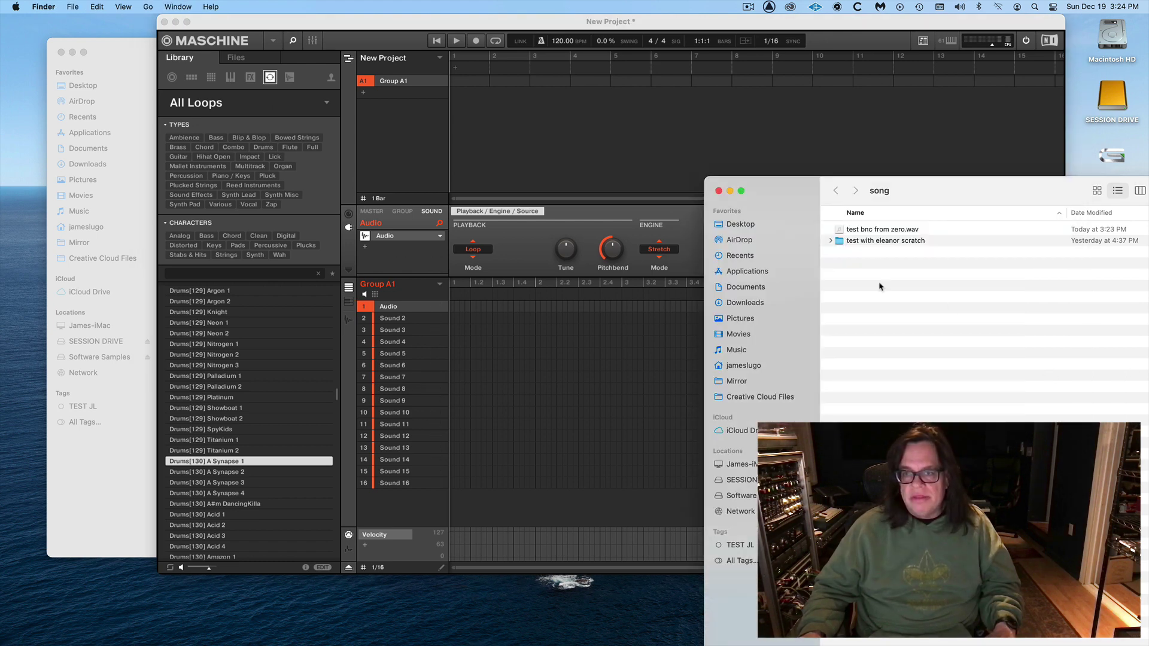
left_click_drag(840, 231, 369, 237)
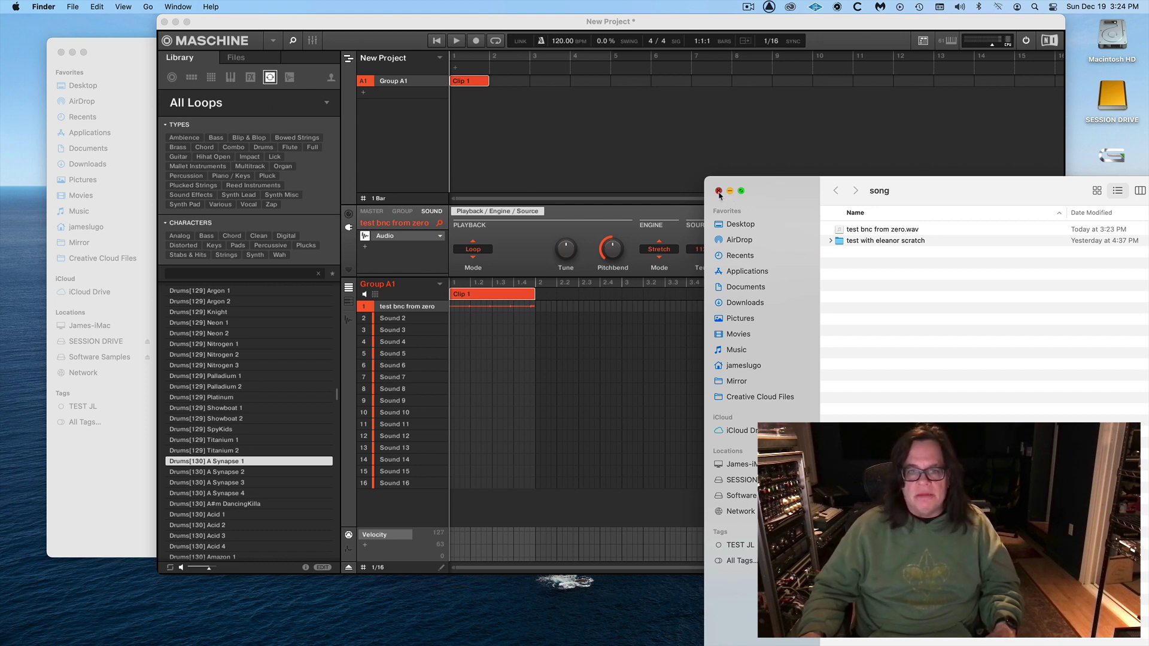
left_click(719, 191)
left_click(463, 24)
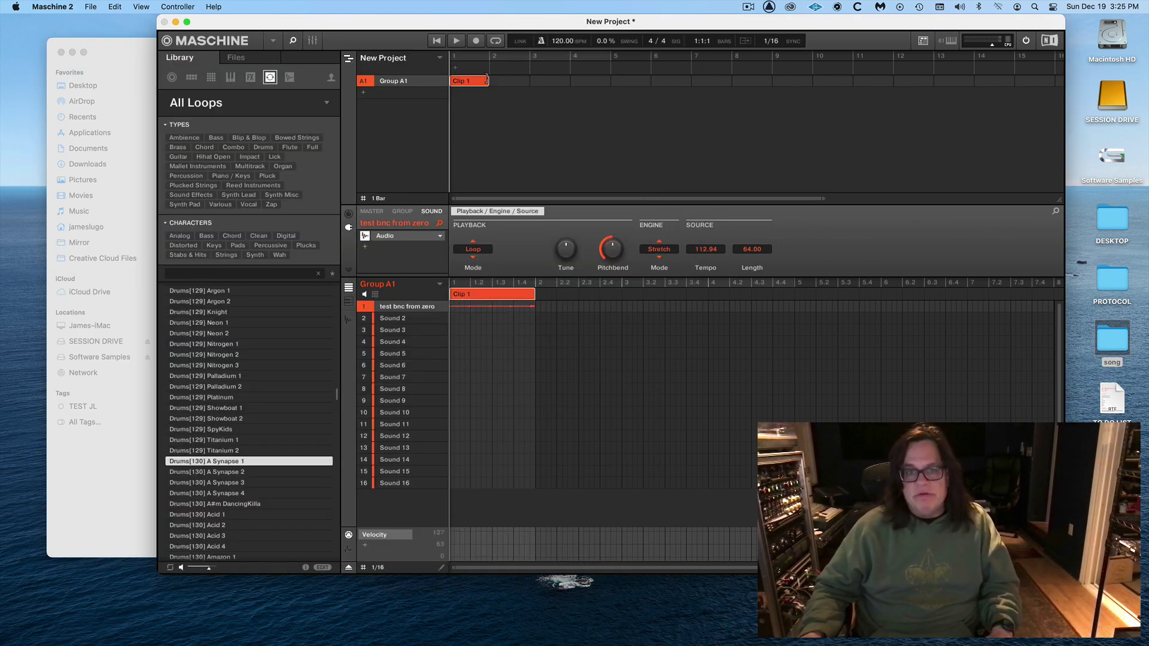
- Extend Clip 1 of Group A1 so that it ends at bar 17
left_click_drag(486, 80, 787, 84)
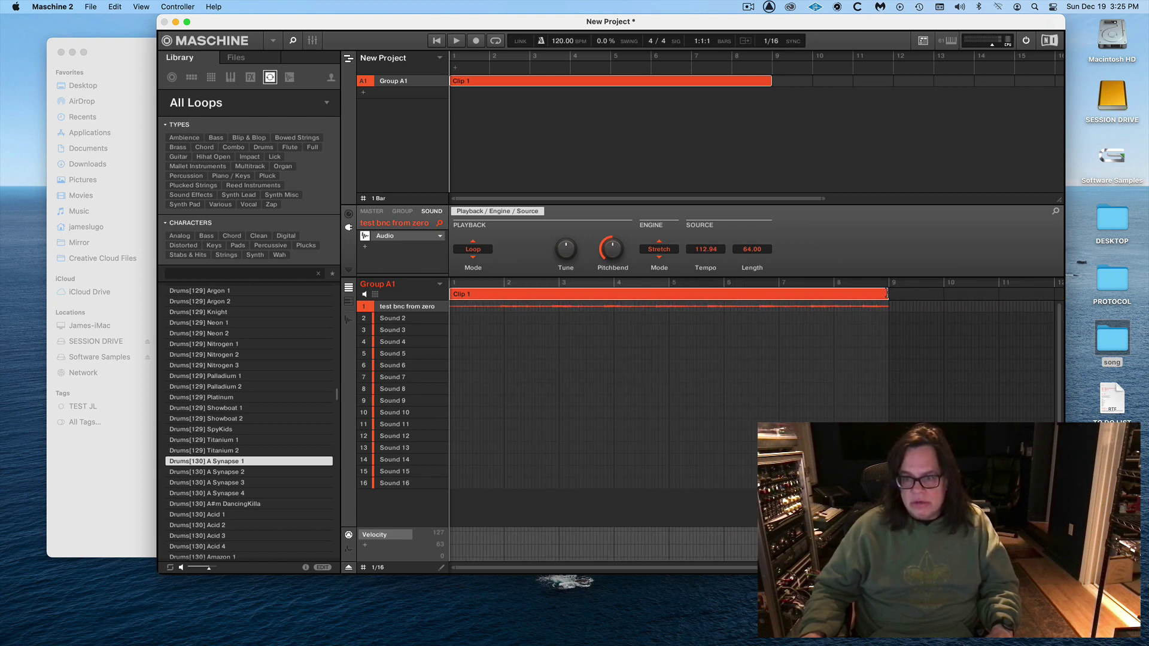
mouse_move(886, 294)
left_mouse_down()
mouse_move(1073, 284)
mouse_move(888, 293)
mouse_move(778, 282)
mouse_move(1028, 292)
mouse_move(875, 303)
left_mouse_up()
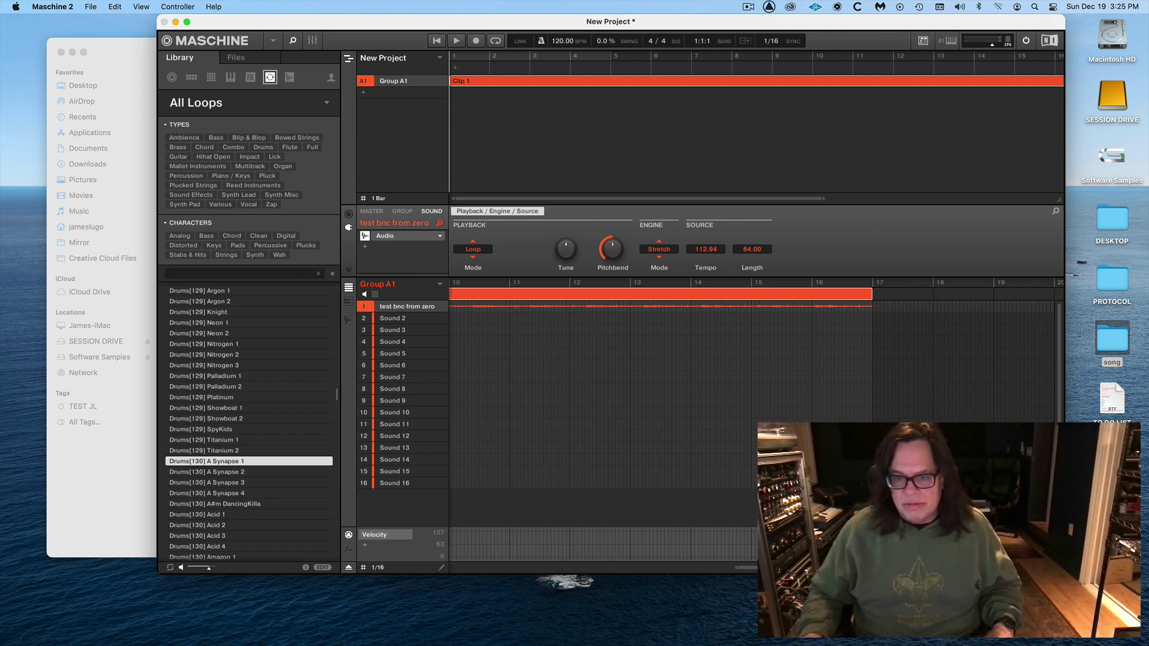
- Play the start of the extended clip to check its timing, and stop playback
scroll(758, 419, "up", 5)
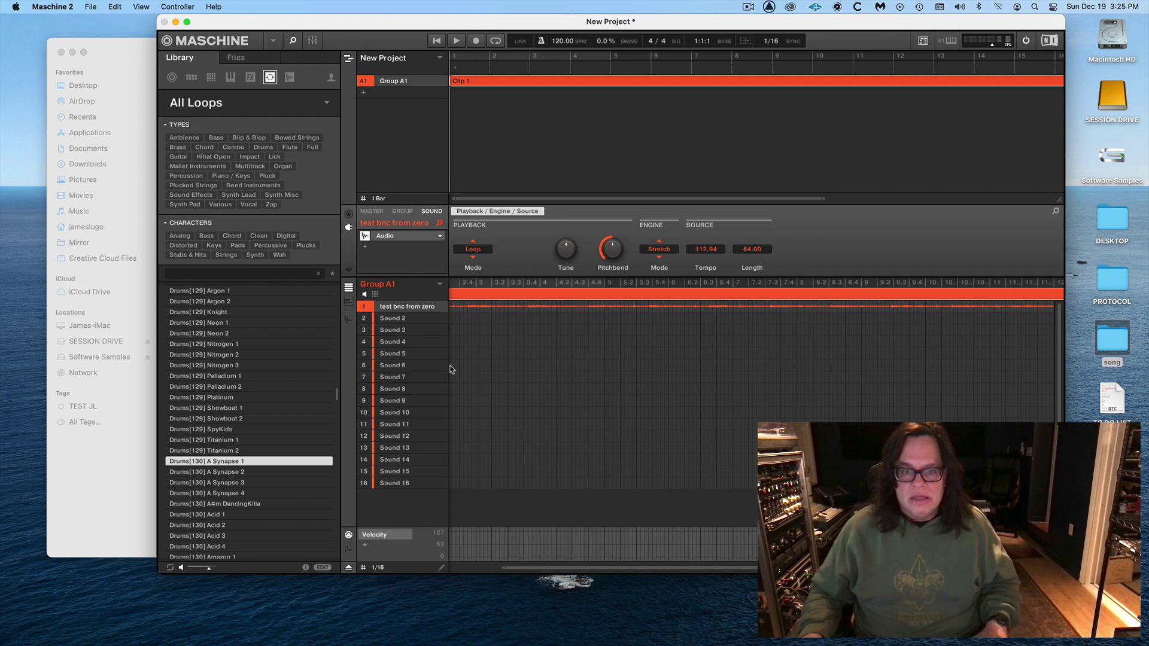
key("space")
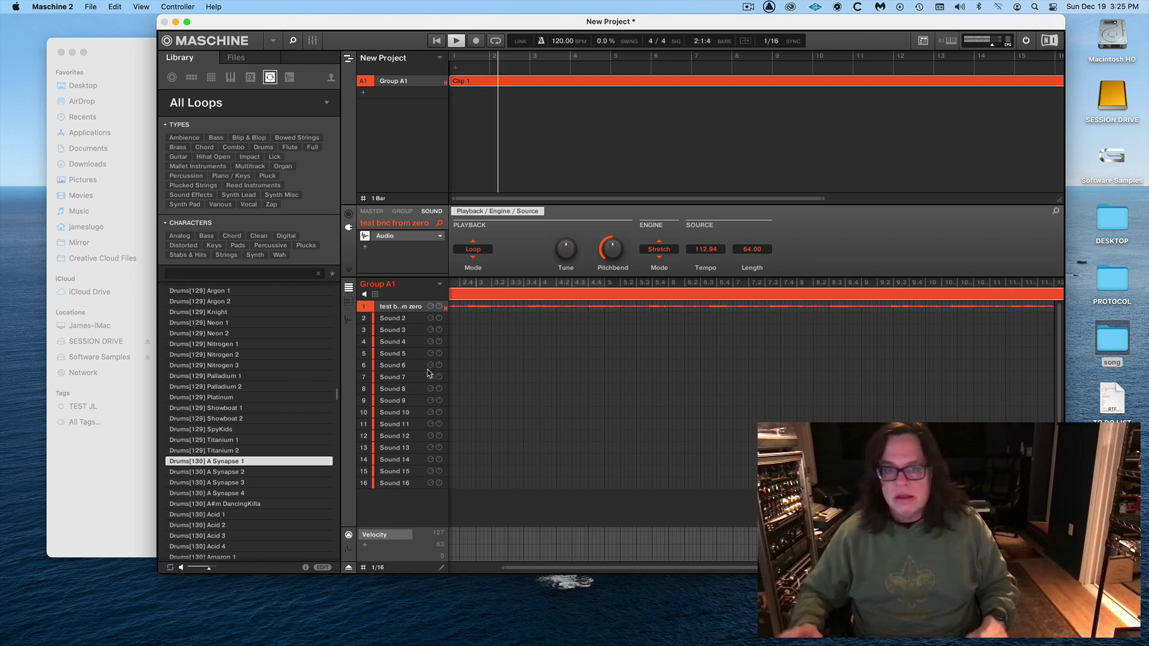
key("space")
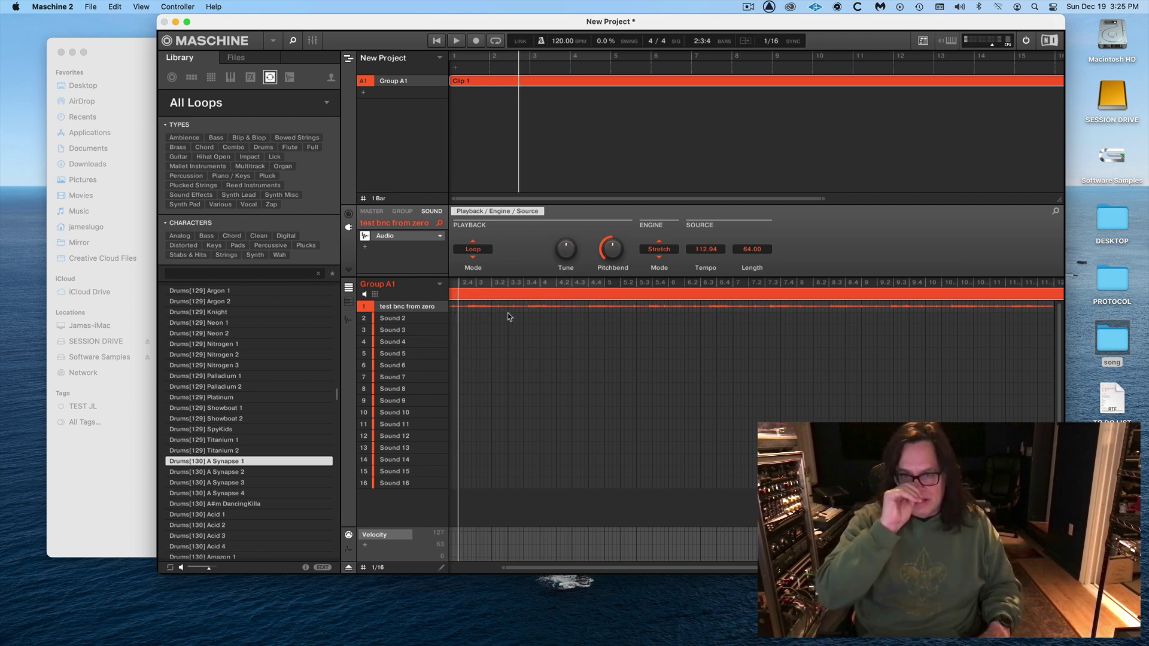
- Set the source tempo of the test bnc from zero audio to 120 BPM
double_click(705, 249)
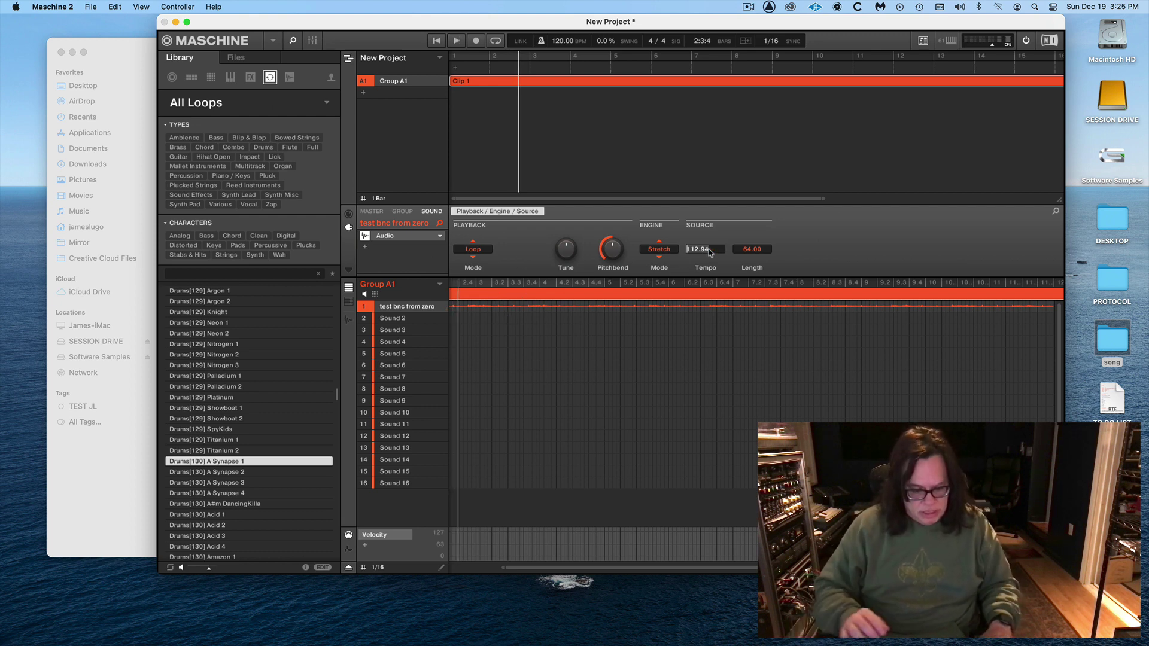
type("129")
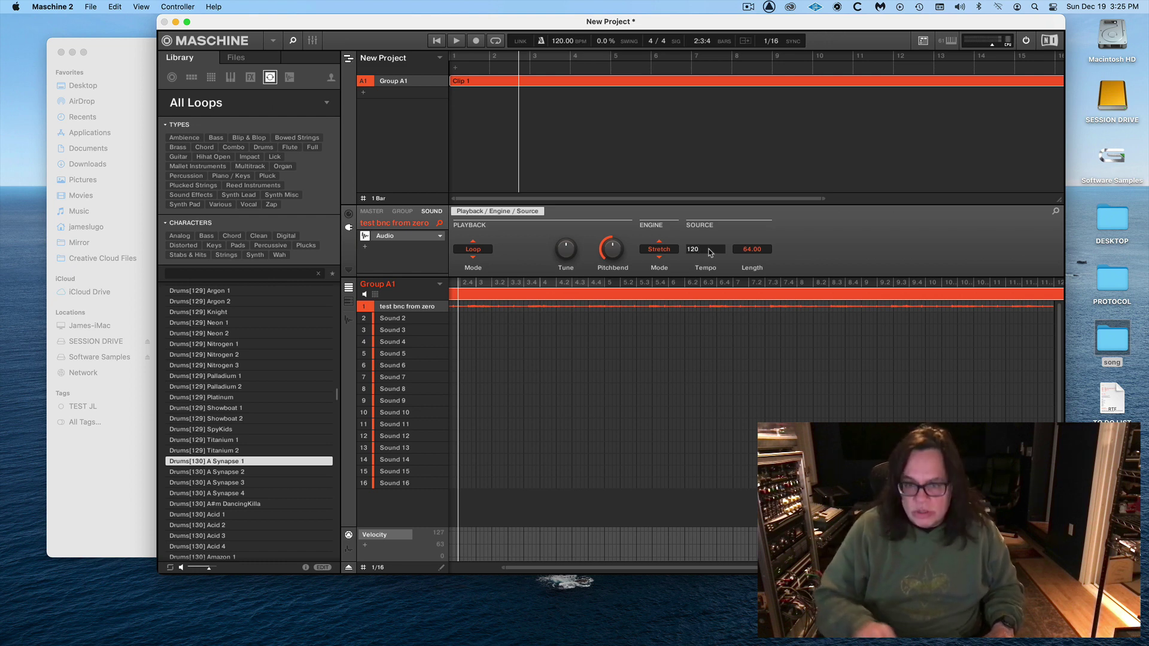
key("Return")
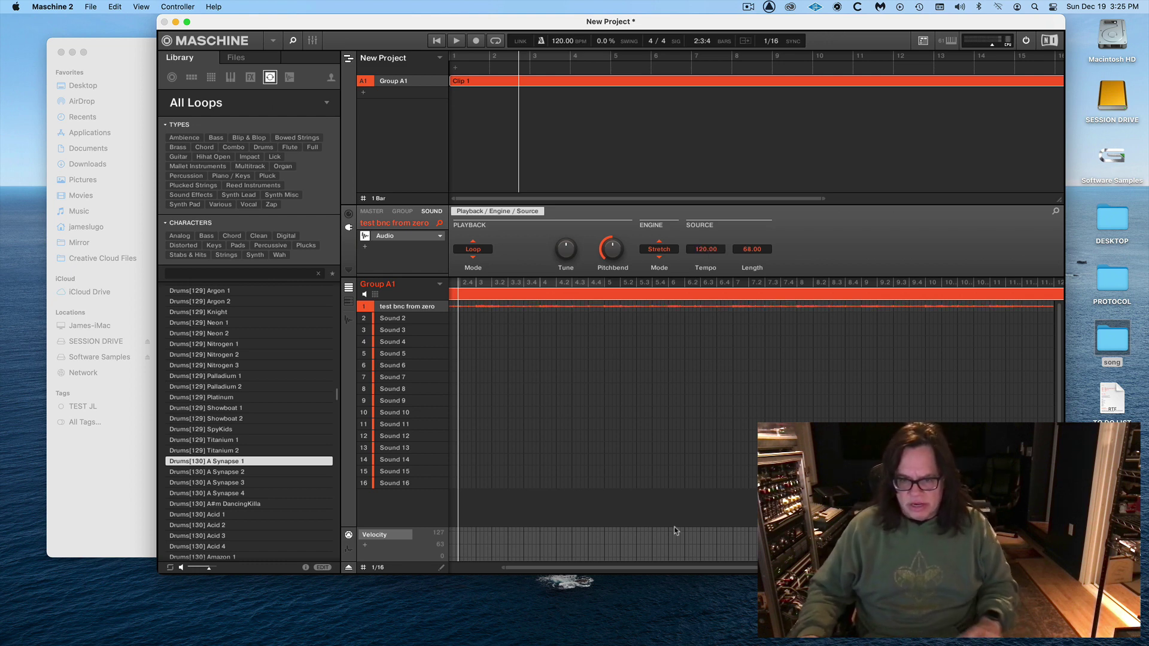
- Extend Clip 1 of Group A1 to end at bar 19, and play its first bar to check the timing
left_click_drag(807, 567, 1055, 567)
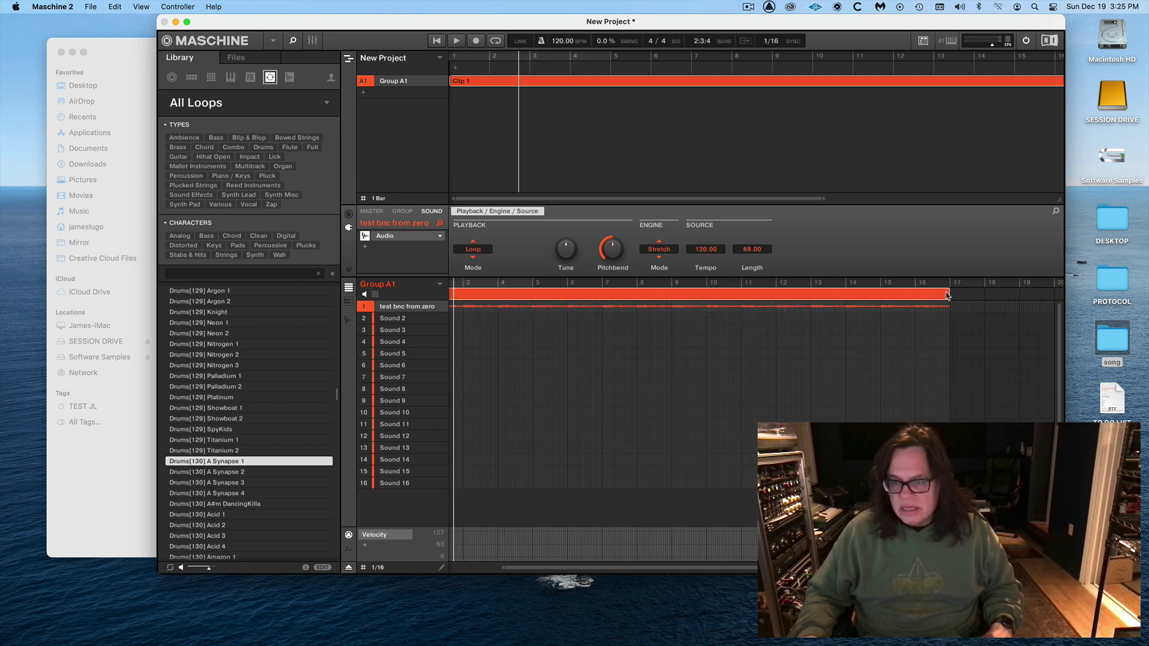
left_click_drag(959, 294, 1006, 293)
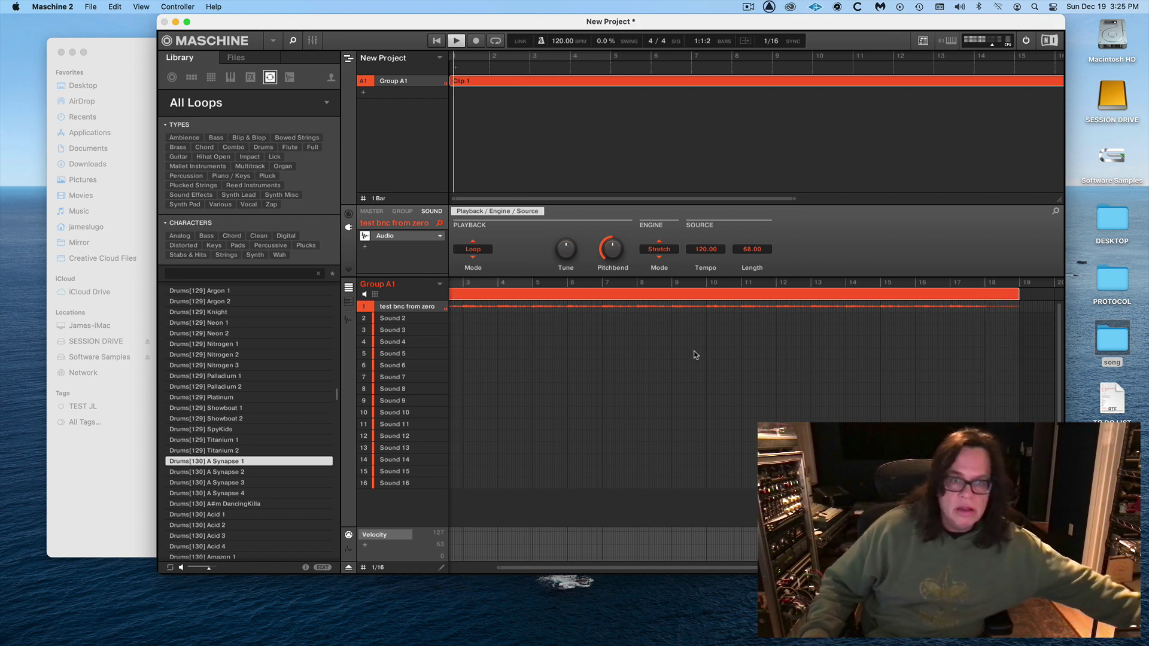
key("space")
key("space")
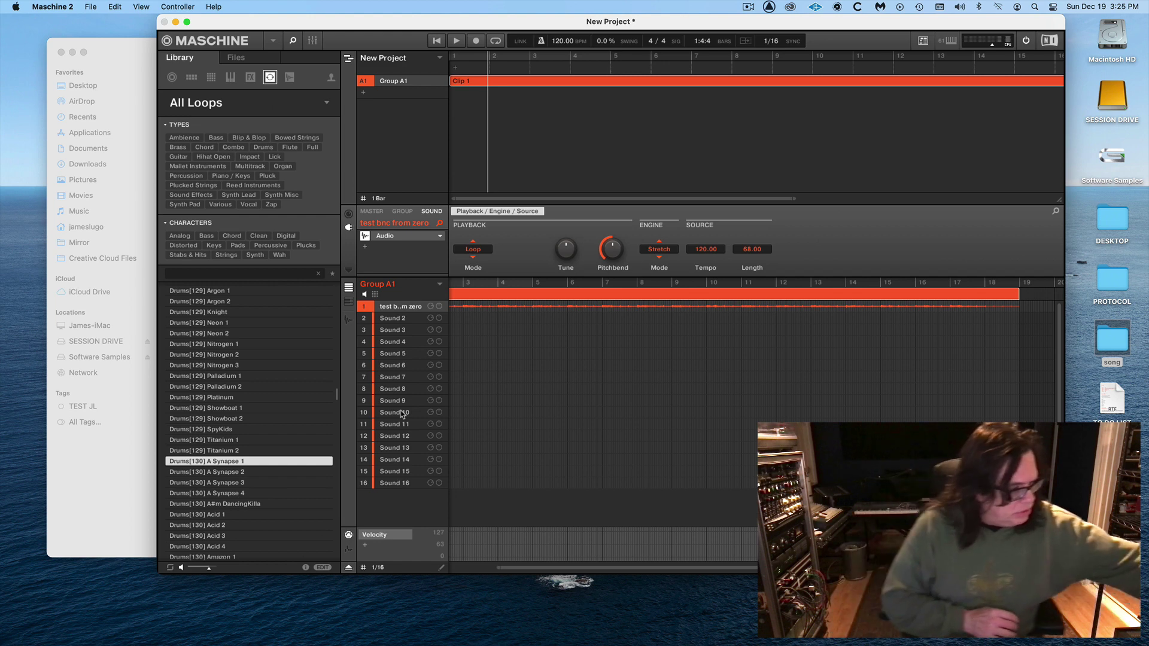
- Show the waveform of test bnc from zero in the sample editor and play the opening bars to check their timing
key("super+e")
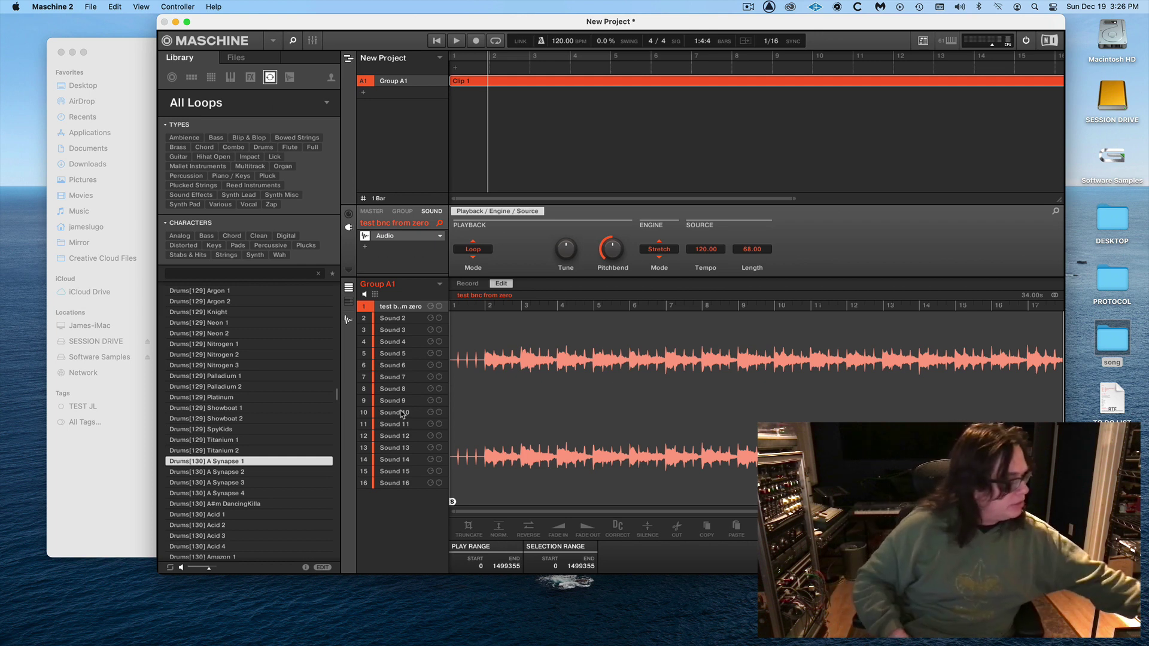
key("space")
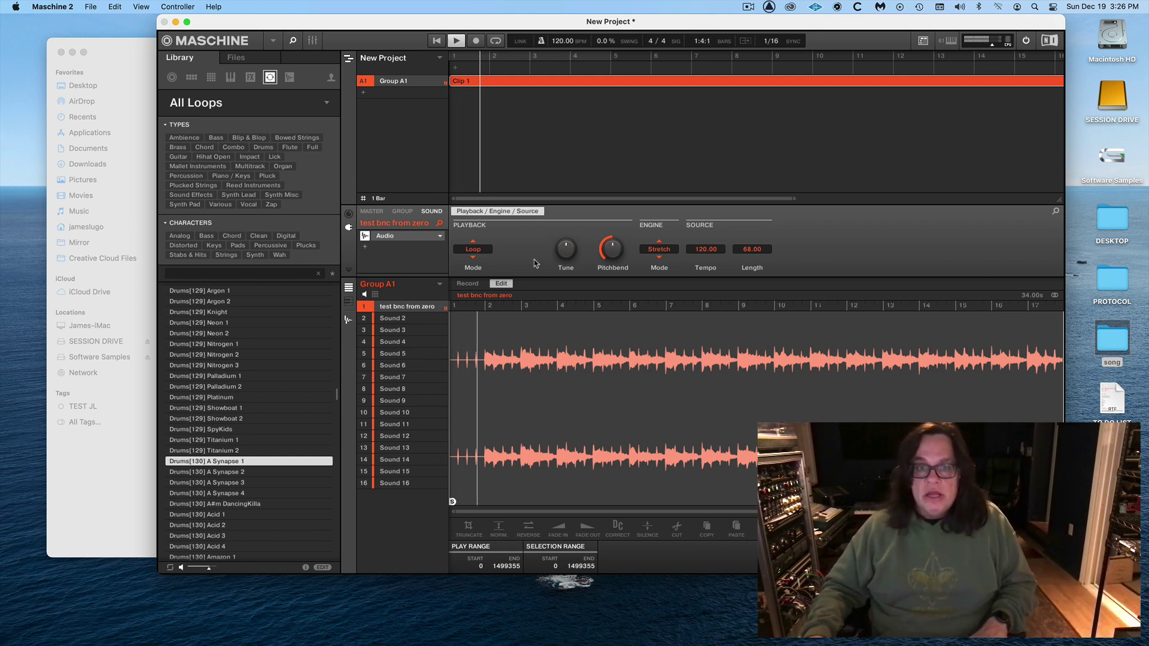
key("space")
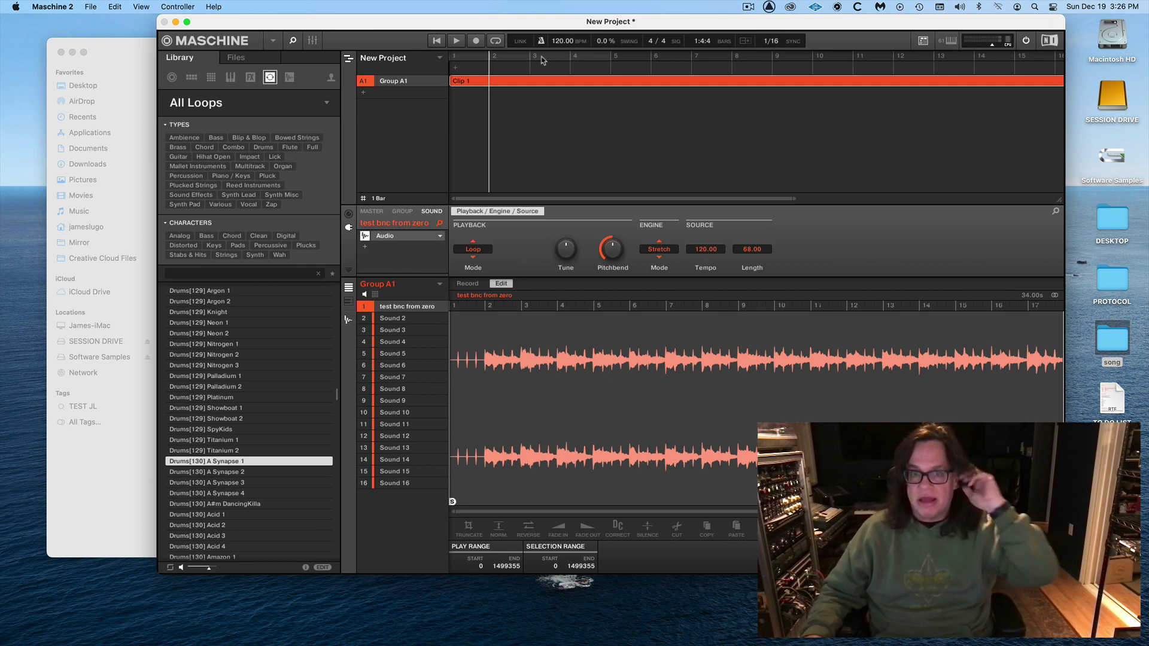
left_click_drag(442, 25, 428, 46)
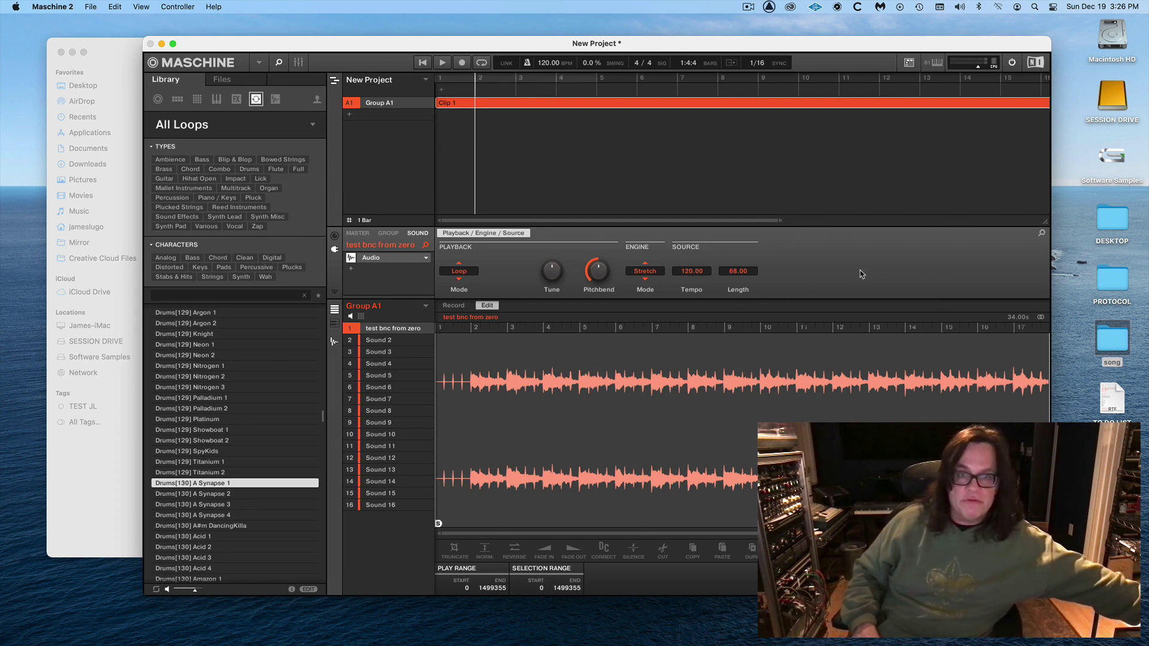
key("space")
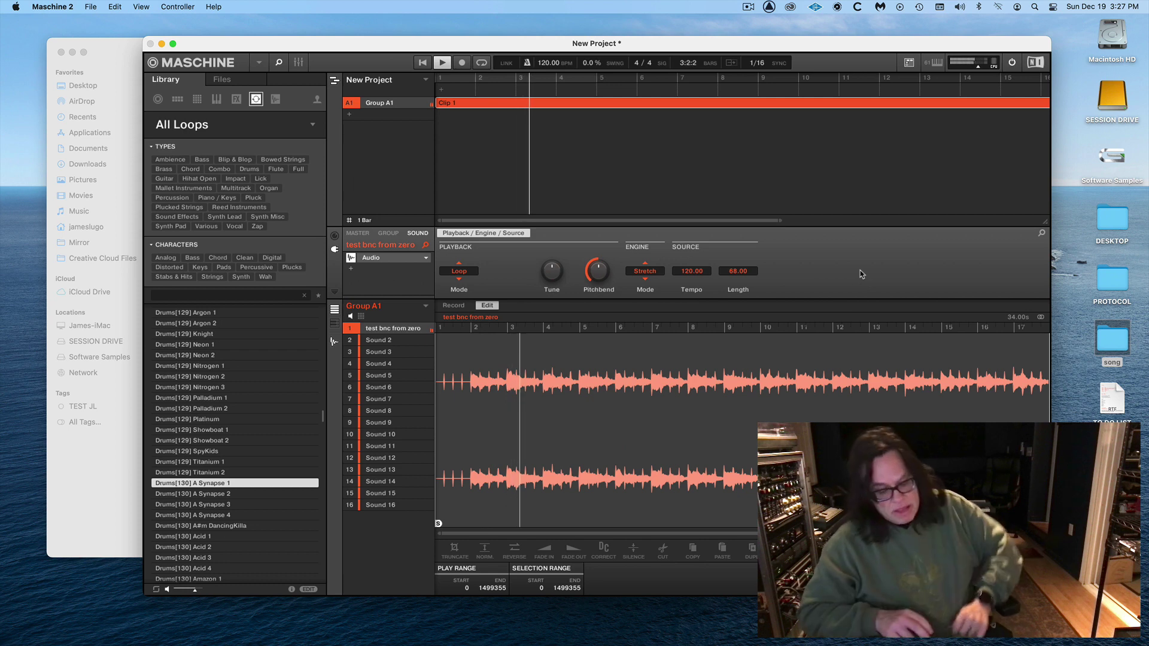
key("space")
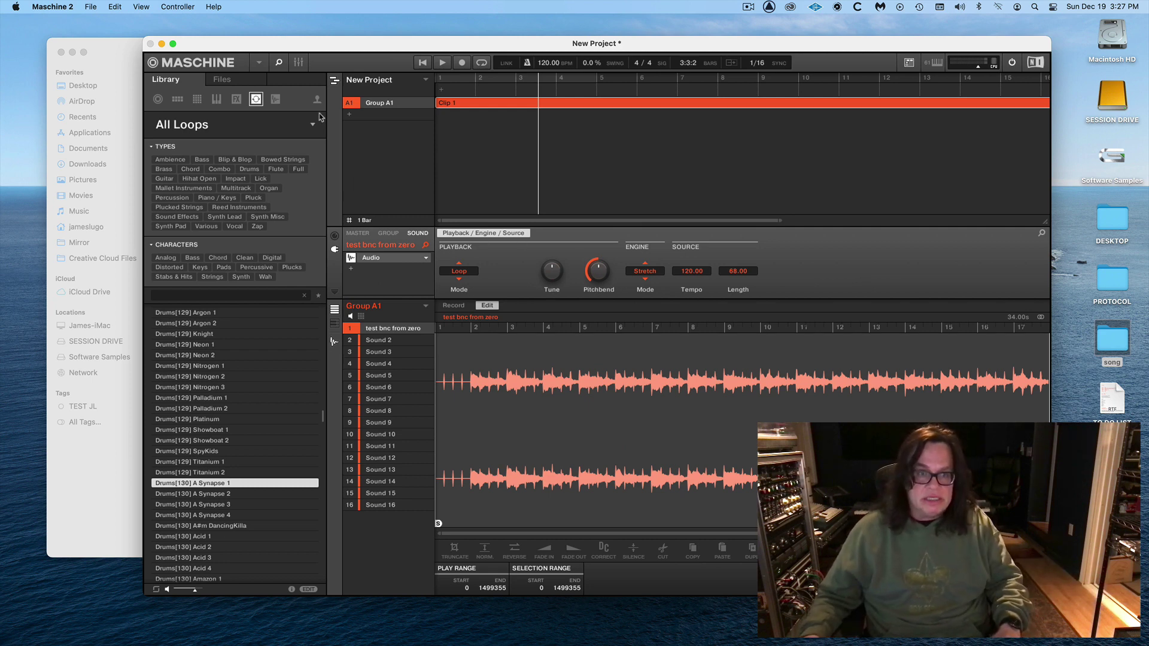
- Add a second group and load the loop Drums[130] A Synapse 1 into its Sound 1
left_click(350, 116)
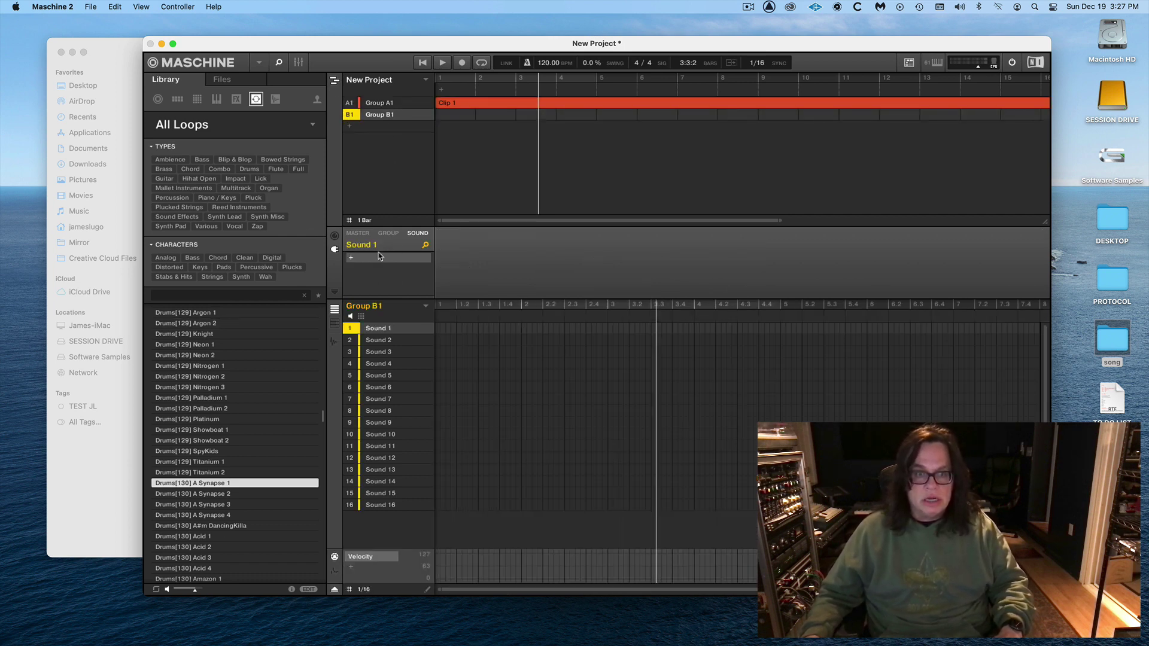
left_click(211, 462)
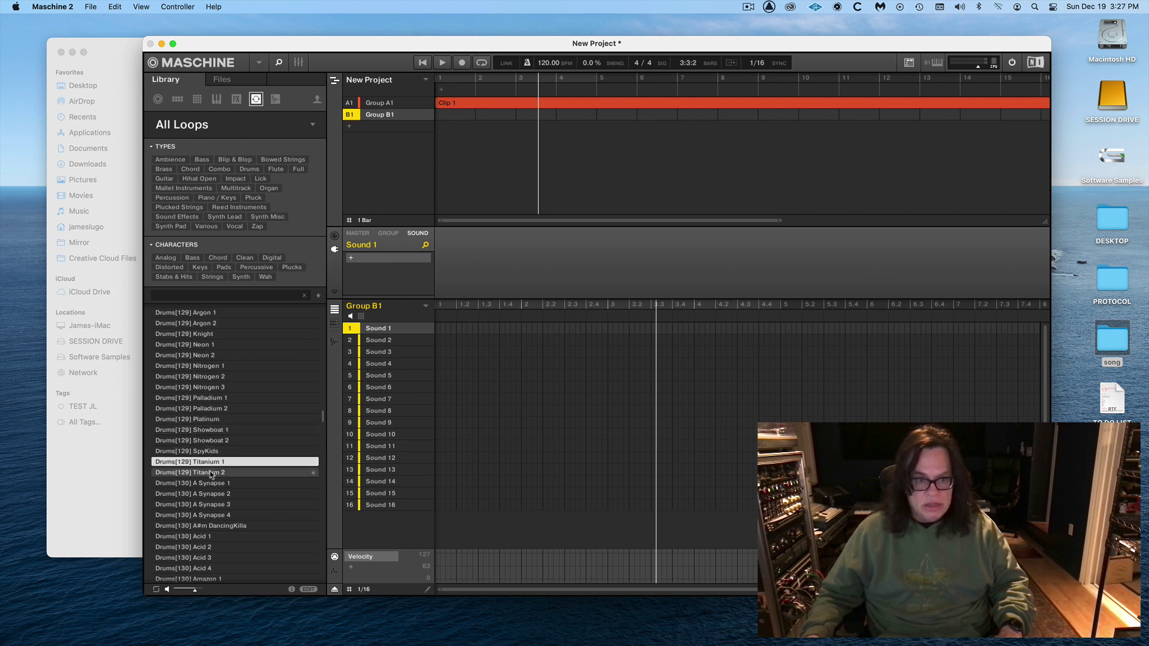
left_click(210, 472)
left_click(210, 484)
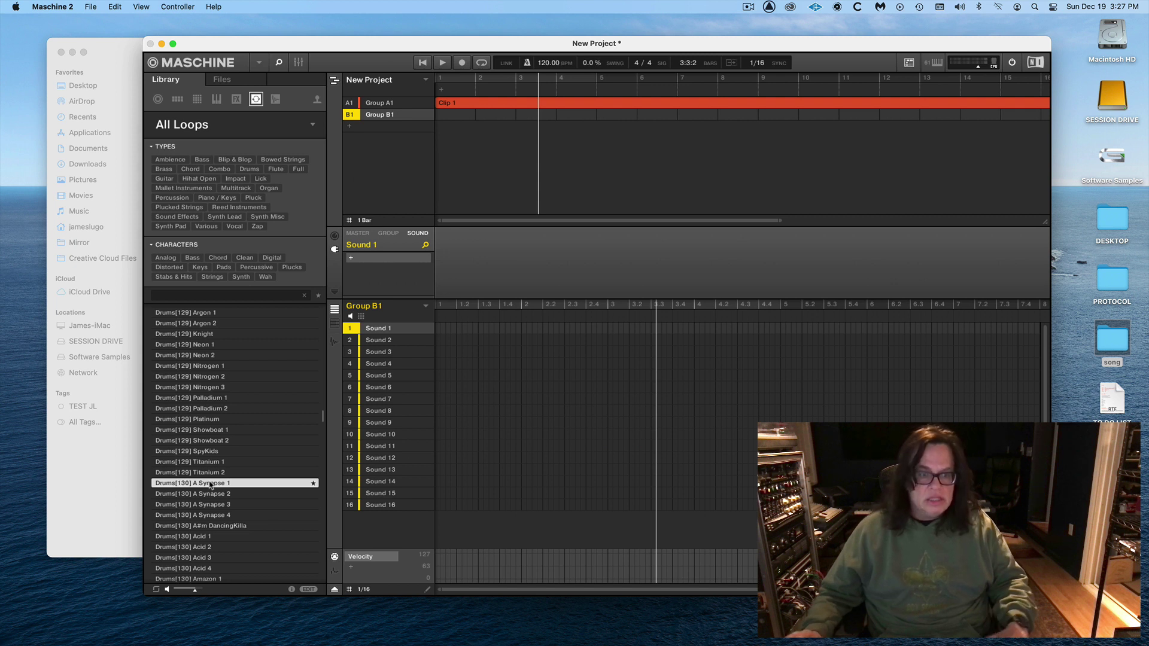
left_click_drag(191, 486, 353, 262)
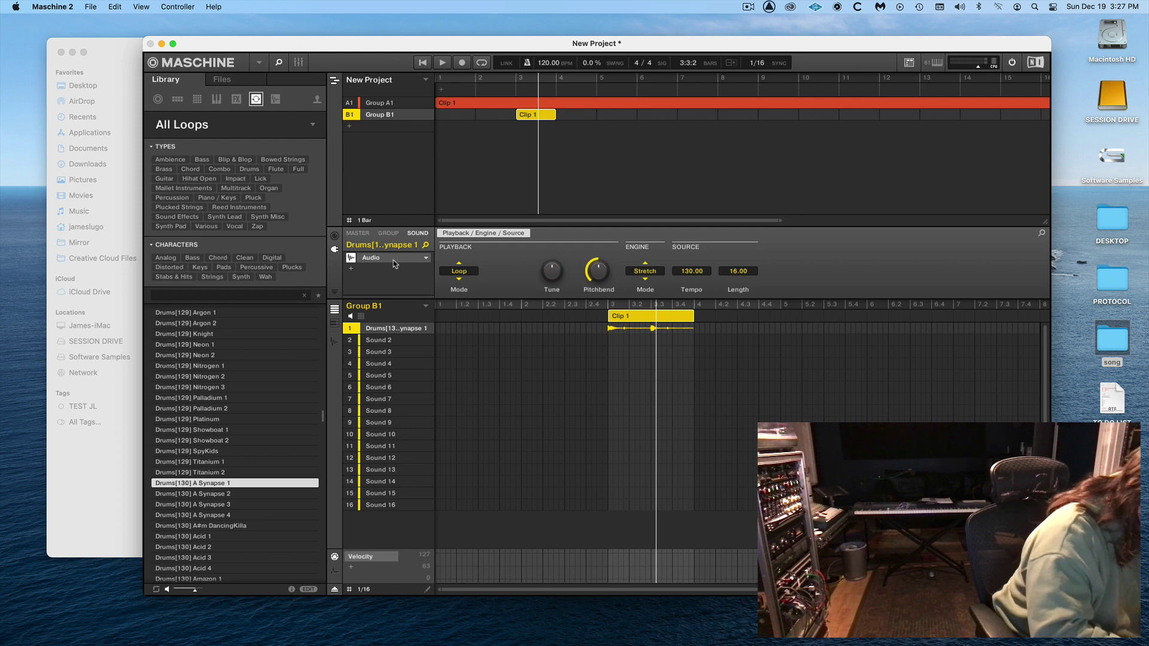
- Switch the drum loop's plug-in to Sampler, show its waveform, and remove Clip 1 from Group B1
key("super+z")
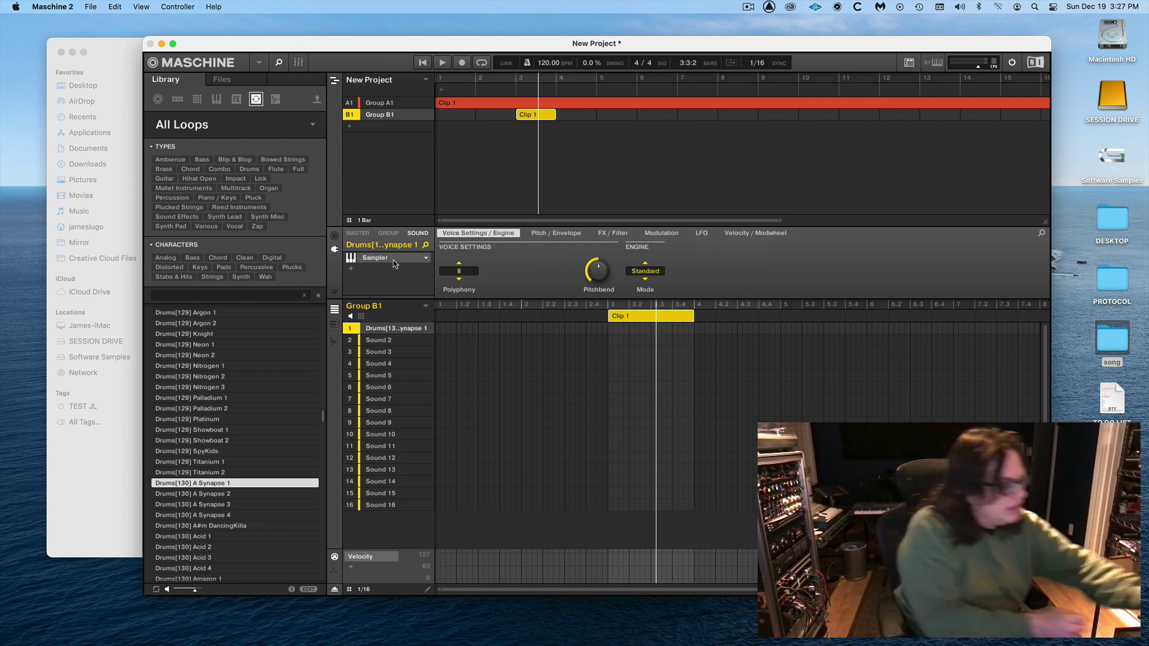
key("F10")
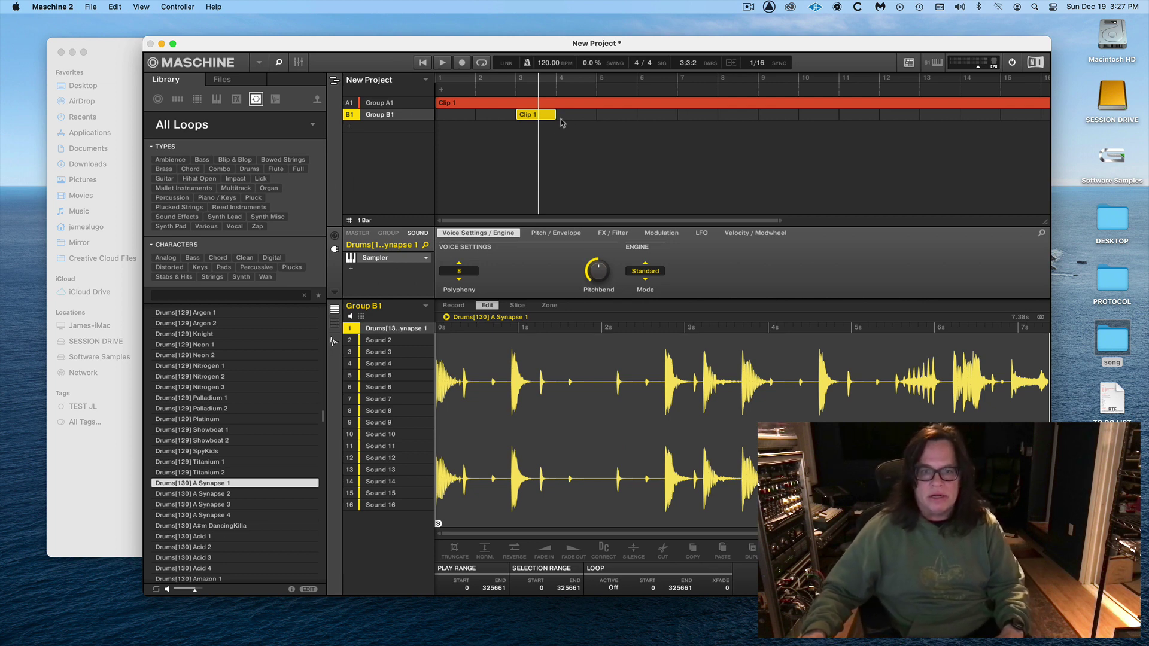
double_click(536, 117)
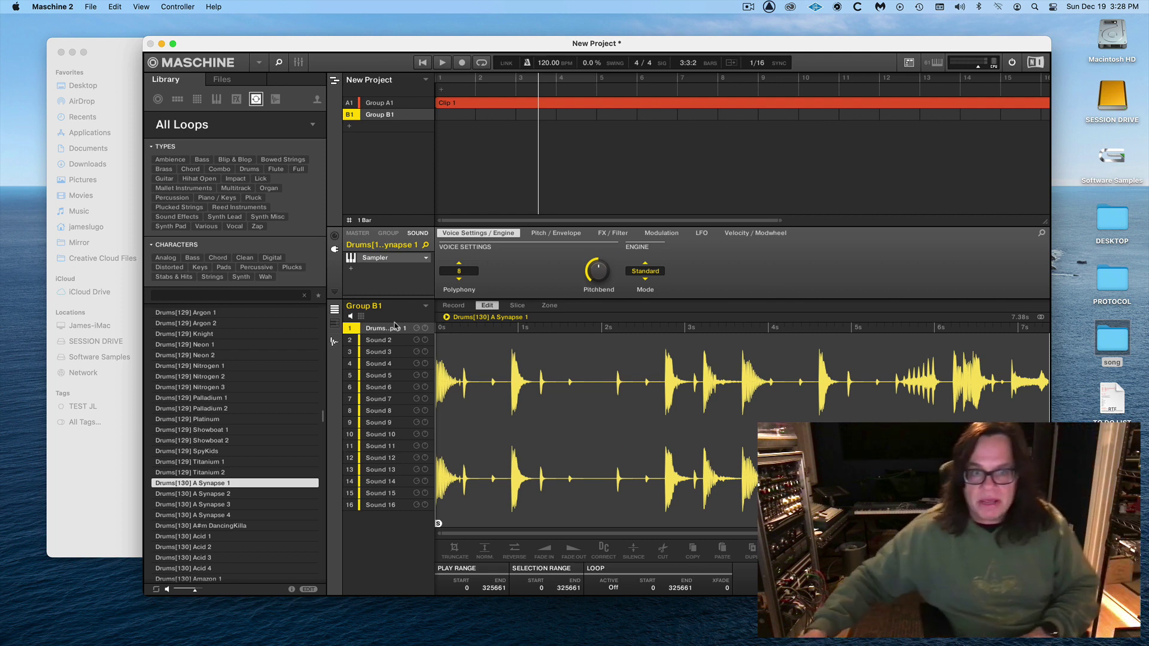
- Rename Group A1 as Track and Group B1 as Sample 1
double_click(386, 105)
type("Track")
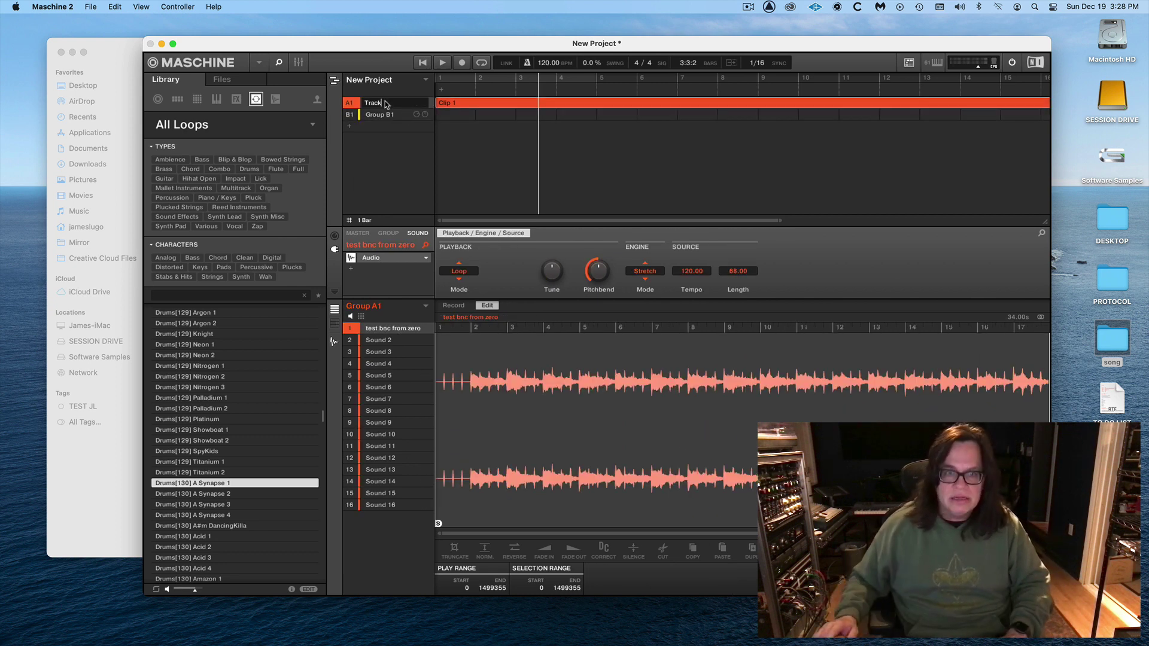
key("Return")
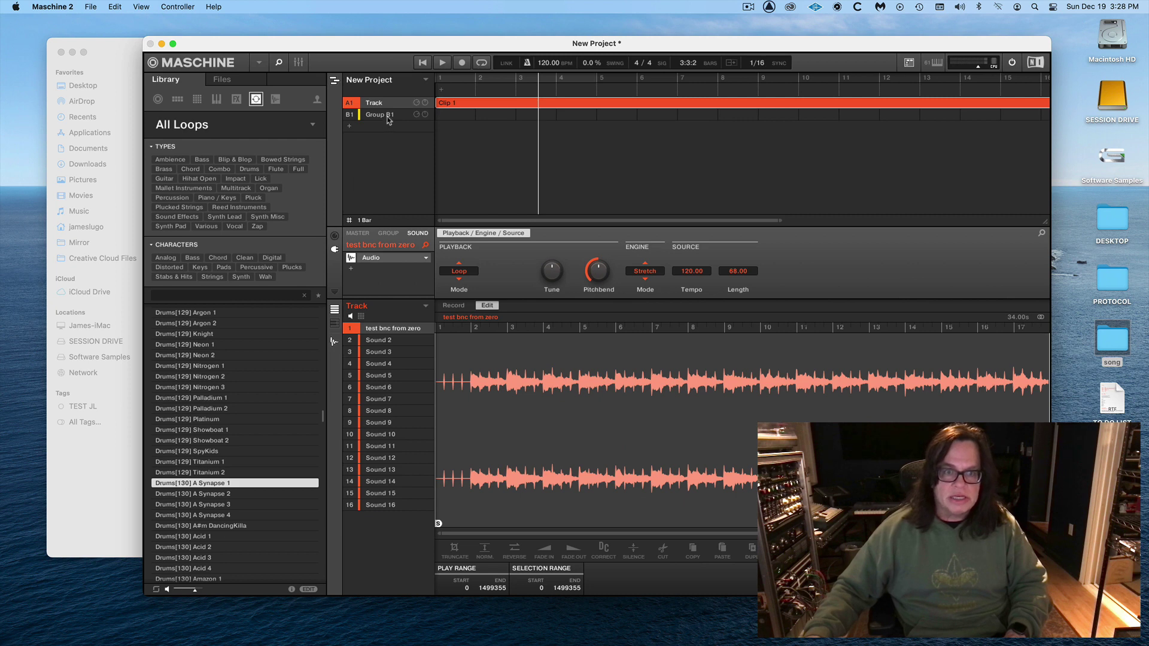
double_click(388, 116)
type("Samp")
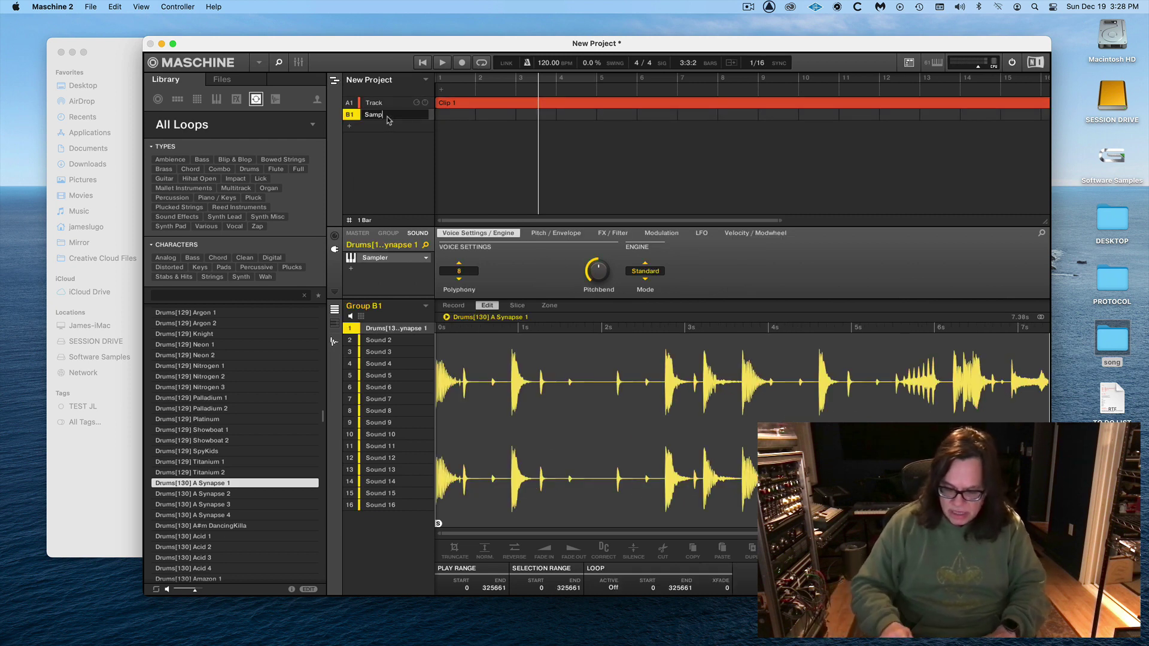
type("le 1")
key("Return")
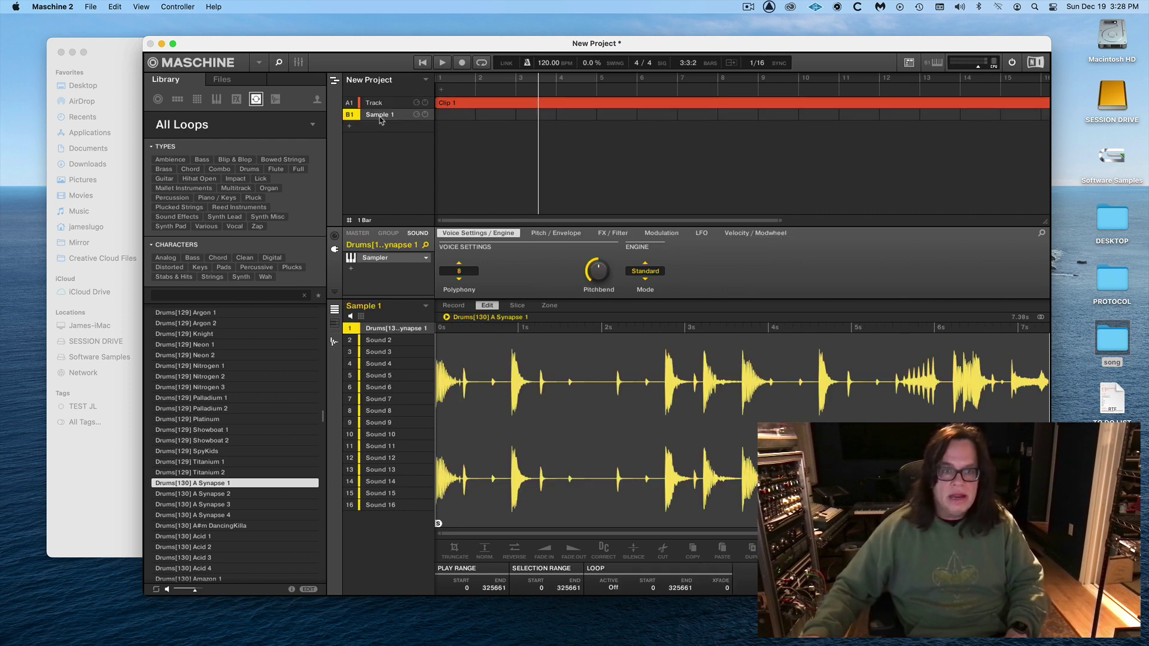
- Add a third group and rename it Chop 1
left_click(349, 128)
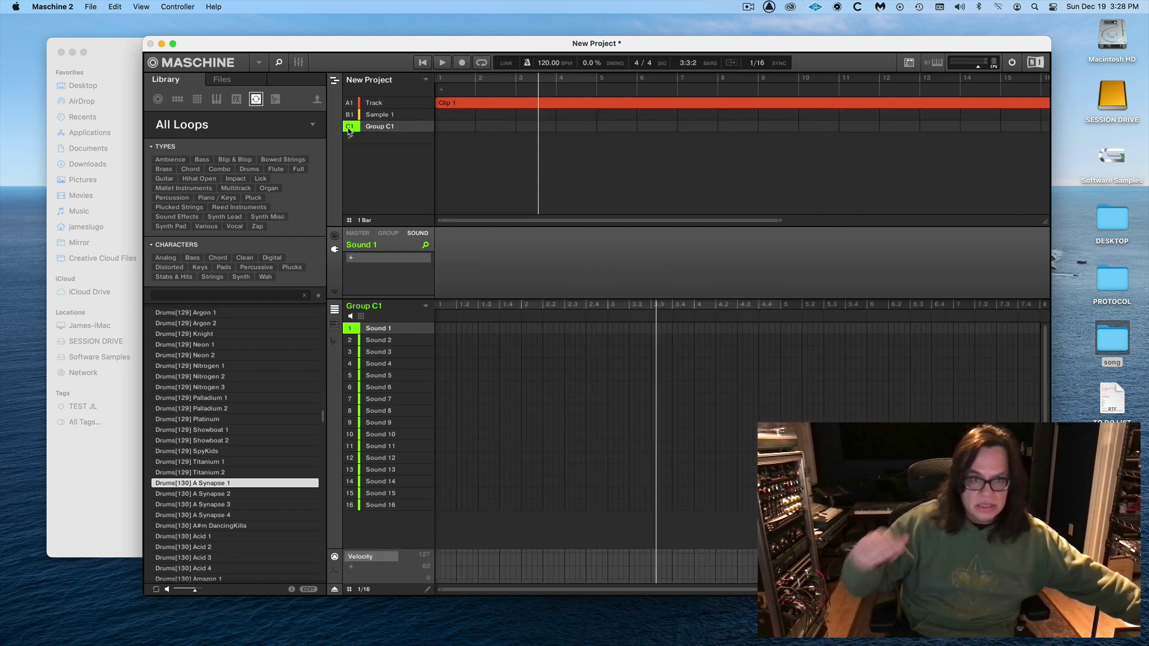
double_click(380, 127)
type("Ch")
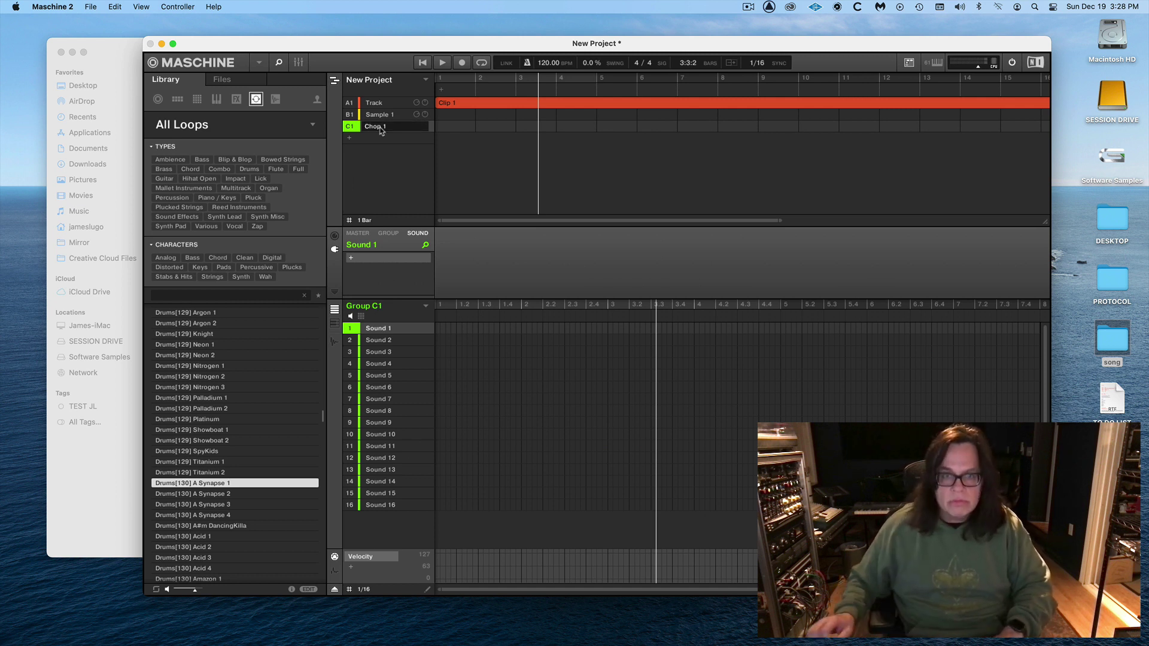
key("Return")
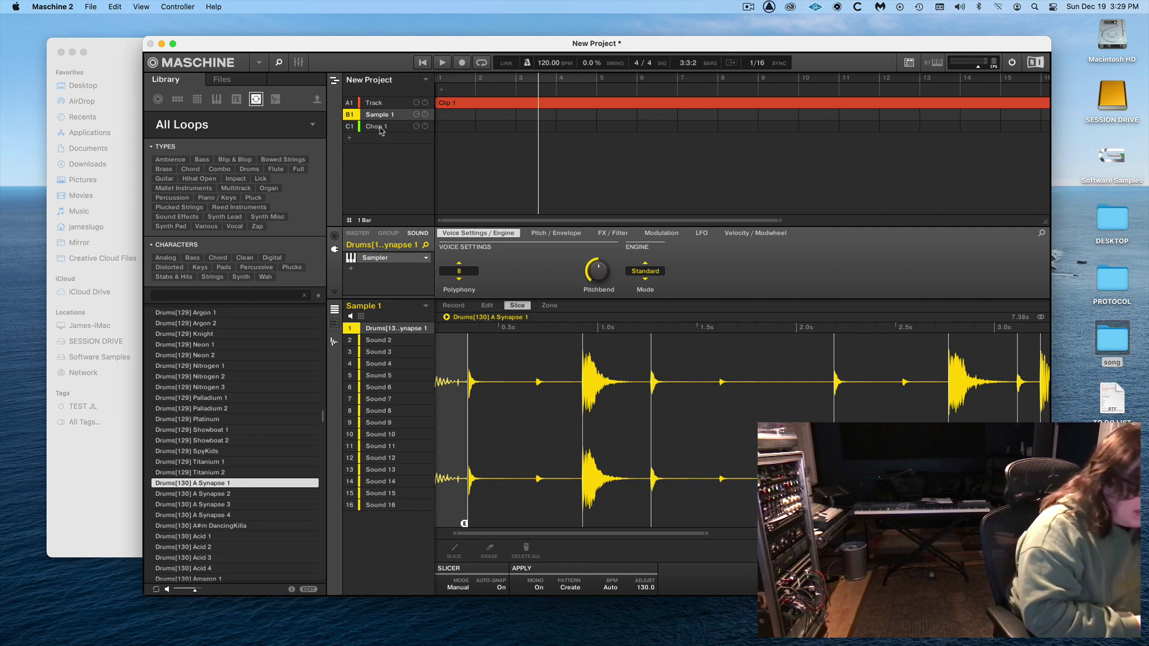
- Apply the slices of Drums[130] A Synapse 1 to Sound 1 of Chop 1, and delete Scene 2
left_click(377, 126)
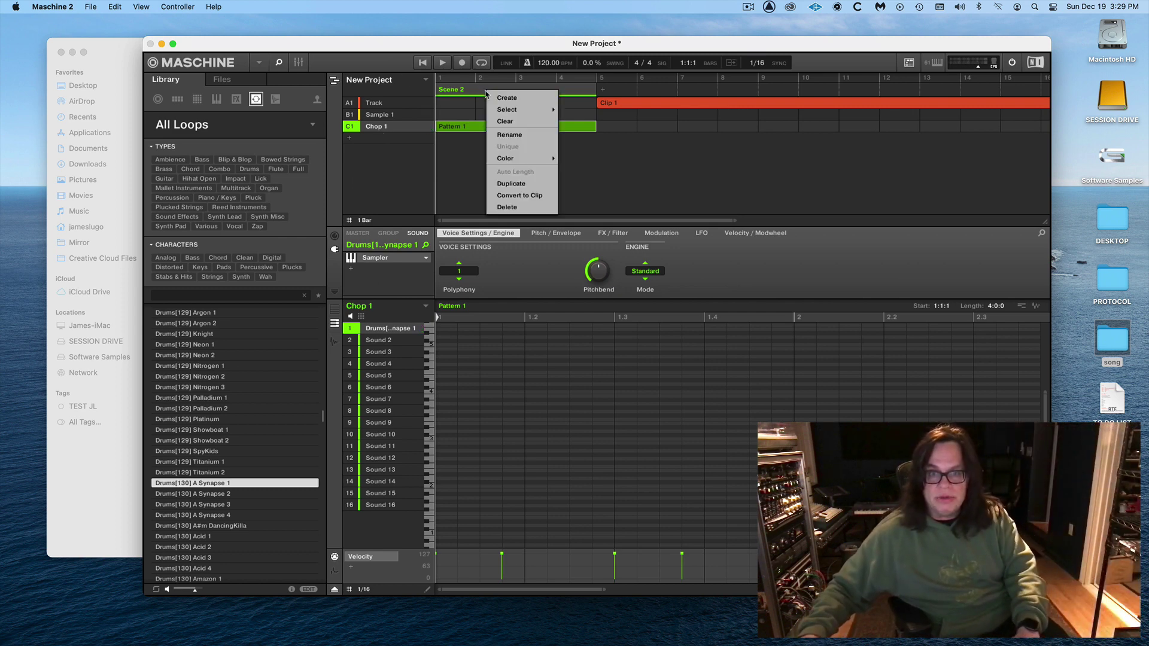
right_click(488, 91)
left_click(514, 207)
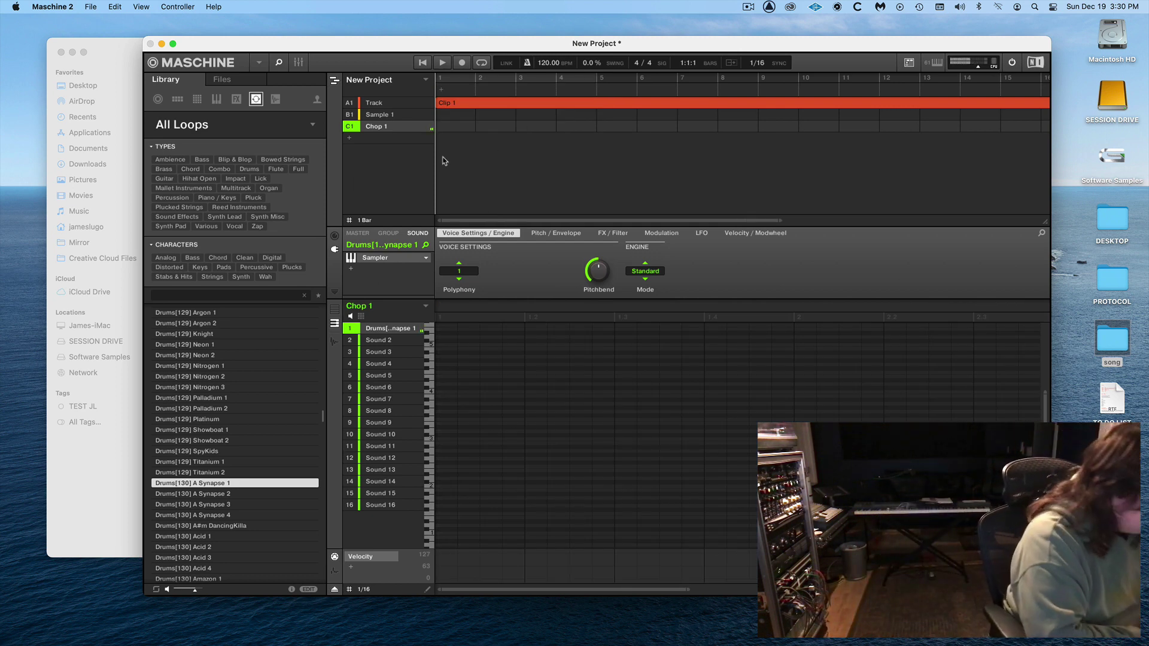
- Apply the drum loop's slices to Sound 2 of Chop 1, and delete Scene 3
key("Up")
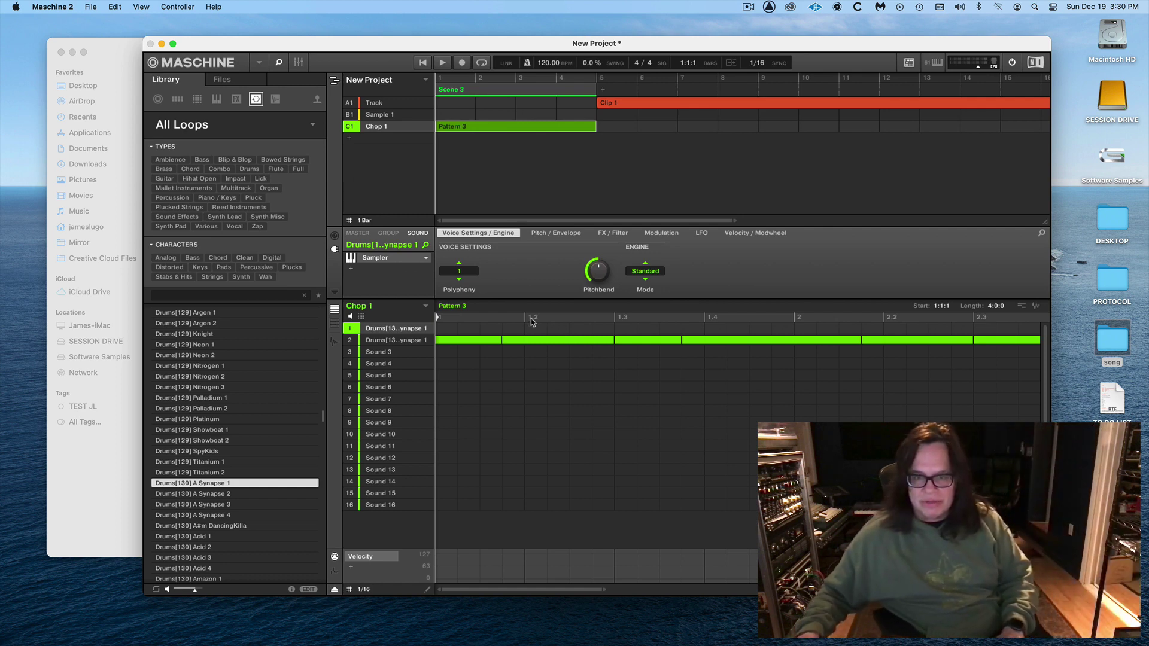
right_click(460, 89)
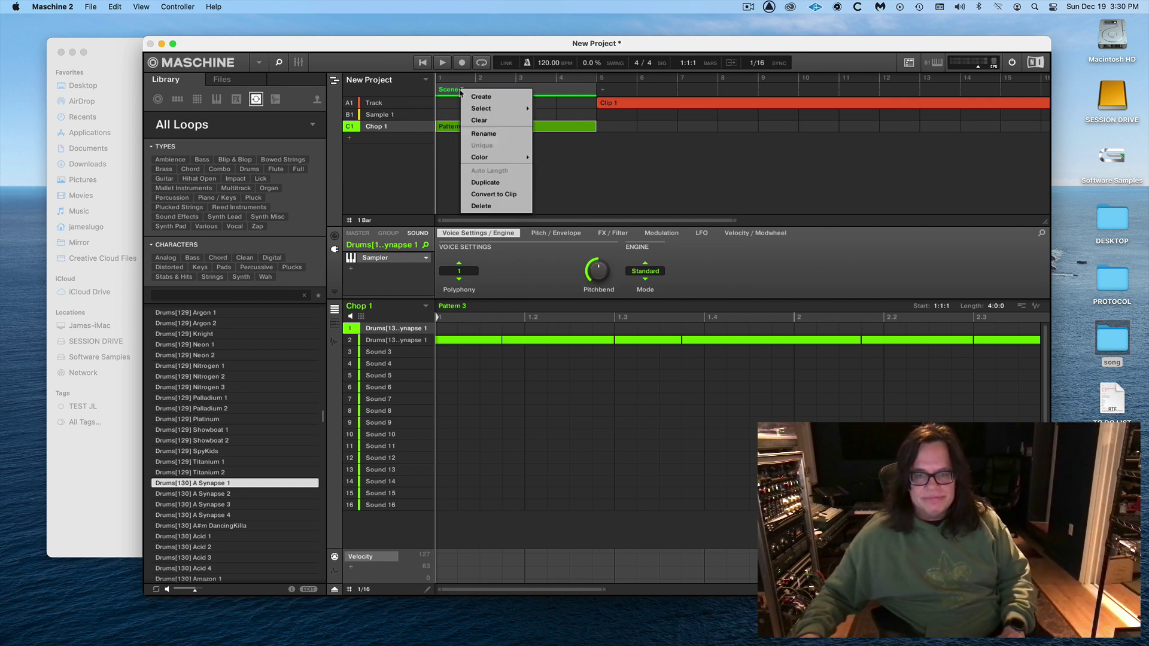
left_click(480, 206)
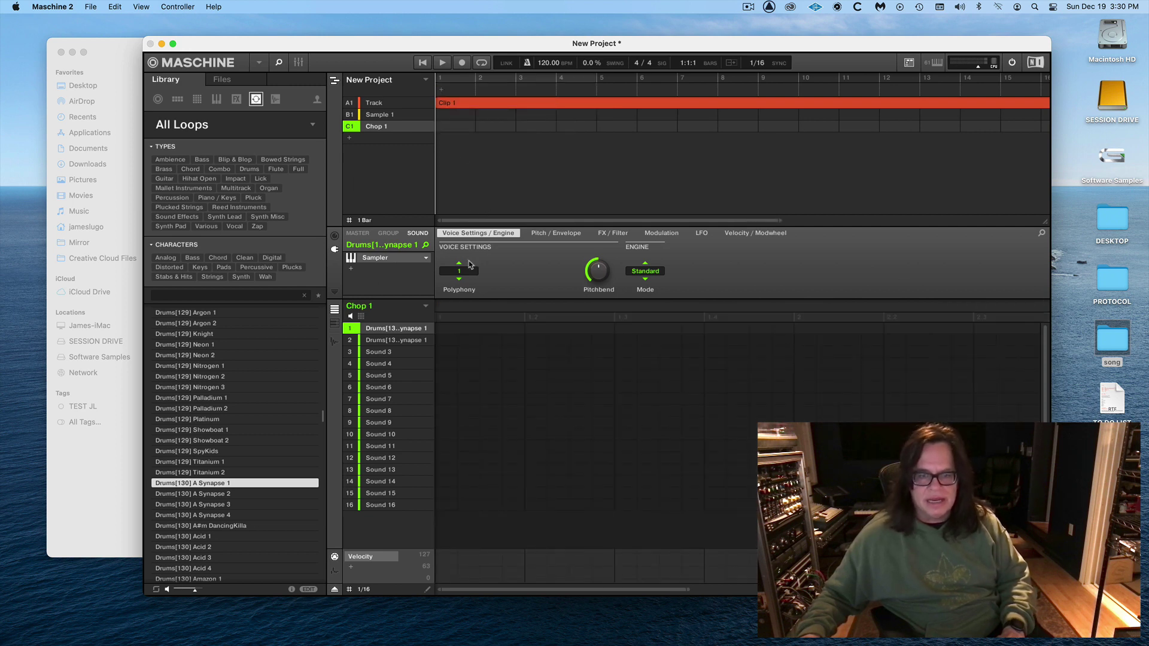
- Apply the drum loop's slices to Sound 3 of Chop 1
left_click(381, 344)
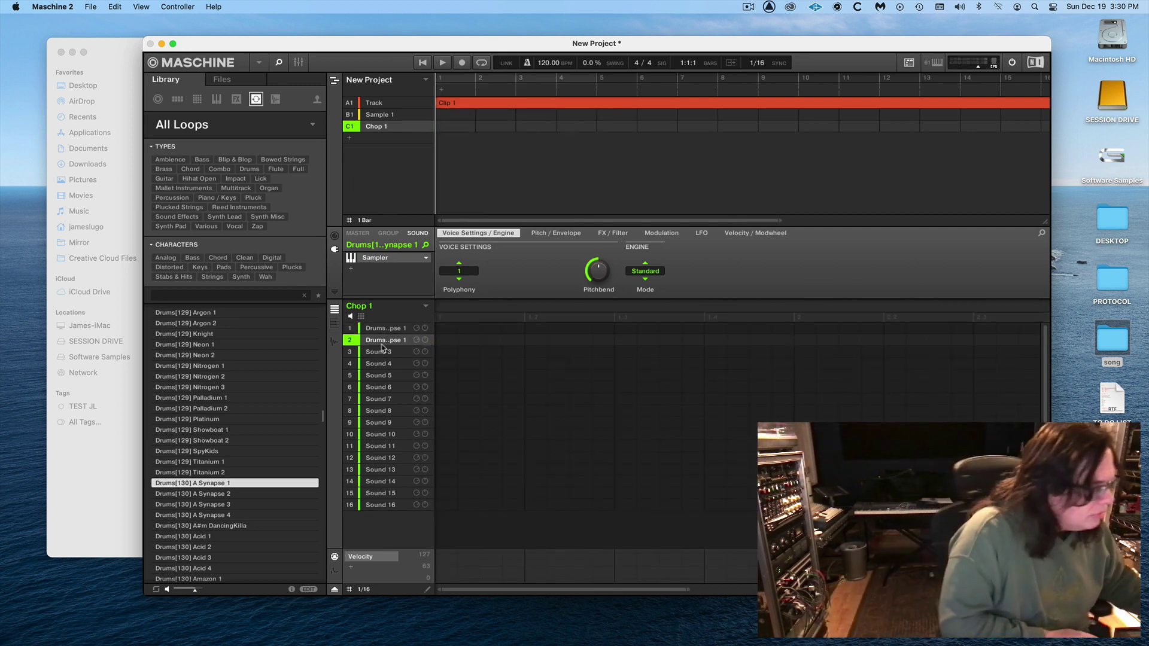
key("Left")
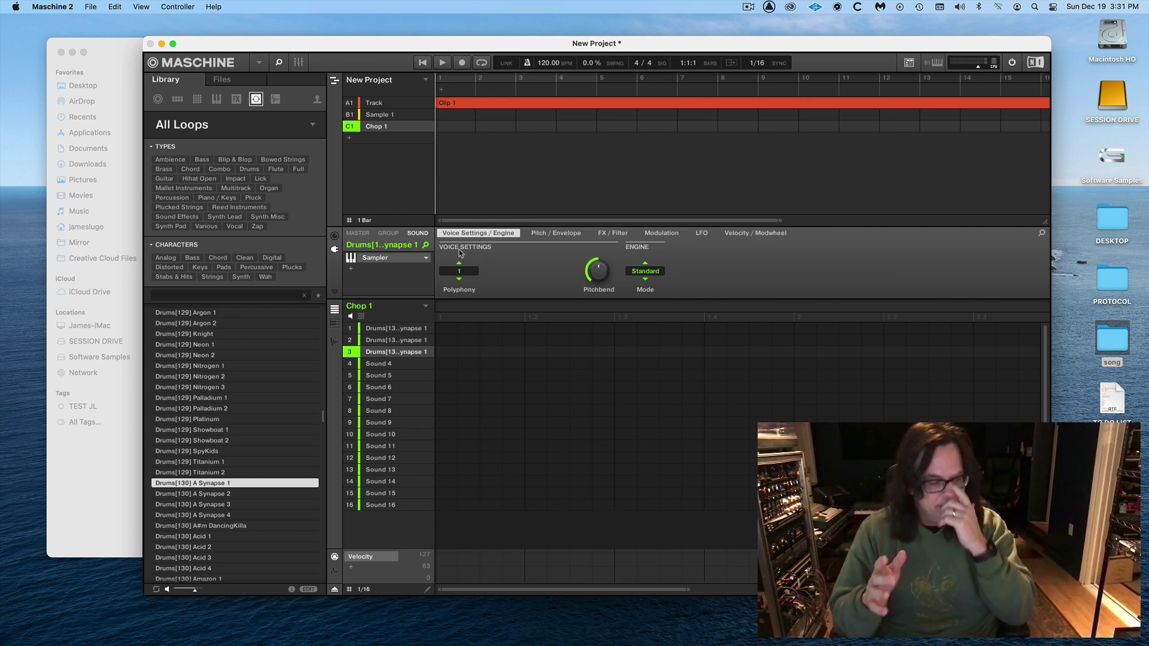
- Arm recording and delete Scene 4 from the start of the song timeline
key("r")
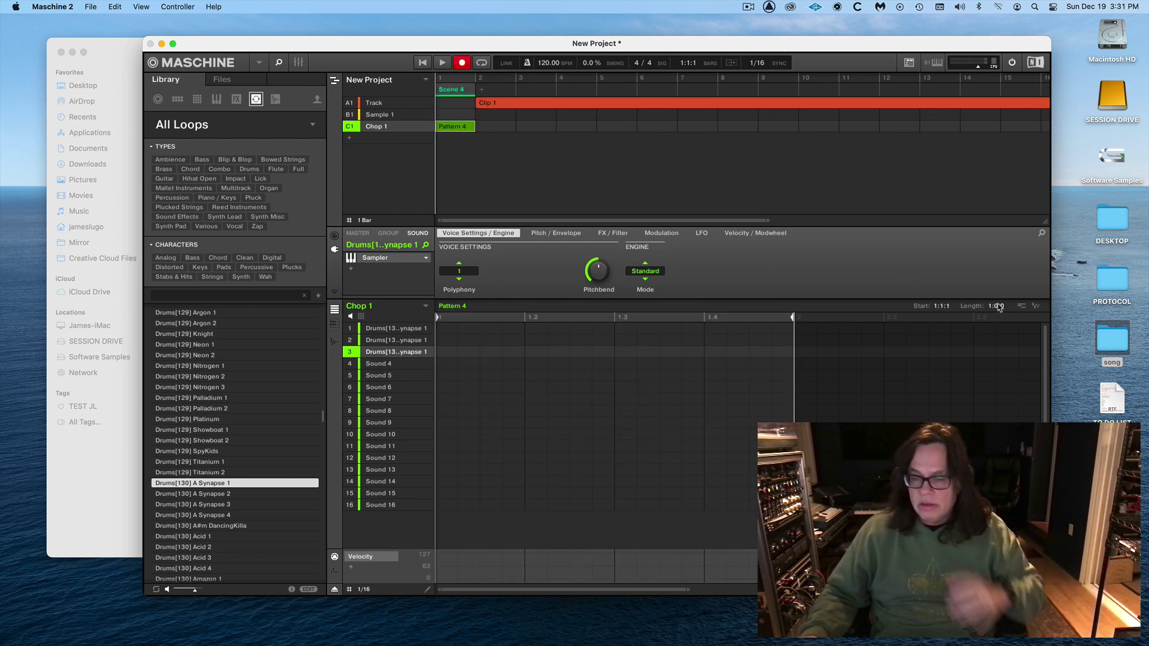
right_click(448, 92)
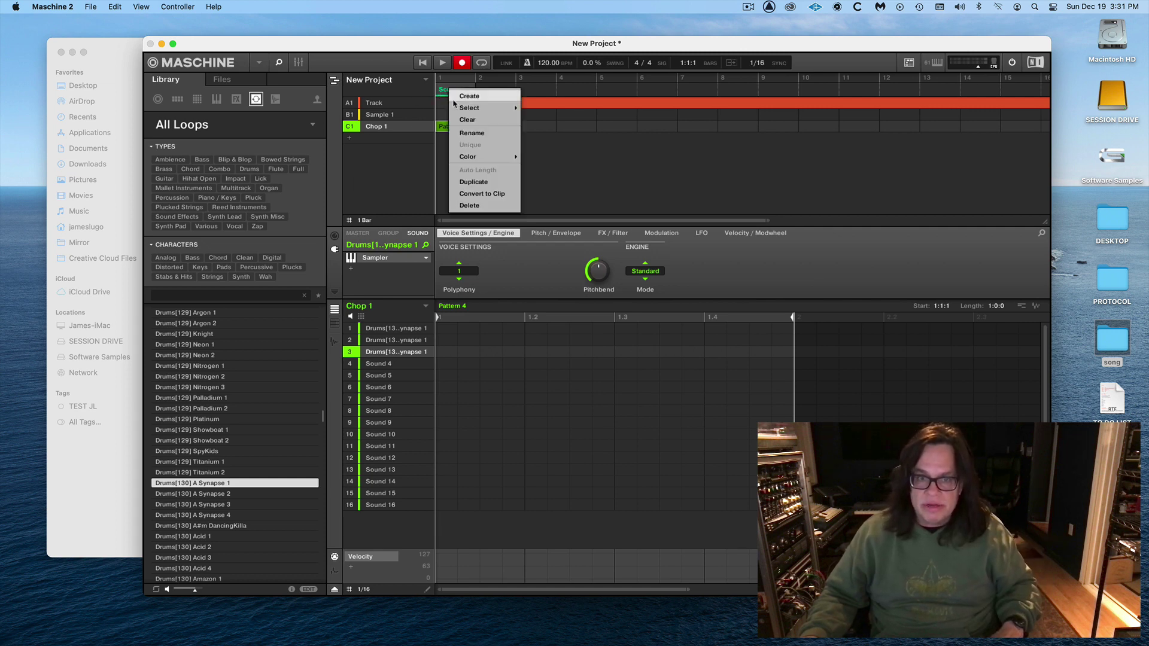
left_click(468, 206)
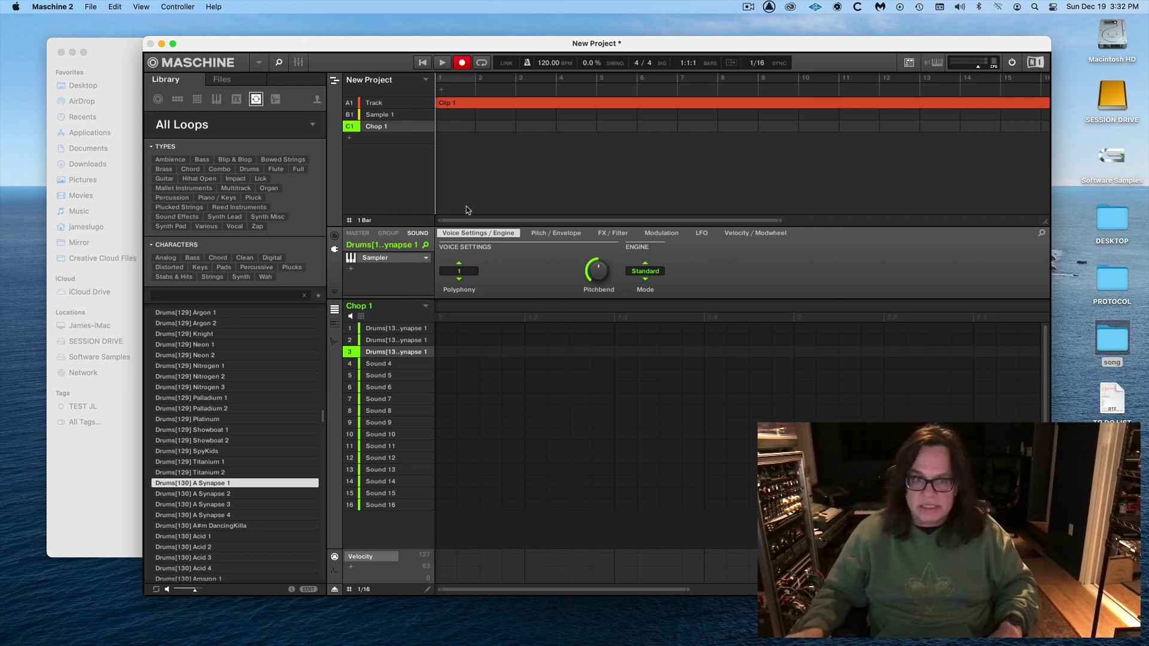
- Delete Patterns 1 to 4 of the Chop 1 group in the Ideas view and return to the song timeline
left_click(333, 87)
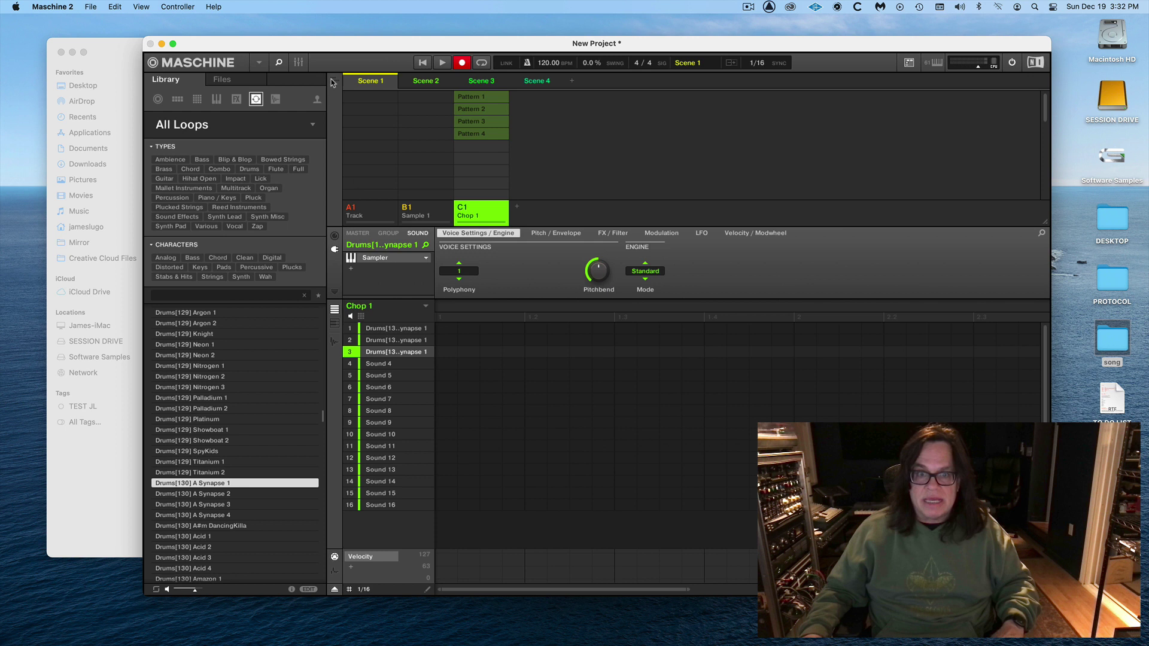
right_click(469, 100)
left_click(491, 174)
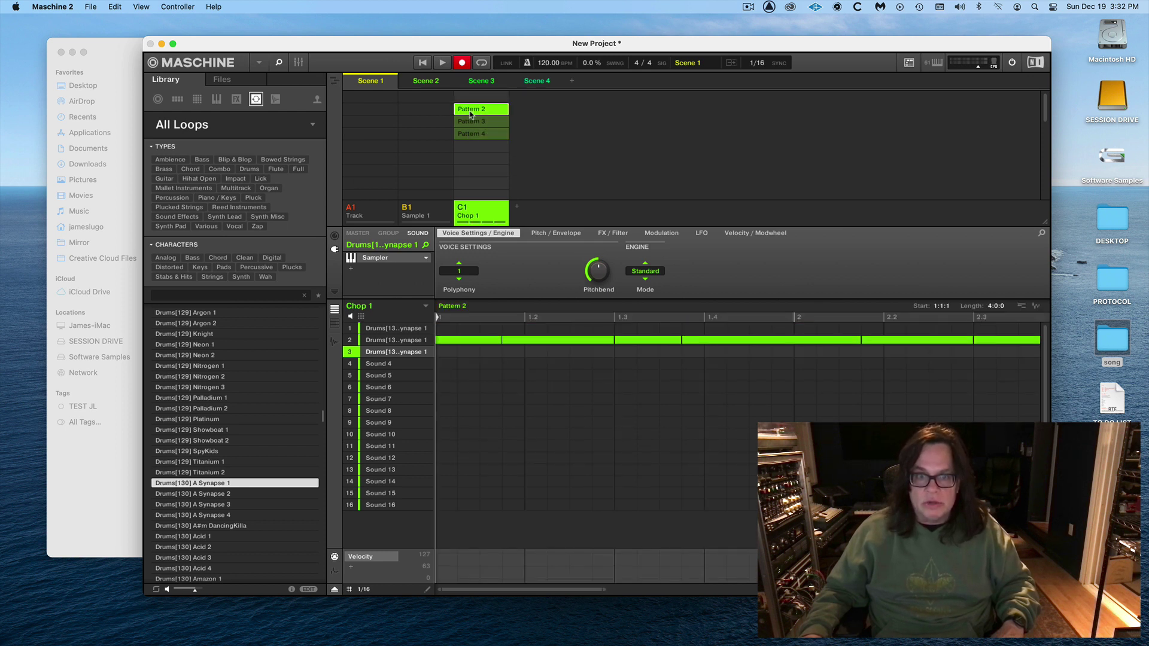
right_click(469, 109)
left_click(491, 176)
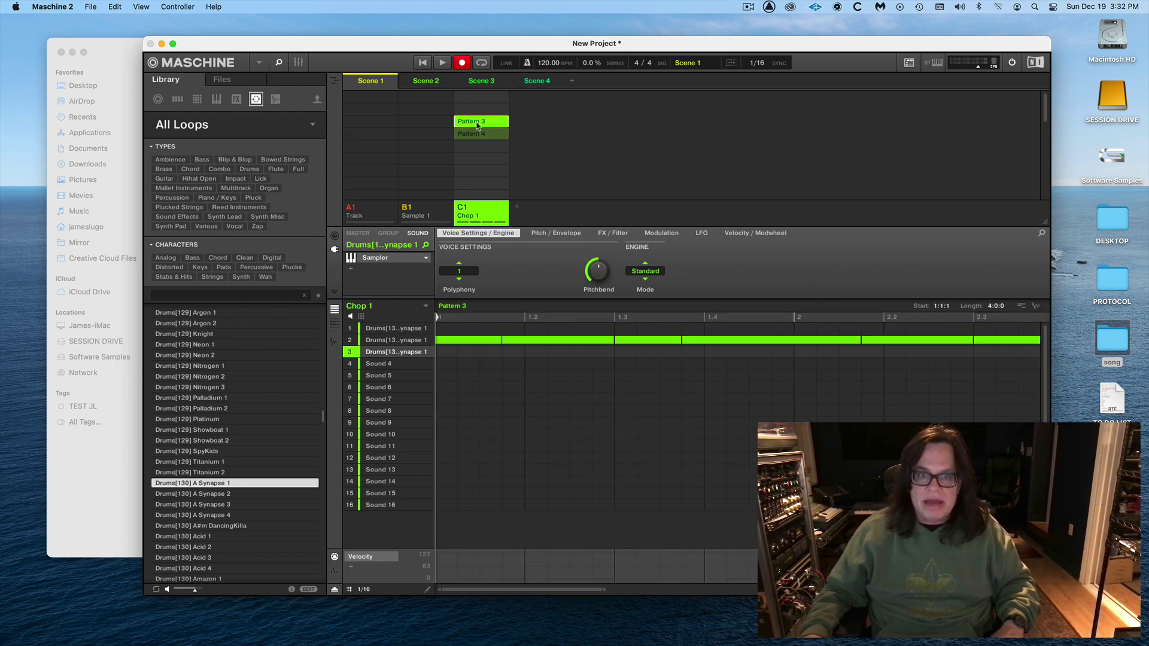
right_click(477, 124)
left_click(490, 189)
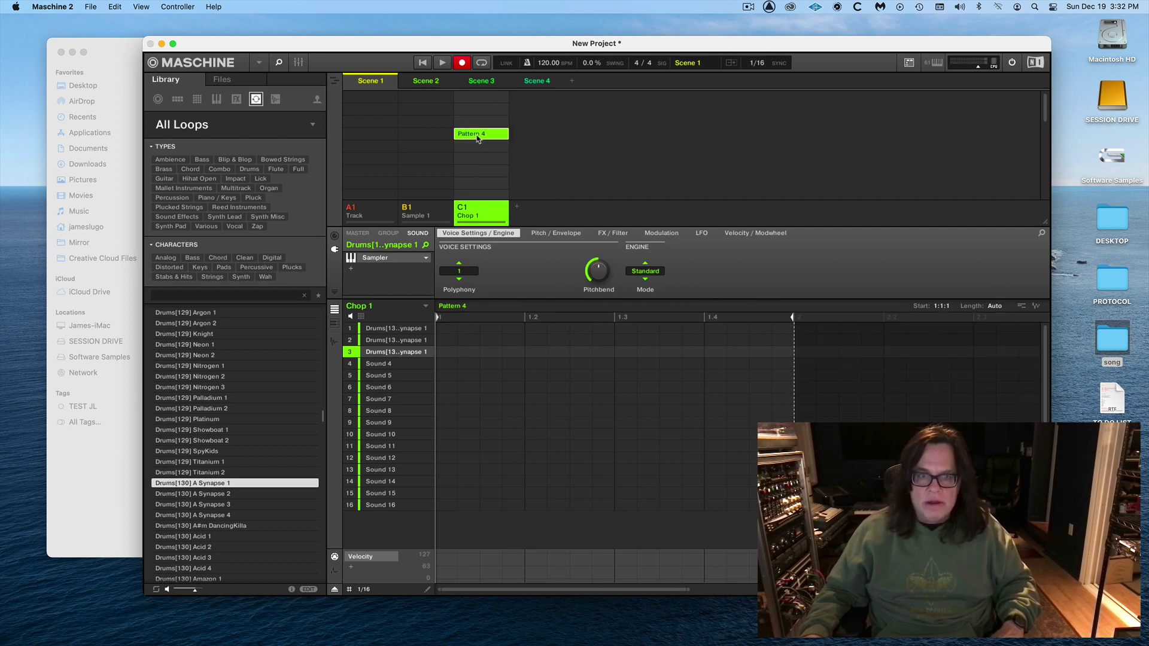
right_click(477, 135)
left_click(490, 201)
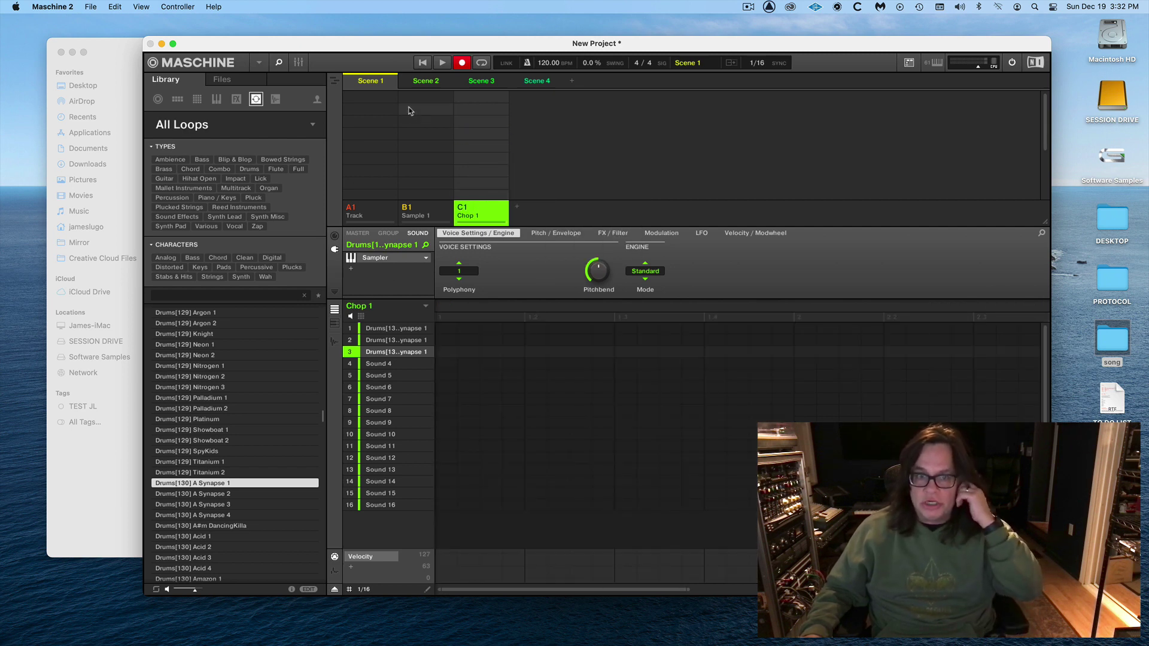
left_click(331, 81)
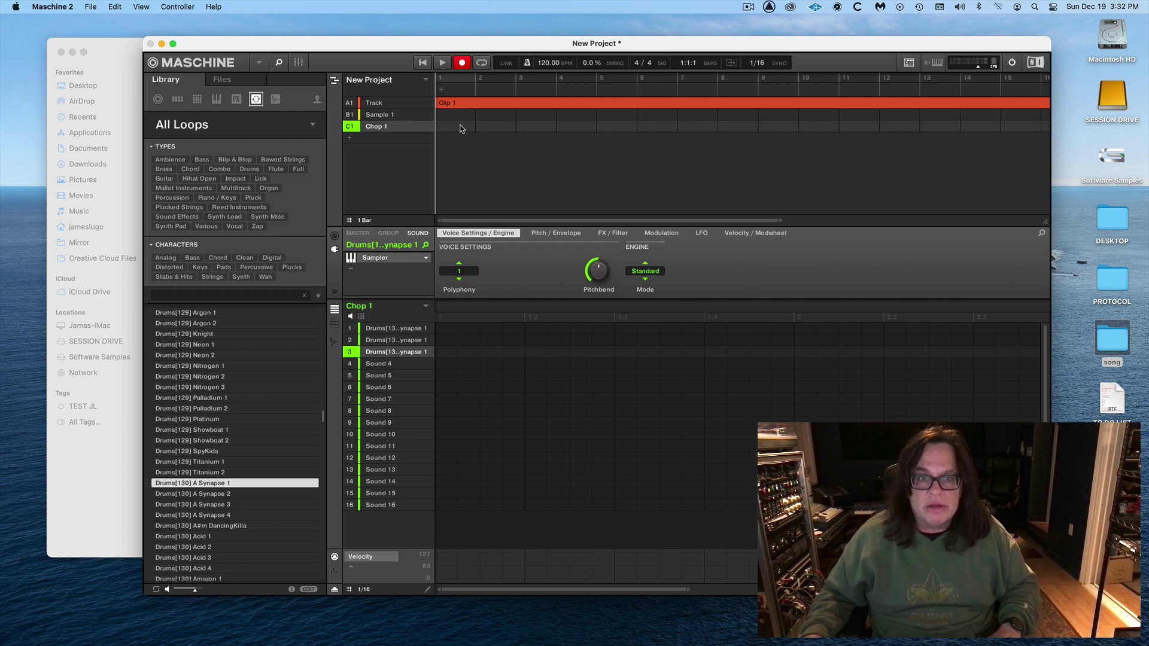
- Create a one-bar clip at bar 1 of Chop 1, try recording Sounds 1 to 3 from bar 2, and undo the take
double_click(450, 128)
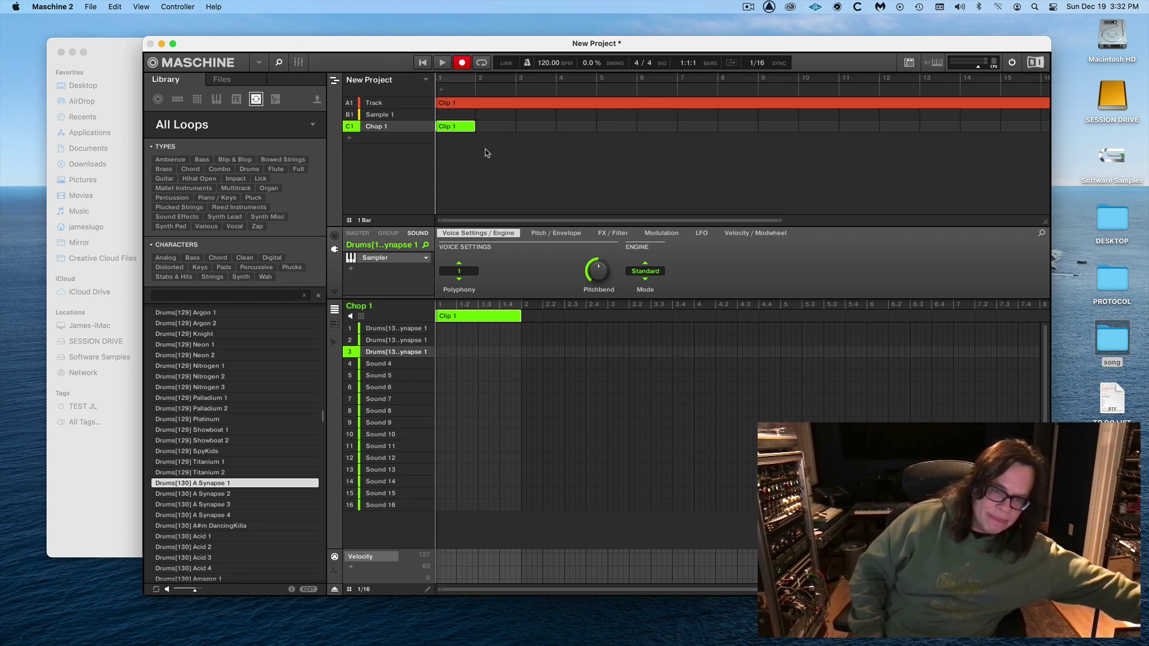
key("space")
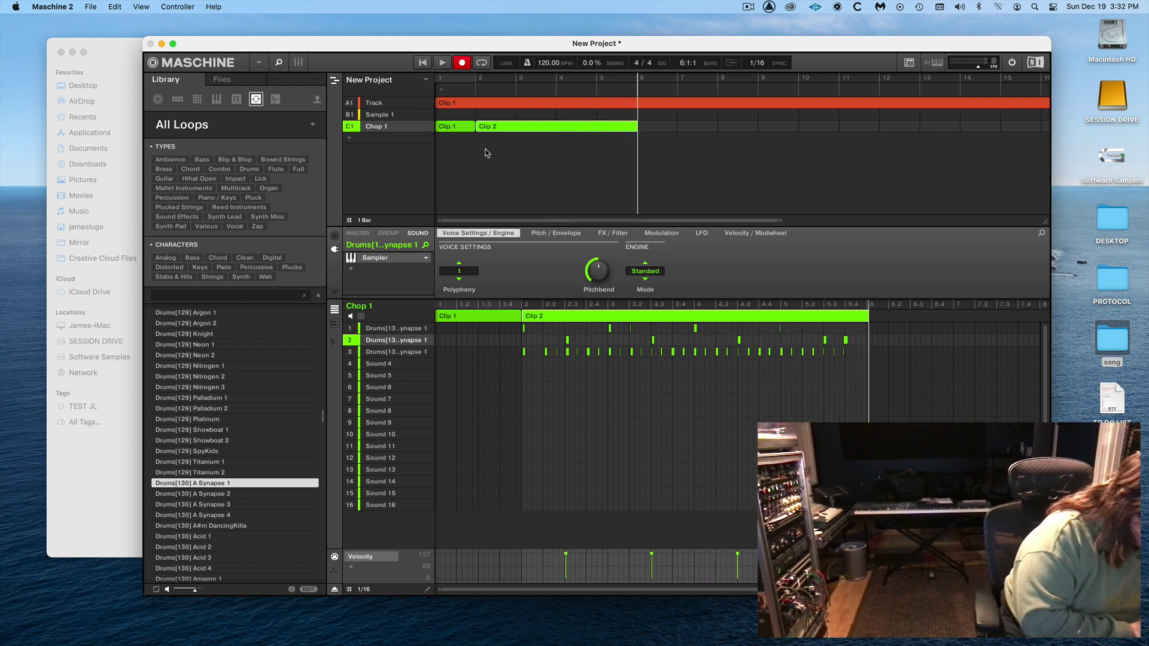
key("super+z")
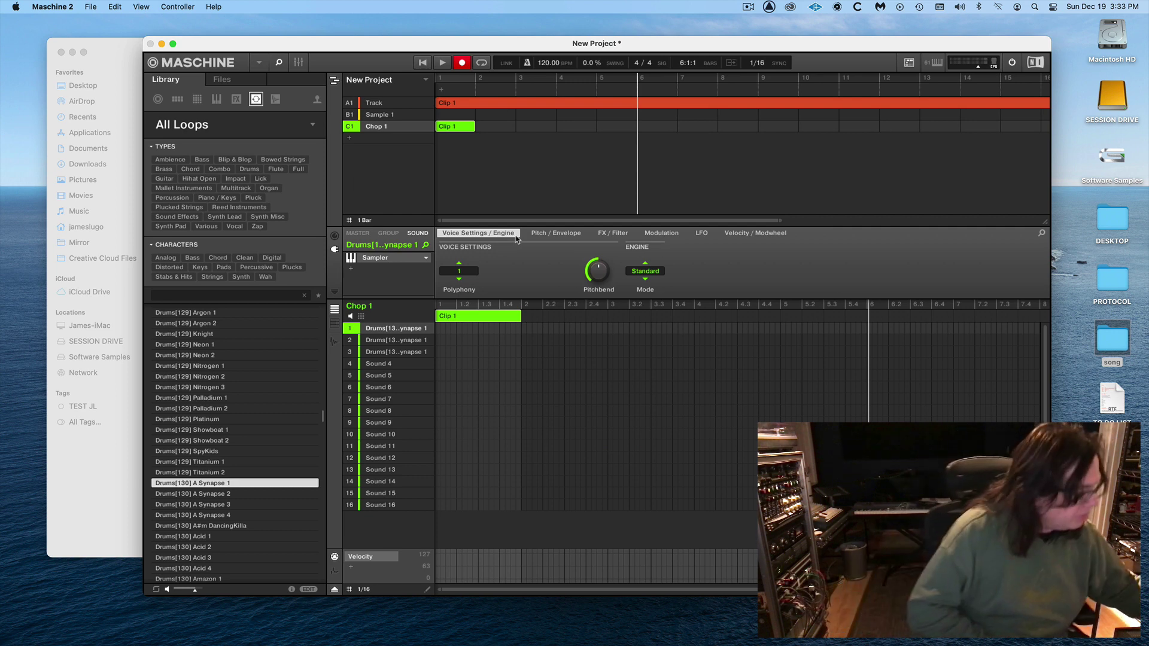
- Record a new take of Sounds 1 and 2 into Chop 1 over bars 2 to 5
key("Up")
key("Up")
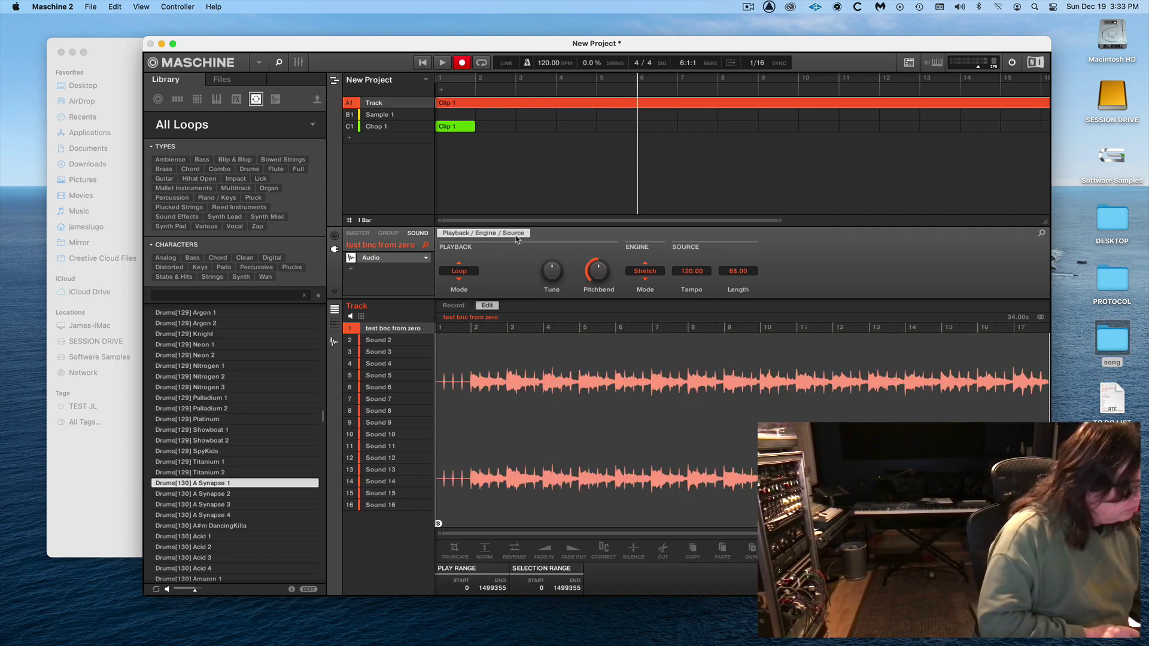
key("Down")
key("Down")
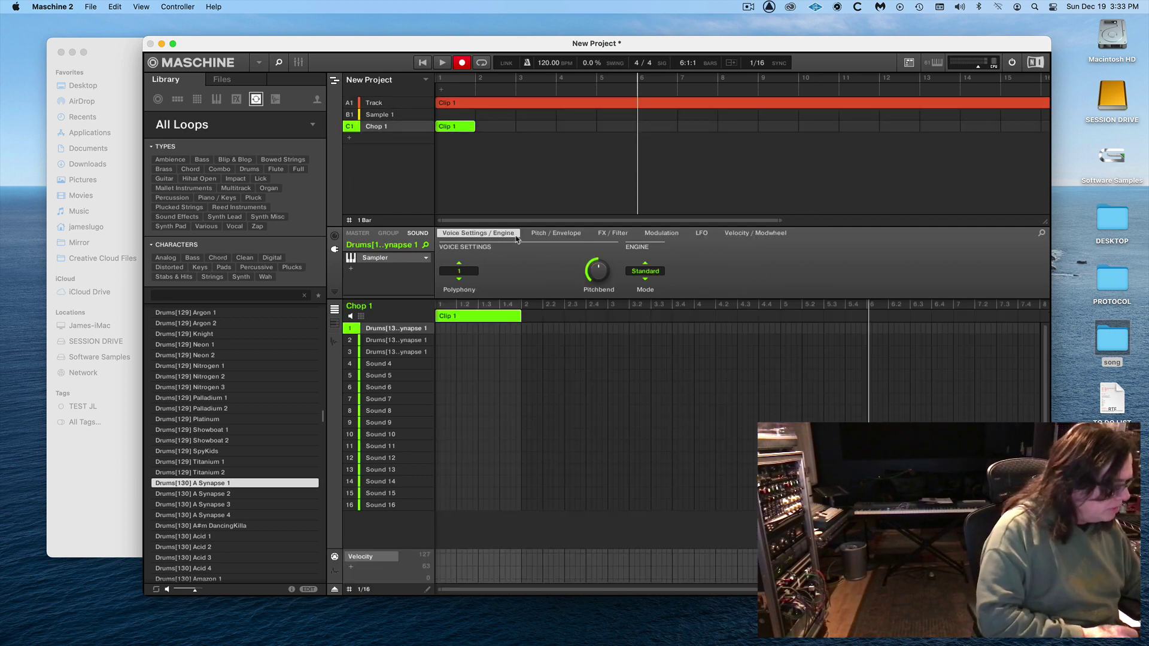
key("space")
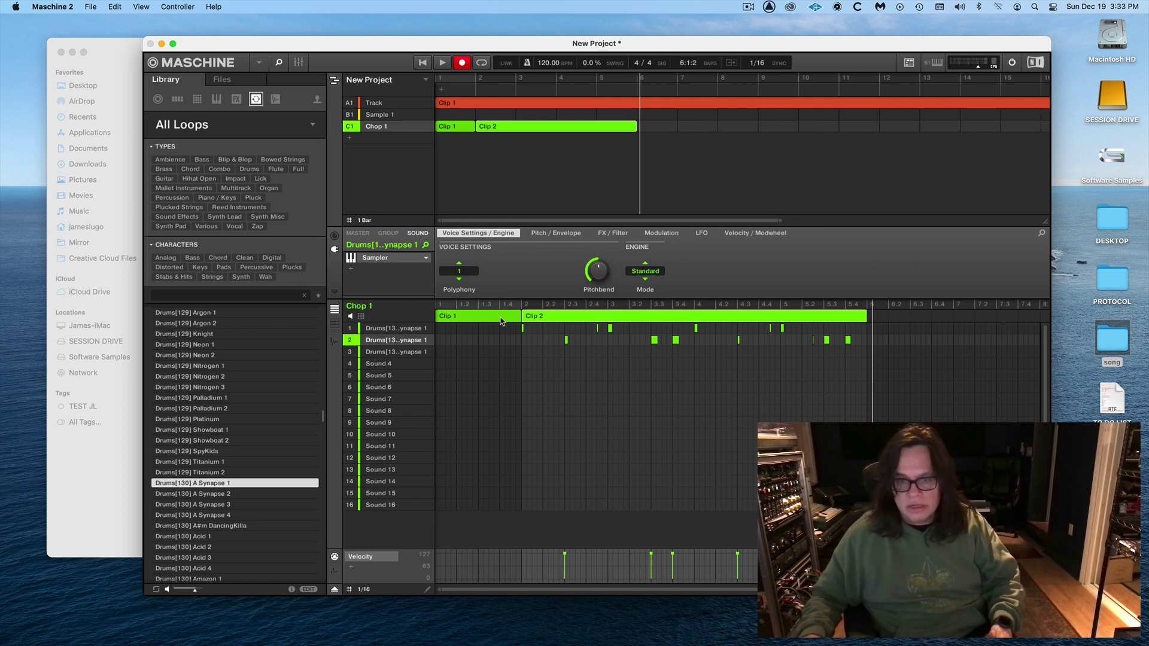
- Delete the empty Clip 1 from Chop 1 and play back the recorded Clip 2 with the track
left_click(501, 317)
key("Delete")
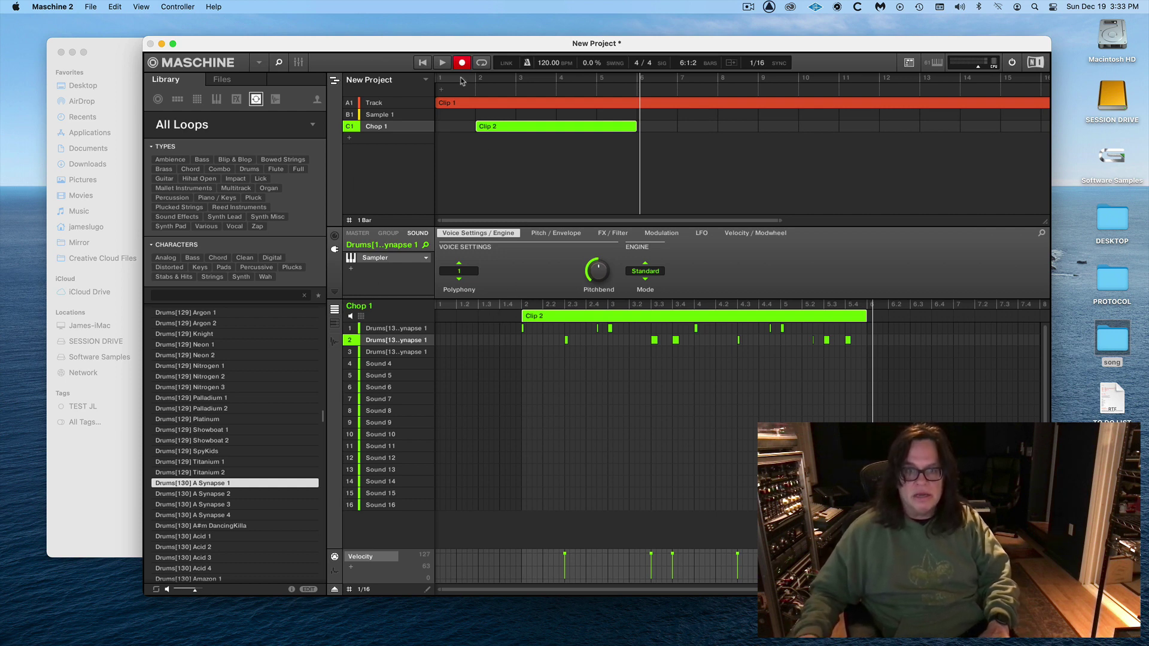
key("space")
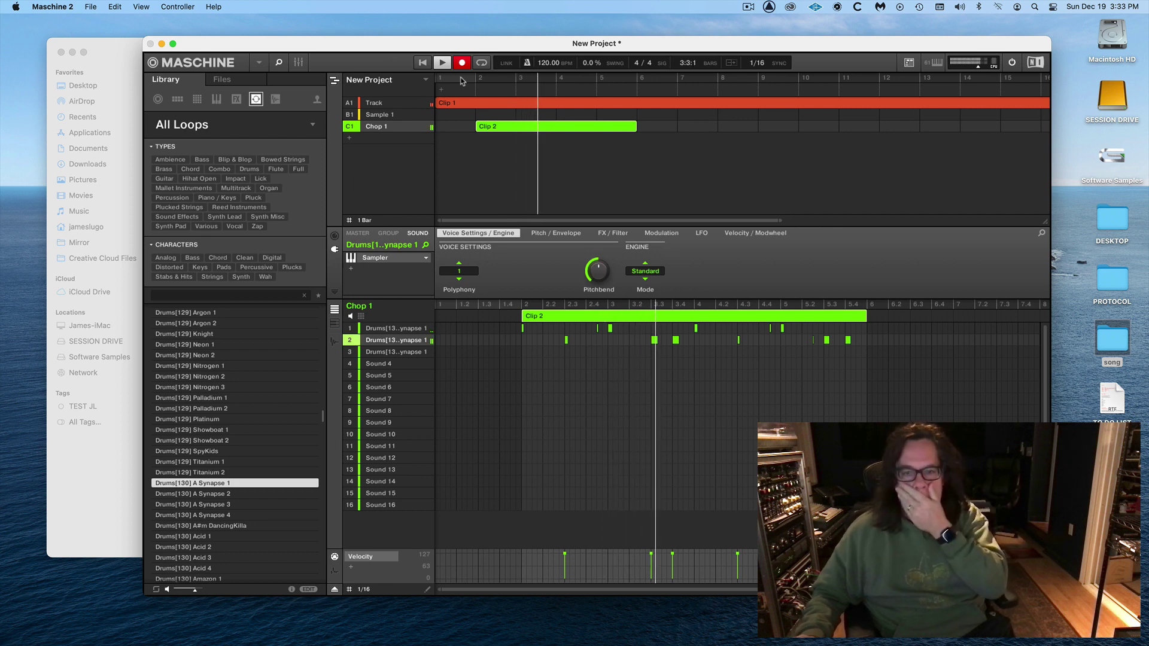
key("space")
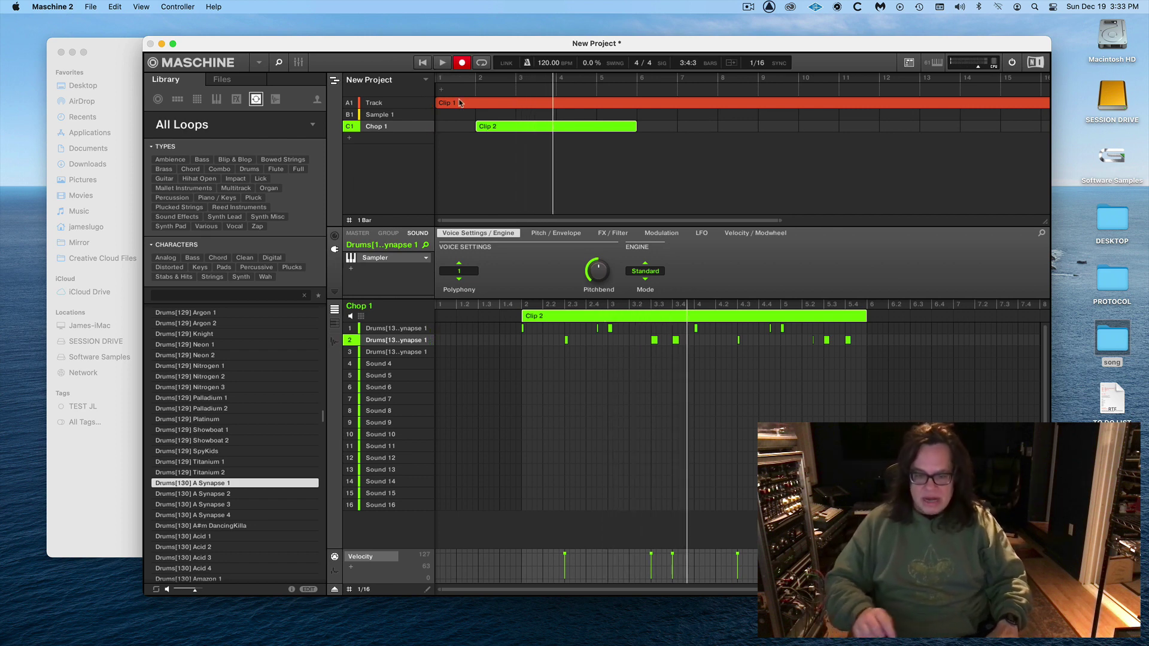
- Try overdubbing Sound 3's hits into Clip 2 of Chop 1, and undo each take
key("space")
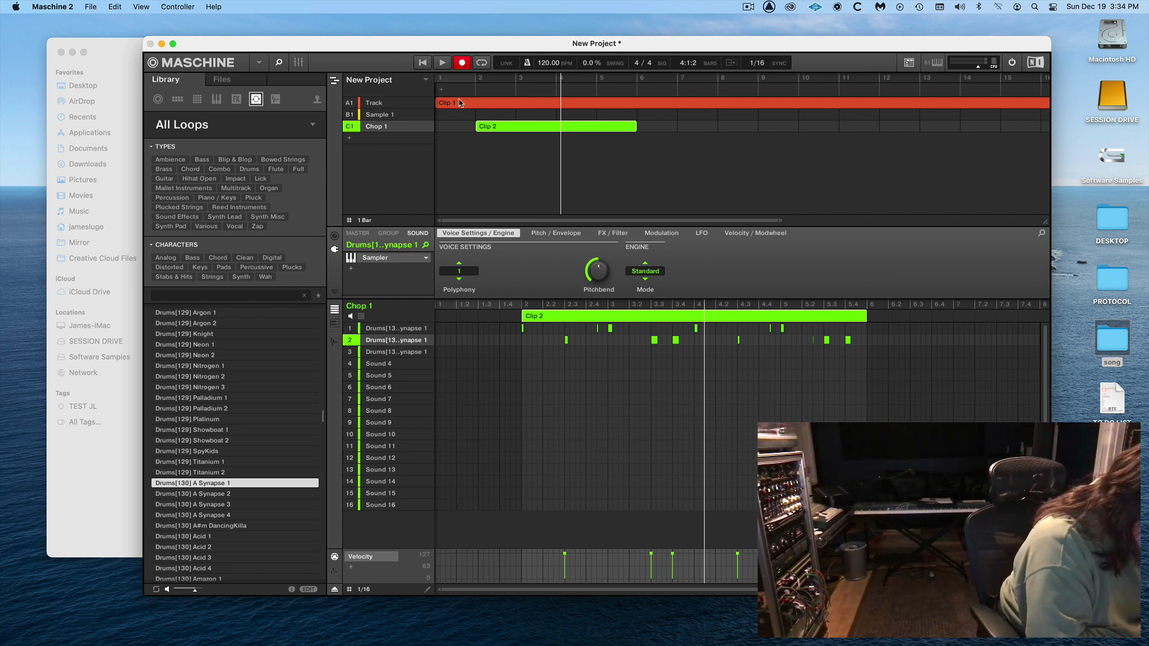
key("super+e")
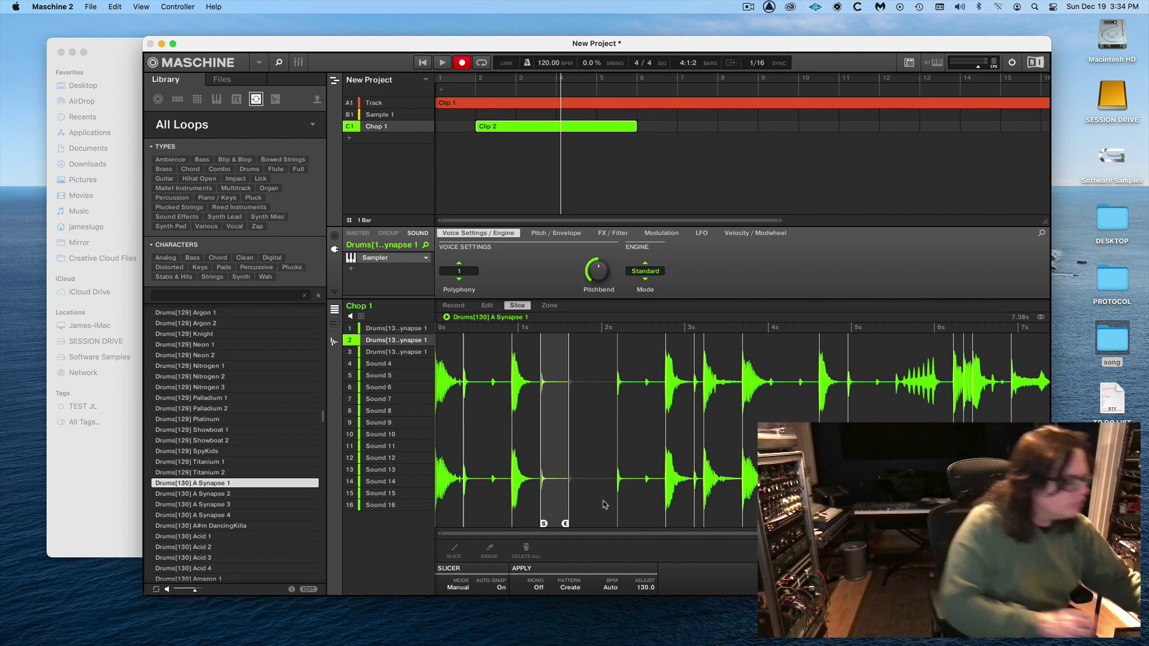
key("F9")
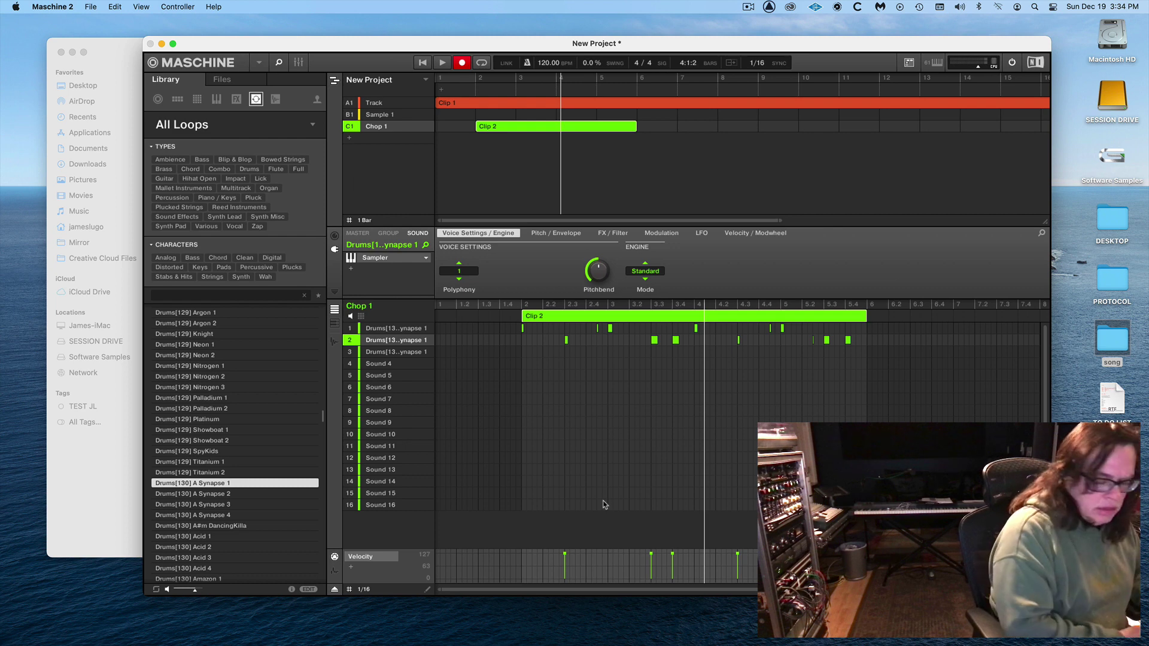
key("space")
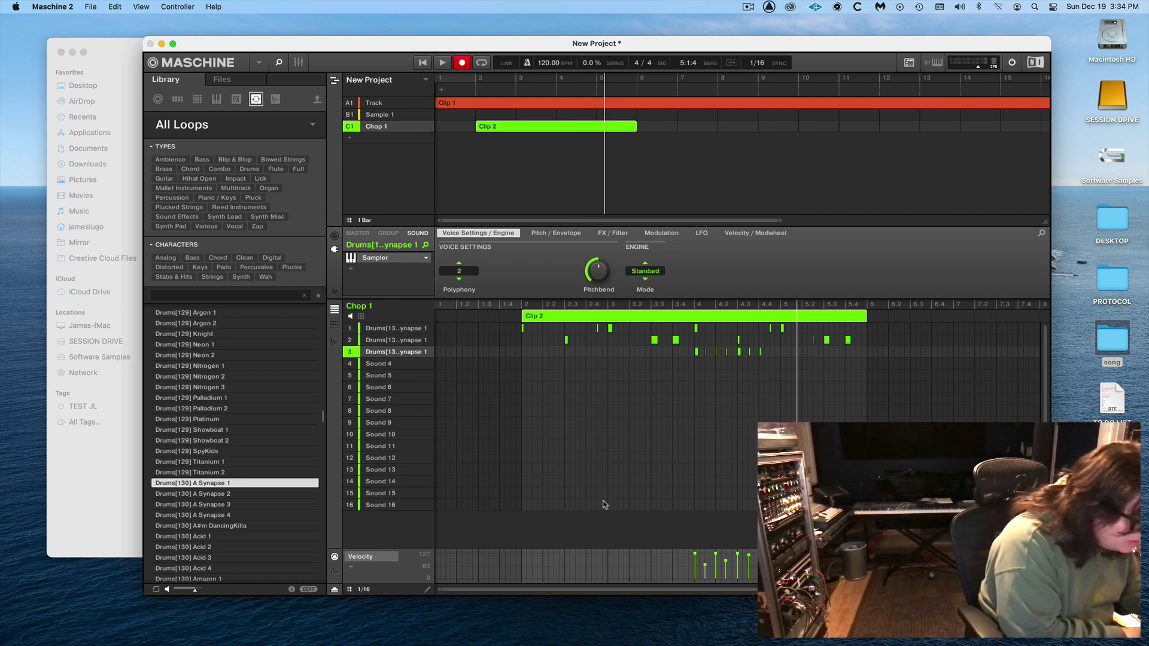
key("super+z")
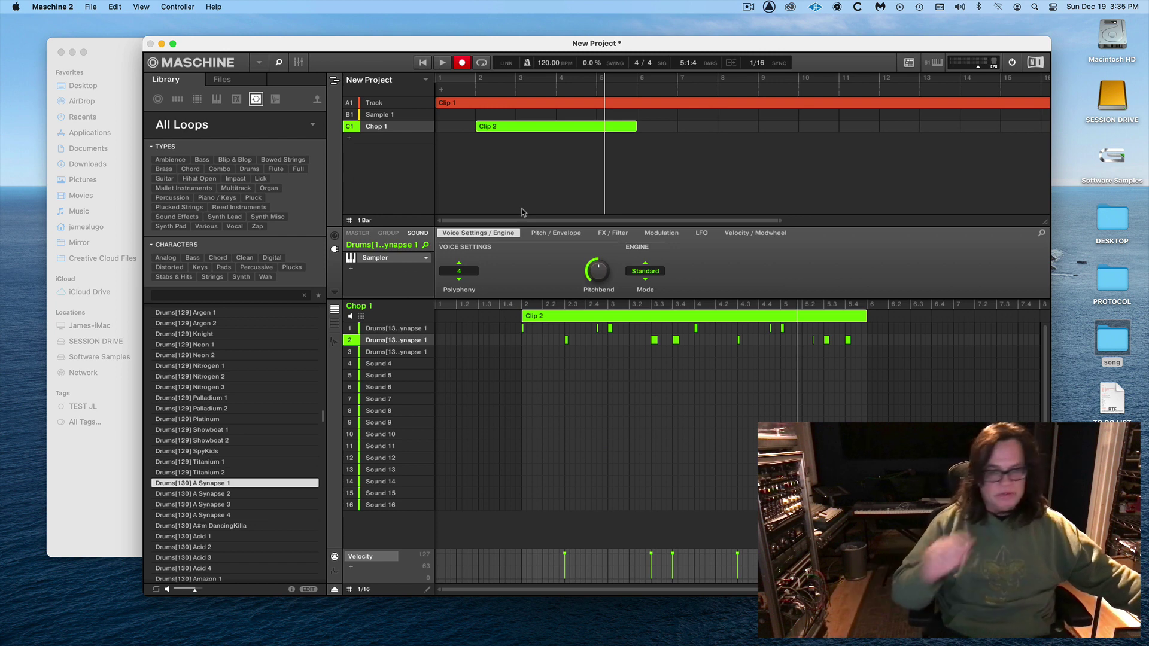
key("space")
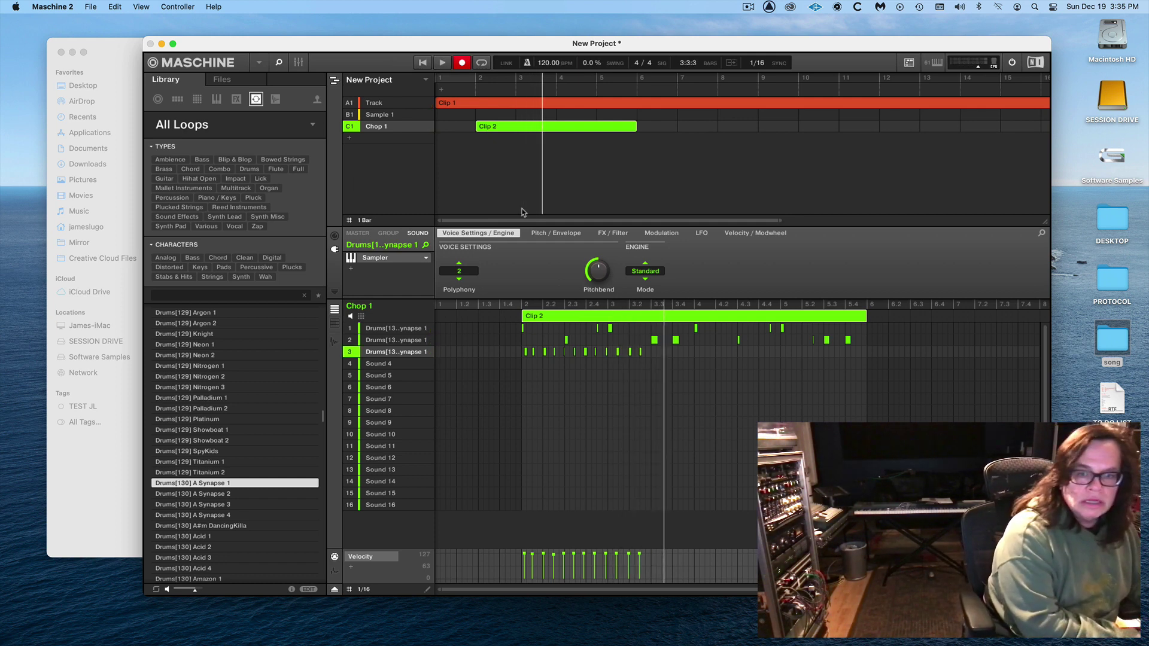
key("super+z")
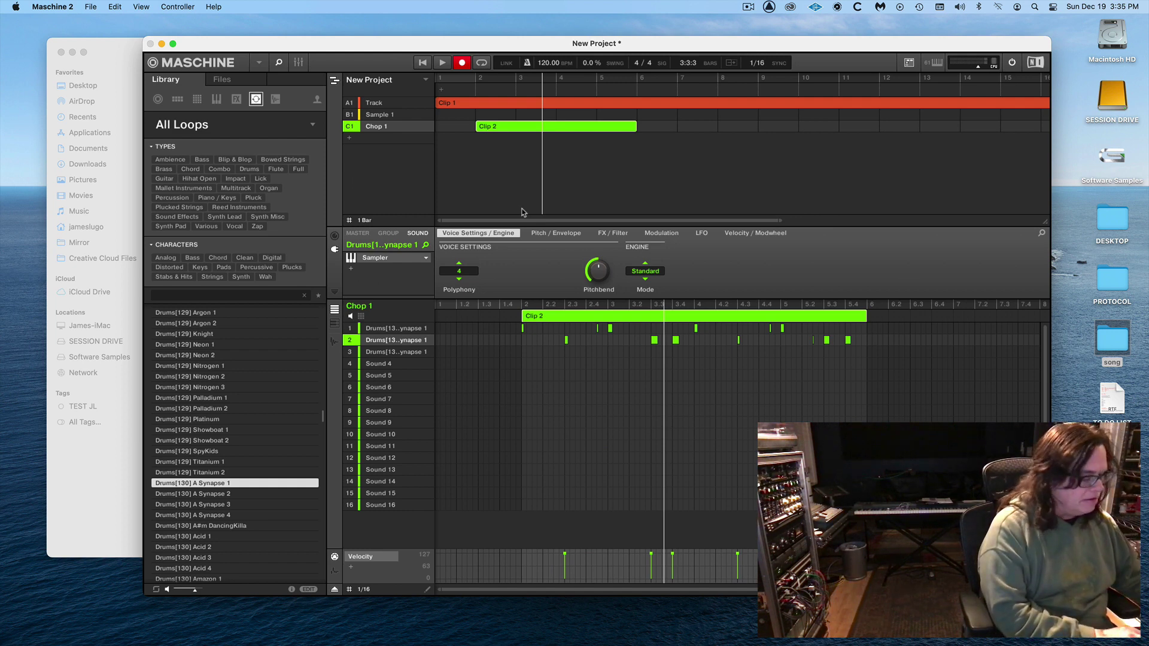
key("space")
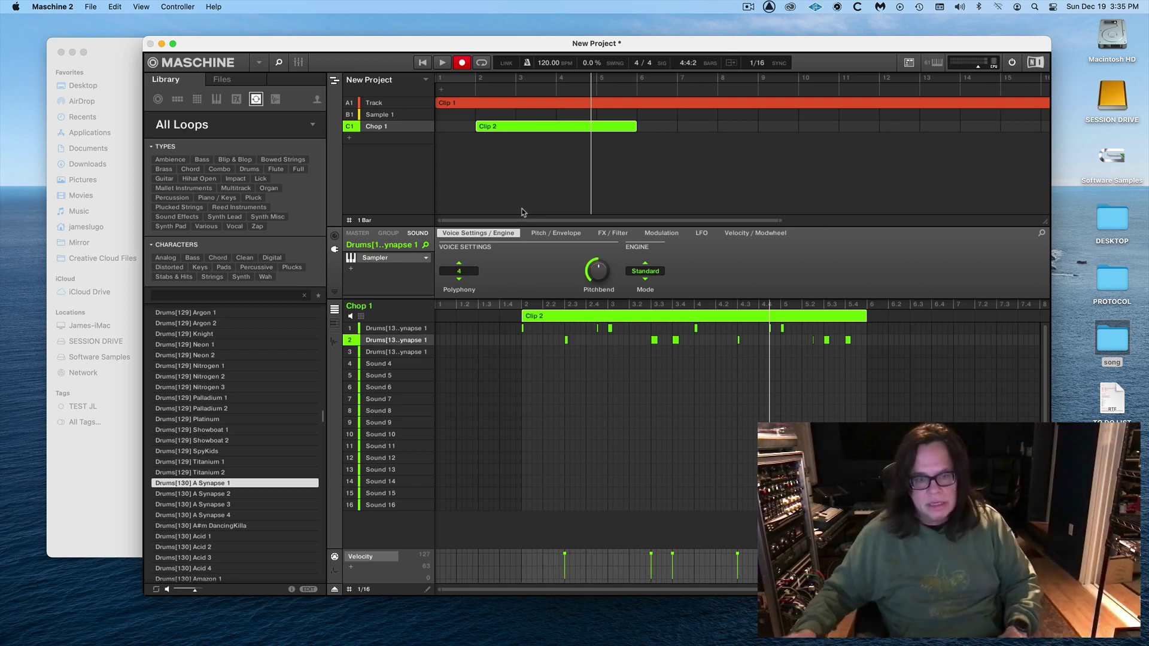
- Set the choke group of Sounds 1, 2 and 3 in Chop 1 to None
left_click(361, 317)
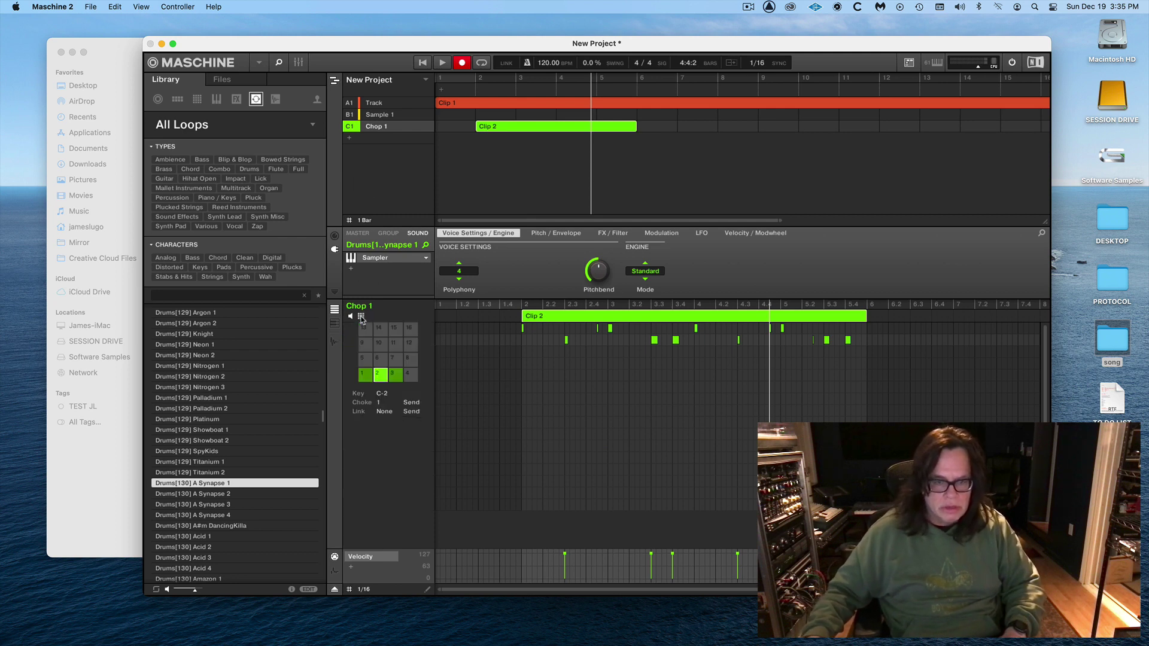
left_click(381, 404)
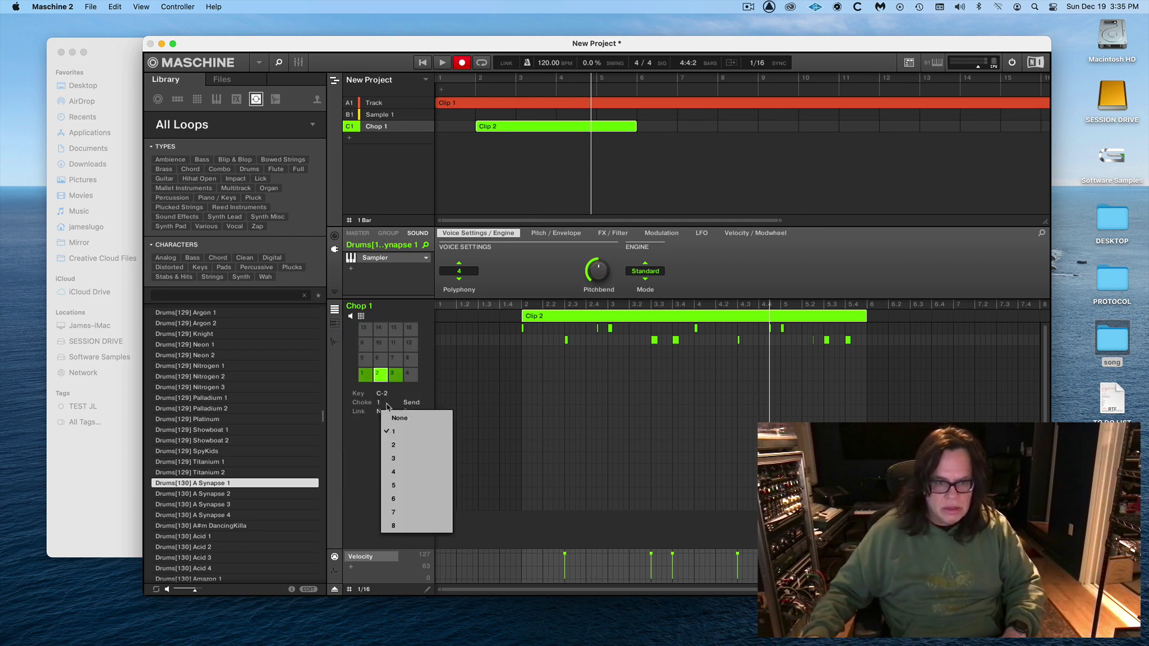
left_click(393, 418)
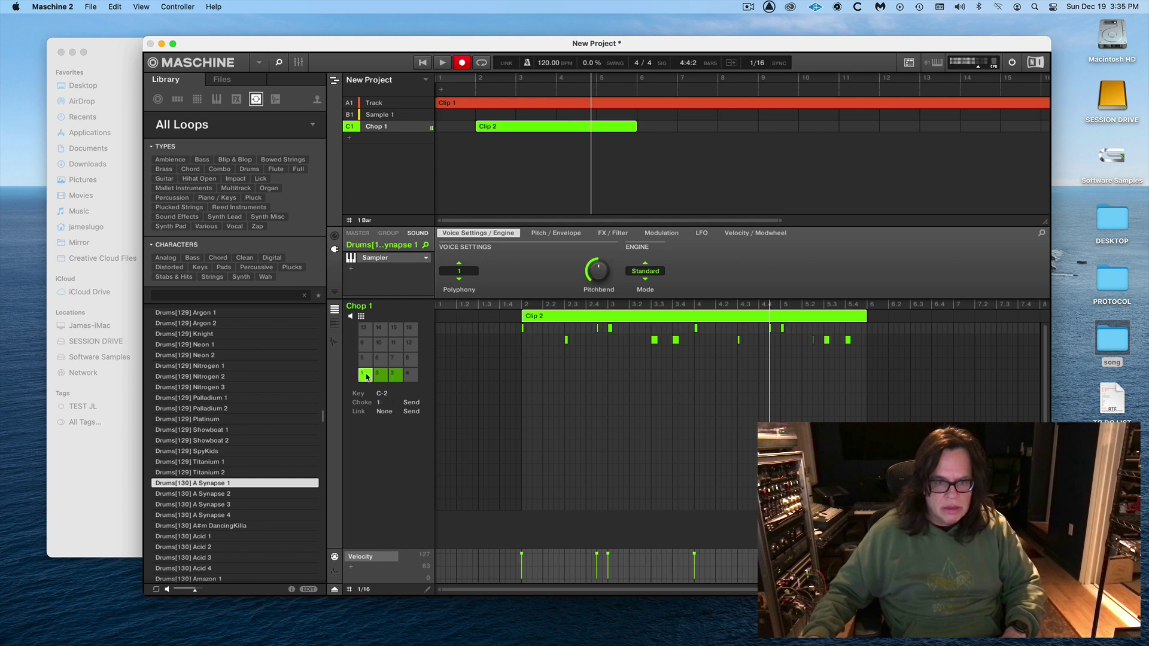
left_click(385, 405)
left_click(393, 417)
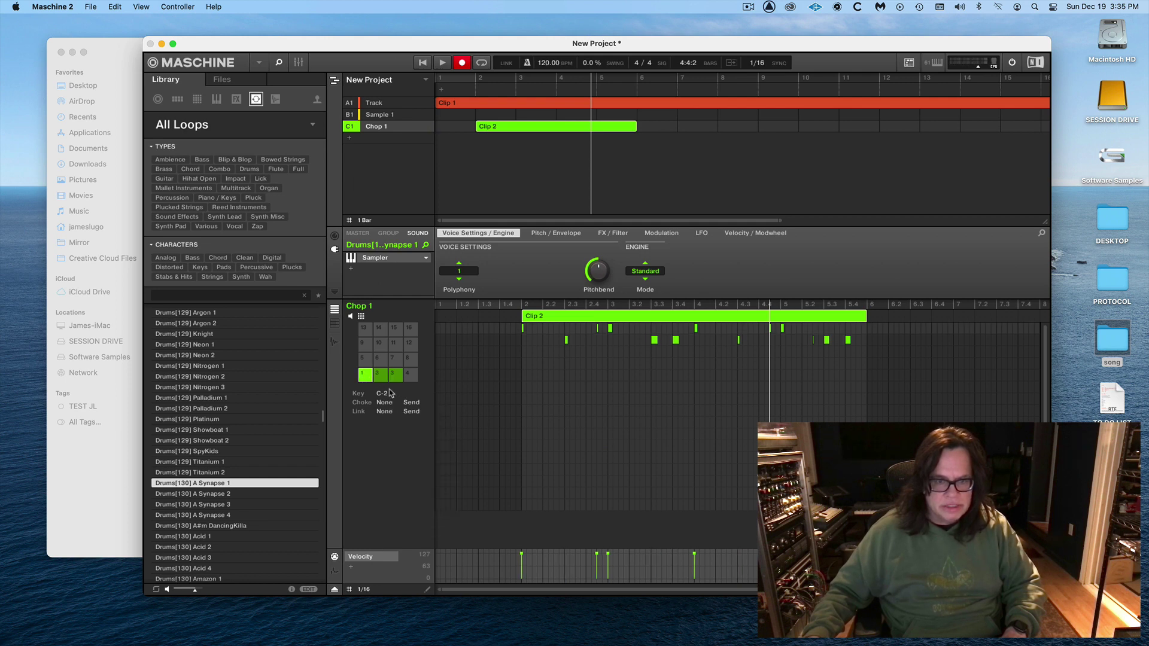
left_click(384, 407)
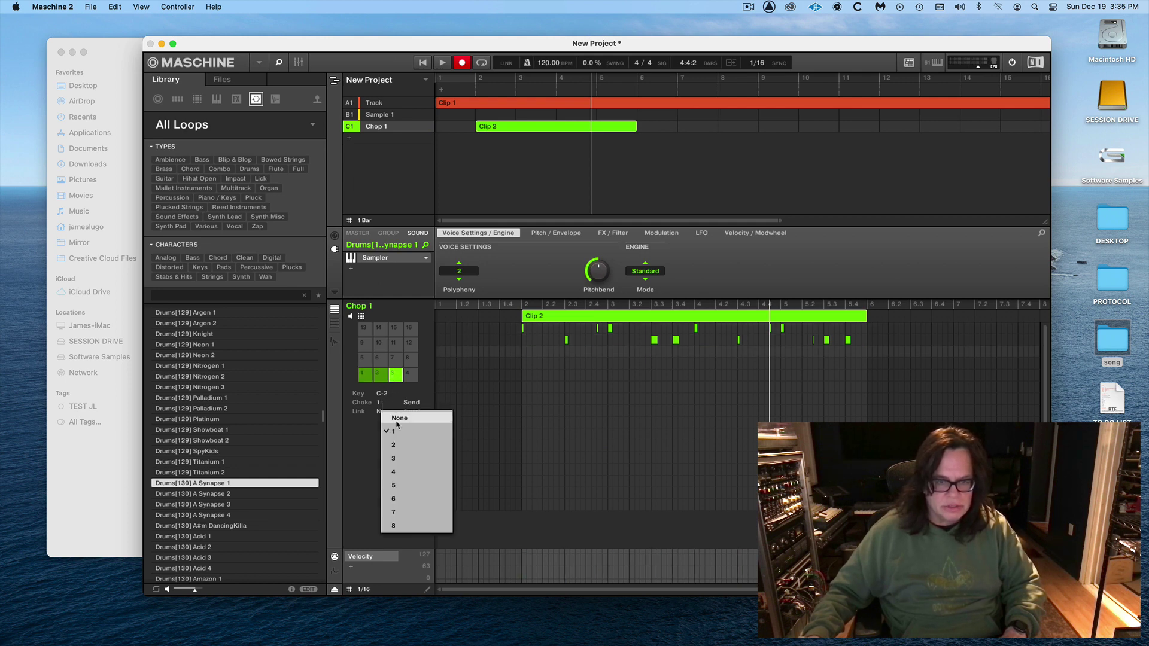
left_click(397, 418)
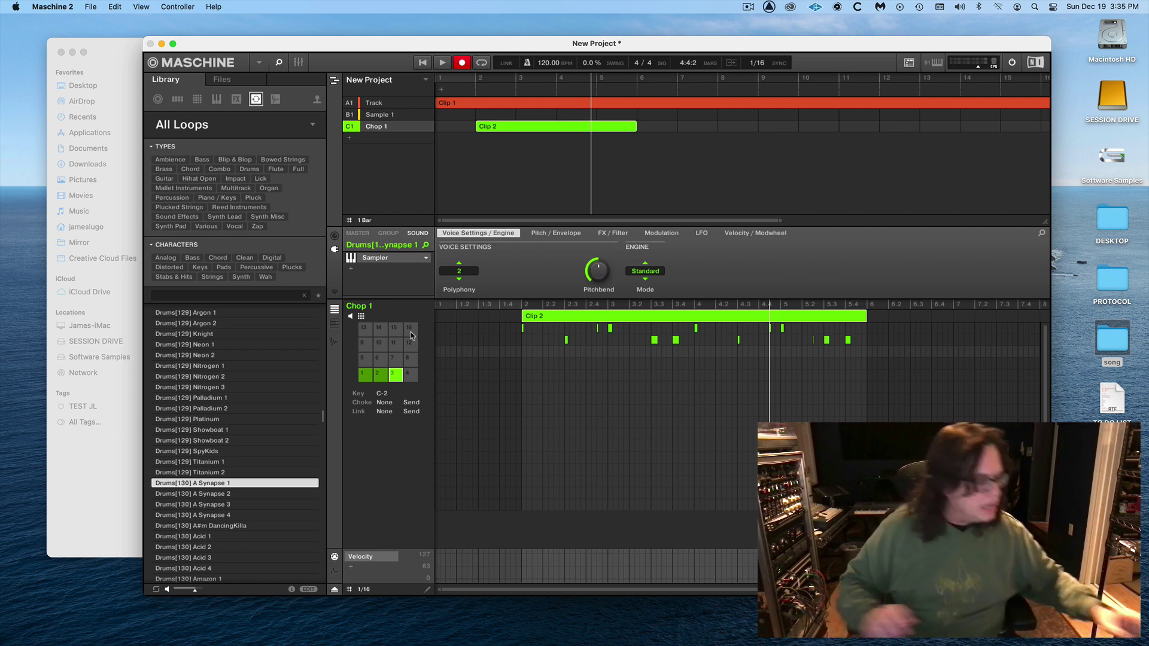
- Overdub and quantize Sound 3's hits in Clip 2, with the clip's end trimmed back to bar 6
key("space")
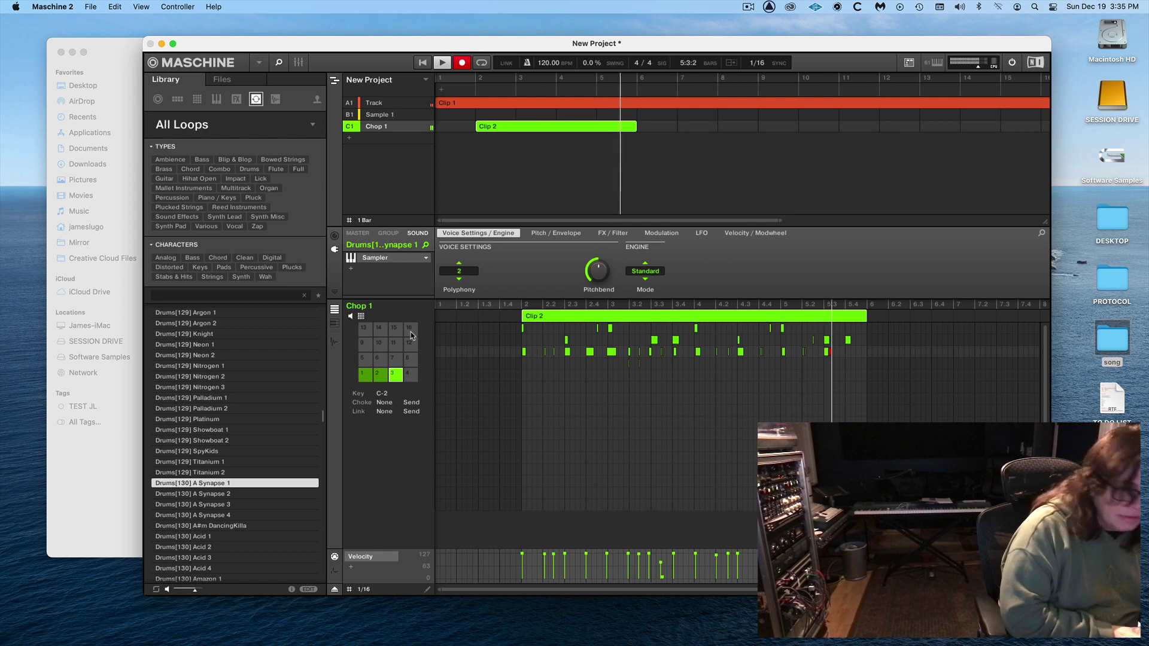
key("space")
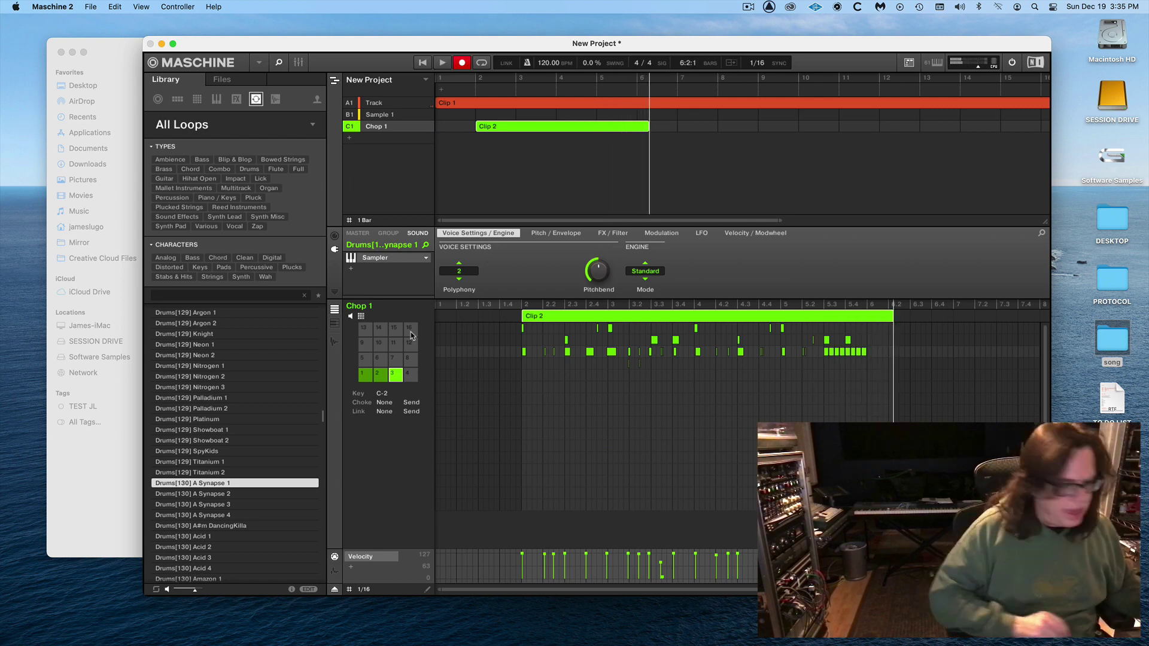
key("super+u")
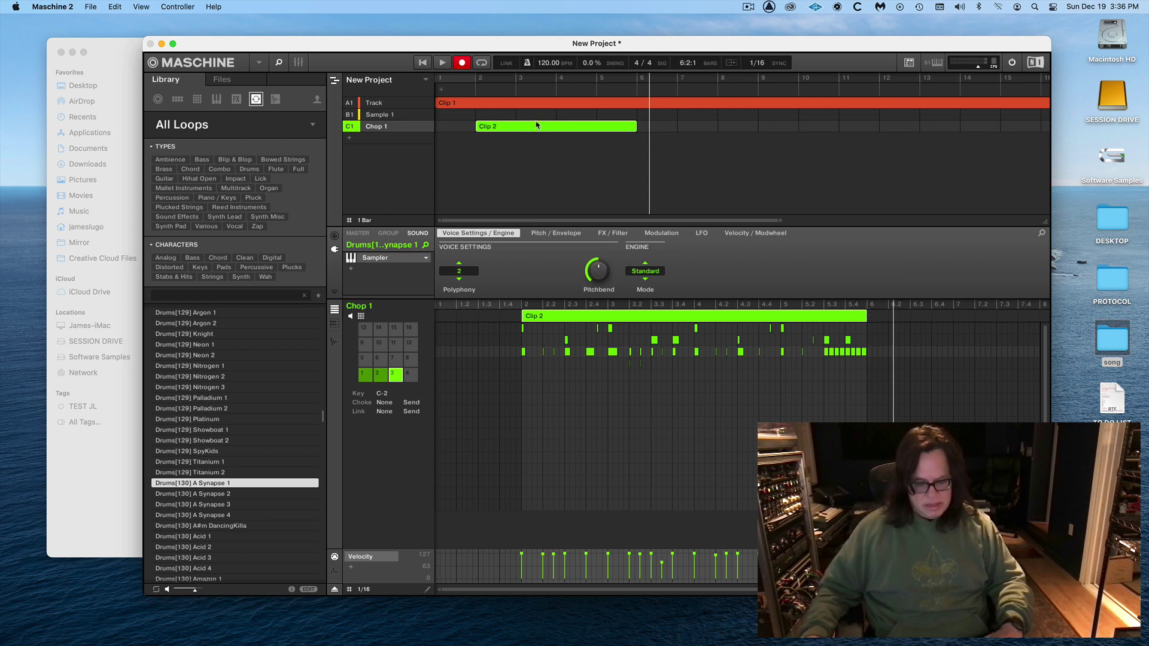
- Duplicate Clip 2 of Chop 1 four times along the timeline and play back the arrangement
key("super+d")
key("super+d")
key("super+d")
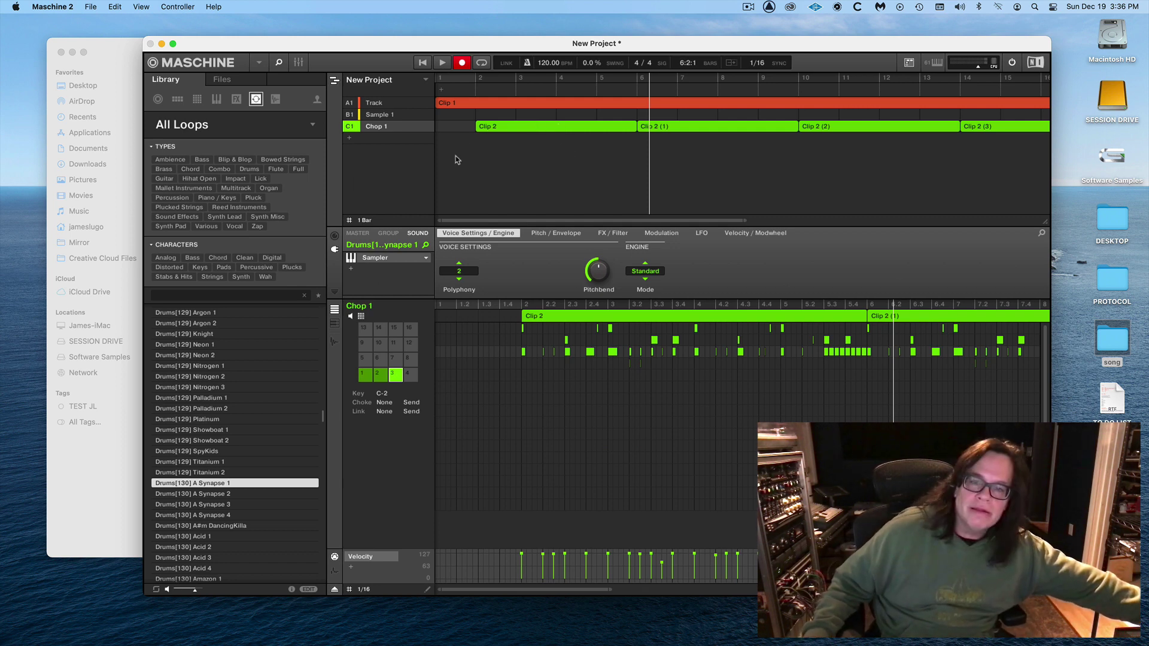
key("space")
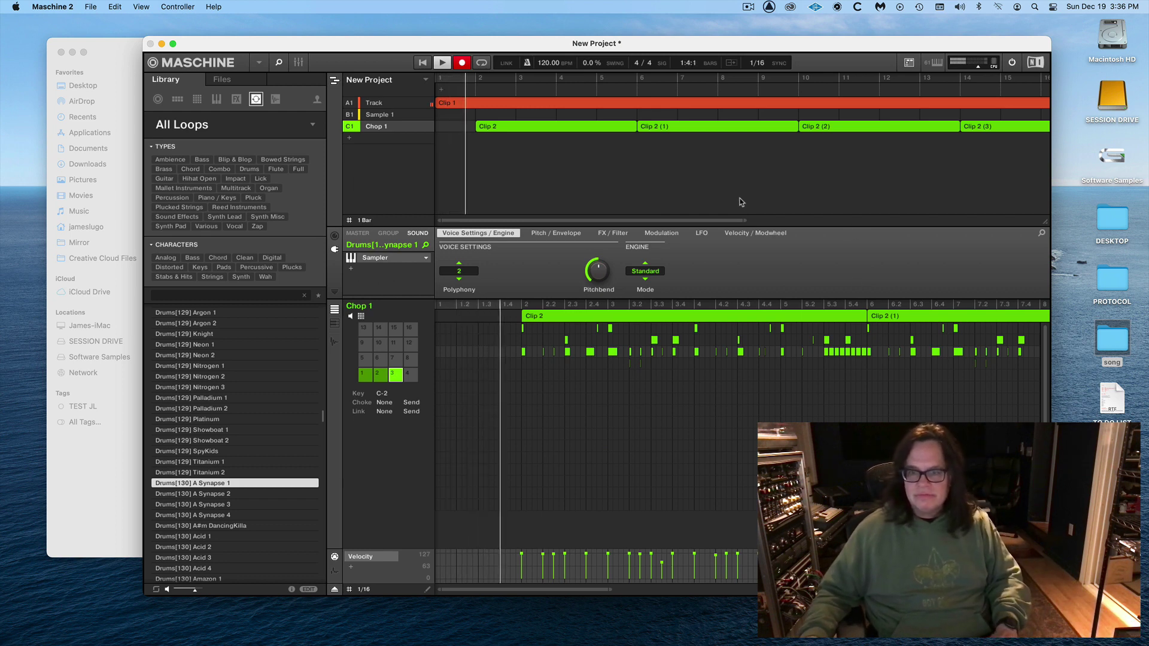
left_click_drag(745, 220, 961, 221)
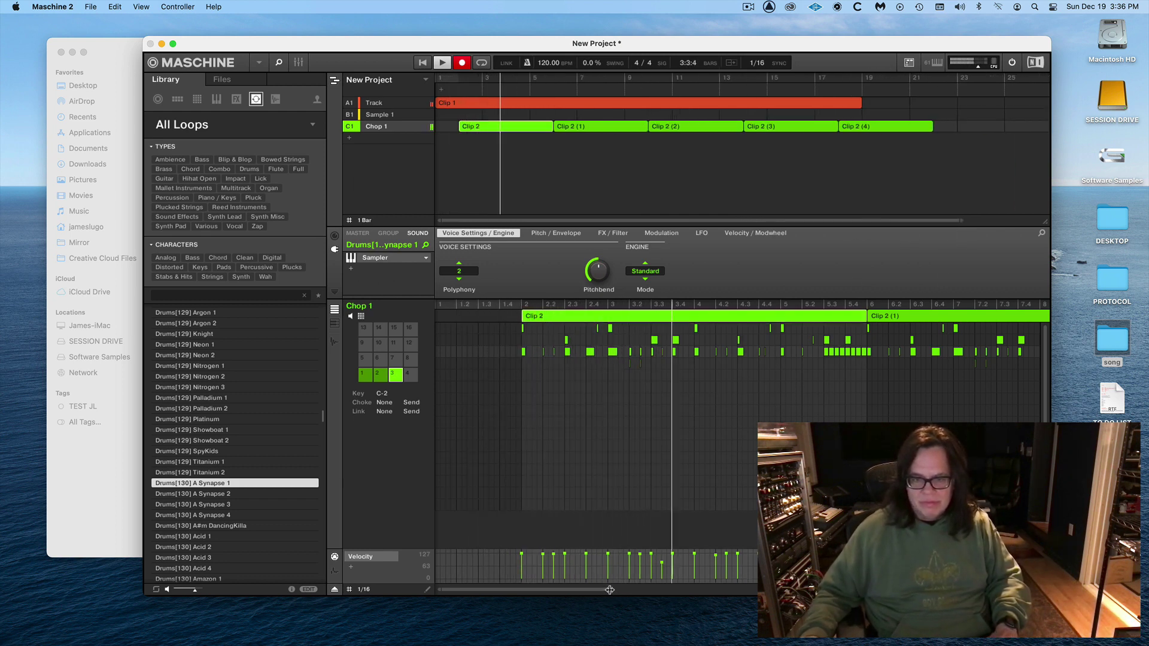
left_click_drag(612, 592, 969, 592)
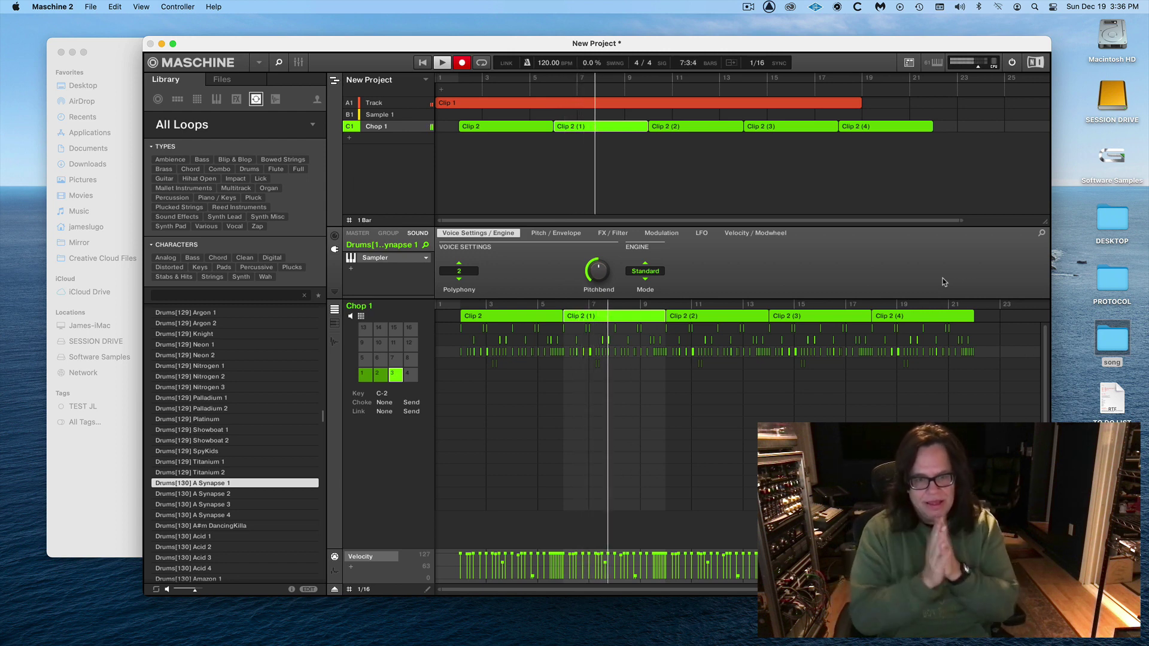
- List Chop 1's sounds by name, and shorten the last Clip 2 copy so it ends with the Track clip at bar 19
left_click(361, 315)
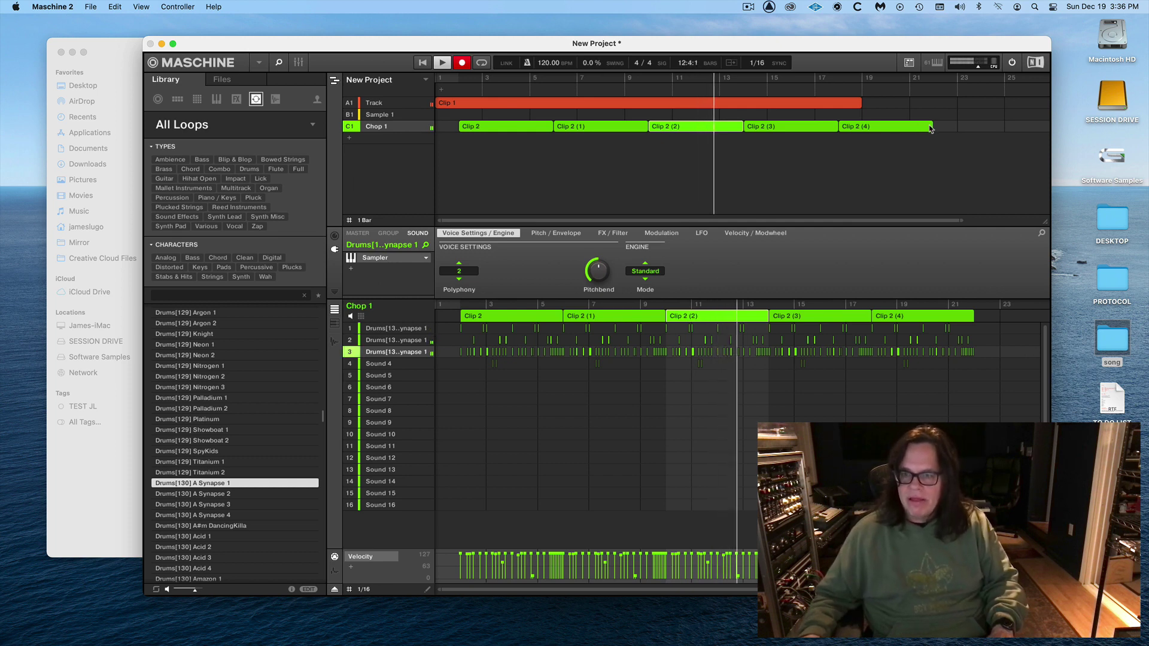
left_click_drag(928, 126, 864, 126)
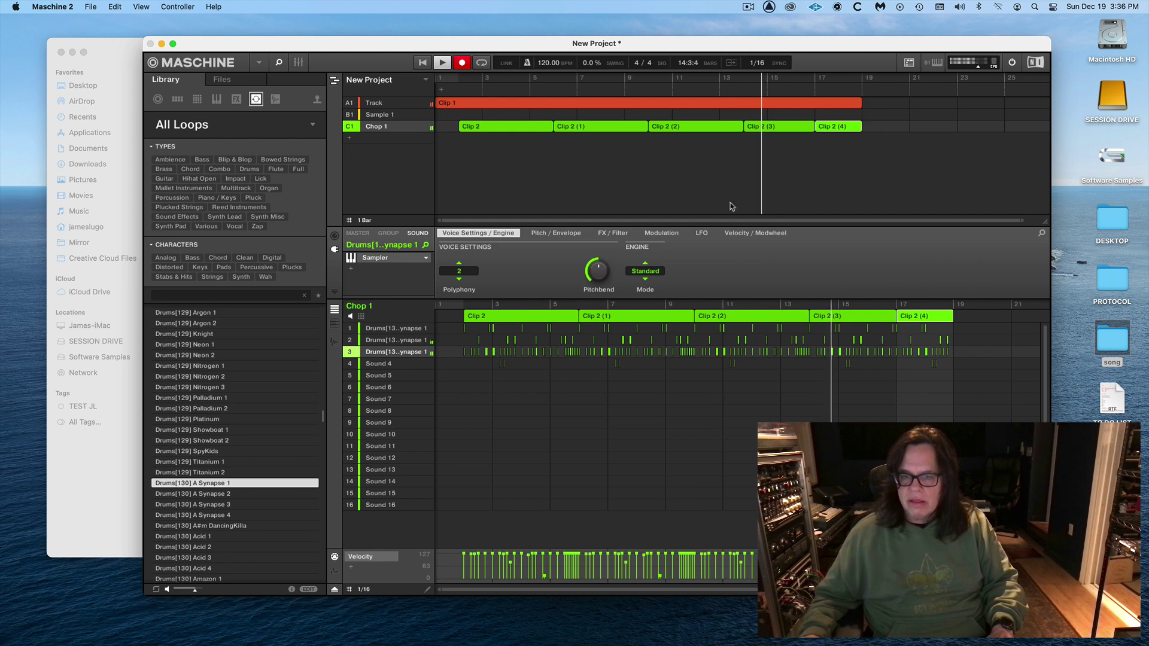
left_click(444, 62)
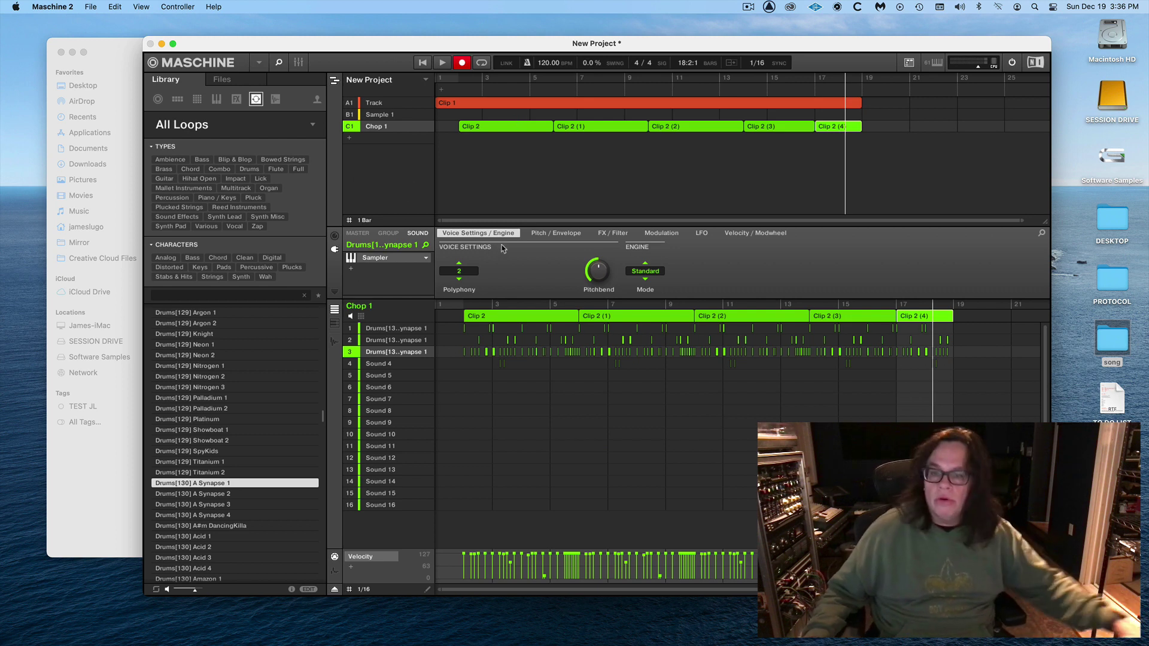
- Add a new group below Chop 1 and name it Sample 2
left_click(350, 139)
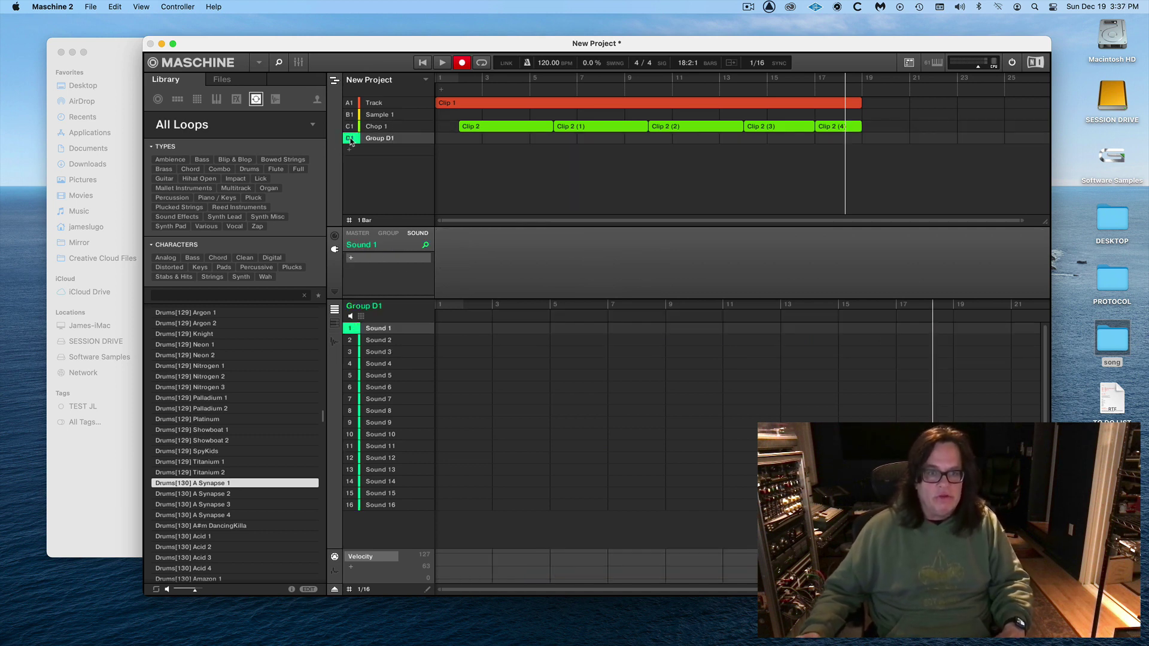
double_click(386, 139)
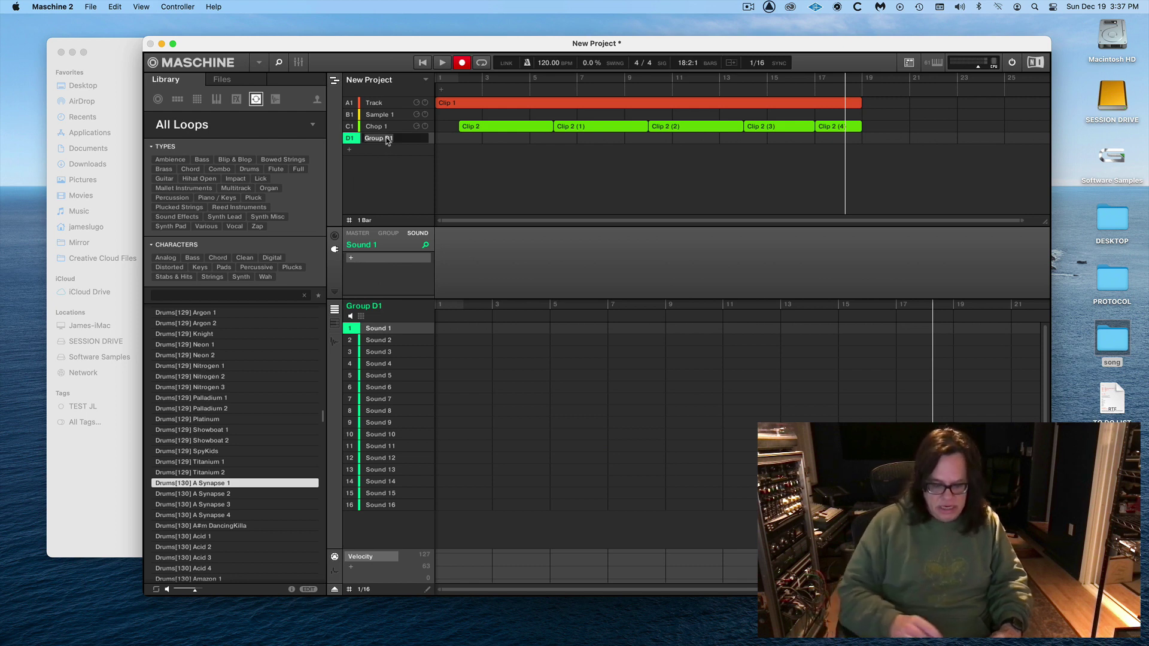
type("Sample")
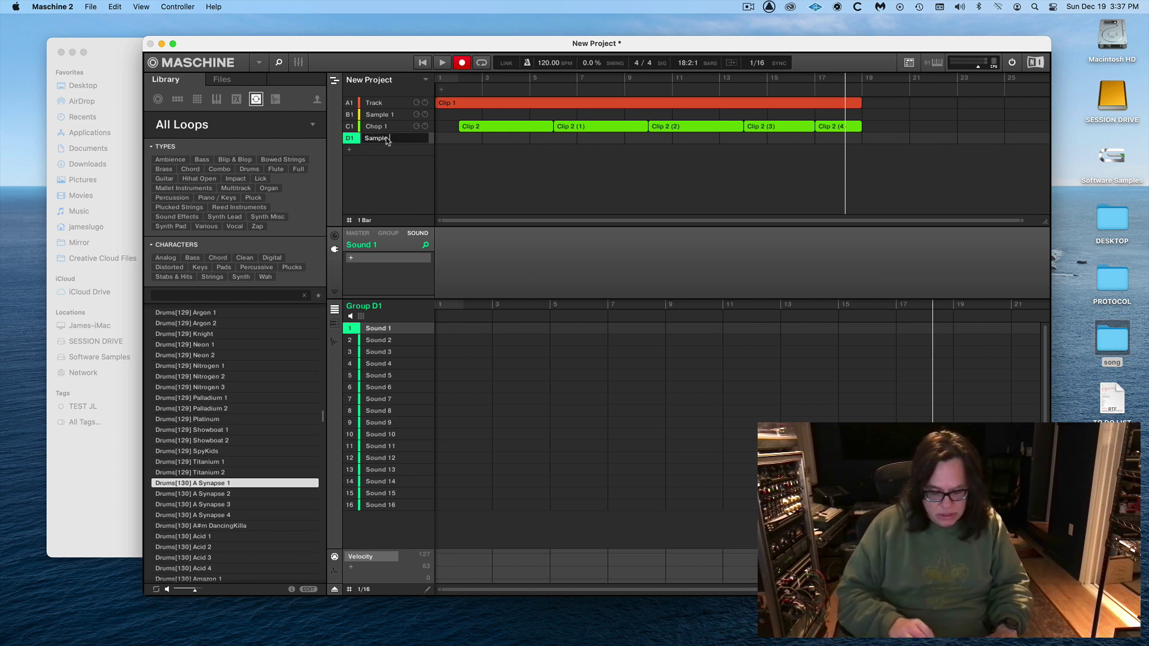
type(" 2")
key("Return")
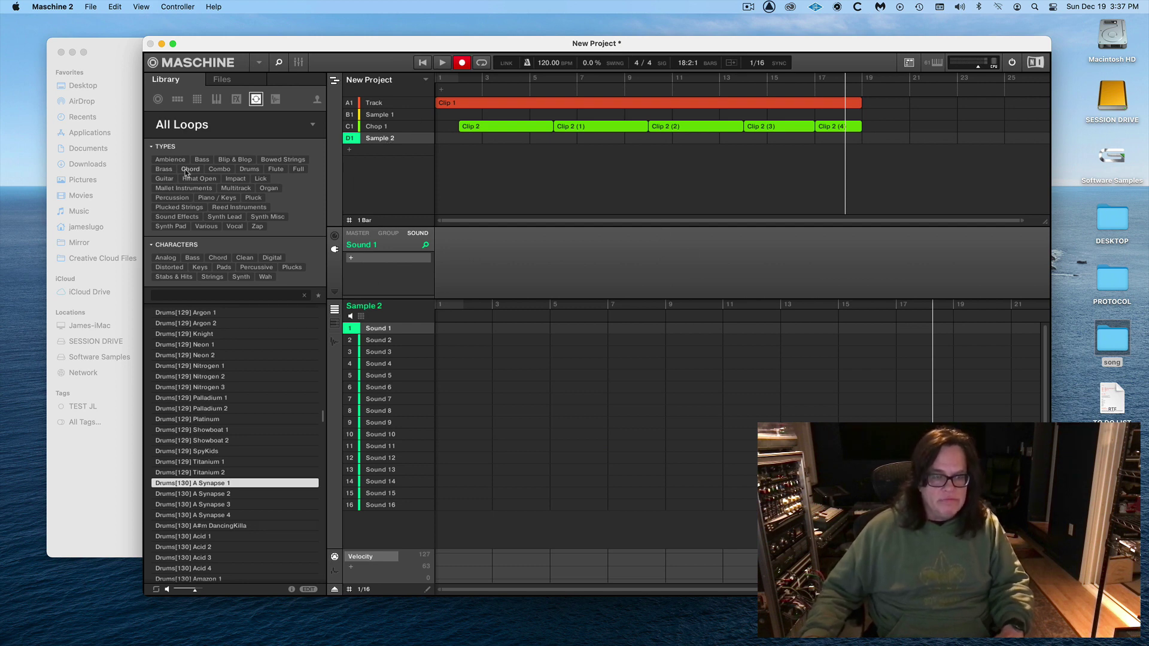
- Filter the loop library by Brass and load Brass[100] Fm Pica onto Sound 1 of Sample 2
left_click(166, 171)
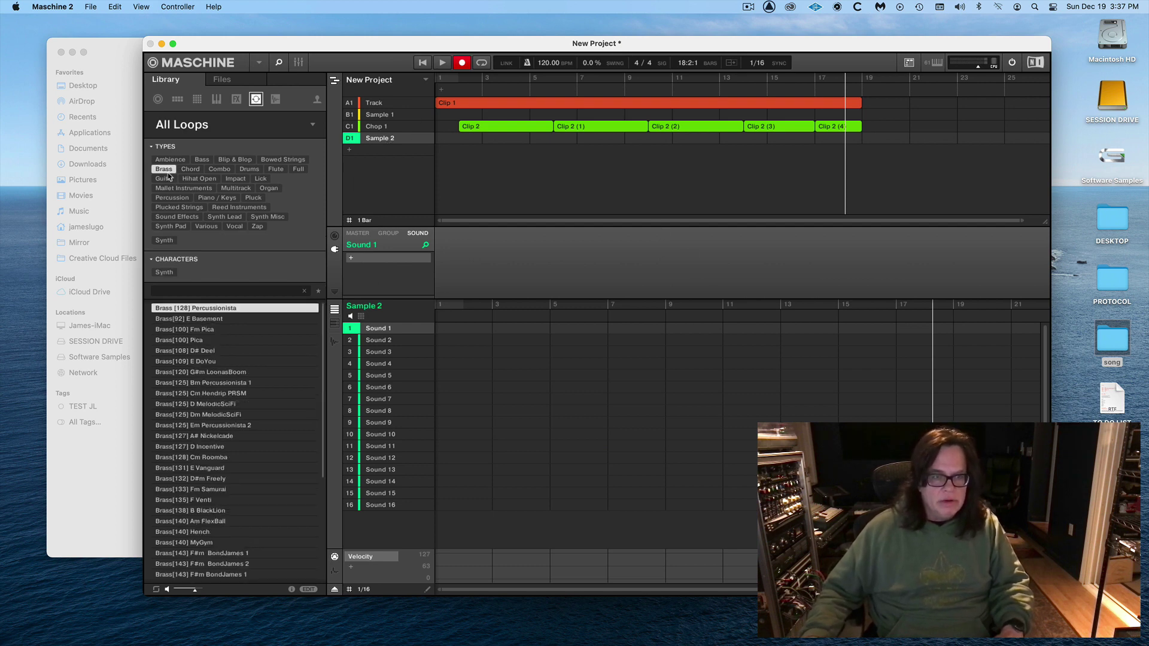
left_click(191, 319)
left_click(192, 331)
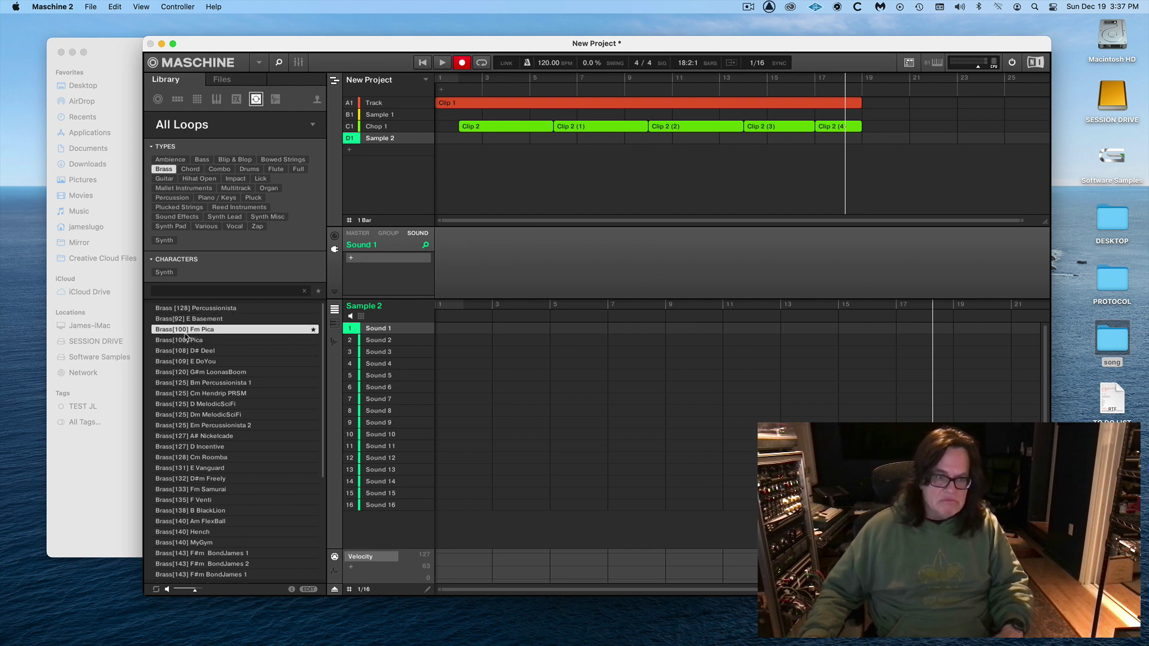
left_click_drag(177, 333, 353, 259)
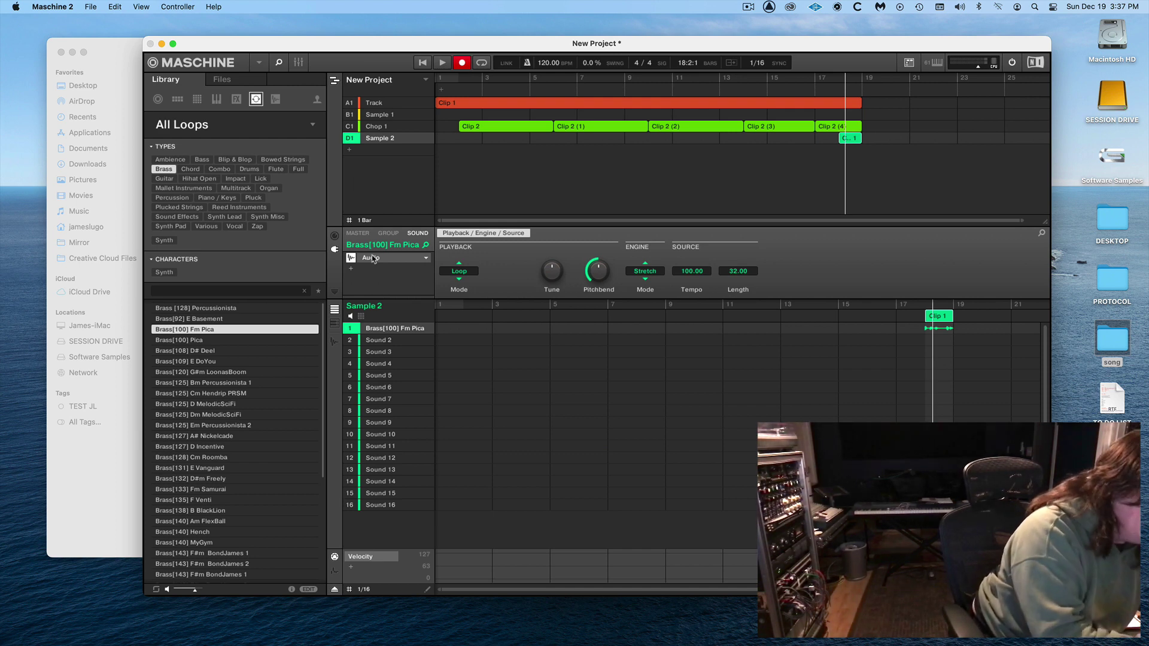
- Change the Brass[100] Fm Pica sound's plug-in from Audio to Sampler and slice the sample in the sample editor
left_click(372, 258)
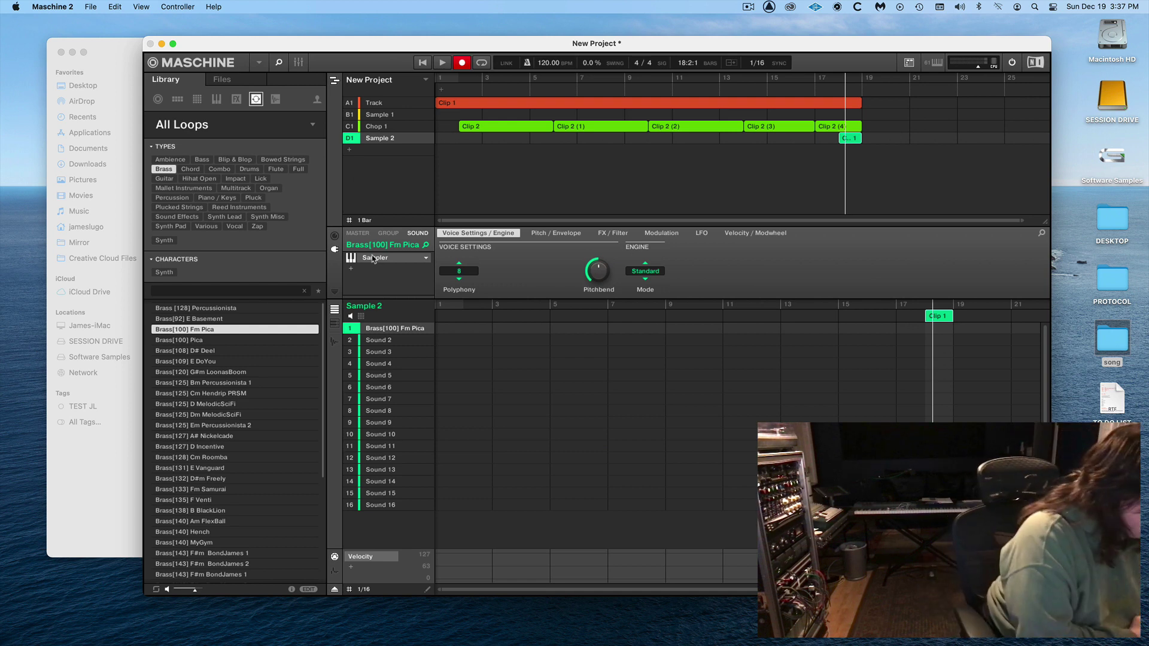
key("F2")
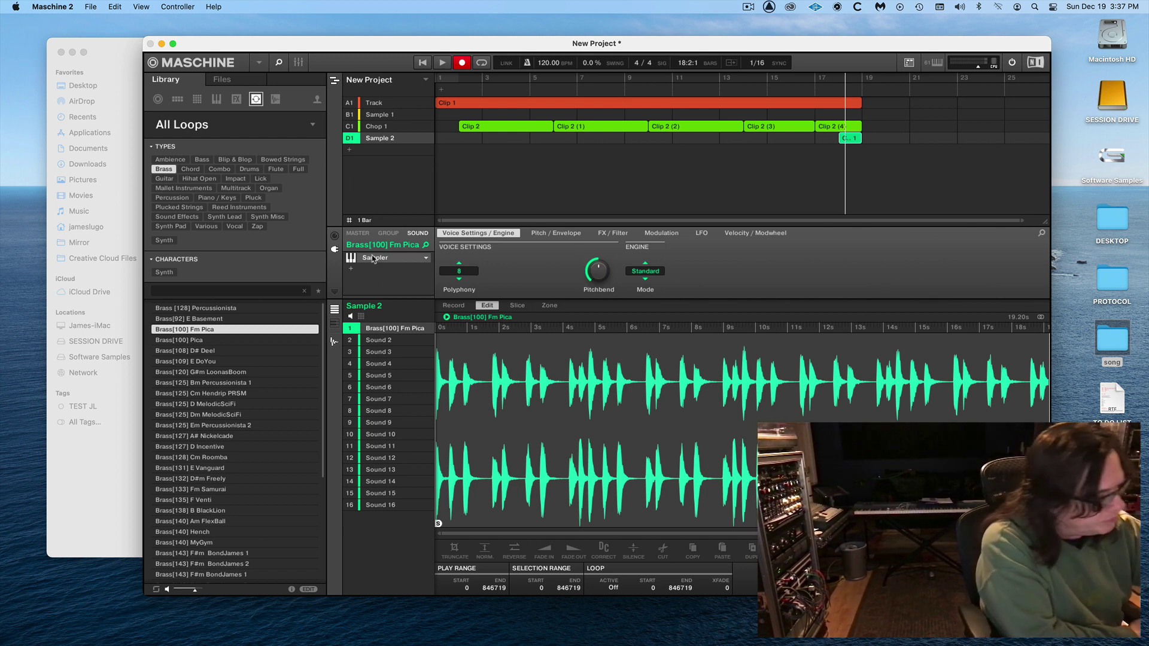
key("F3")
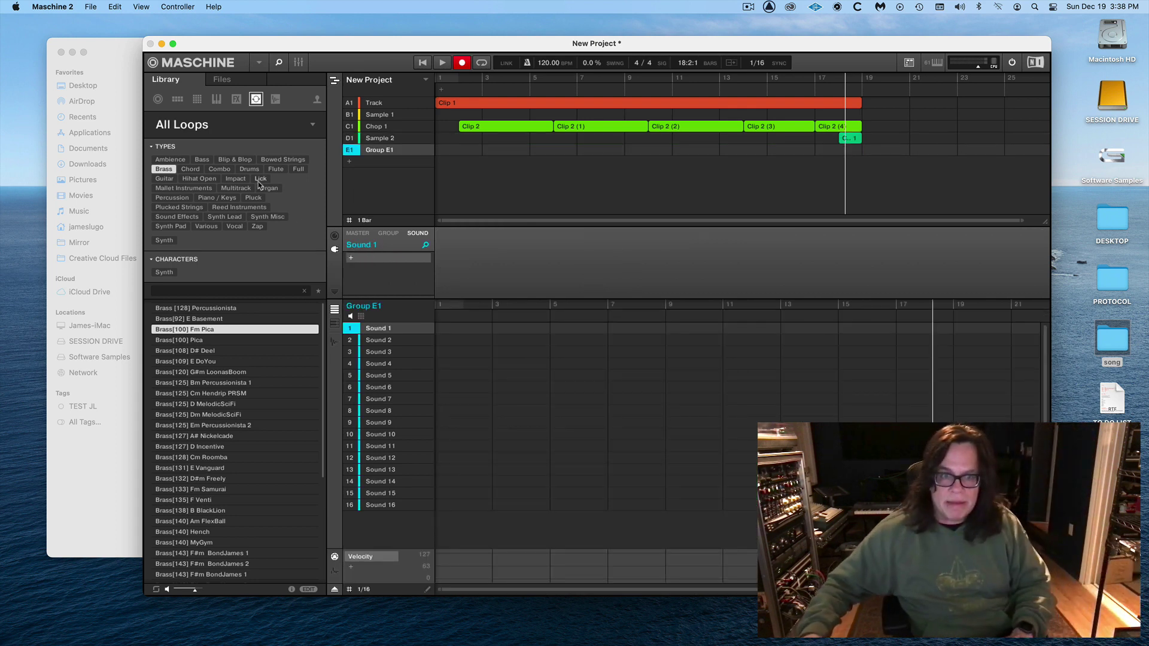
- Name the new group below Sample 2 Chop 2
double_click(377, 151)
type("Chop")
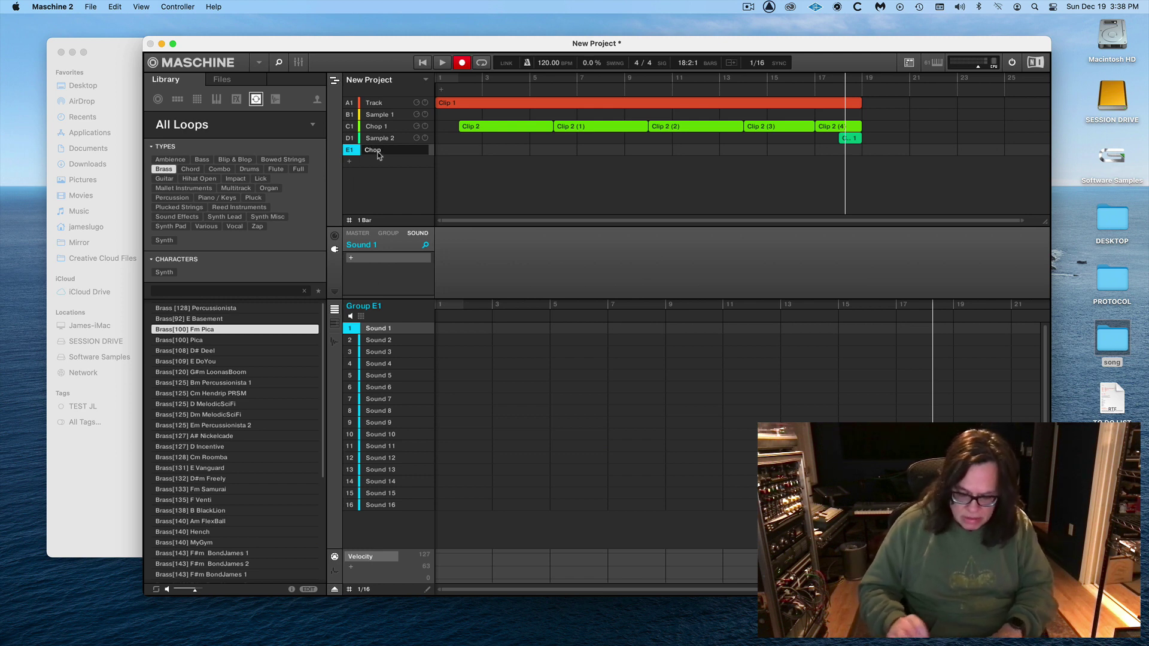
type(" 2")
key("Return")
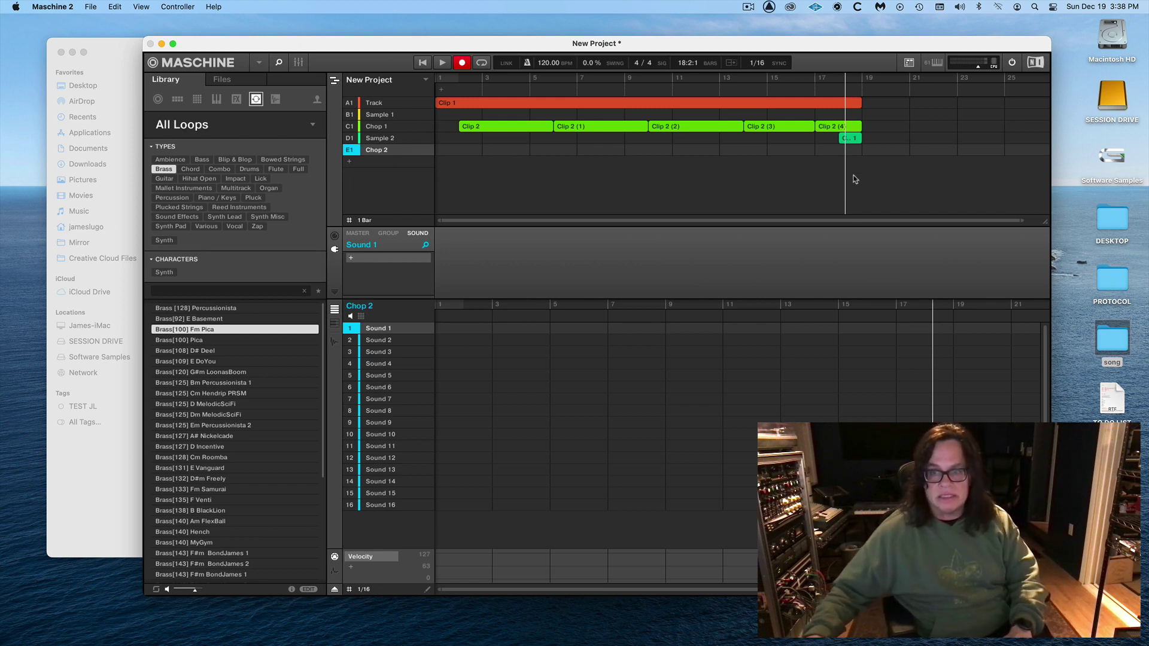
- Delete Clip 1 from Sample 2 and copy Brass[100] Fm Pica slices onto Sounds 1, 2 and 3 of Chop 2
left_click(852, 142)
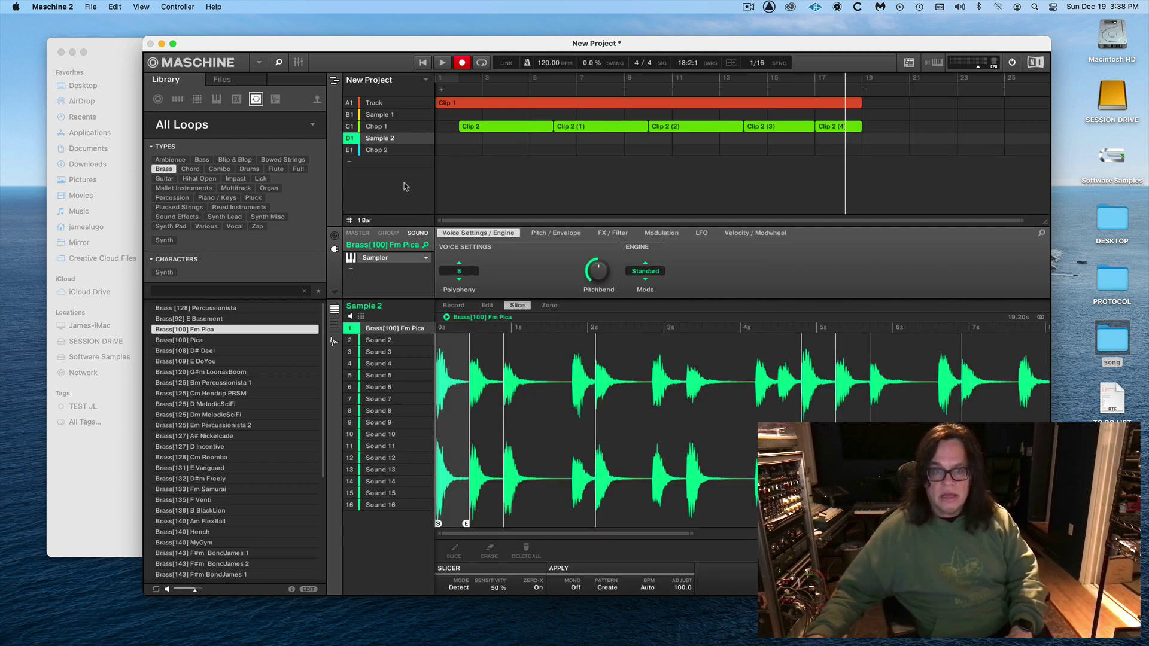
left_click(443, 81)
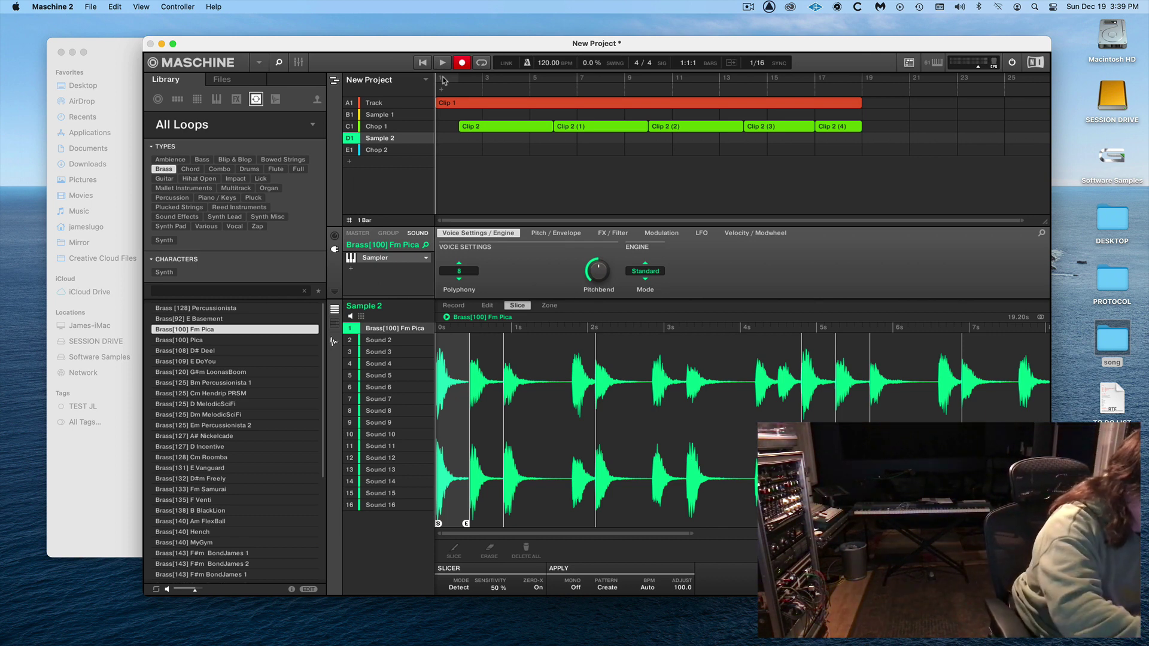
key("Right")
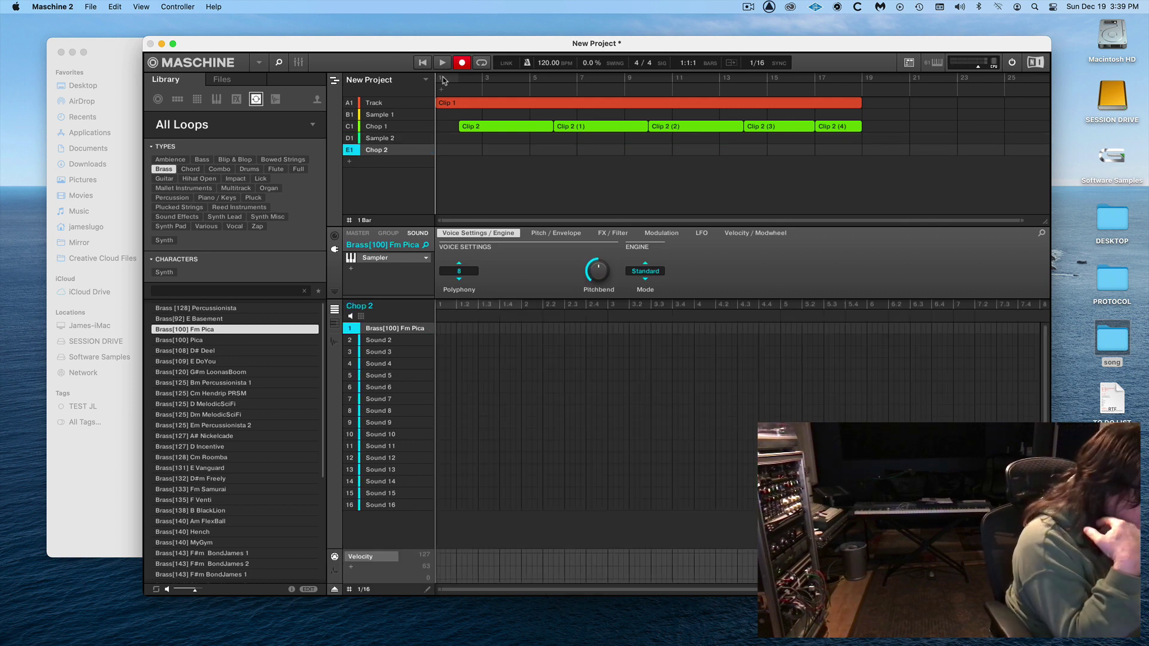
key("Left")
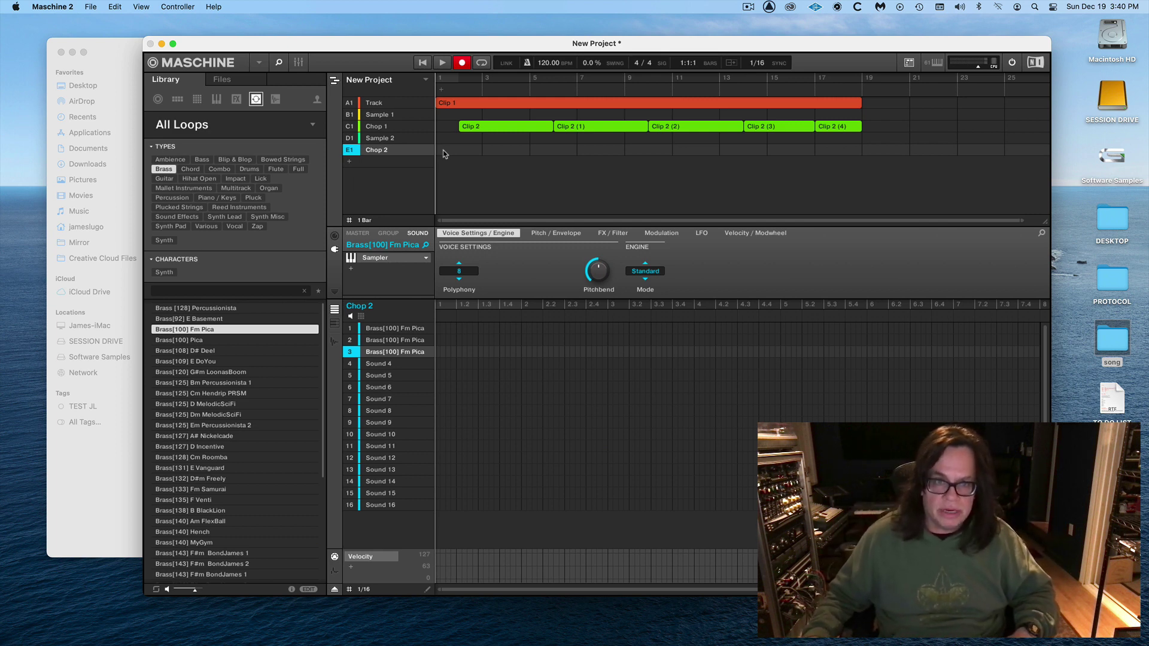
- Record the brass slices into a new clip in Chop 2 and trim the clip to run from bar 2 to bar 6
left_click(460, 158)
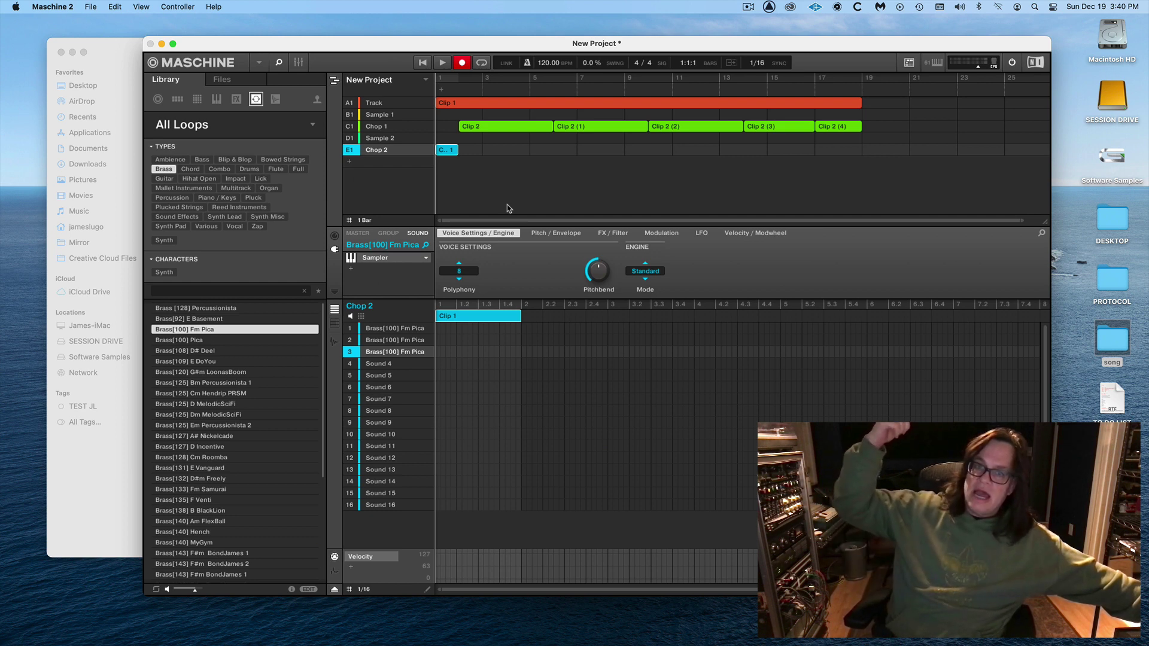
key("space")
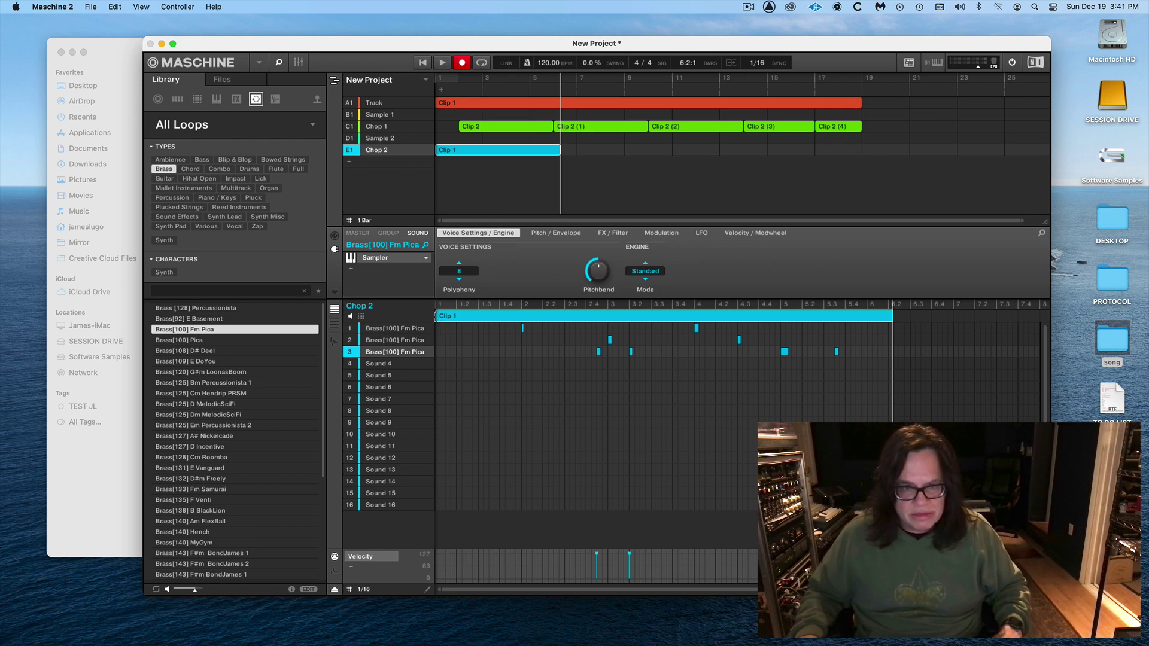
left_click_drag(487, 313, 493, 312)
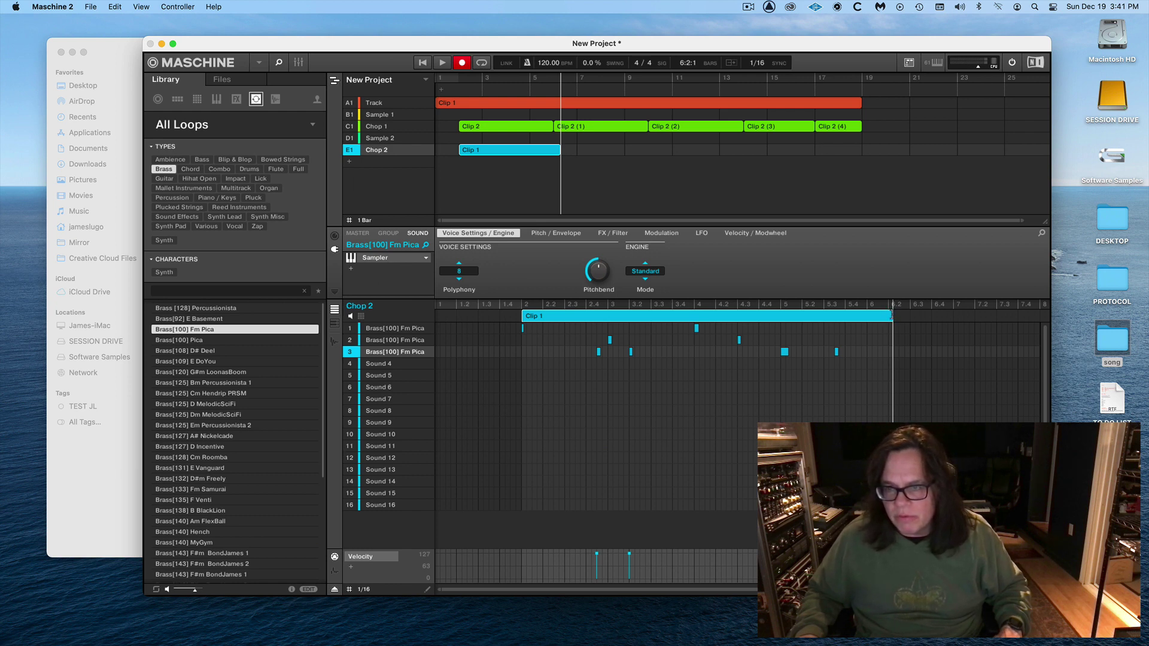
left_click_drag(883, 315, 874, 315)
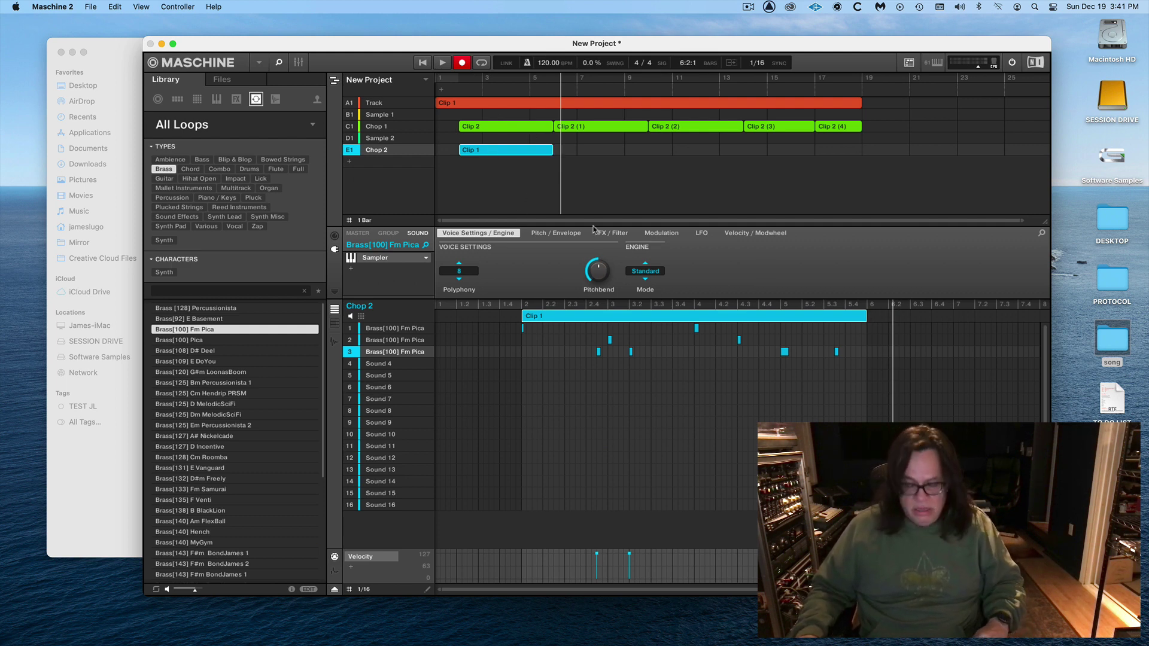
- Duplicate the brass clip in Chop 2 three times and play the arrangement back
key("super+d")
key("super+d")
key("super+d")
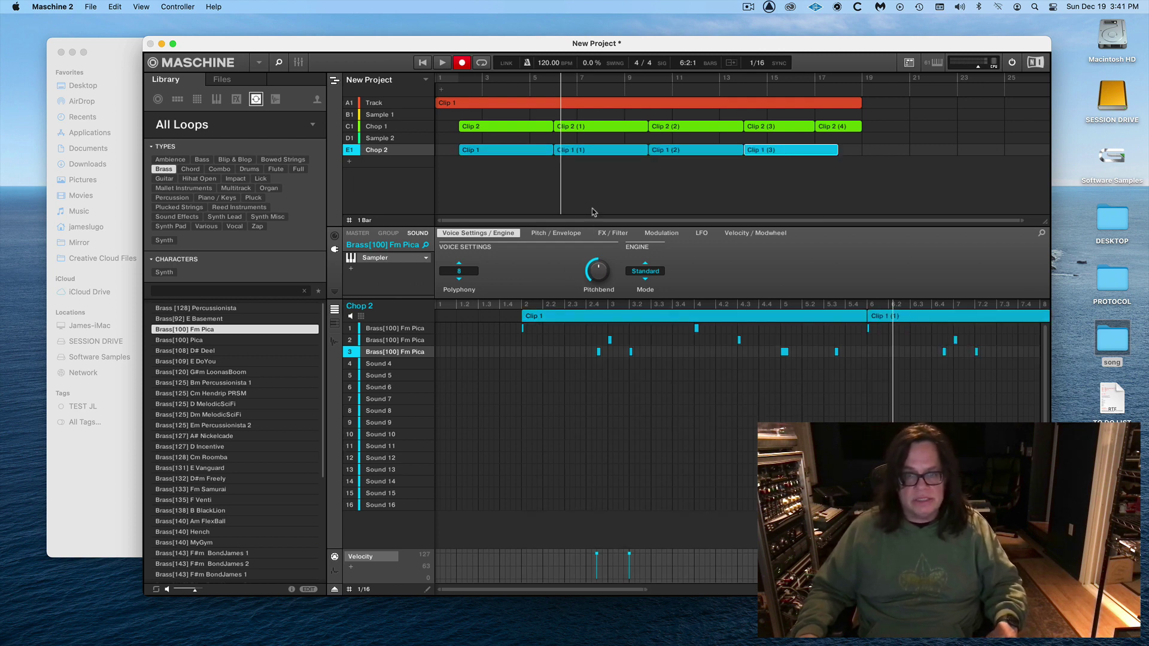
left_click(457, 81)
key("space")
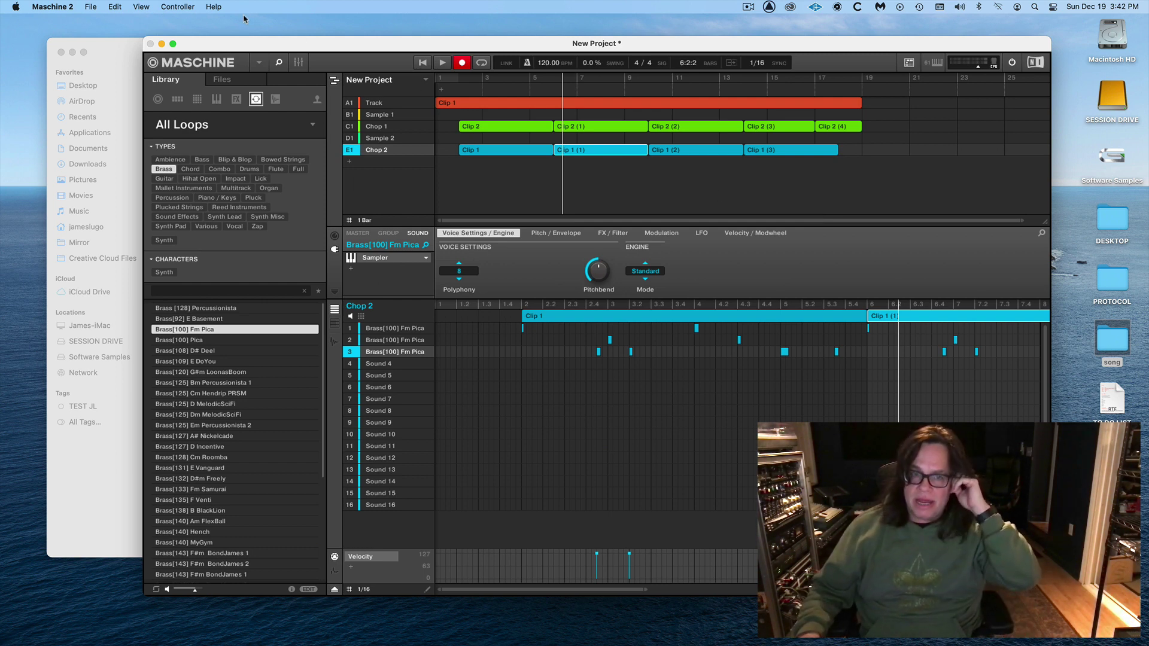
- Set up a WAV audio export with range All and source Sound, including only the Chop 1 and Chop 2 groups
left_click_drag(240, 44, 207, 33)
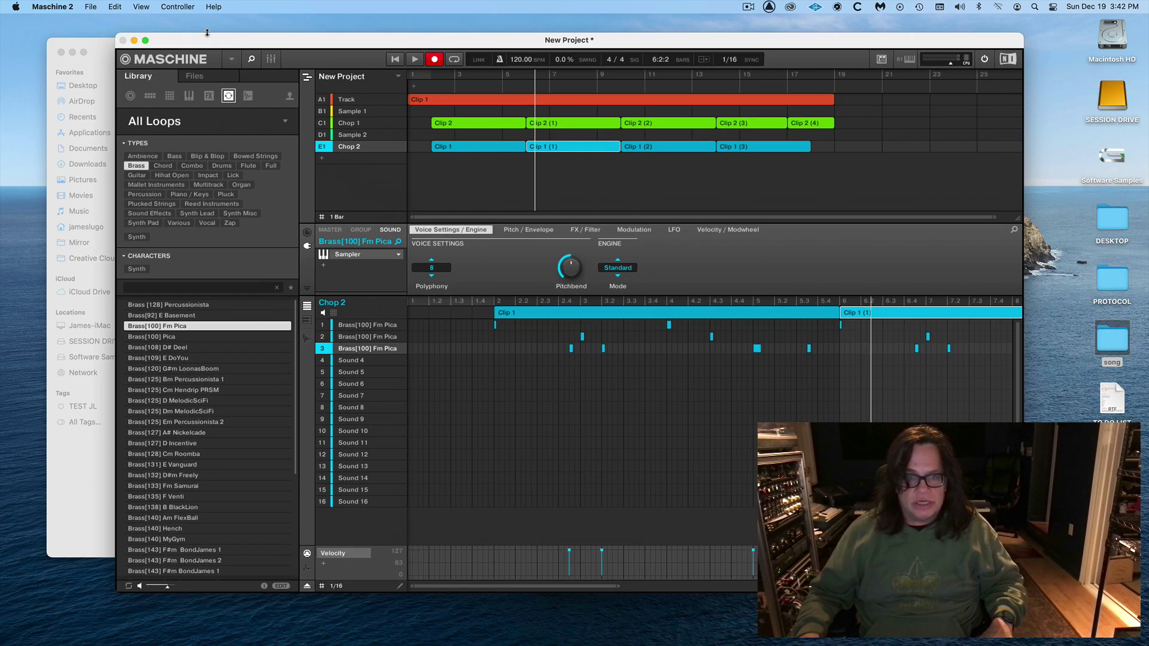
left_click(229, 61)
mouse_move(233, 91)
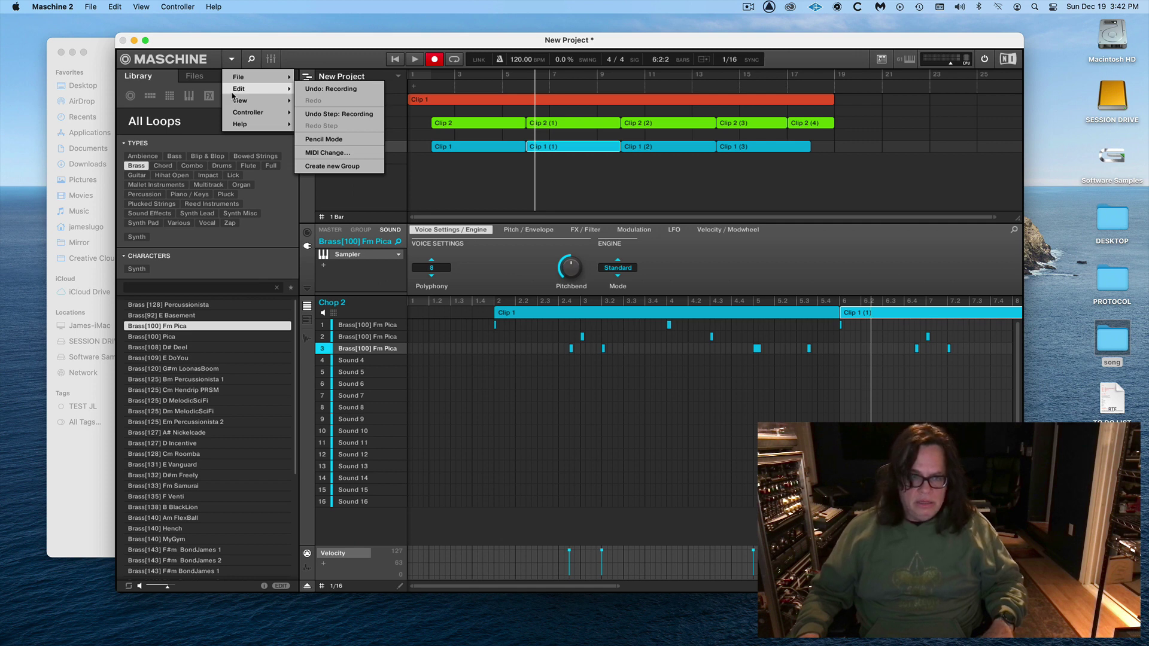
mouse_move(242, 125)
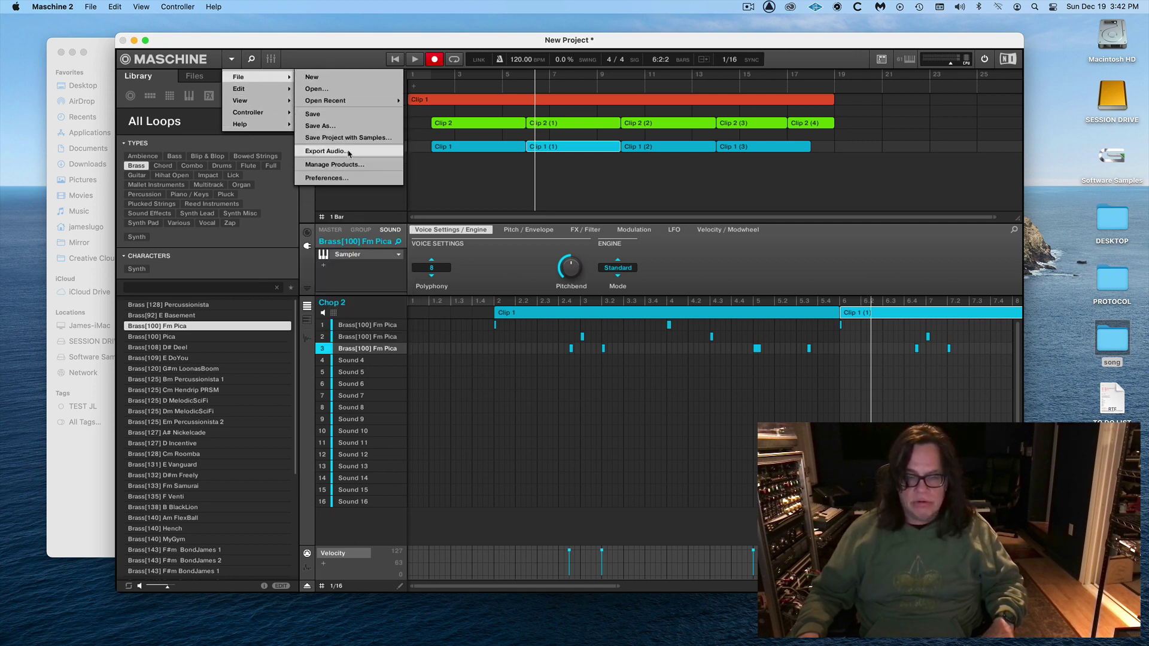
left_click(349, 154)
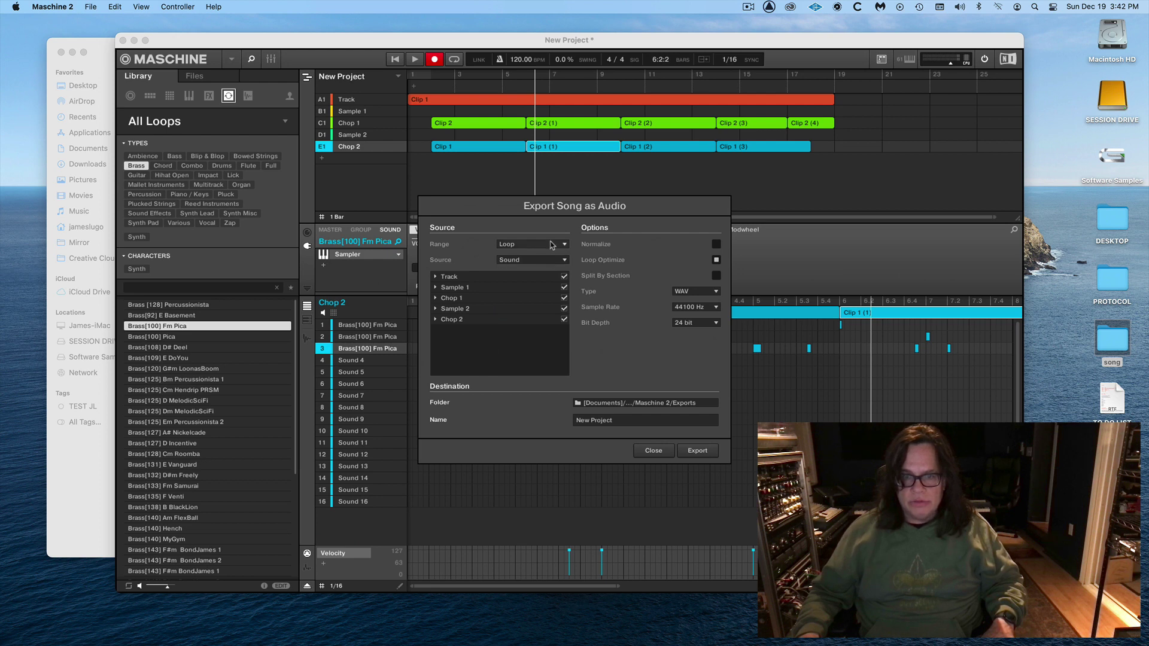
left_click(552, 245)
left_click(542, 260)
left_click(544, 262)
left_click(492, 214)
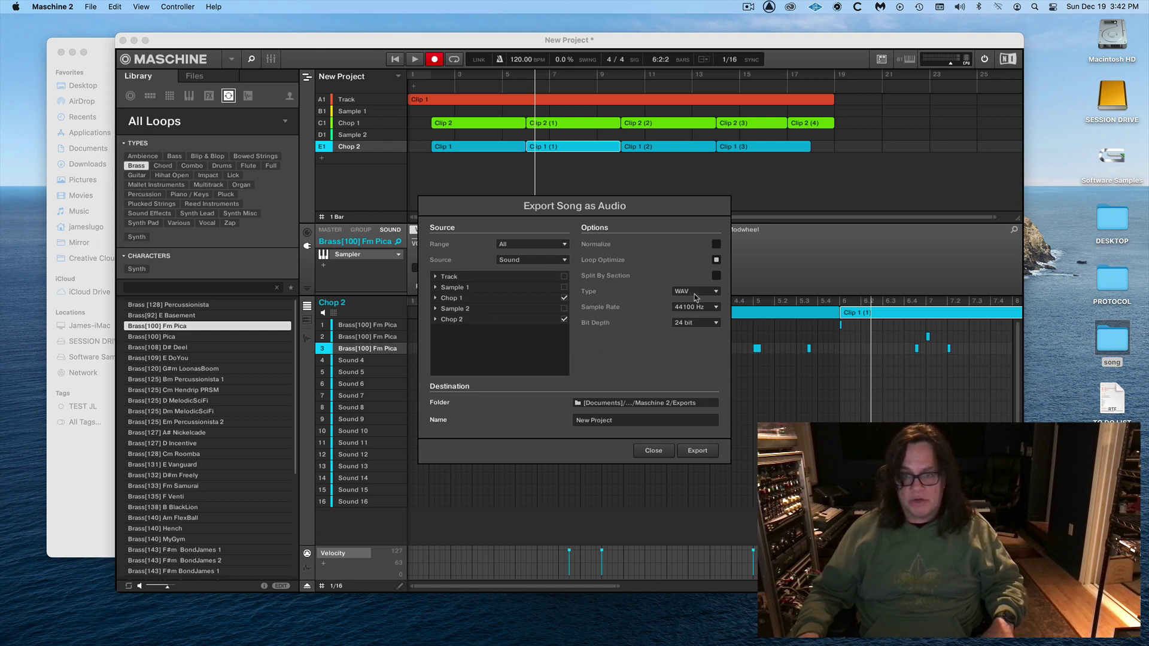
- Set the export destination to the song folder on the Desktop, name it export 1, and export the audio
left_click(692, 404)
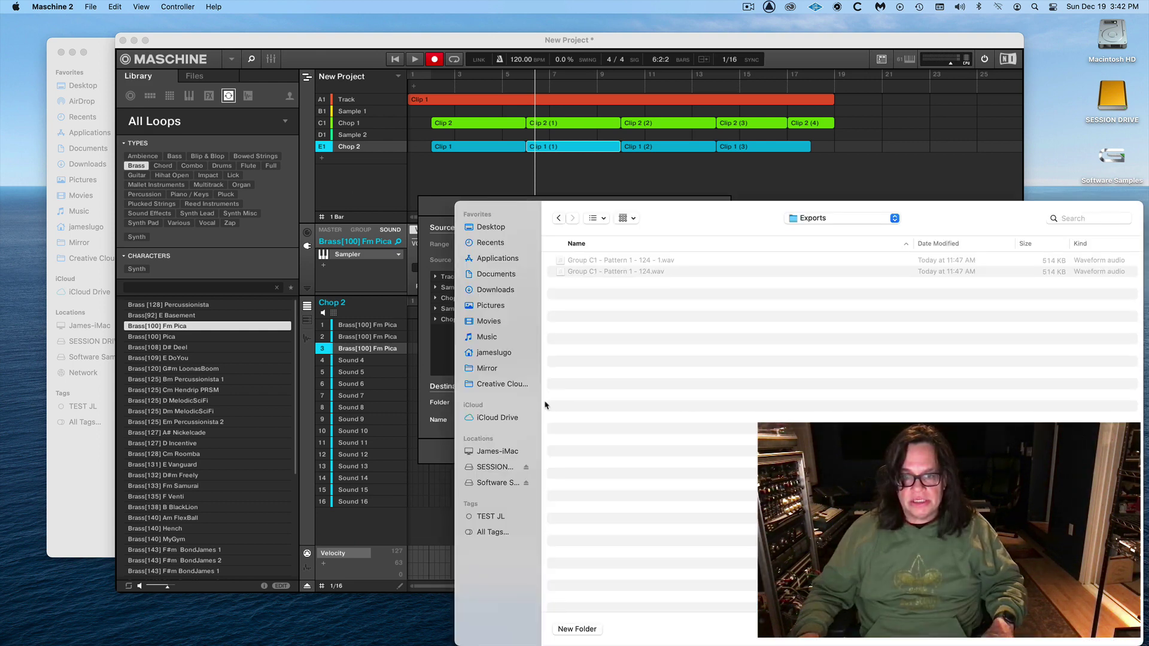
left_click(483, 228)
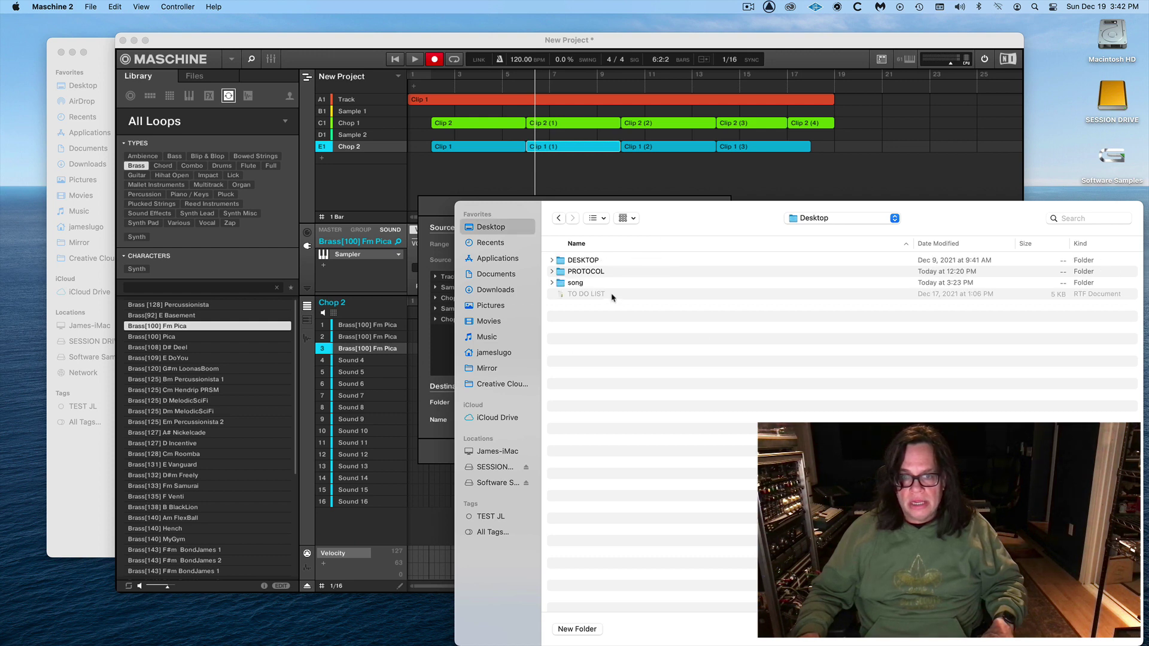
double_click(573, 282)
left_click(1121, 637)
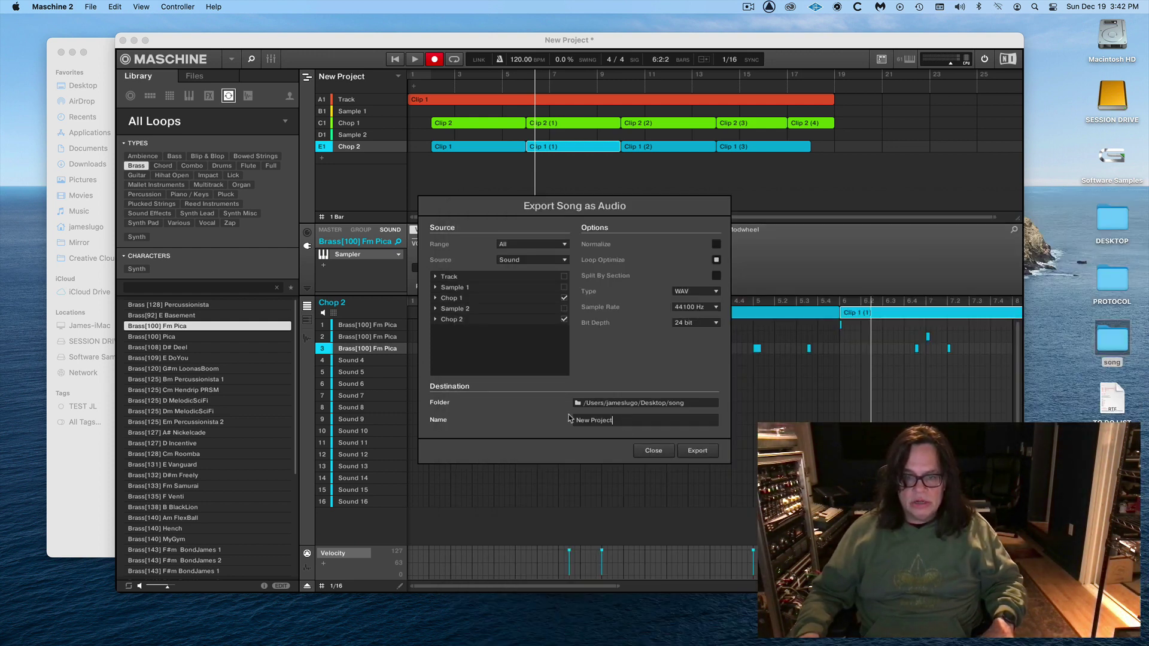
key("super+a")
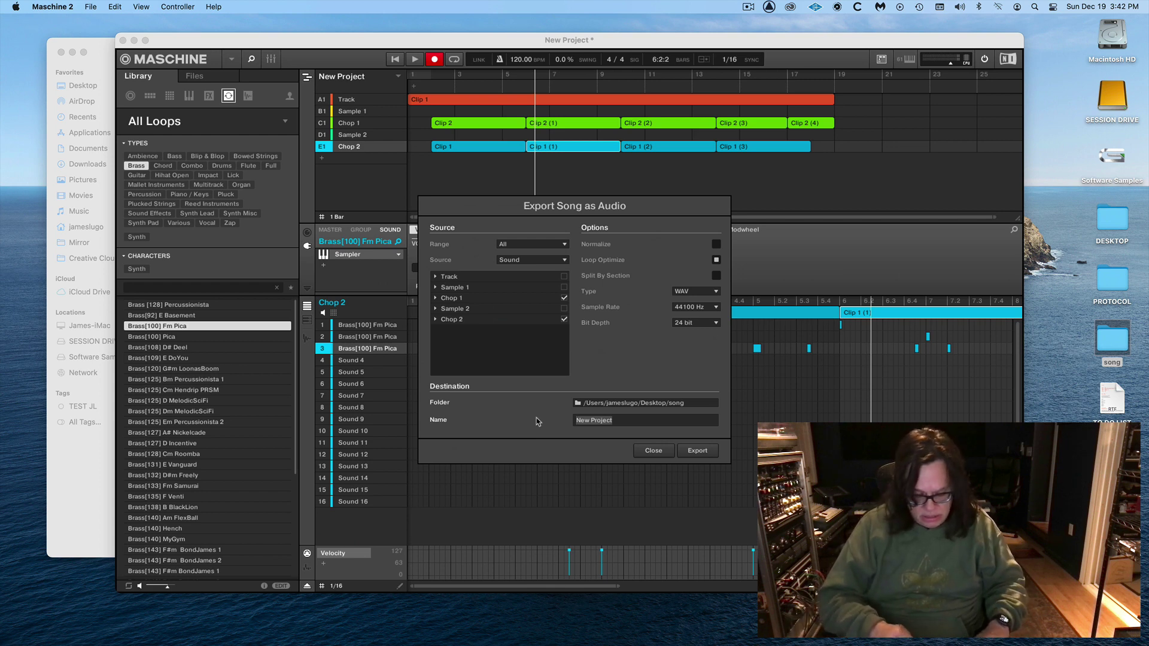
type("export 1")
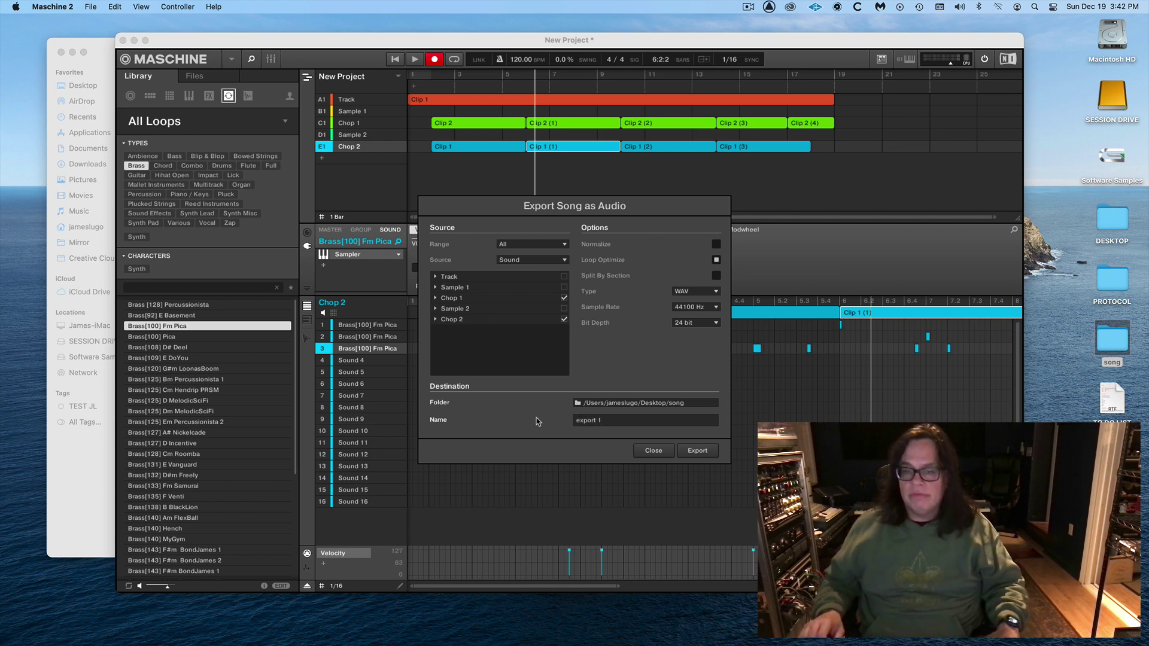
key("Return")
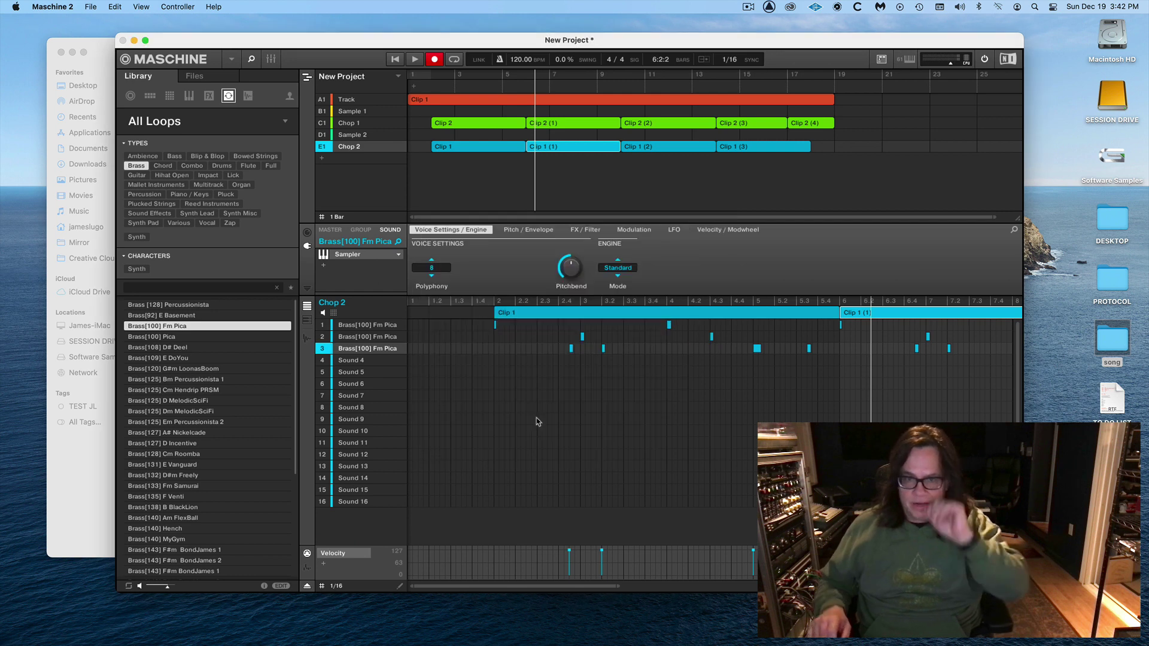
- Switch to Pro Tools, select the keys track, and start an audio import from the Desktop's song/export 1 folder
mouse_move(424, 643)
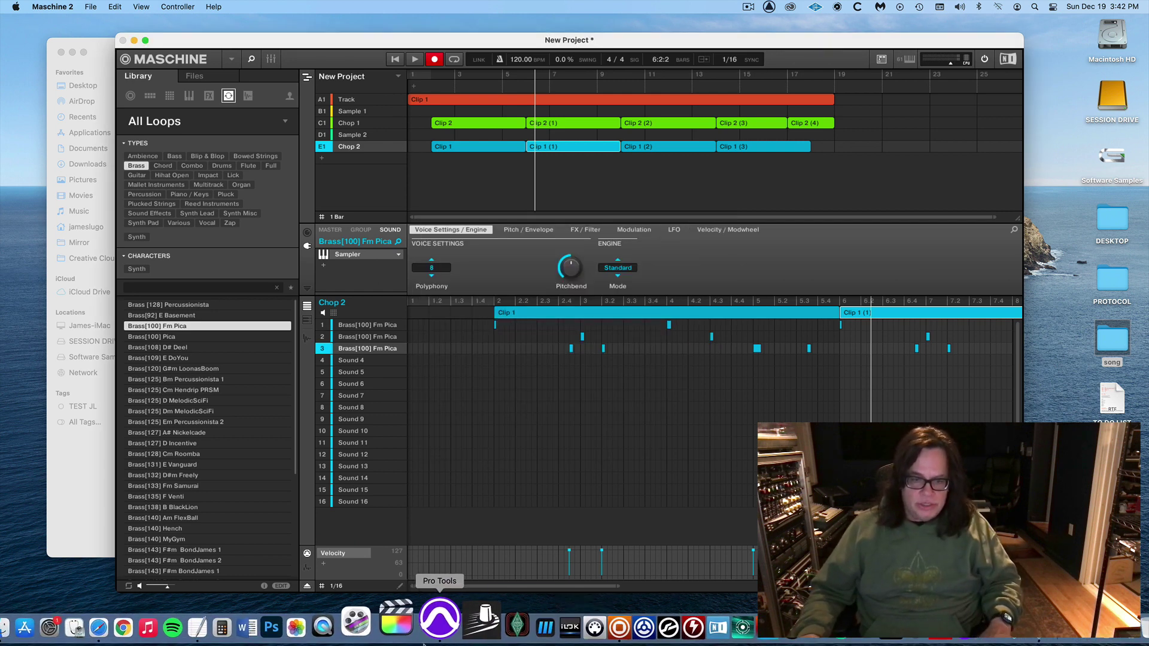
left_click(440, 622)
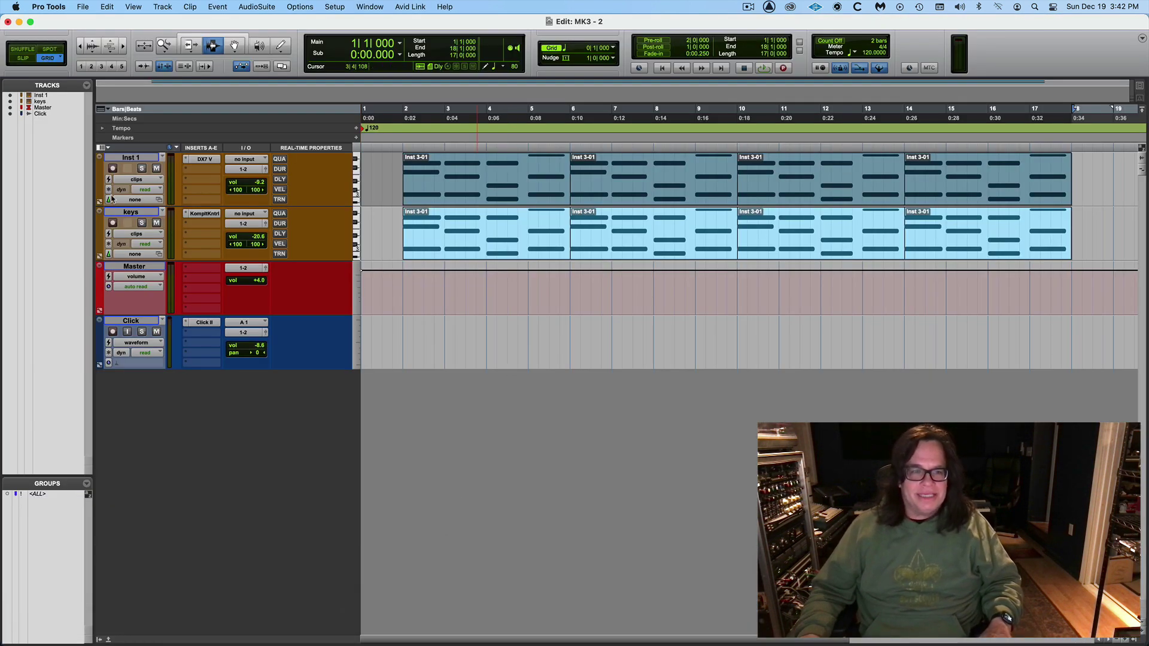
left_click(125, 212)
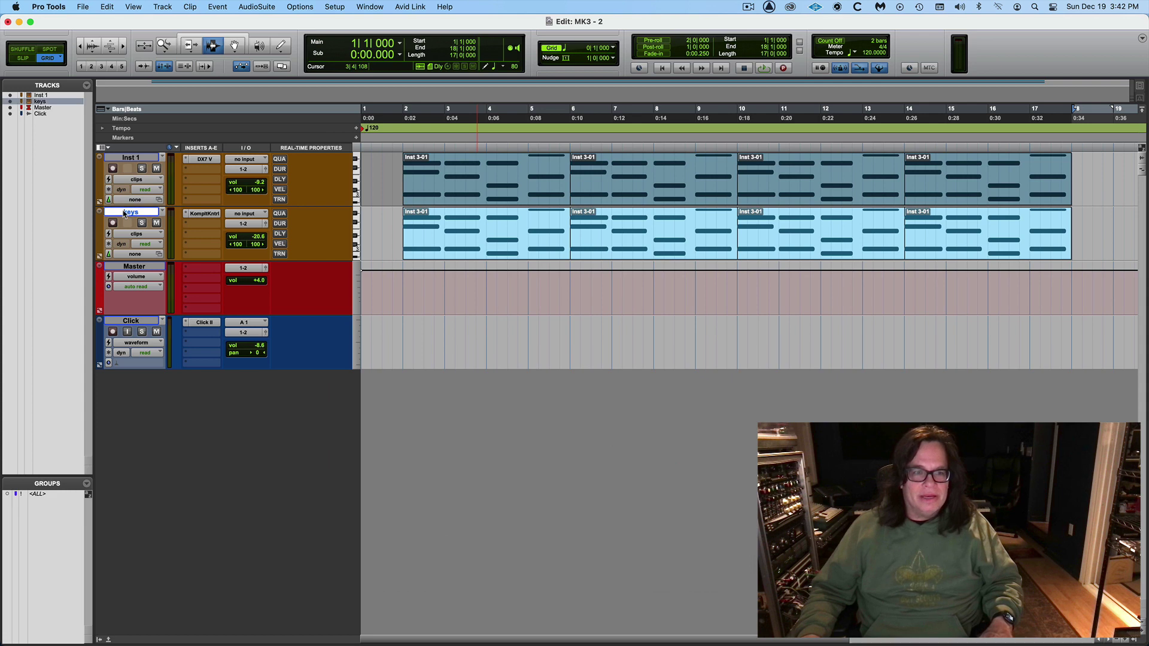
left_click(80, 6)
mouse_move(87, 202)
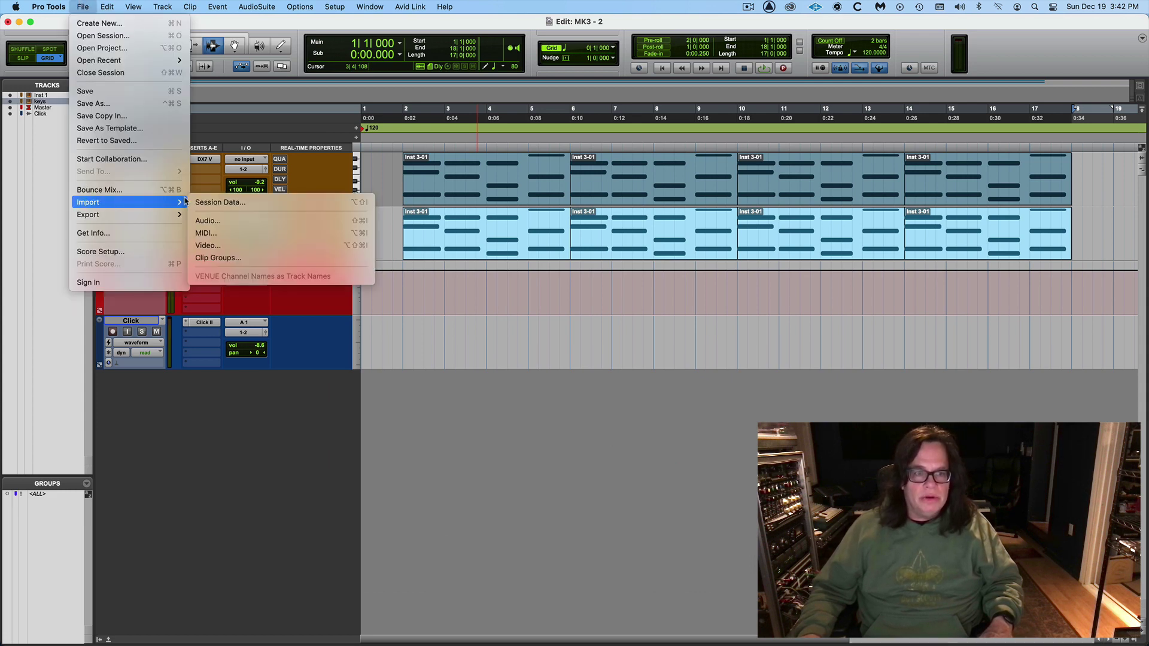
left_click(207, 220)
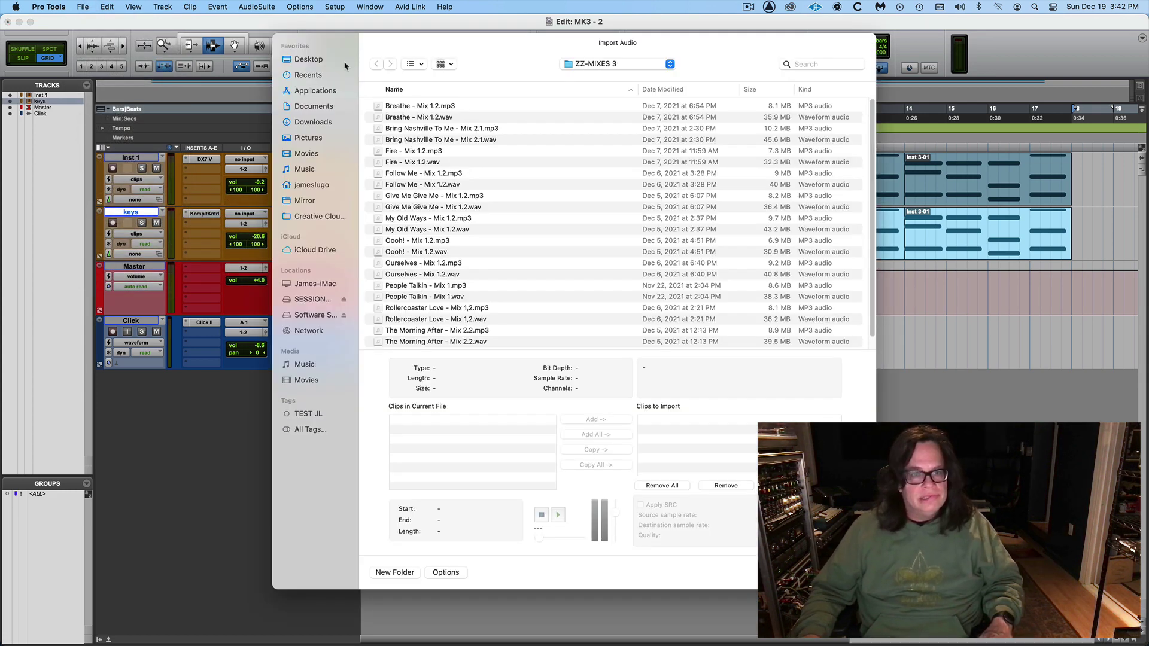
left_click(310, 59)
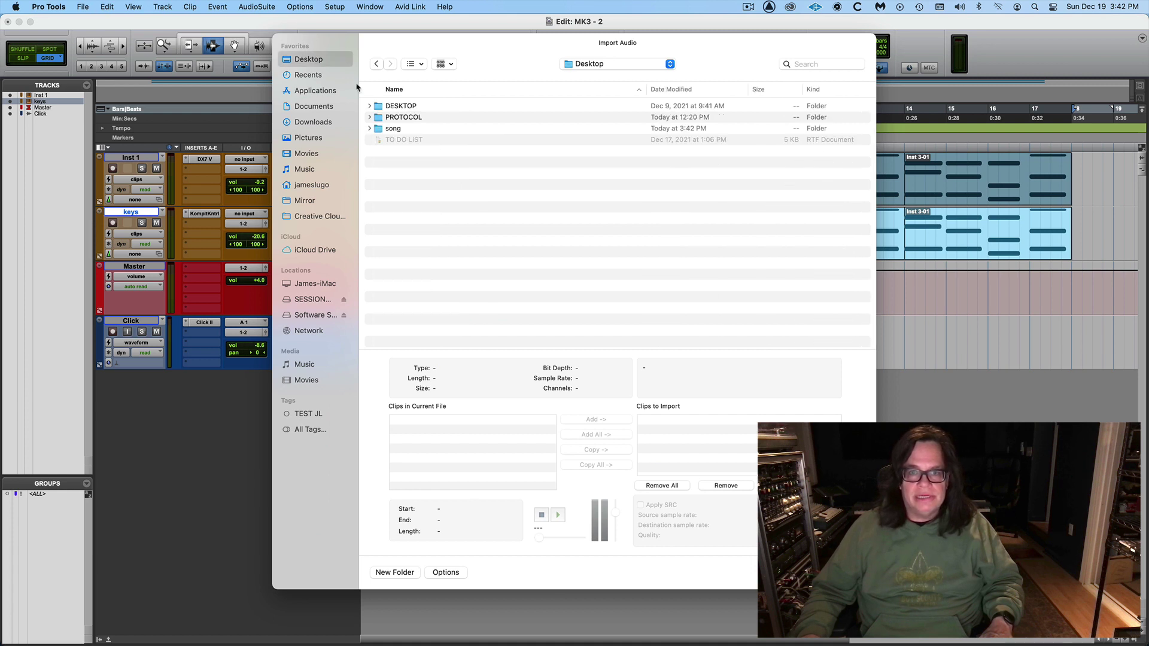
left_click(409, 128)
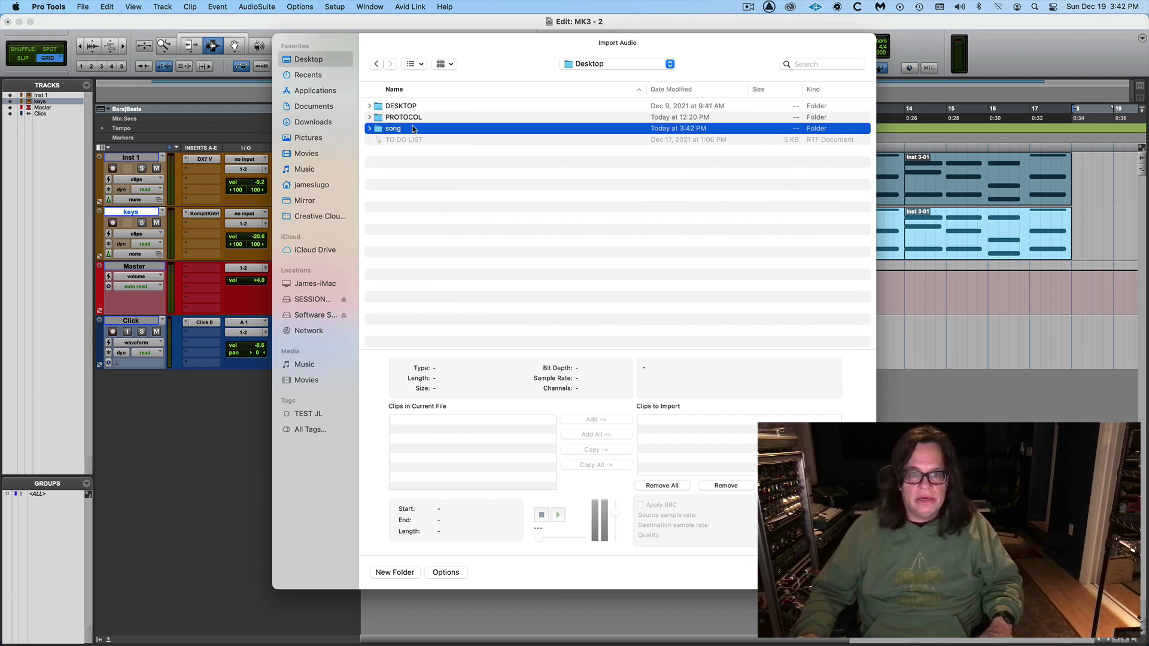
double_click(412, 128)
double_click(405, 107)
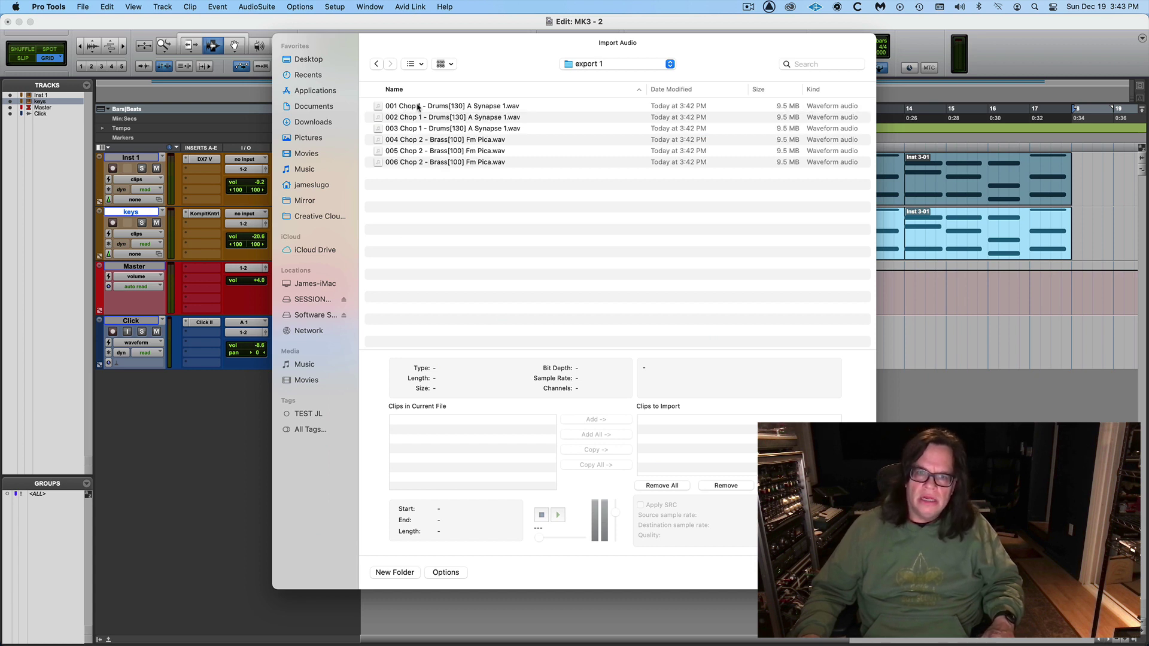
- Copy all six Chop 1 and Chop 2 WAV files into the session and import them onto new tracks
left_click(417, 106)
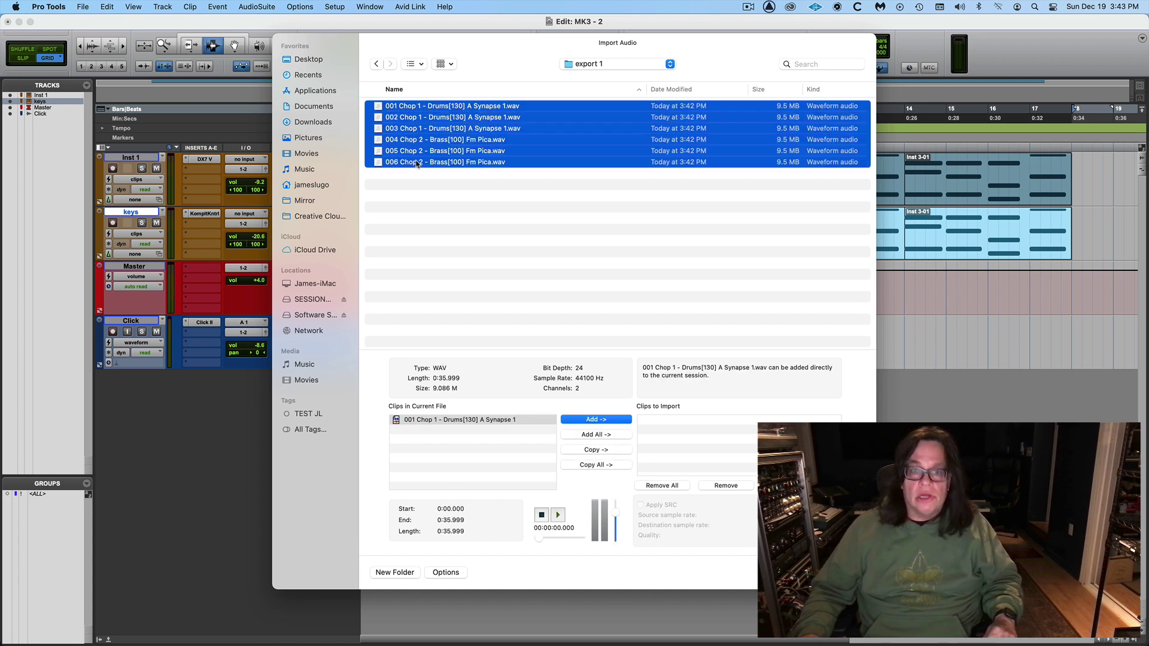
left_click(418, 162, "shift")
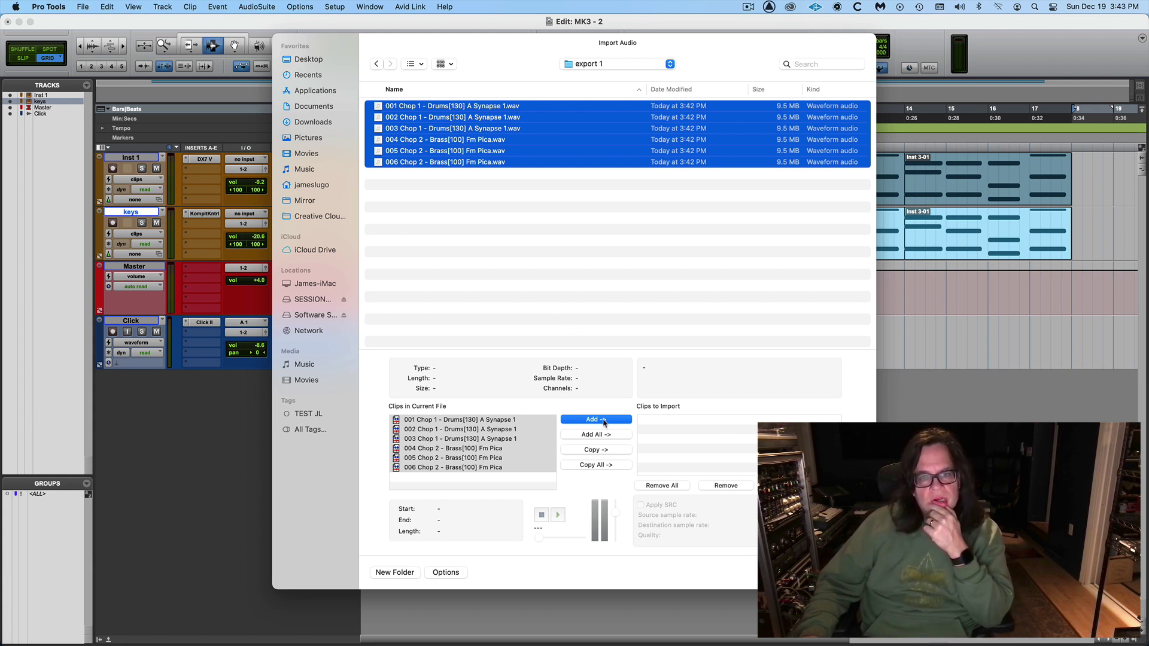
left_click(598, 449)
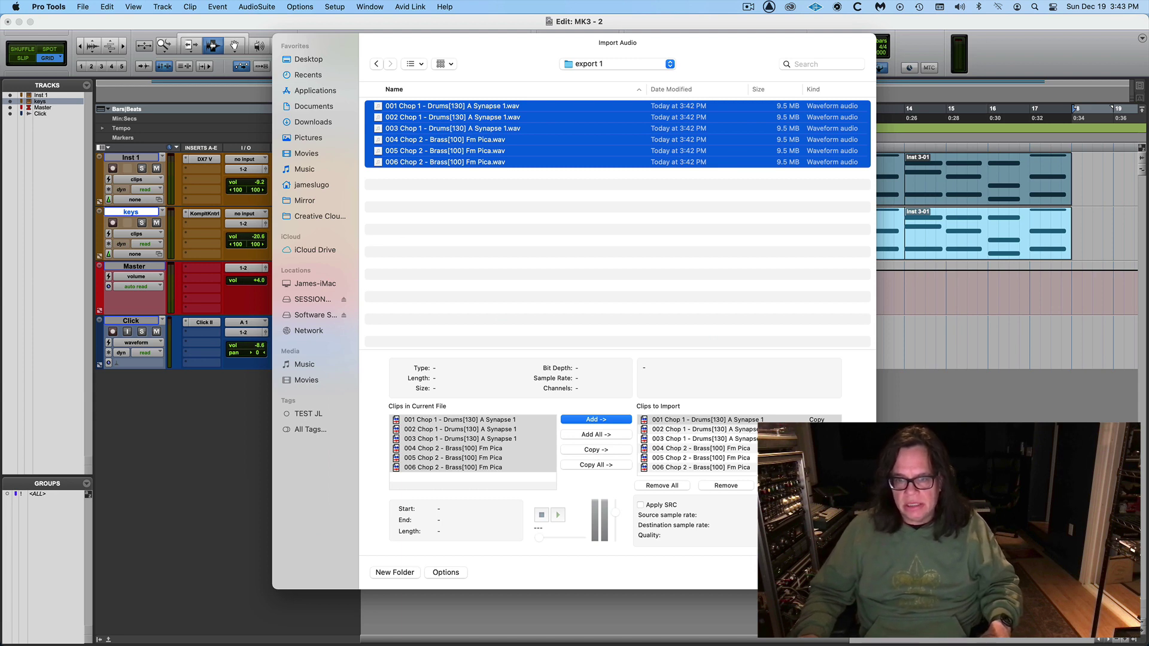
key("Return")
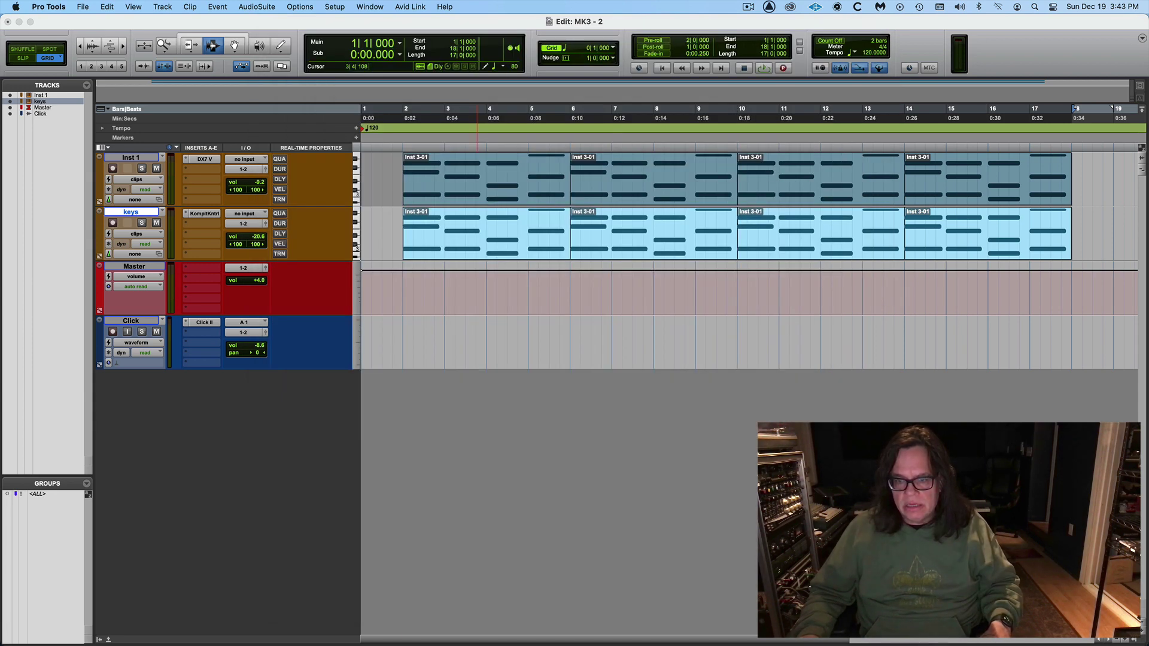
key("Return")
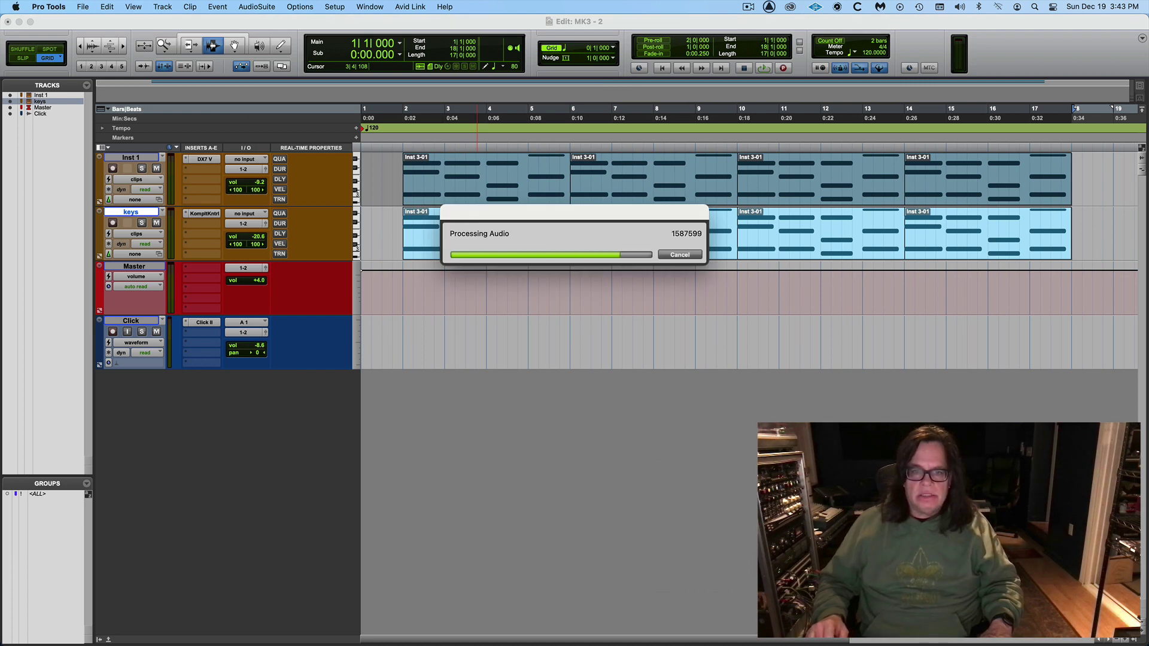
key("Return")
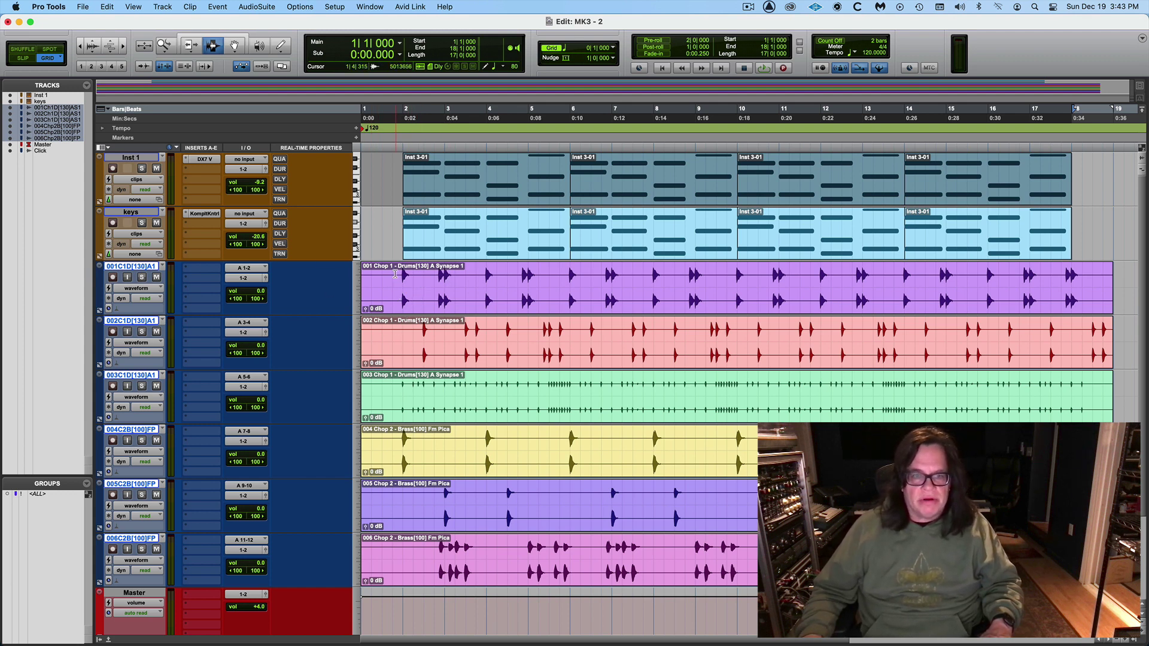
- Play the session from the start and lower the three brass tracks to -17.2, -17.4 and -18.5 dB in the mixer
left_click(371, 277)
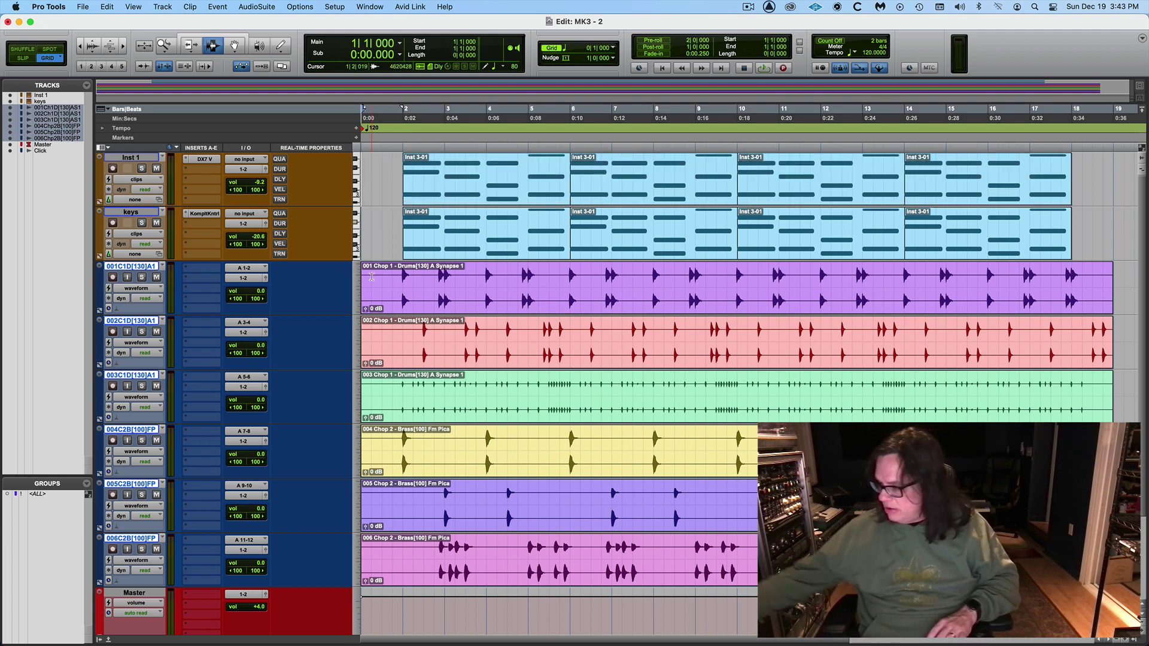
key("space")
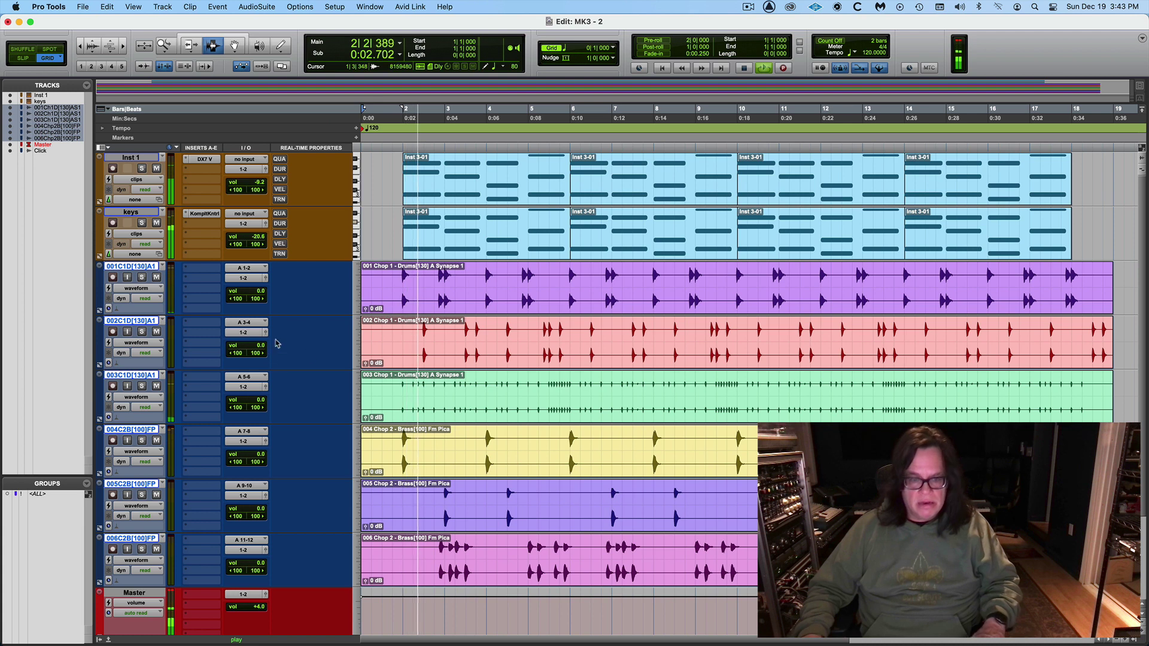
key("super+equal")
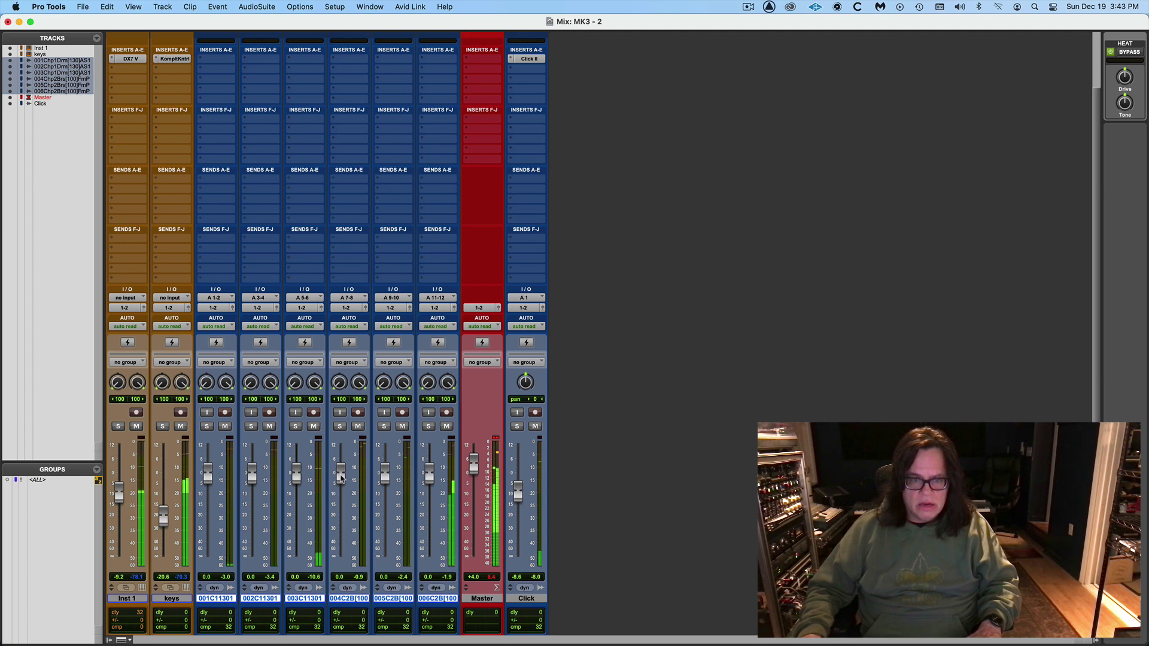
left_click_drag(340, 477, 426, 507)
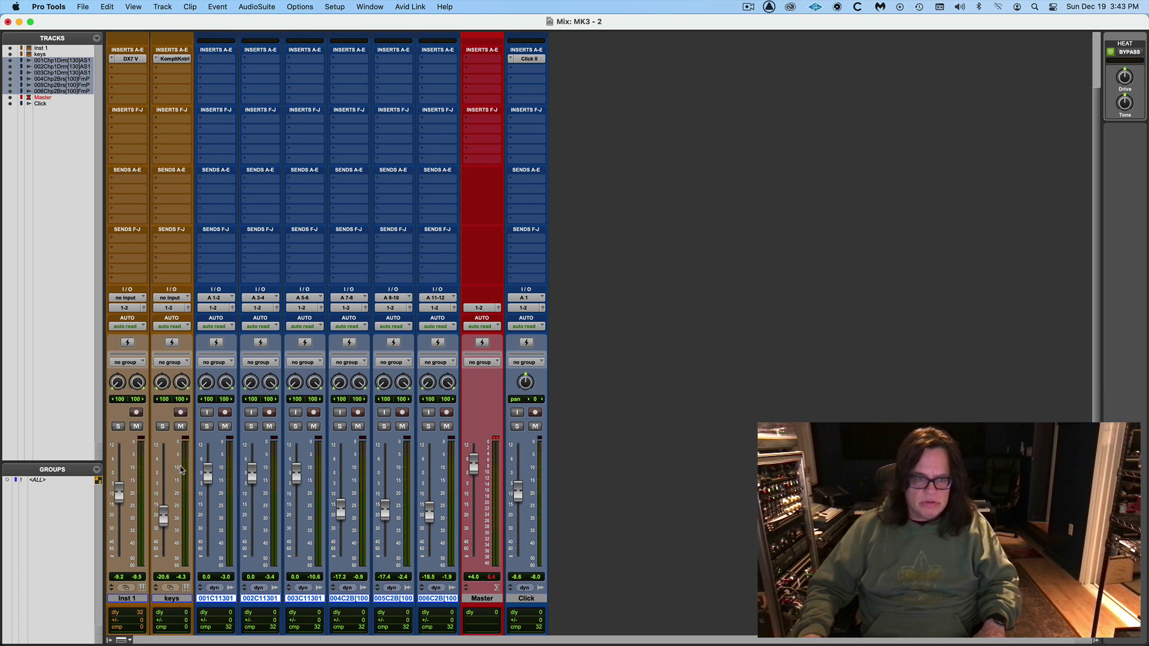
- Lower the three drum tracks to -8.6, -8.9 and -9.1 dB, return to the Edit window, and stop playback
left_click_drag(206, 476, 296, 498)
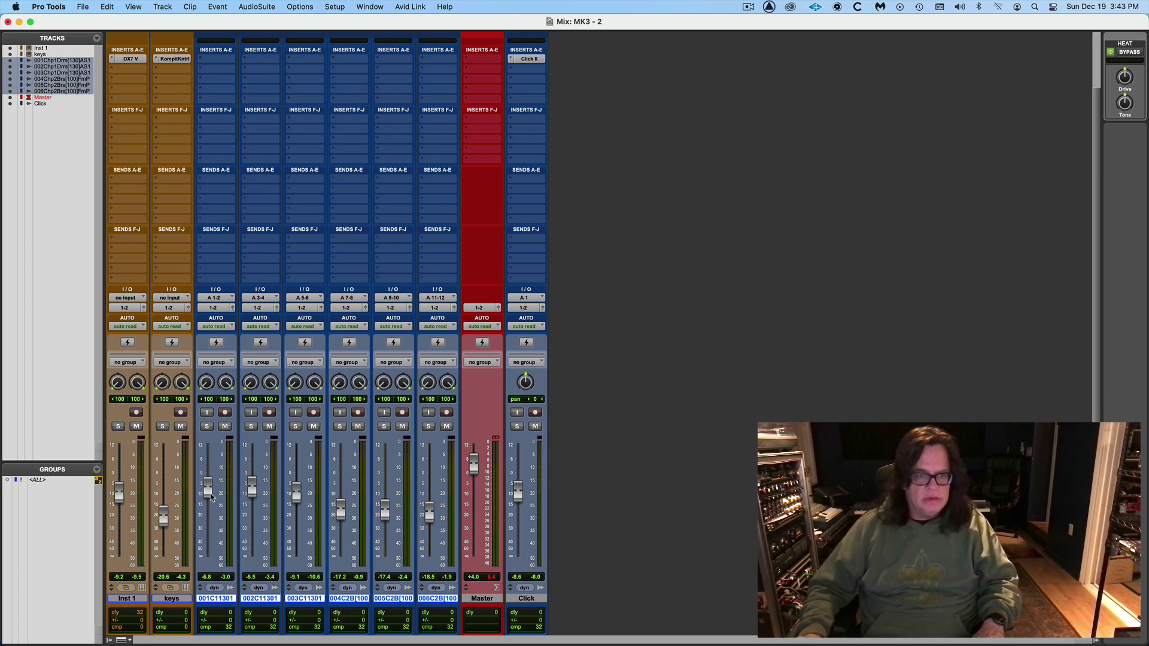
left_click_drag(211, 497, 251, 503)
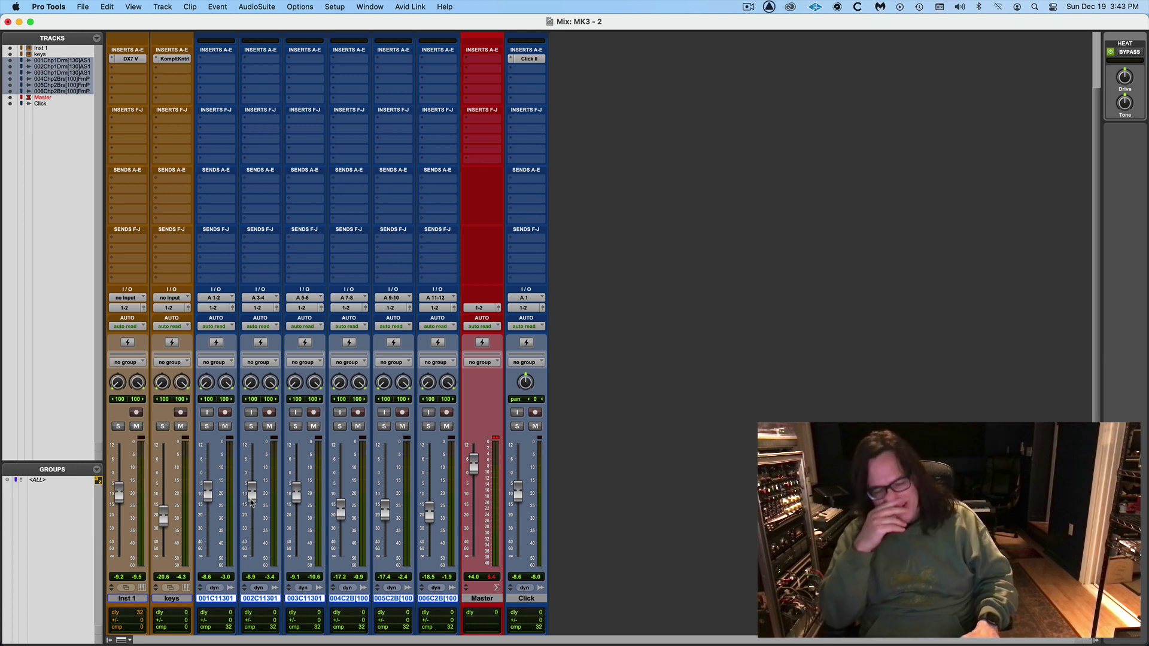
key("super+equal")
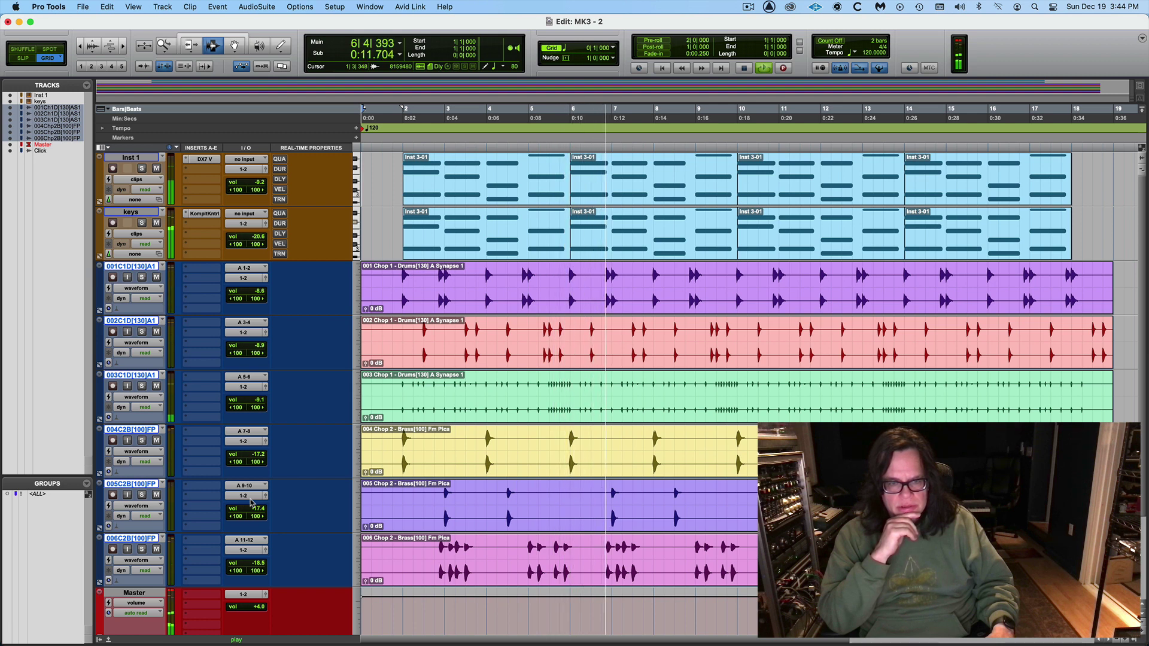
key("space")
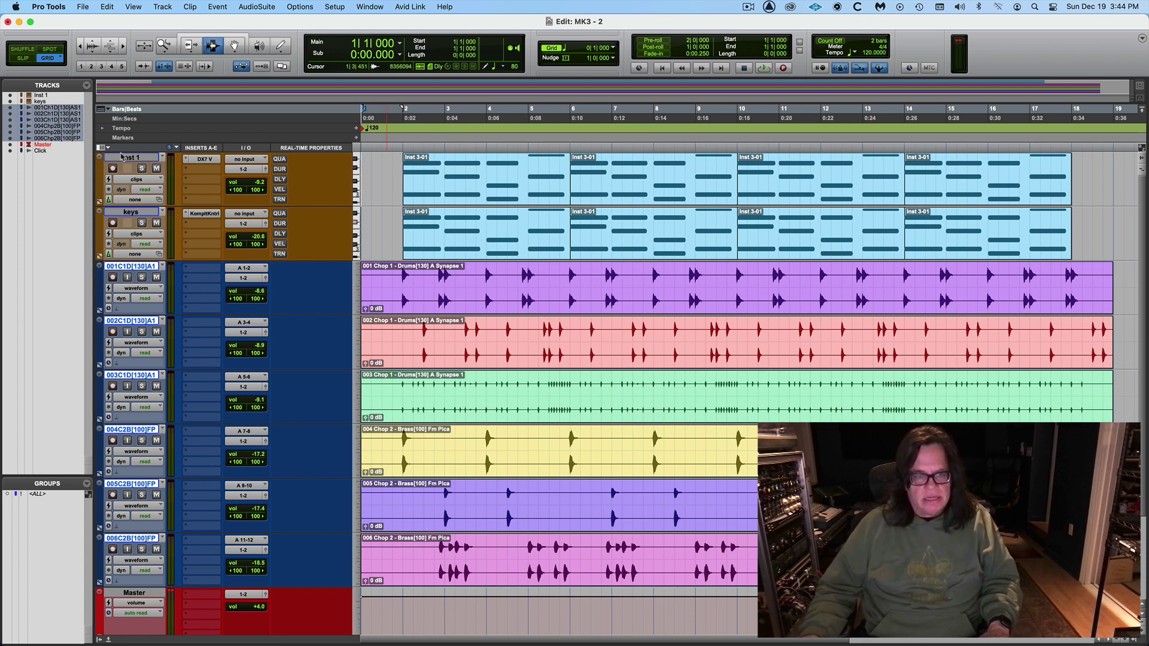
- Switch back to the Maschine 2 project
mouse_move(144, 628)
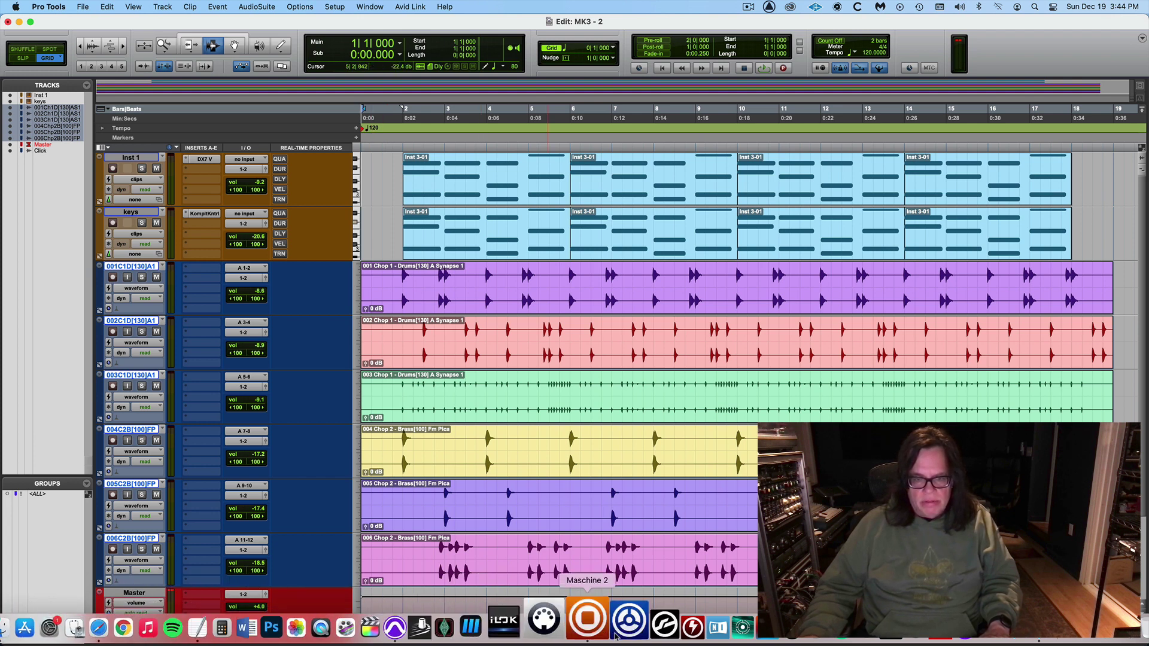
left_click(591, 629)
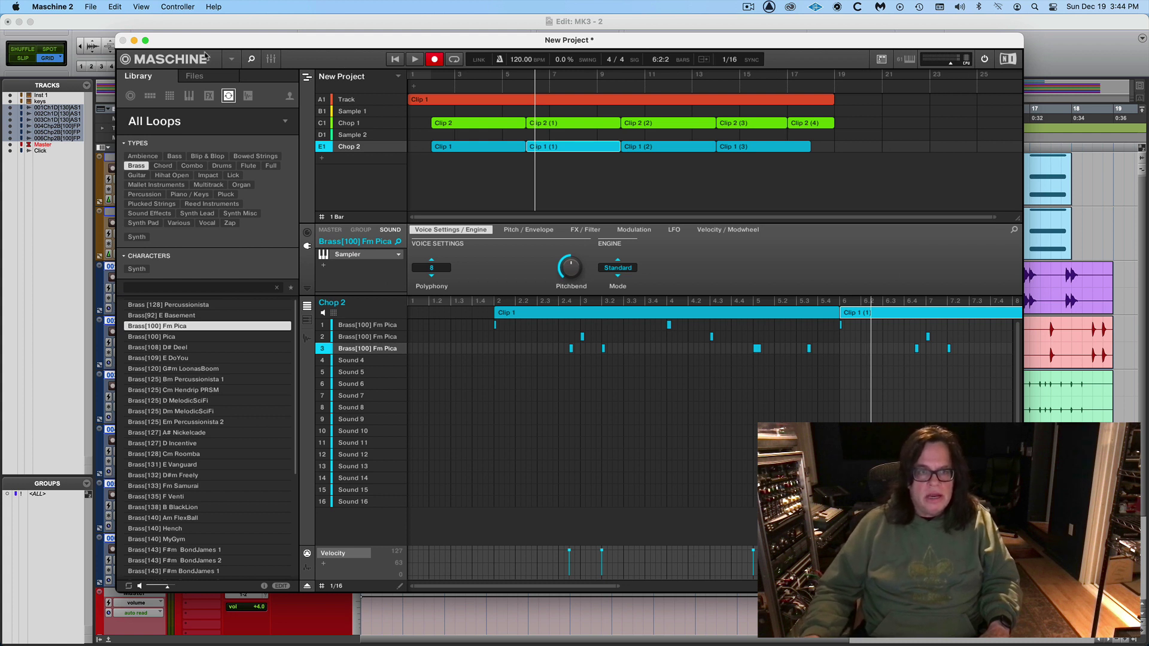
- Open the audio export settings and set the source to Group, with only Chop 2 selected
left_click(228, 59)
mouse_move(239, 77)
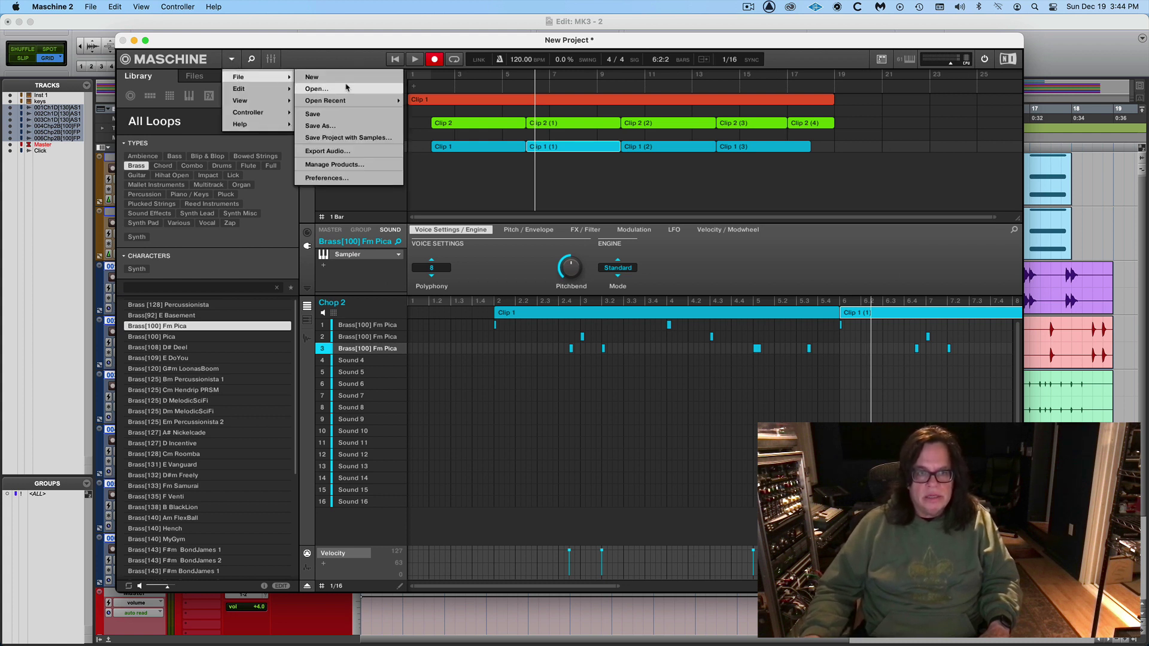
left_click(327, 151)
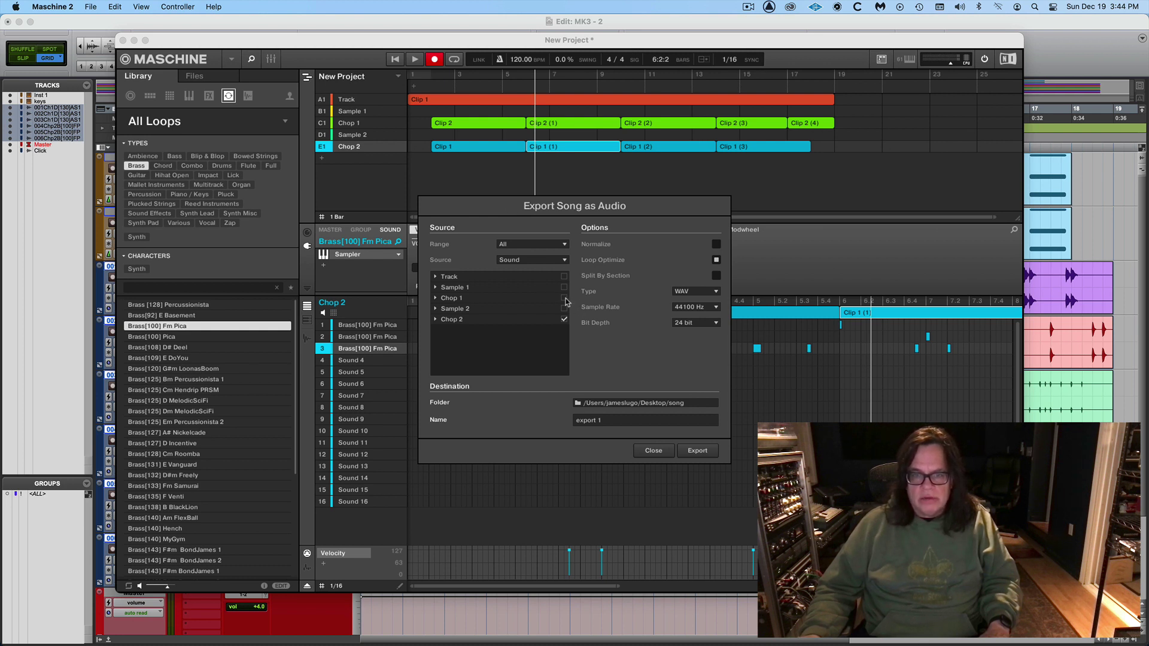
left_click(539, 260)
left_click(479, 249)
left_click(524, 259)
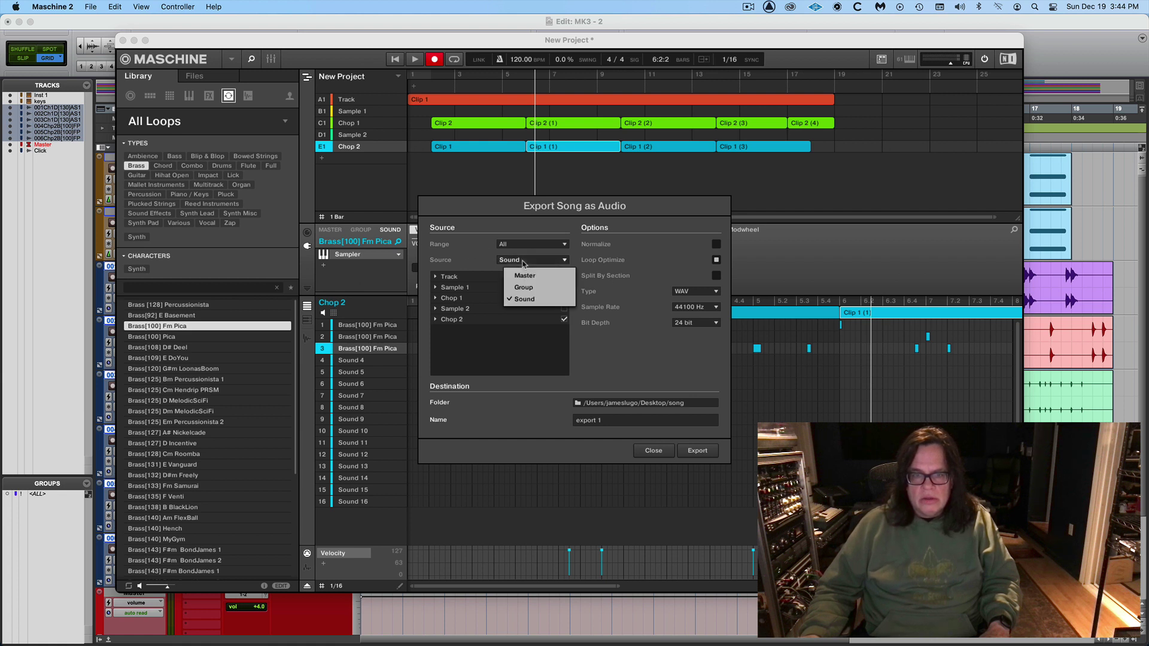
left_click(525, 287)
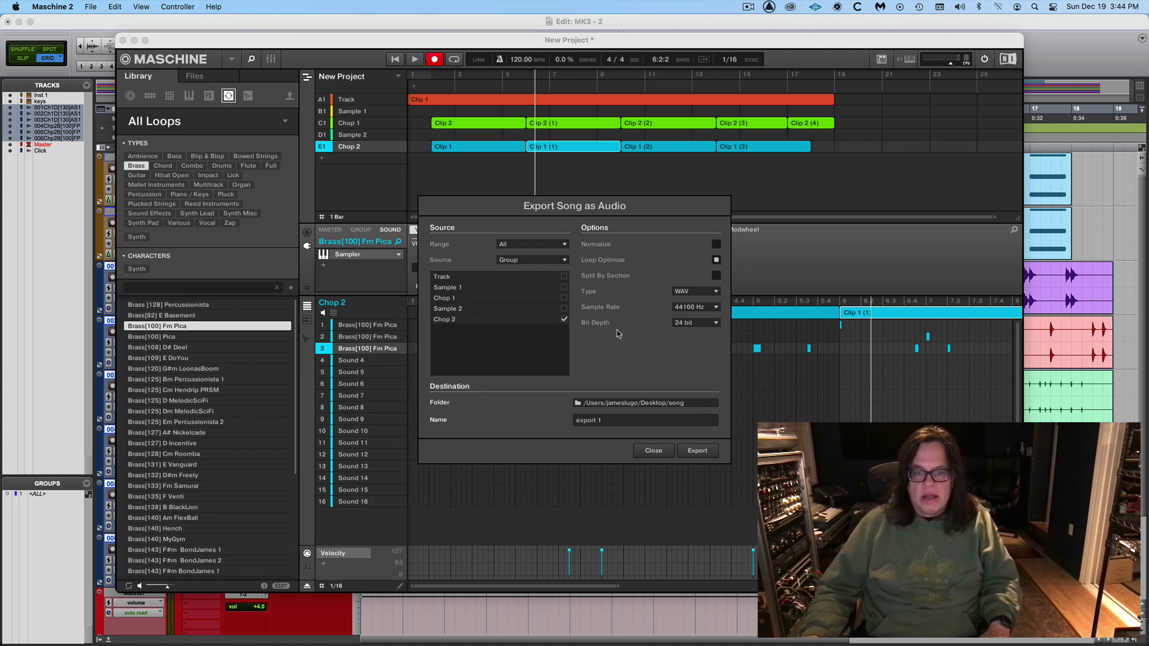
- Name the export "export 2" and export Chop 2 as a 24-bit, 44100 Hz WAV
left_click(612, 426)
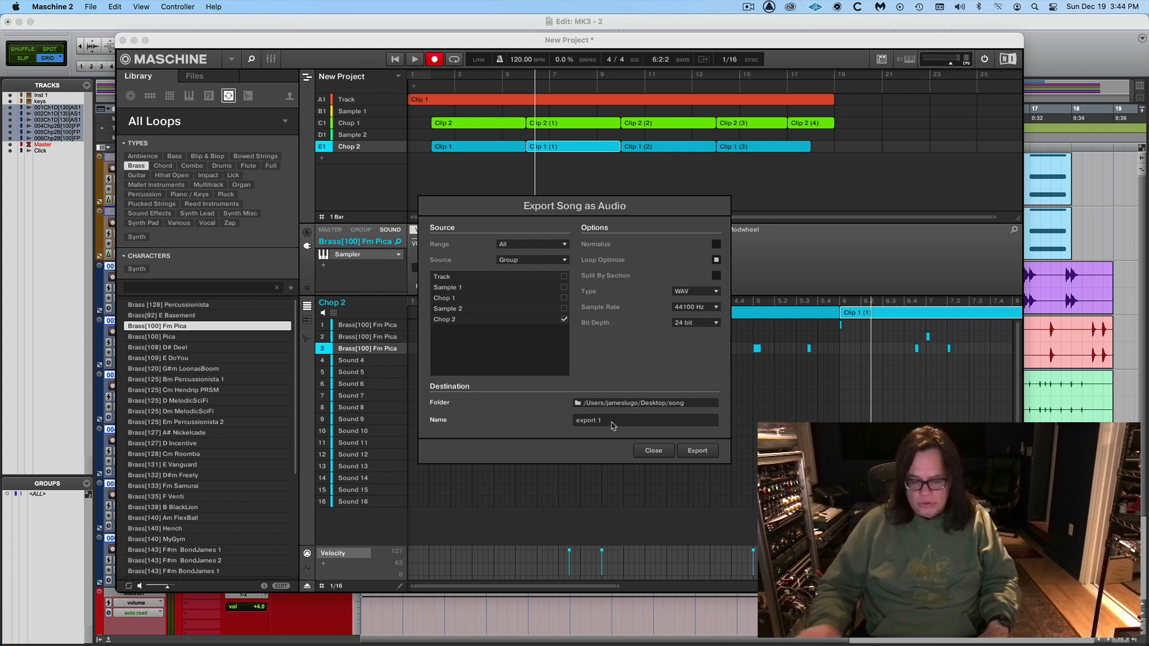
key("BackSpace")
type("2")
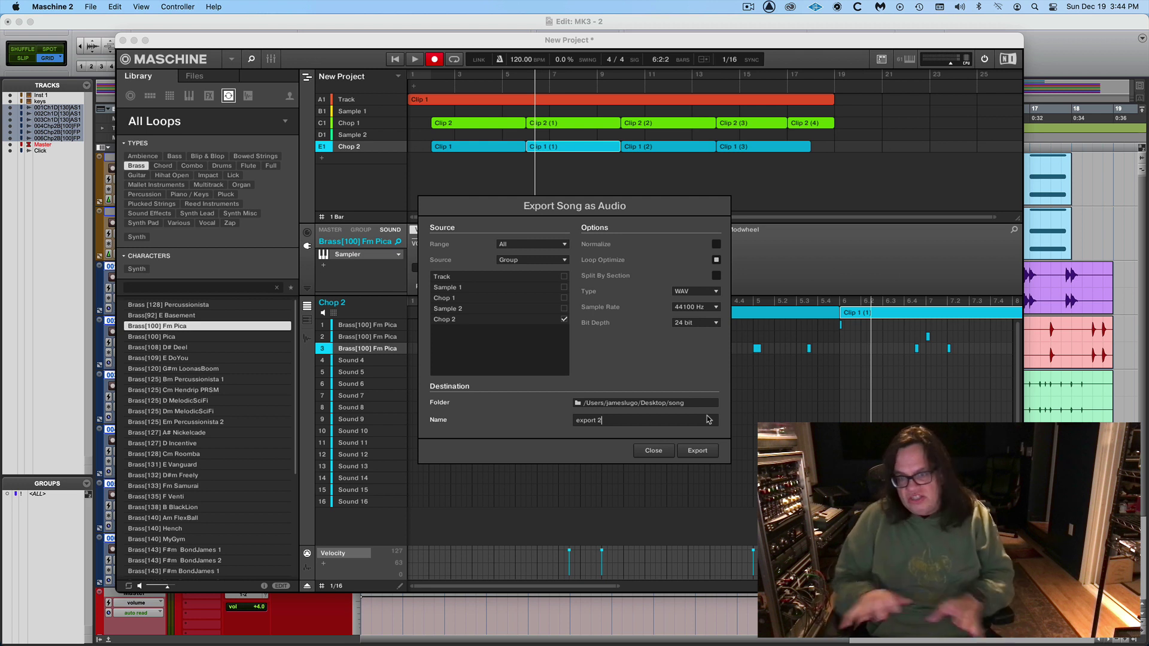
left_click(697, 451)
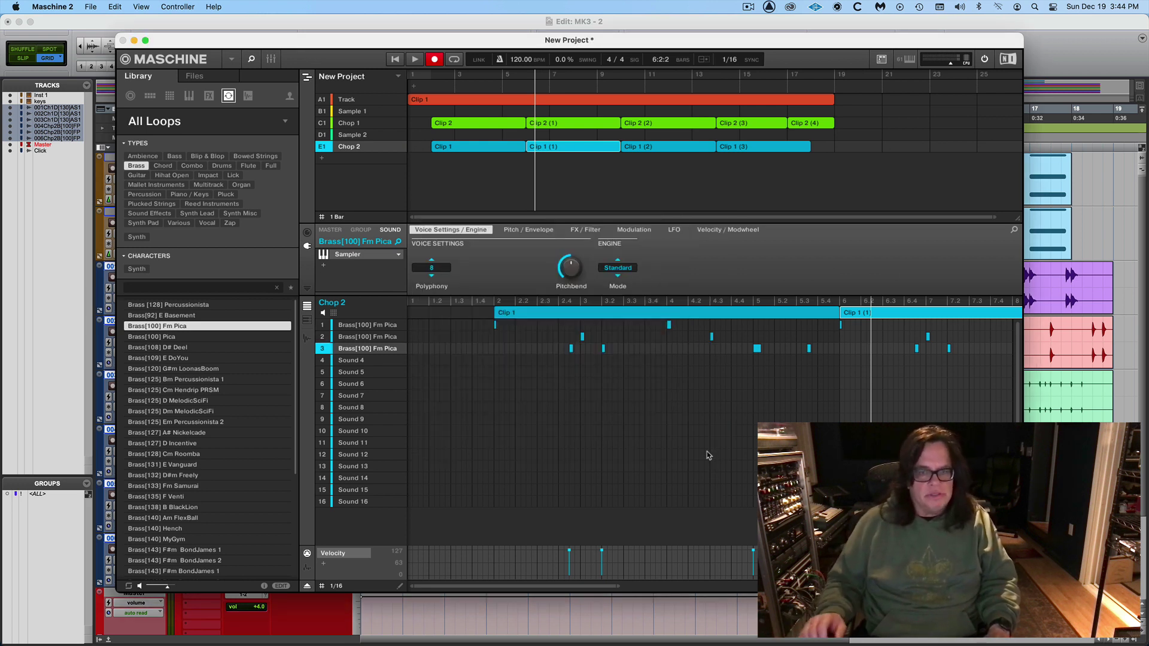
- Switch to the Pro Tools session and make the three separate Chop 2 brass tracks inactive
left_click(1042, 38)
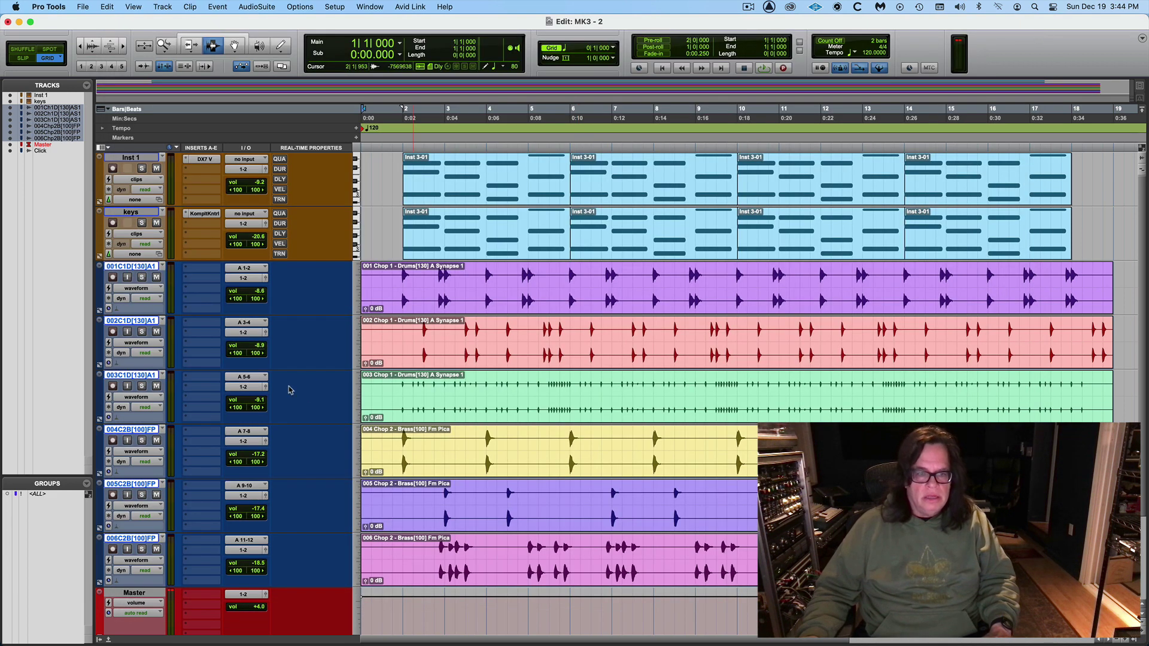
left_click(134, 429)
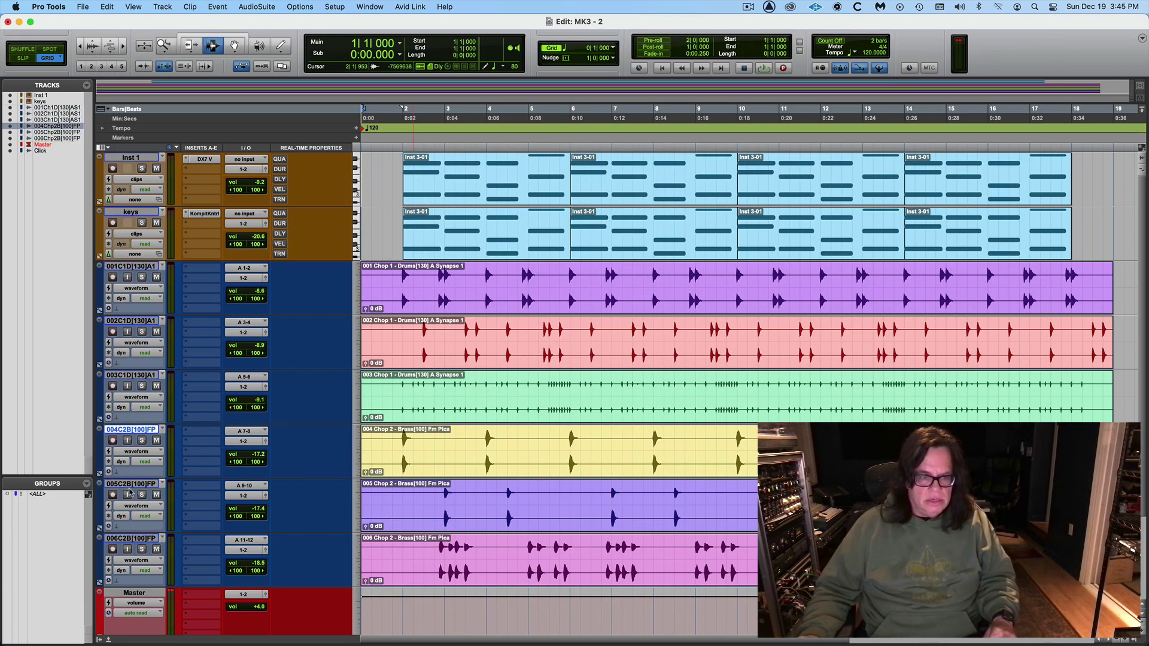
left_click(133, 538, "shift")
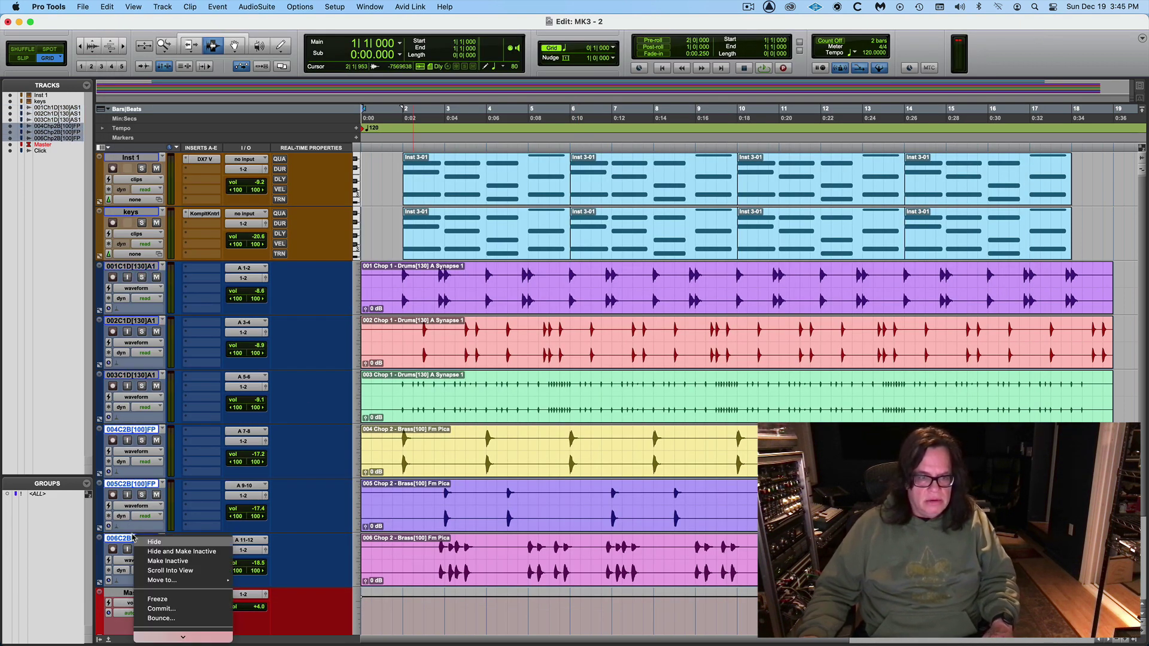
right_click(134, 538)
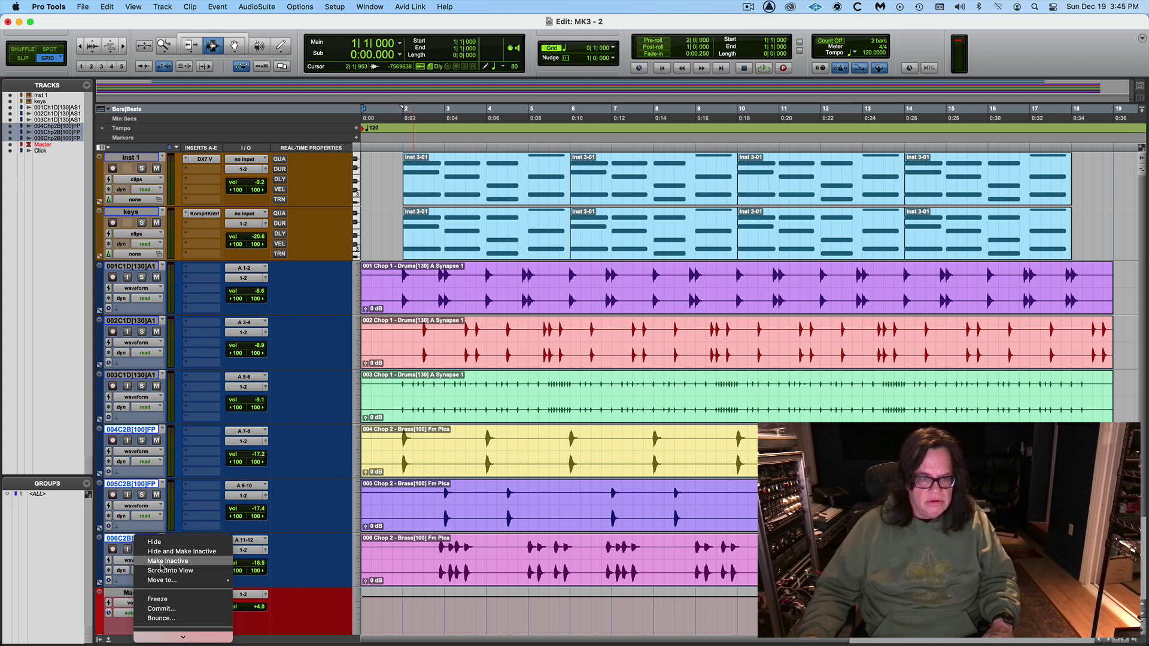
left_click(159, 599)
- Select the third Chop 1 drum track, start an audio import, and browse to the export 2 folder
left_click(139, 375)
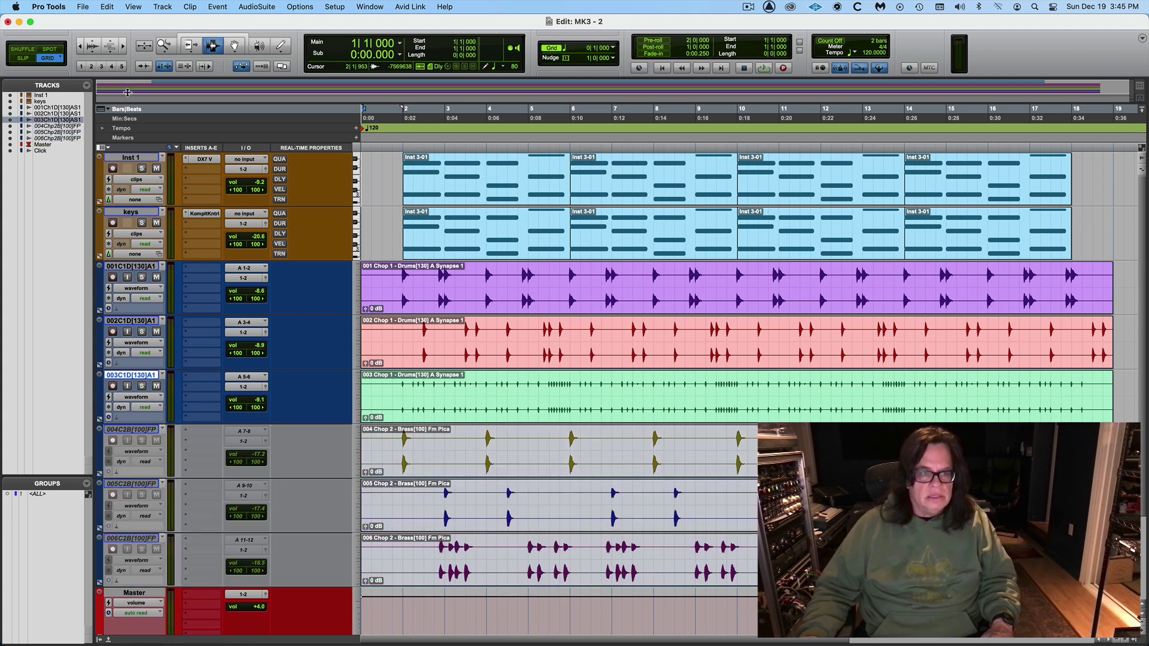
left_click(87, 7)
mouse_move(120, 202)
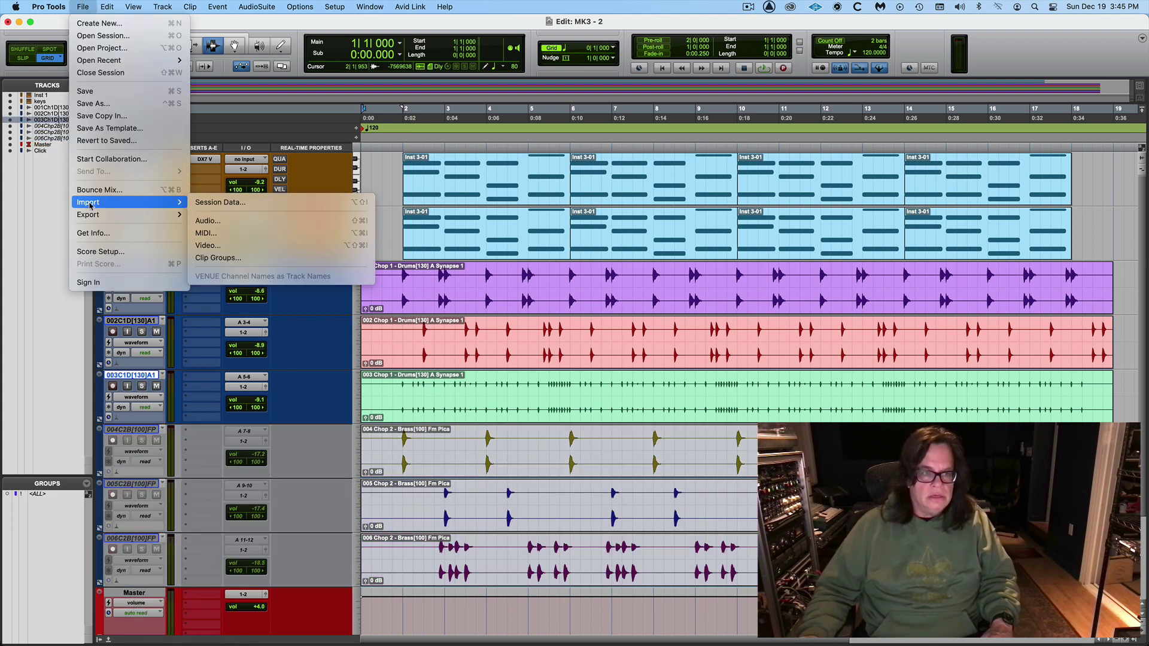
left_click(233, 220)
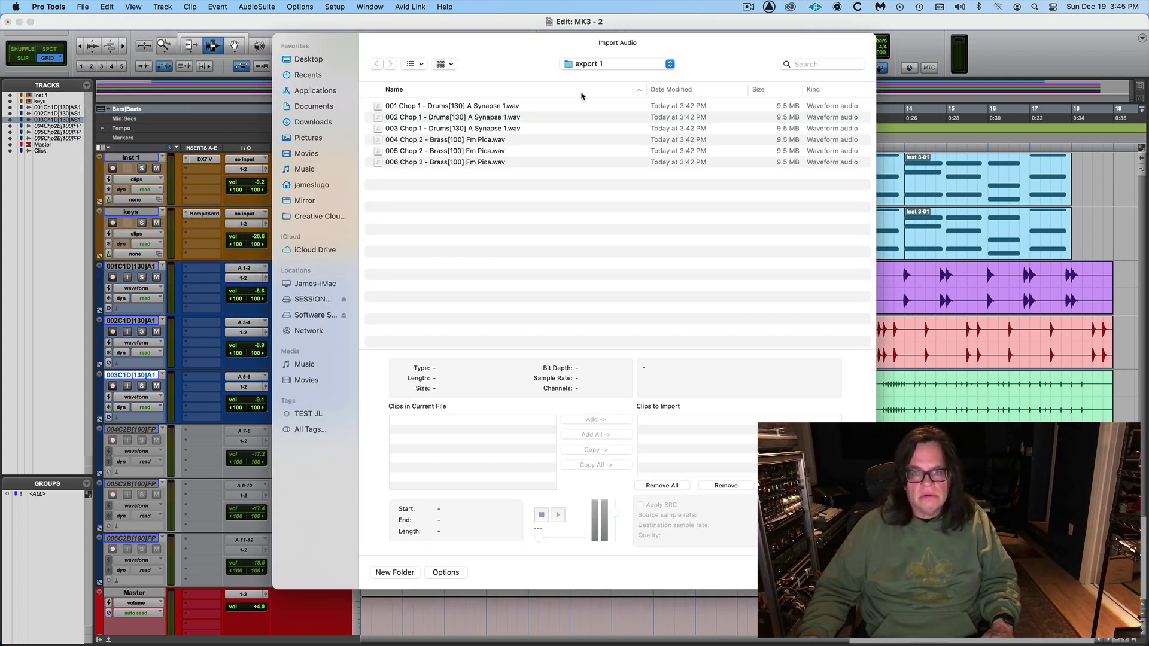
left_click(592, 64)
left_click(592, 75)
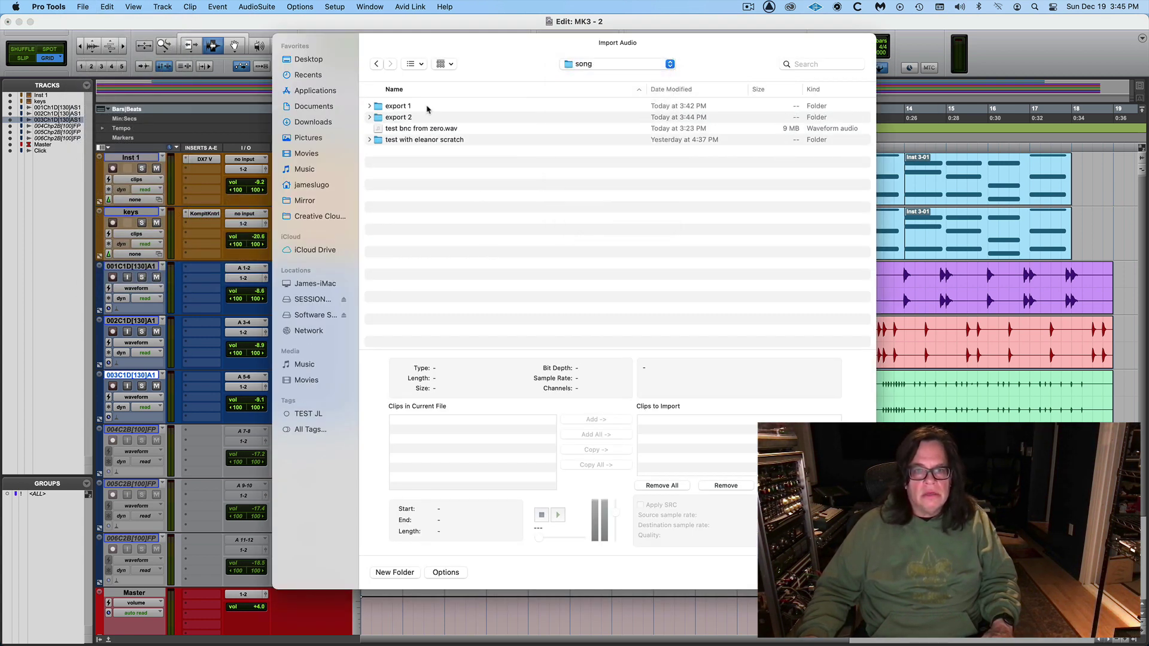
double_click(404, 118)
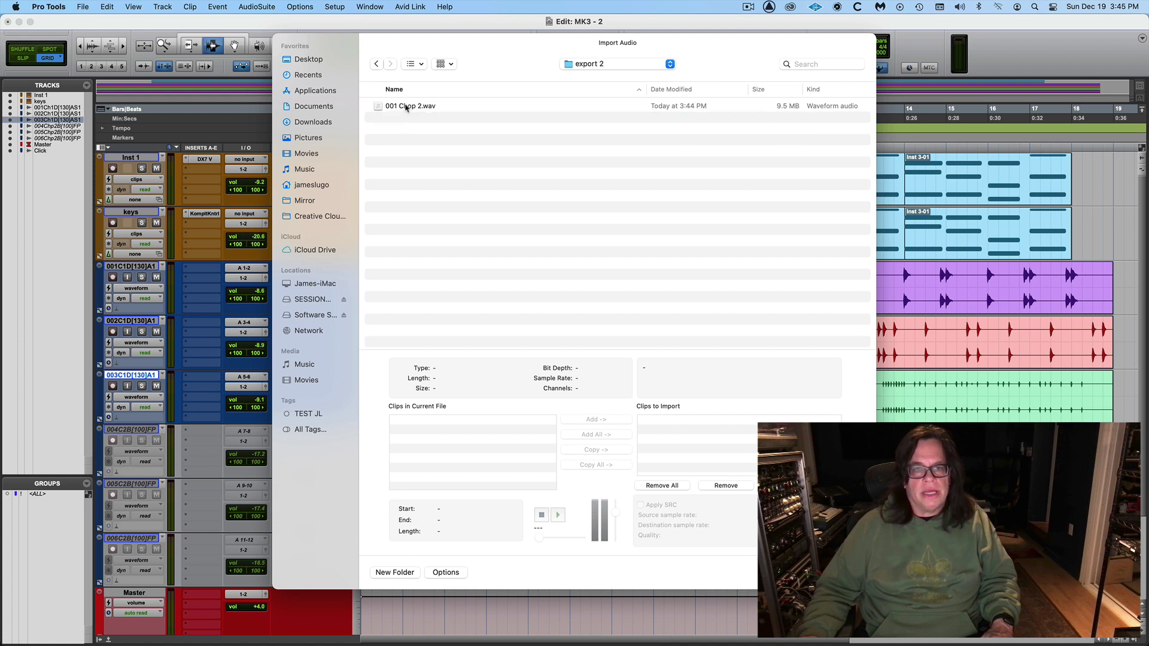
- Copy 001 Chop 2.wav into the session and import it onto a new track at Session Start
left_click(405, 106)
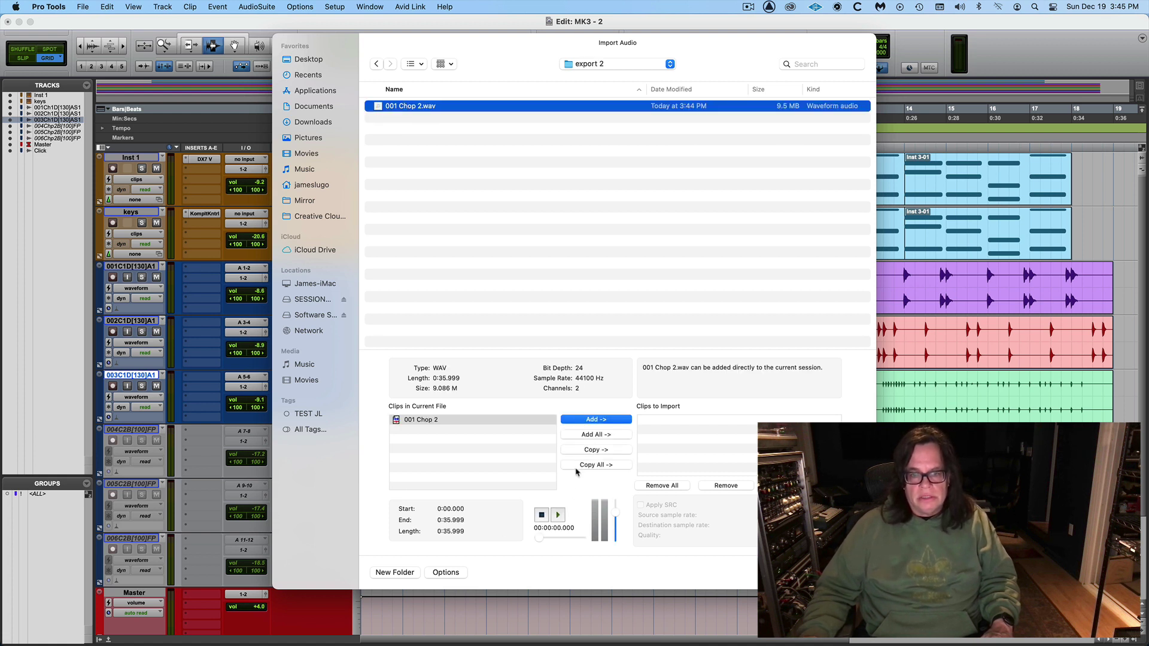
left_click(582, 450)
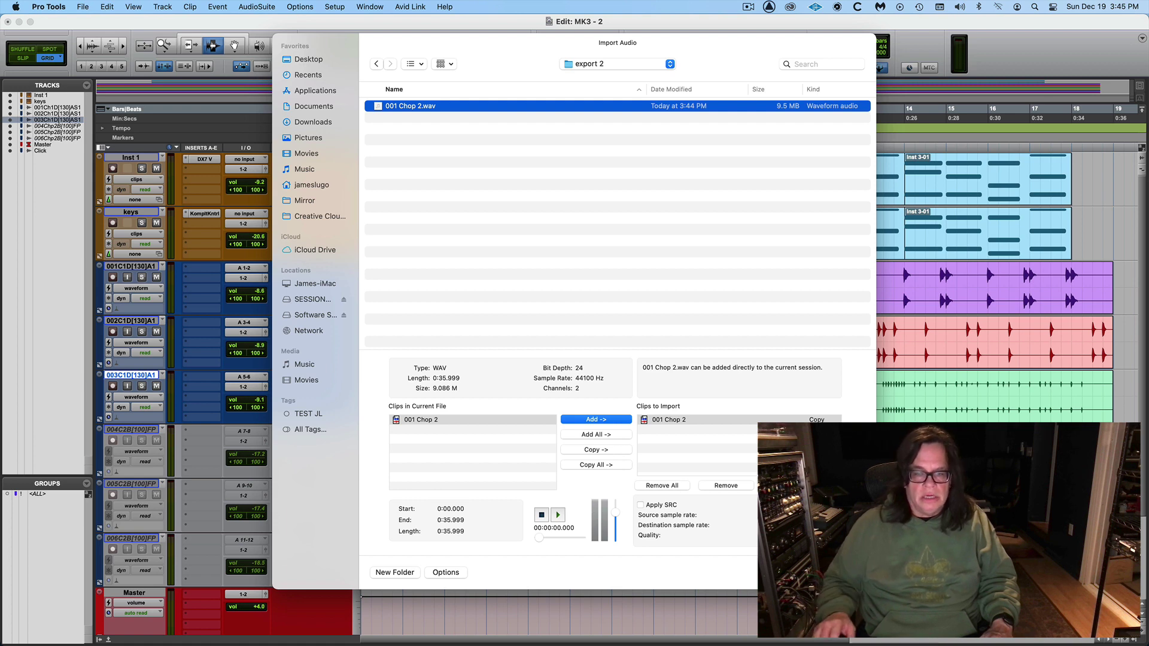
key("Return")
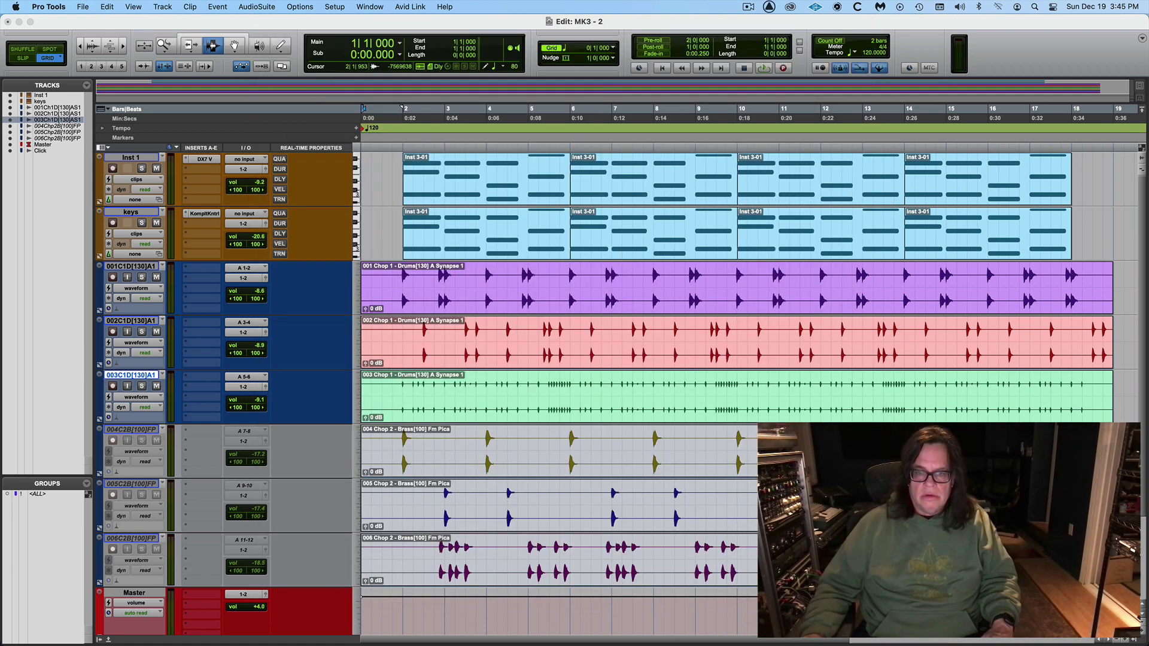
key("Return")
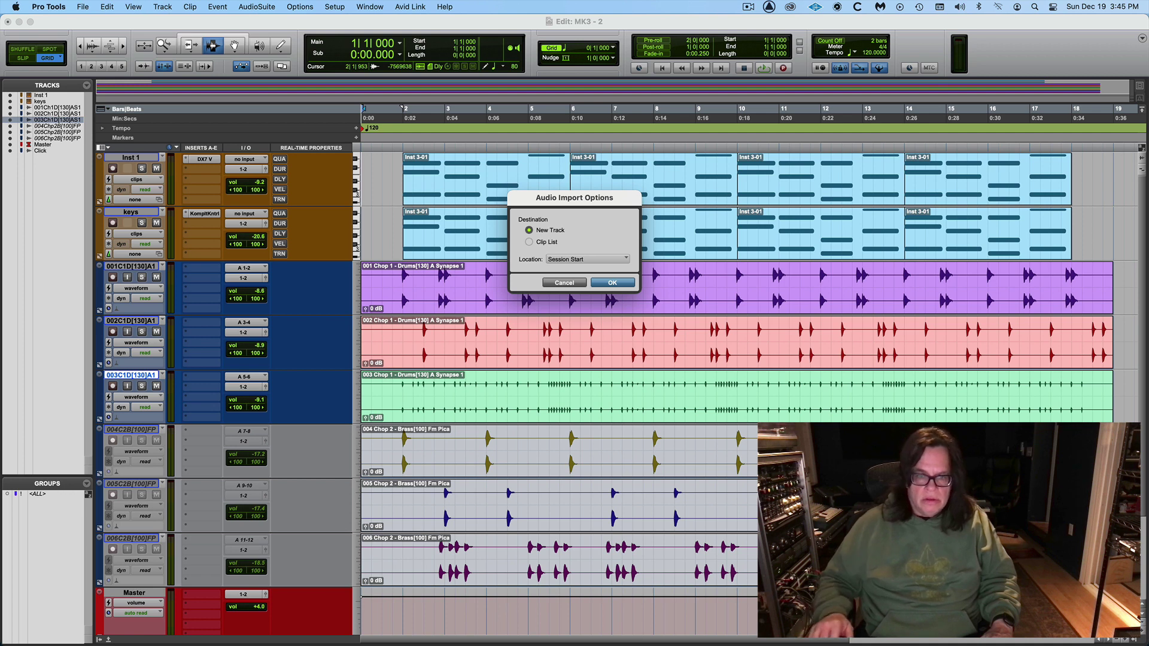
key("Return")
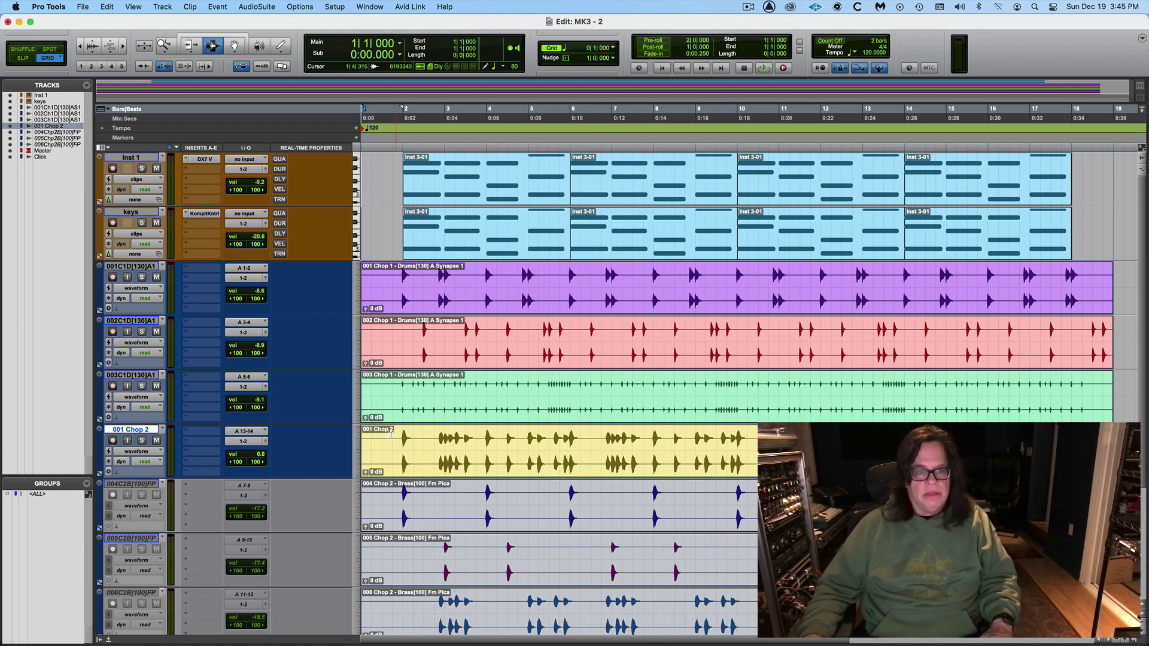
- Rename the imported 001 Chop 2 track as Brass
left_click(392, 435)
double_click(116, 431)
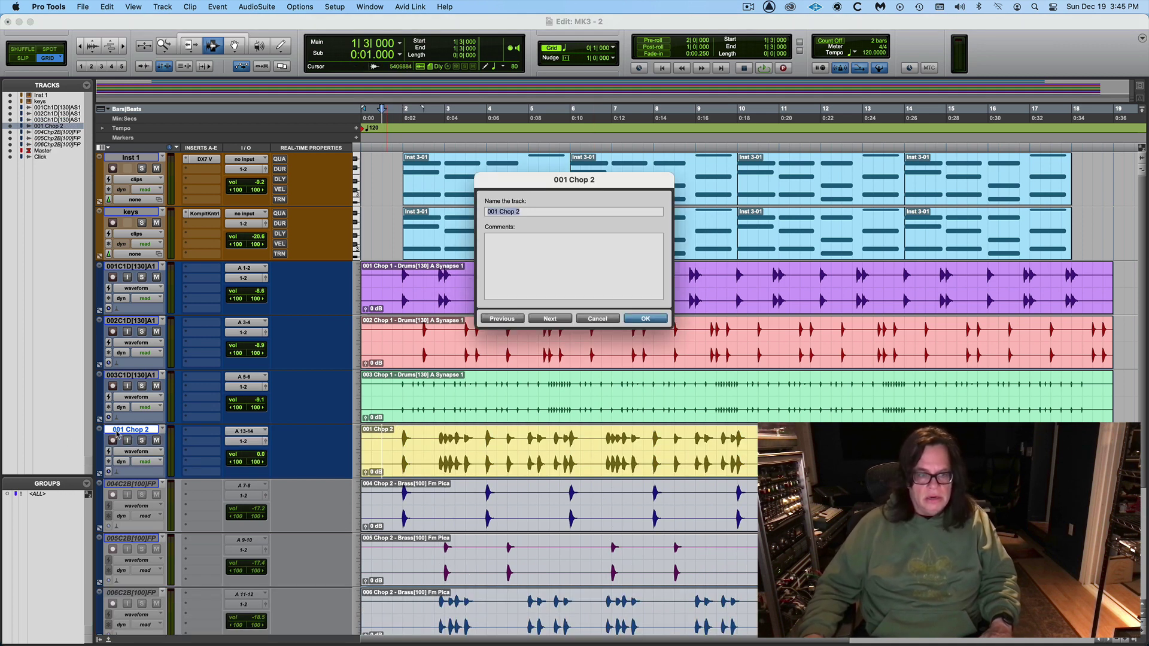
type("Brass")
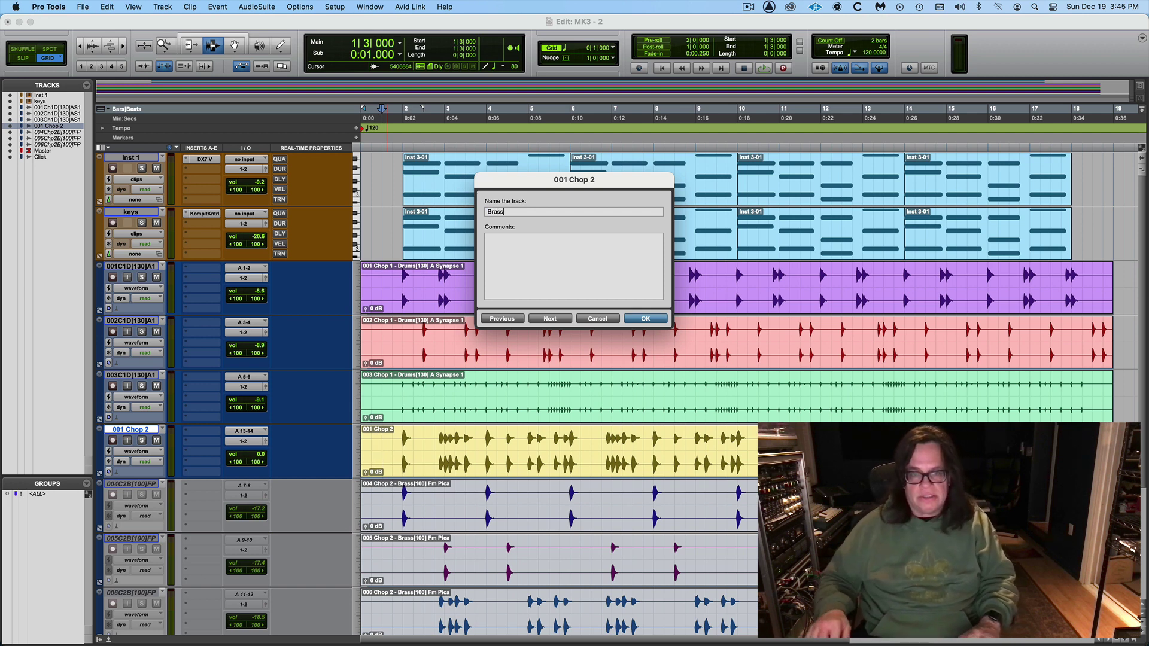
key("Return")
- Lower the Brass track to -9.1 dB in the mixer and audition the session from the Edit window
key("super+equal")
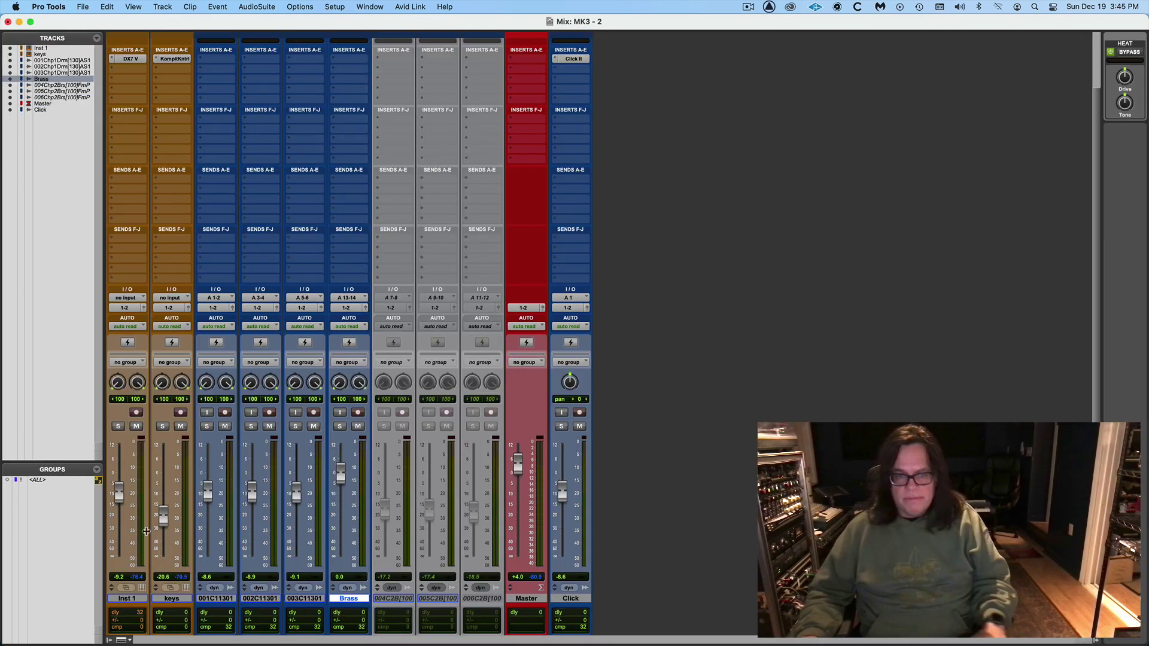
left_click_drag(344, 474, 345, 492)
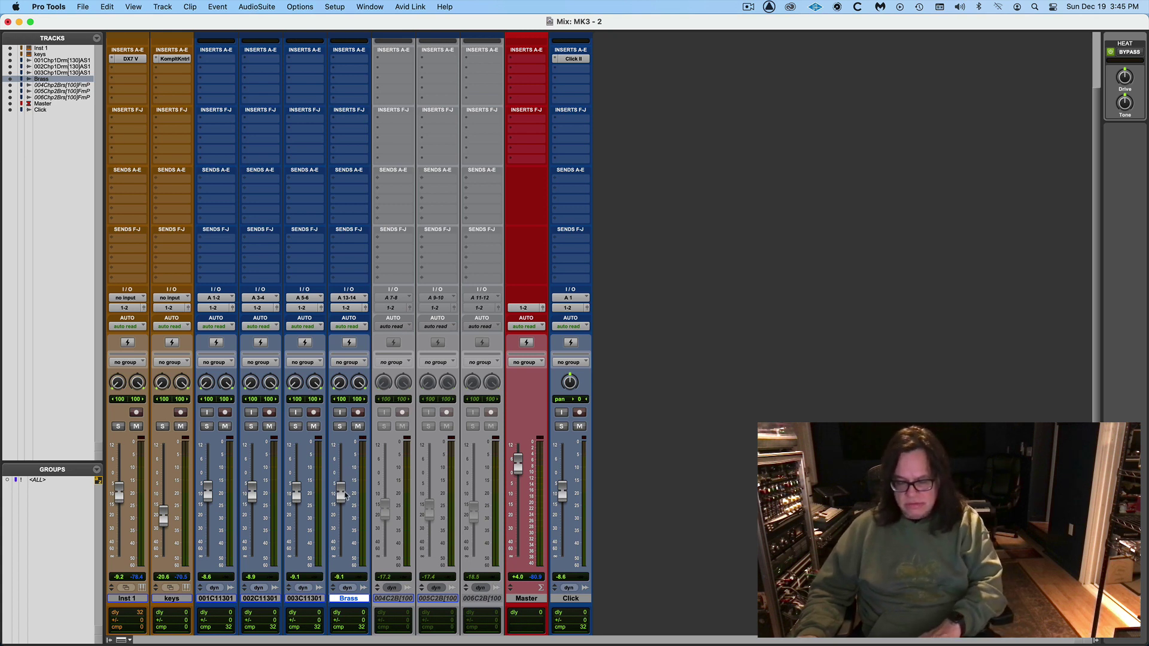
key("super+equal")
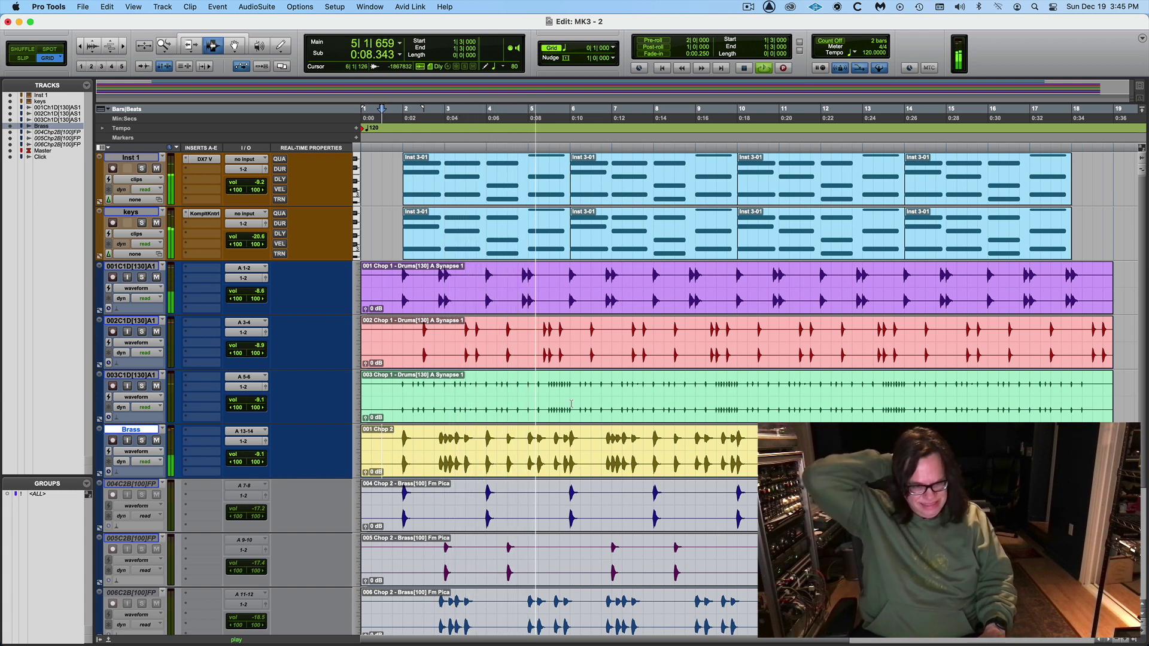
key("space")
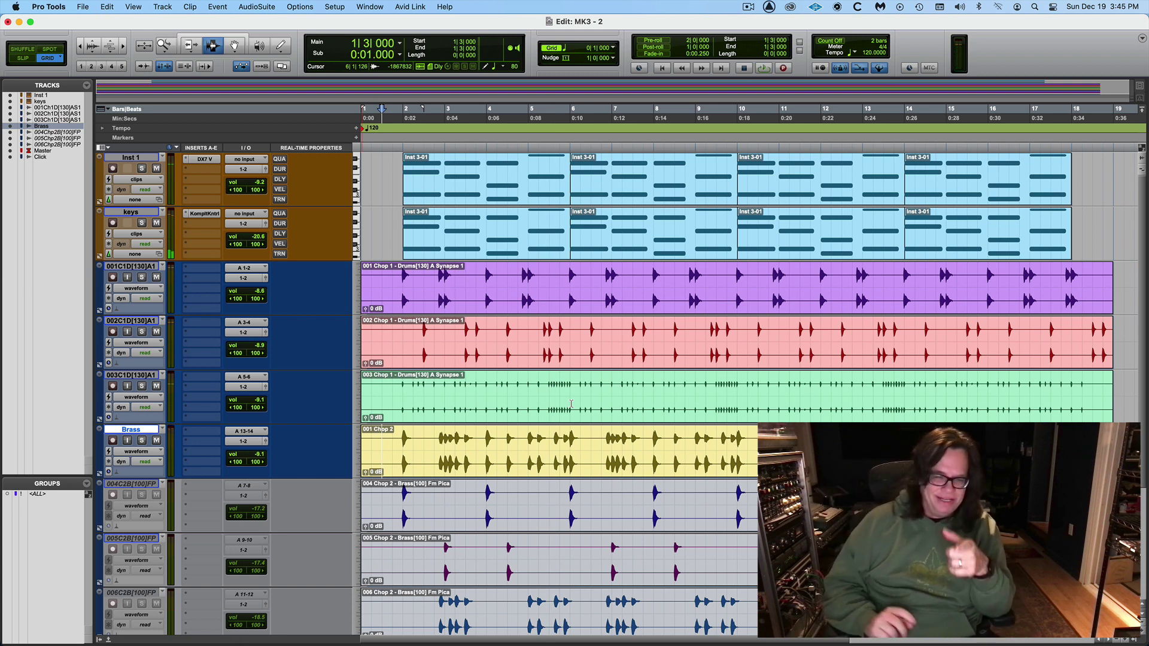
- Mute the Brass track and play the session without it, then stop playback
left_click(156, 440)
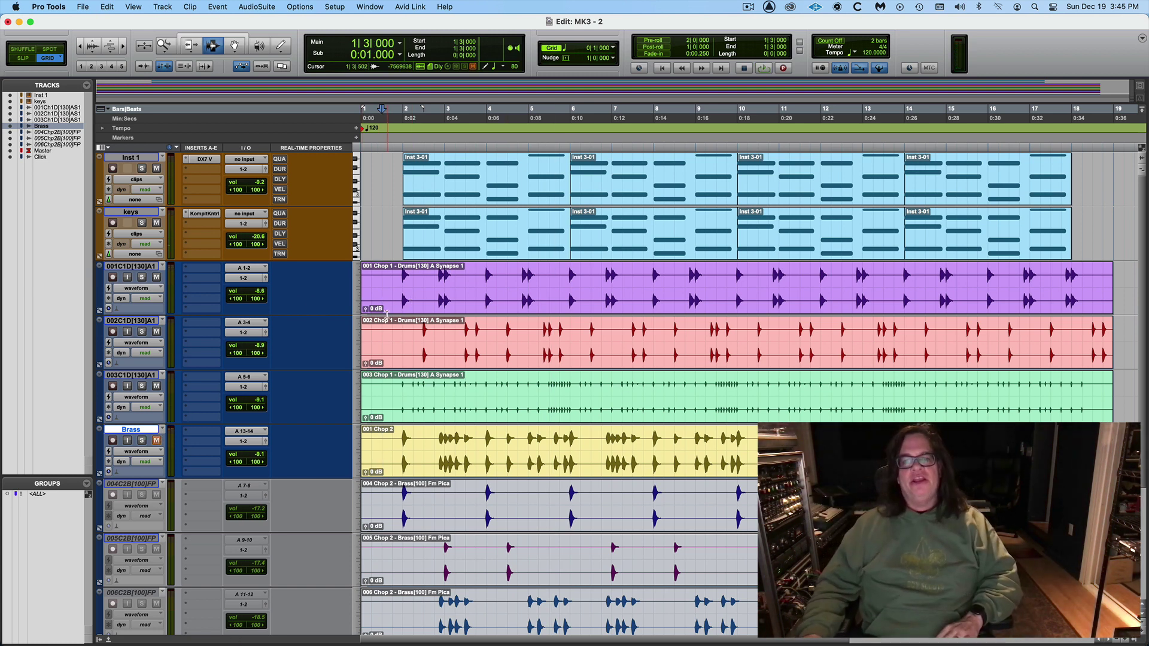
key("space")
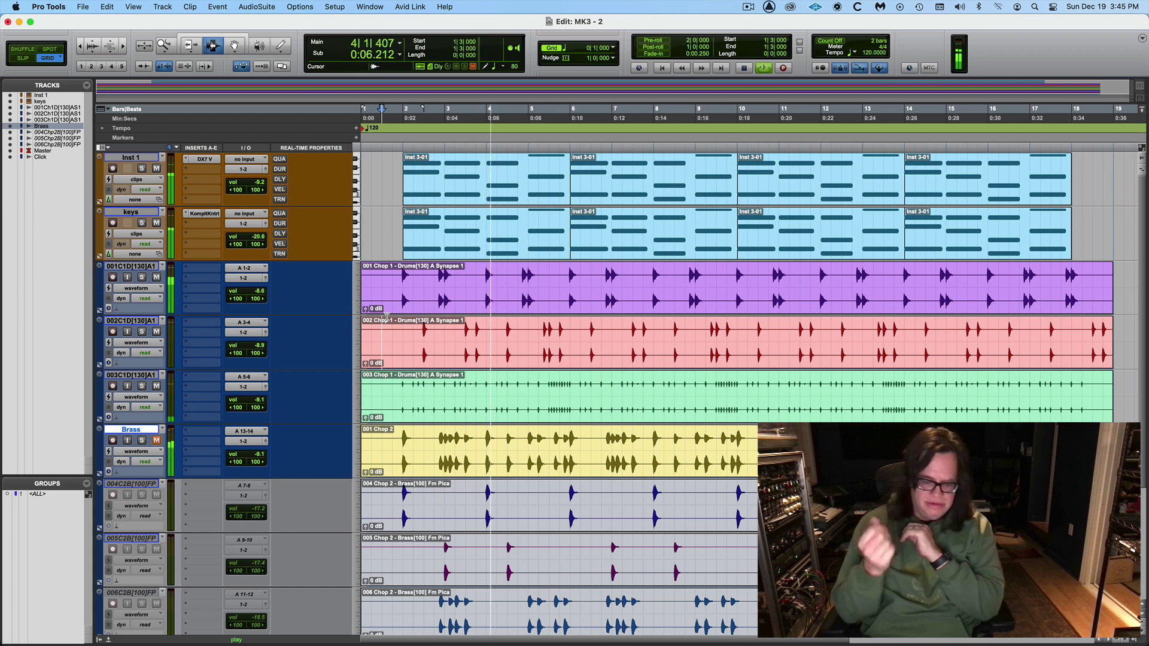
key("space")
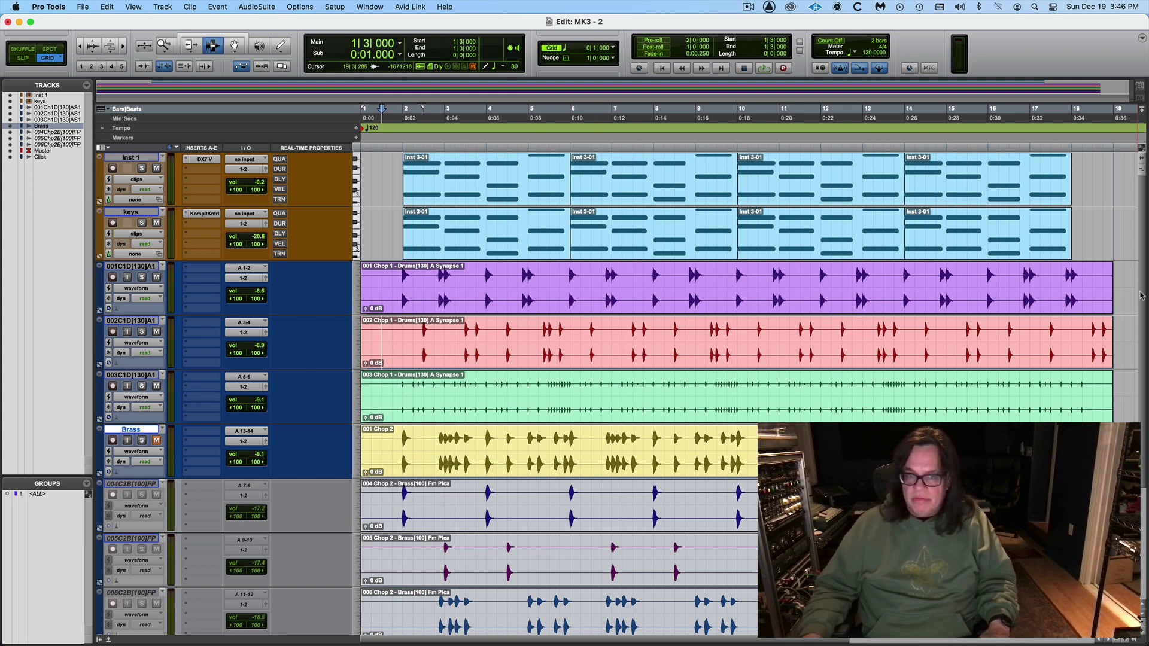
- Create a stereo instrument track directly below the keys track
left_click(128, 217)
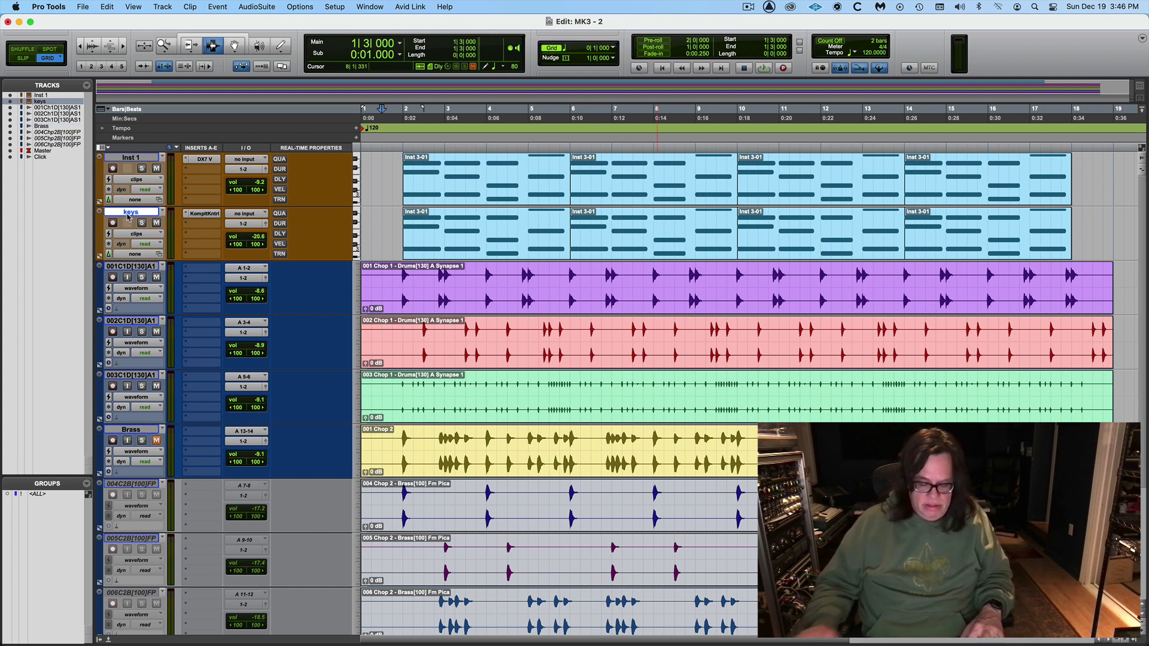
key("super+shift+n")
left_click(472, 241)
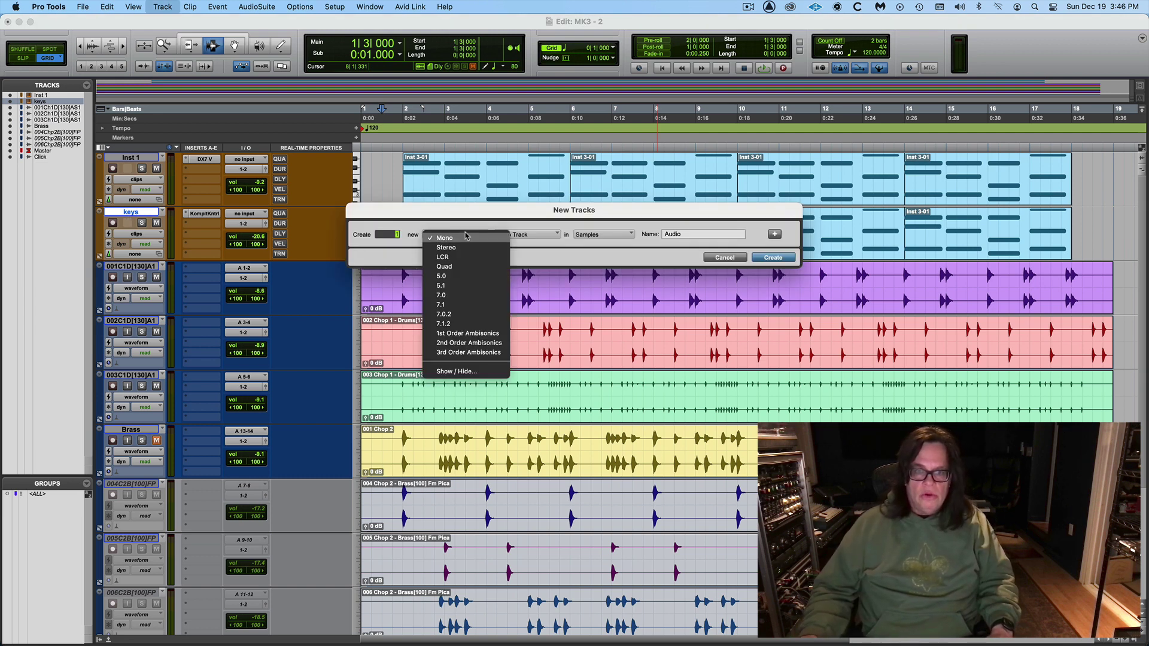
left_click(473, 244)
left_click(509, 239)
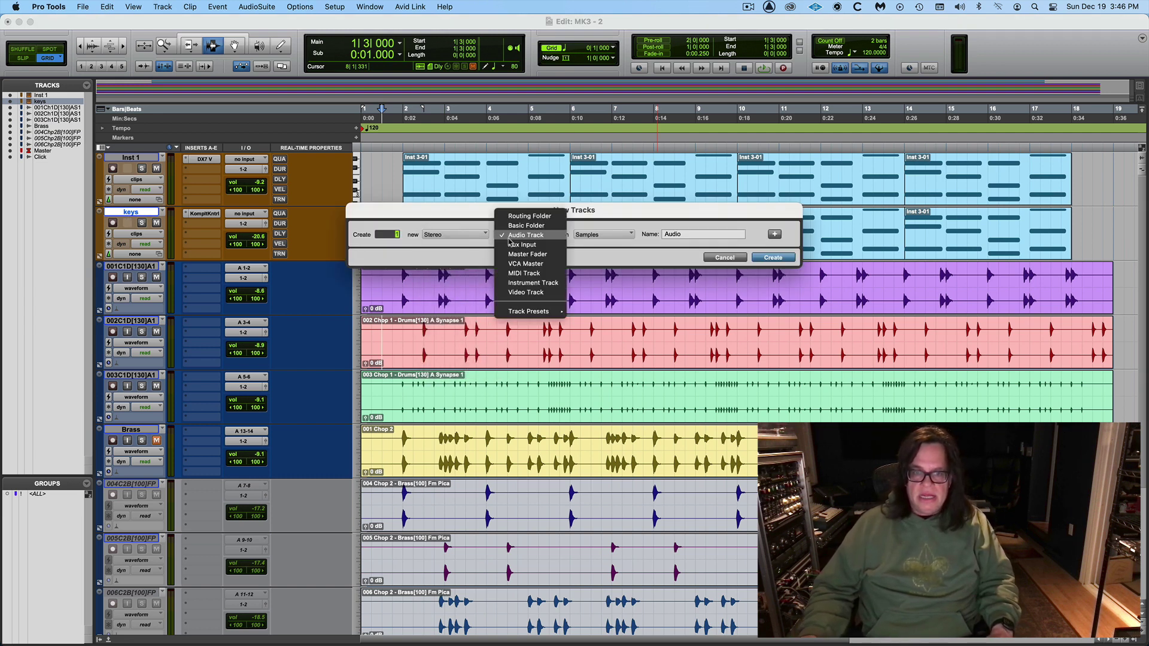
left_click(515, 284)
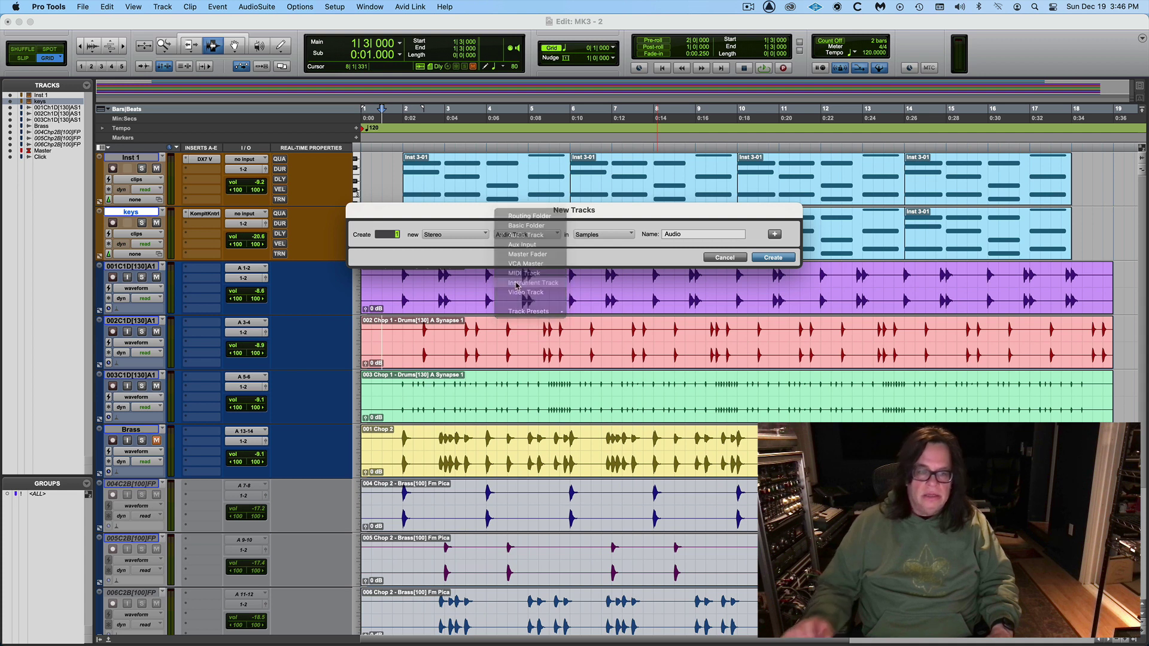
key("Return")
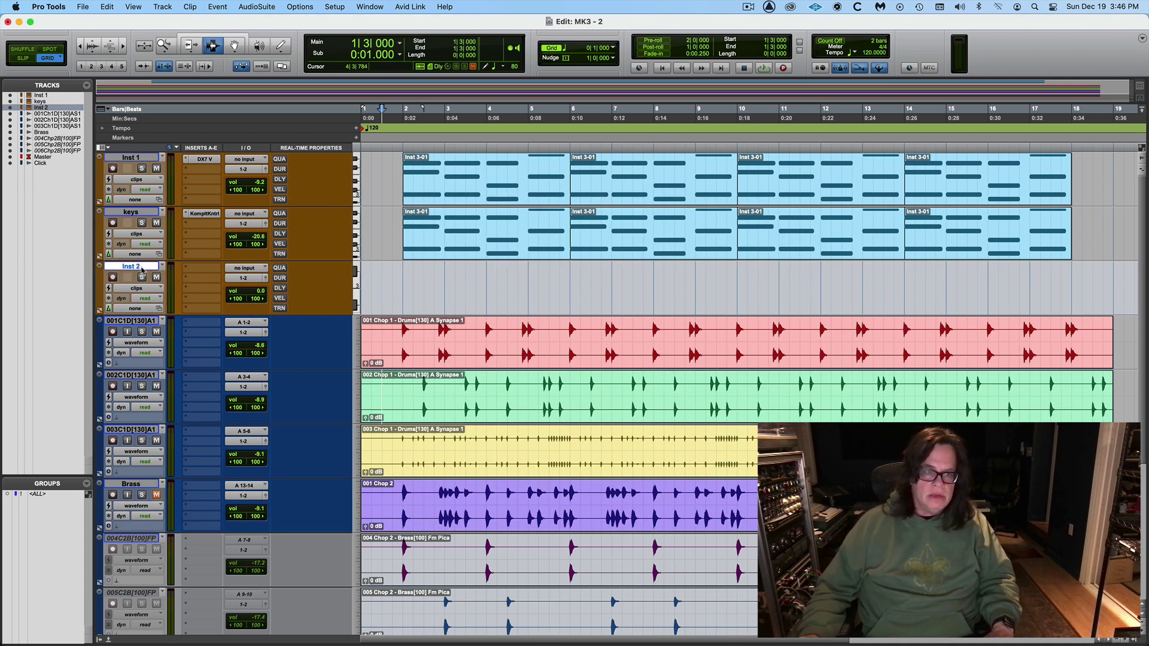
- Move the Inst 2 track to the top of the session and mute drum tracks 001, 002 and 003
left_click_drag(142, 269, 144, 160)
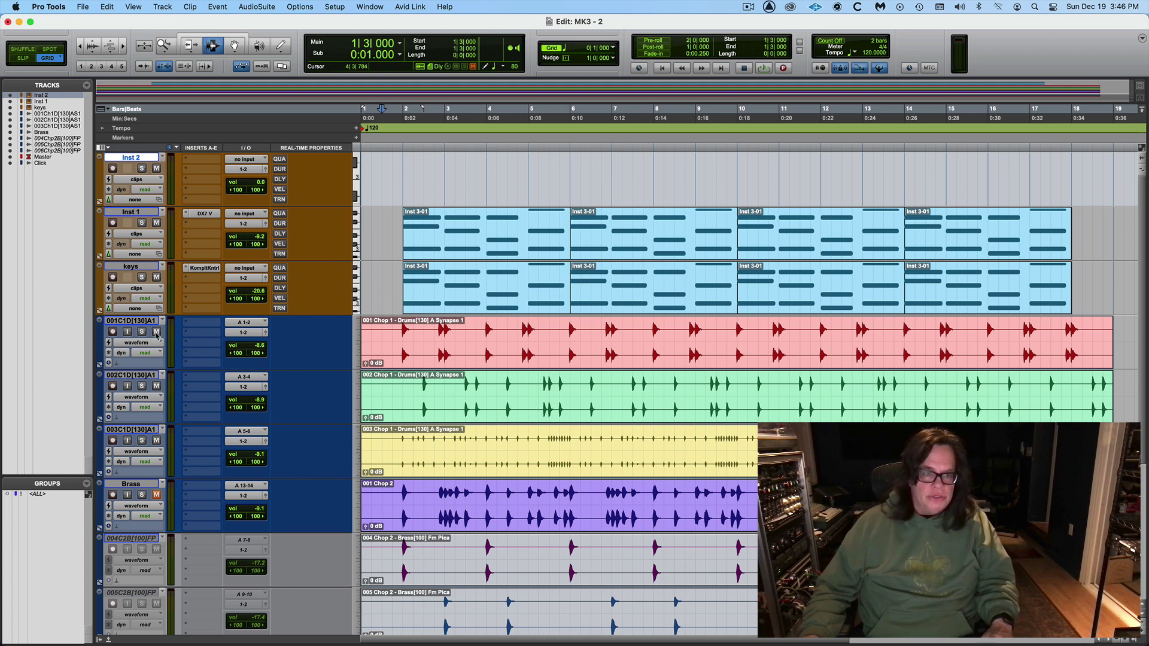
left_click(158, 441)
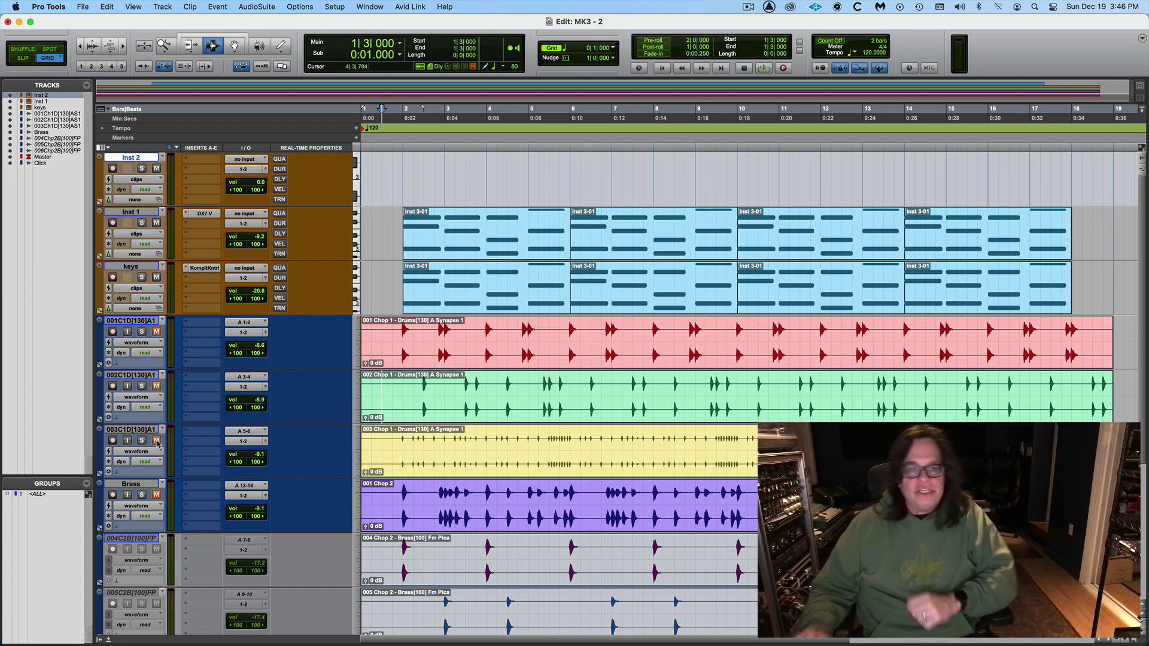
- Rename the Inst 2 track as MK3
double_click(143, 158)
key("BackSpace")
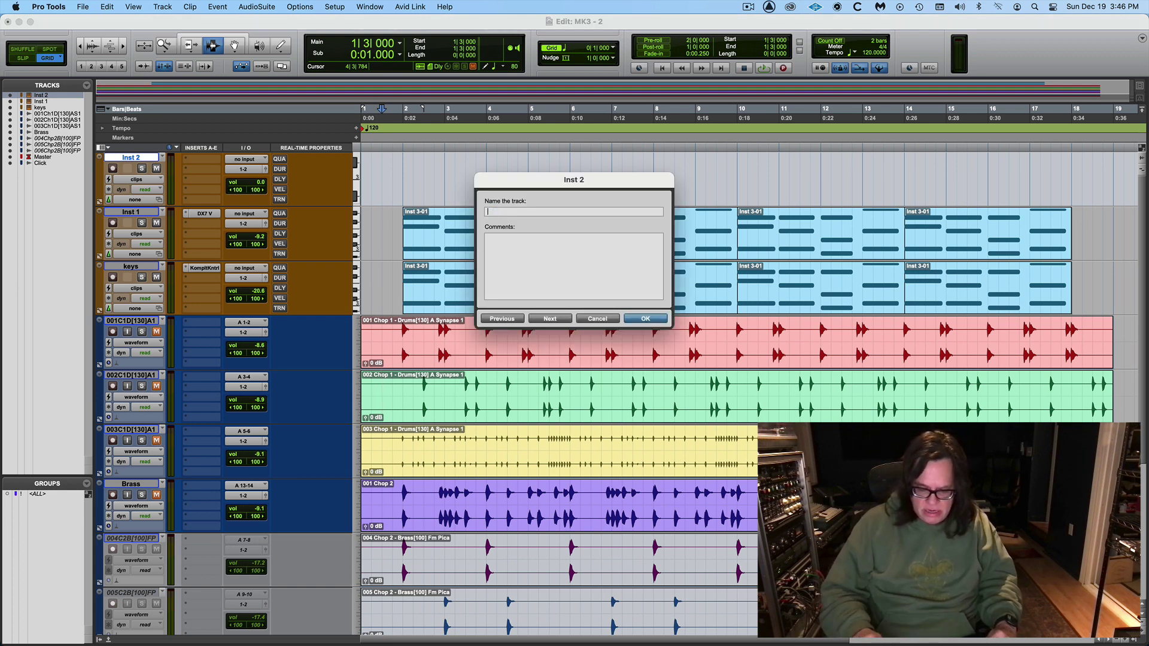
type("MK")
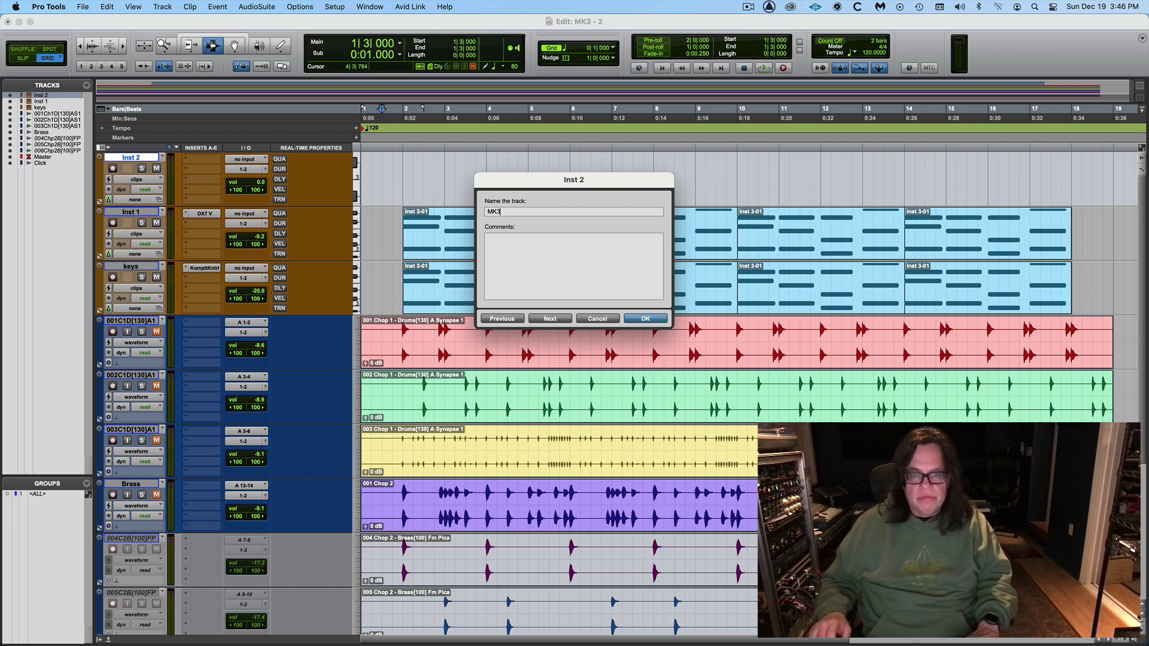
type("3")
key("Return")
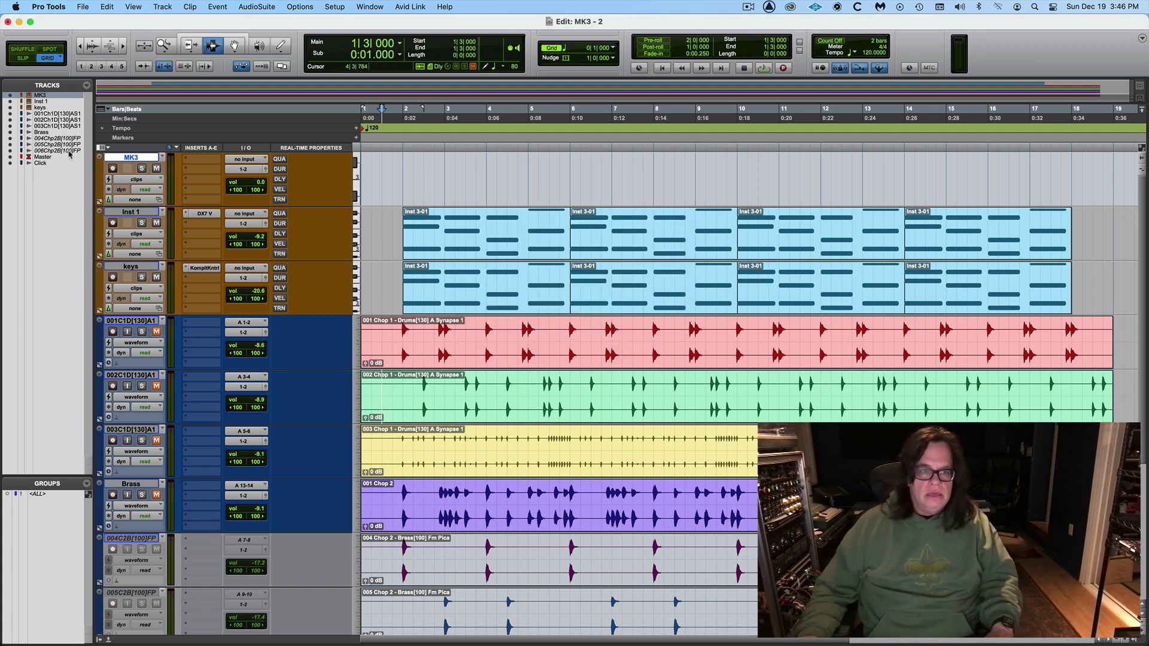
- Record-enable the MK3 track and insert the stereo Maschine 2 instrument plug-in in its first insert slot
left_click(112, 169)
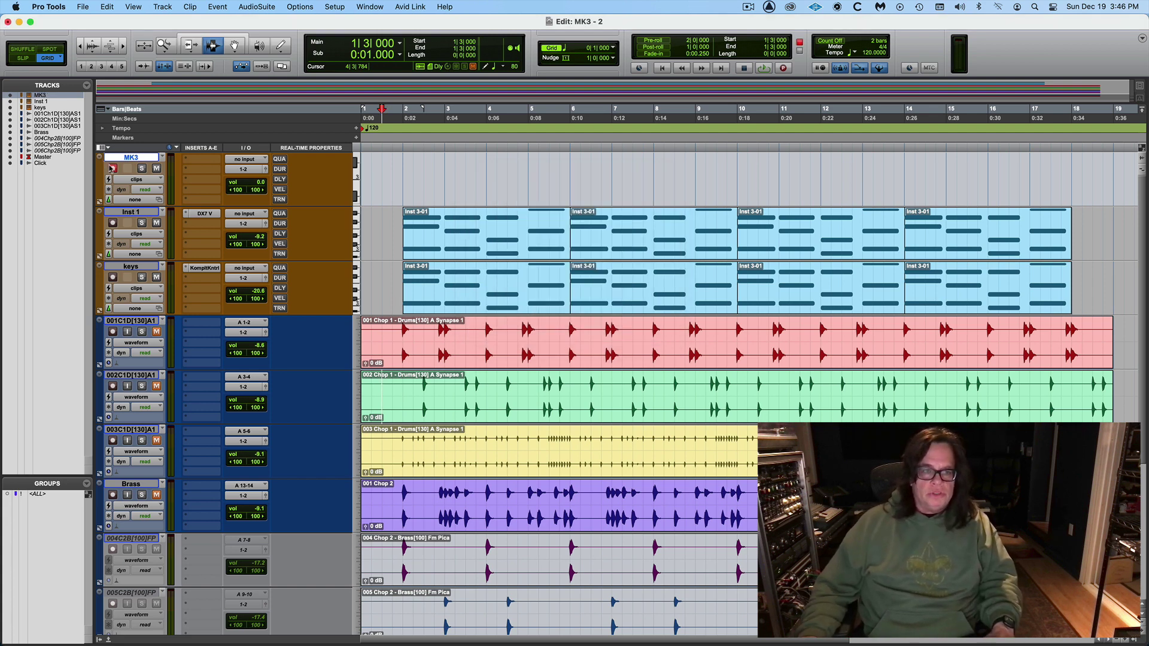
left_click(186, 162)
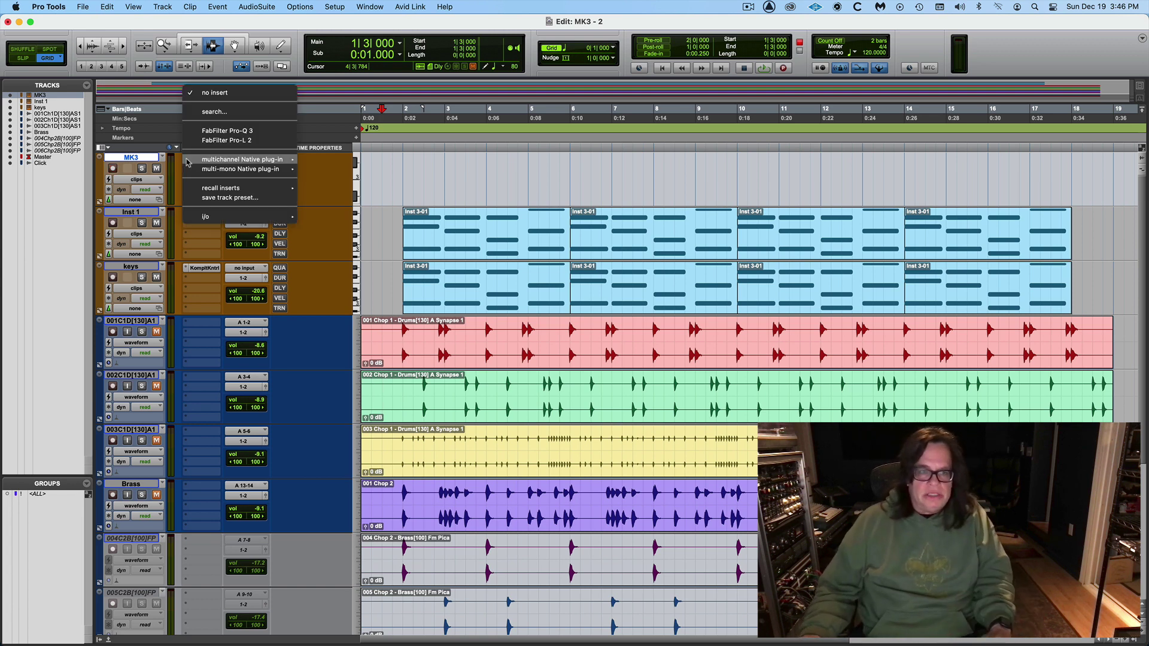
mouse_move(269, 159)
mouse_move(344, 219)
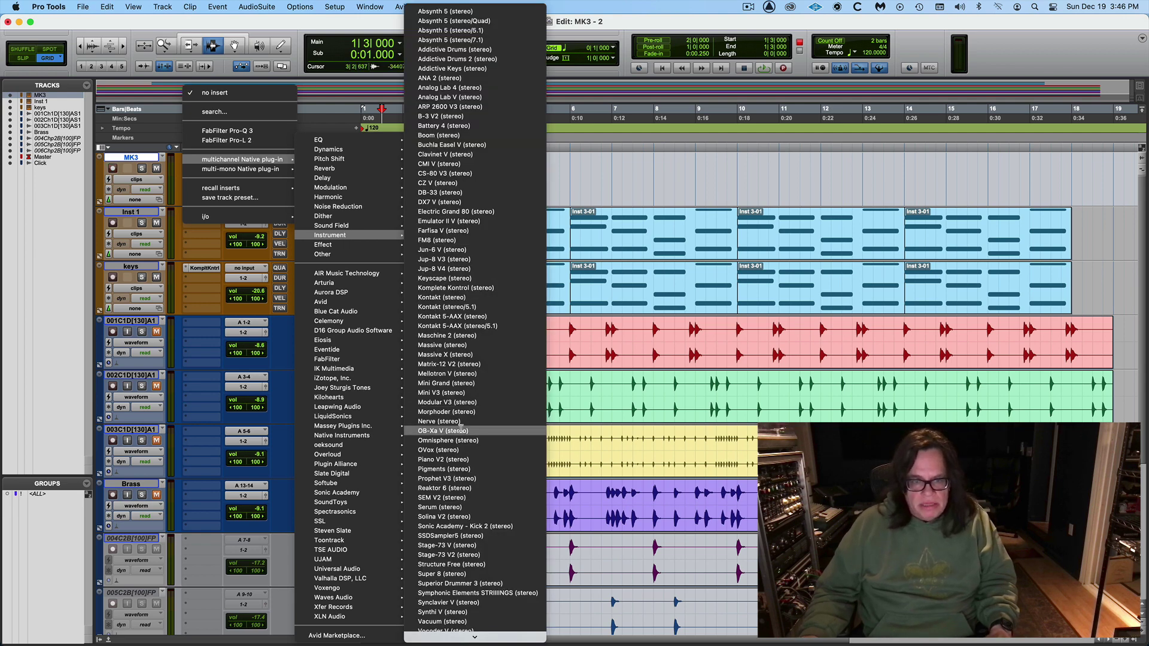
left_click(470, 337)
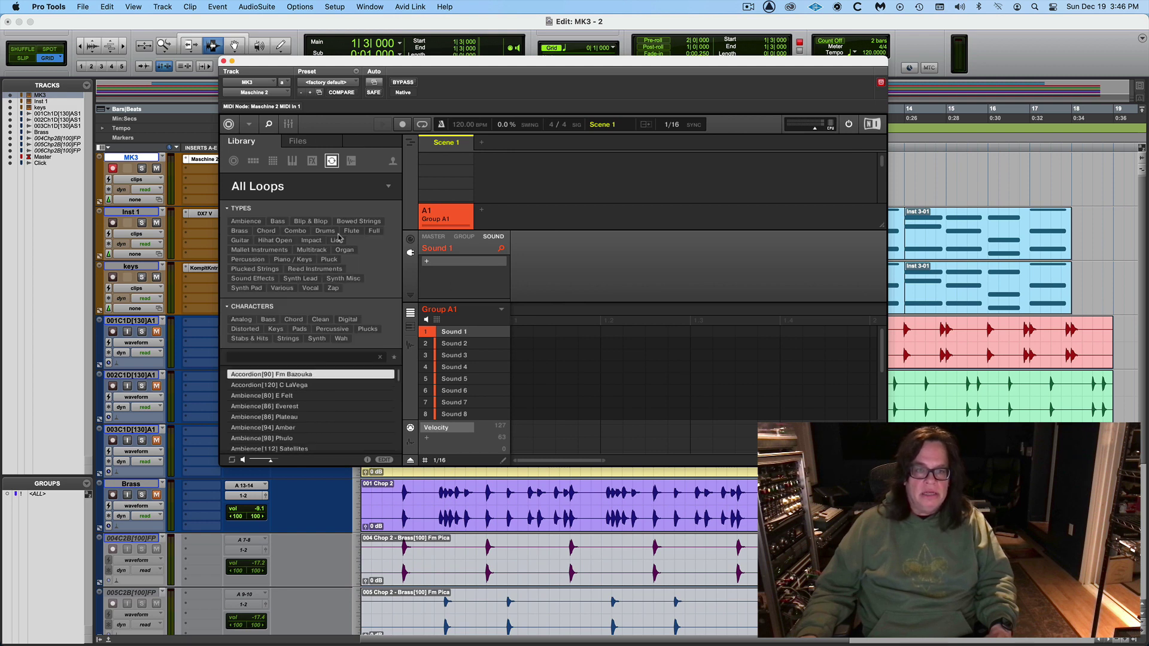
- Quit the standalone Maschine 2, saving its project as "test with eleanor scratch - day 3", and return to Pro Tools
left_click(576, 619)
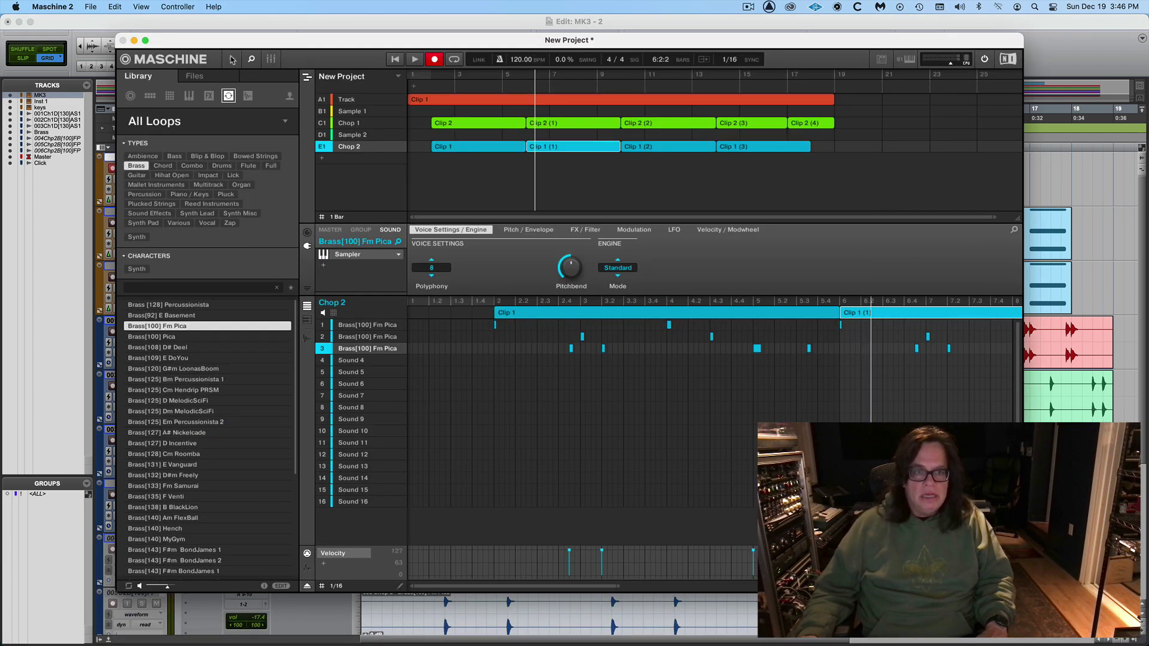
key("super+q")
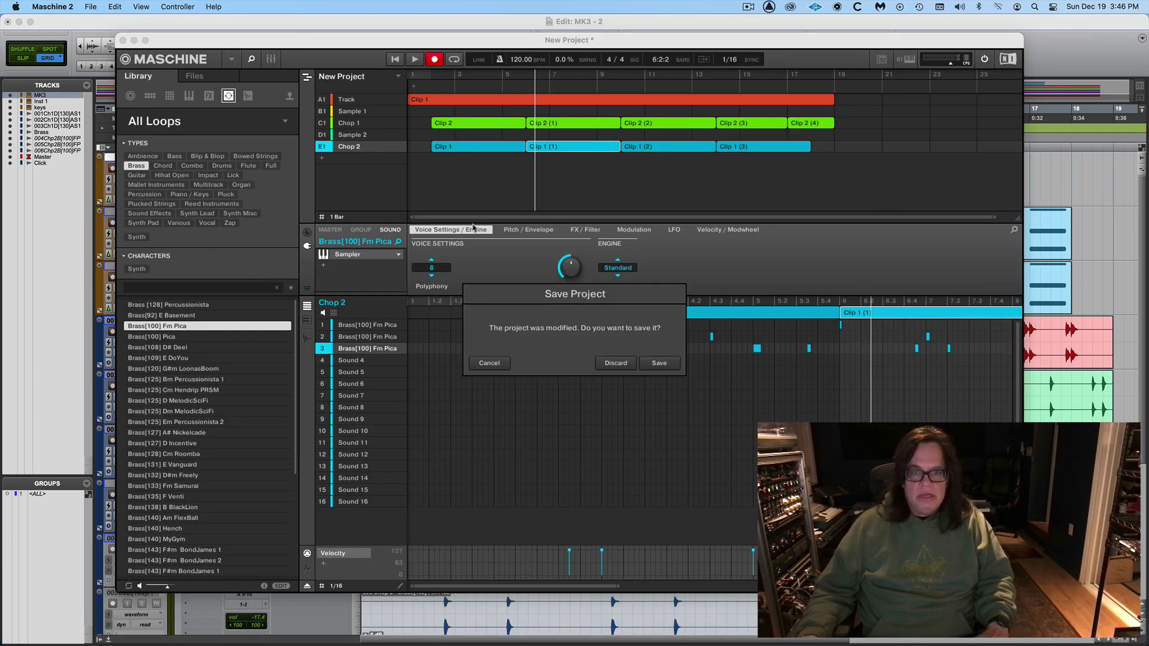
left_click(658, 364)
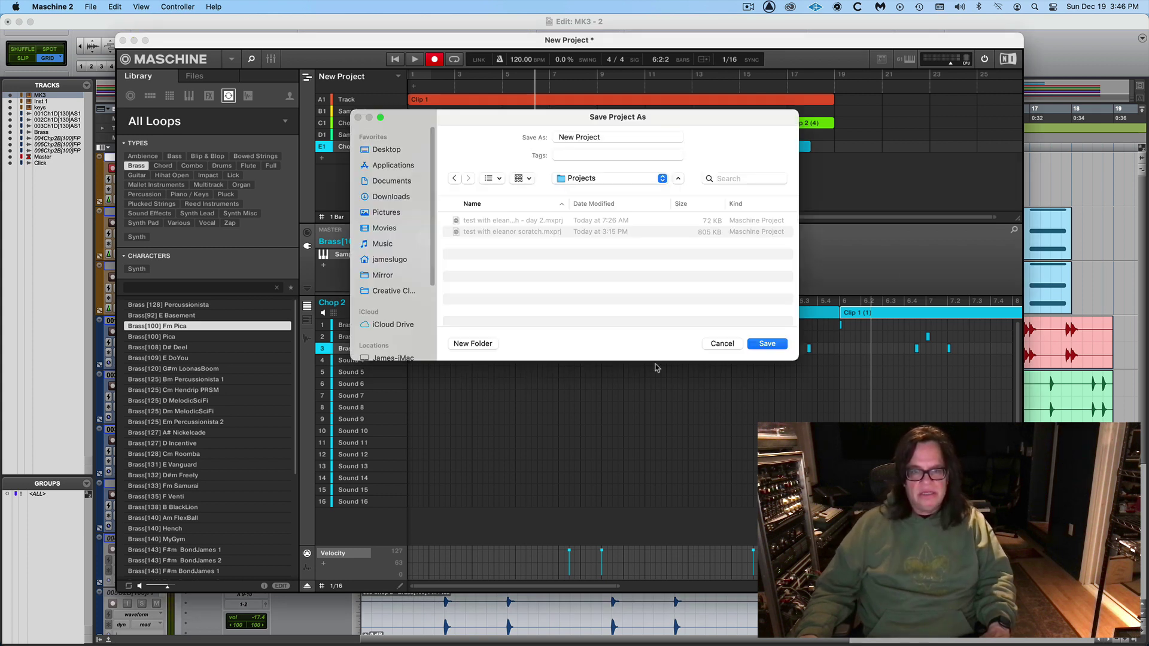
left_click(500, 222)
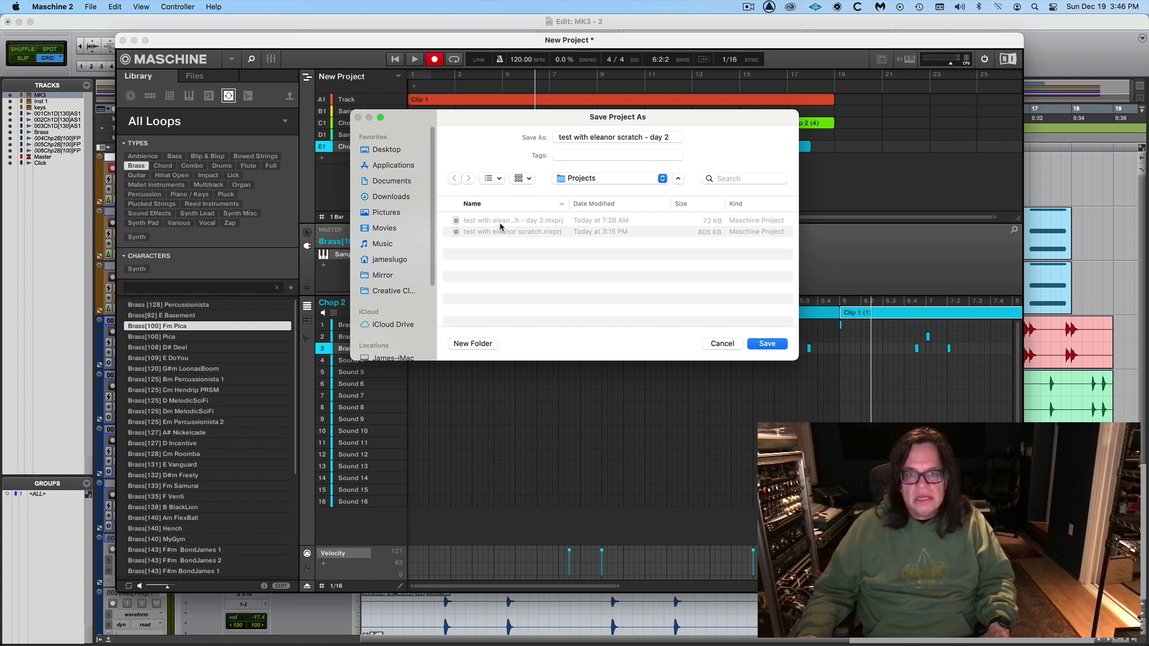
left_click(676, 137)
key("BackSpace")
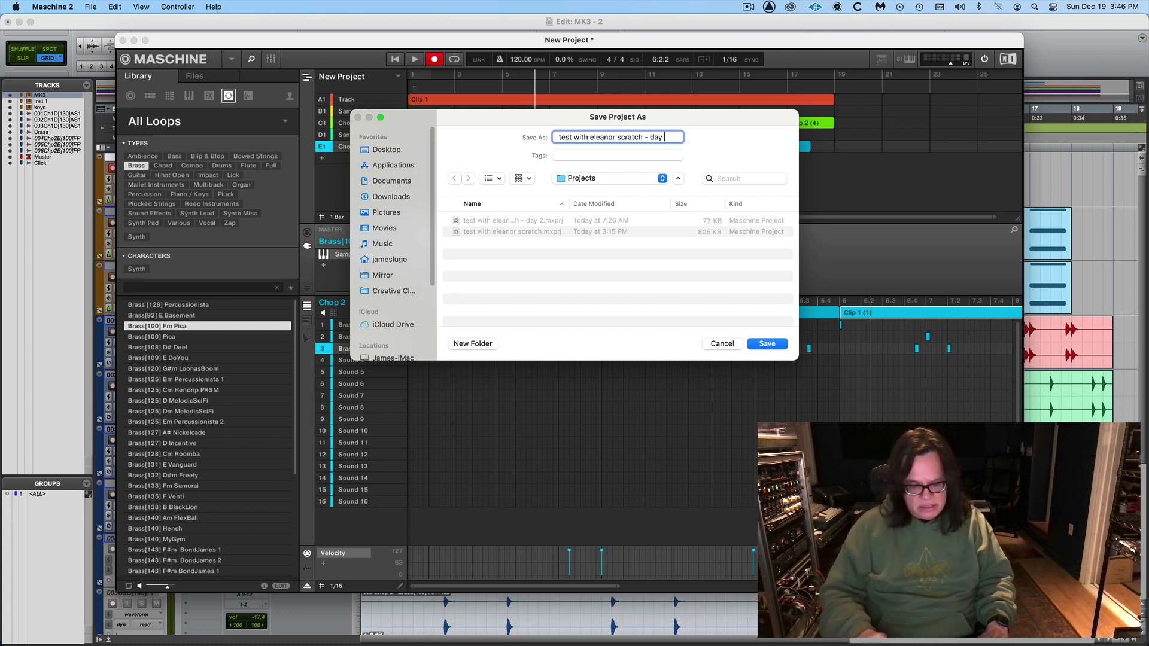
type("3")
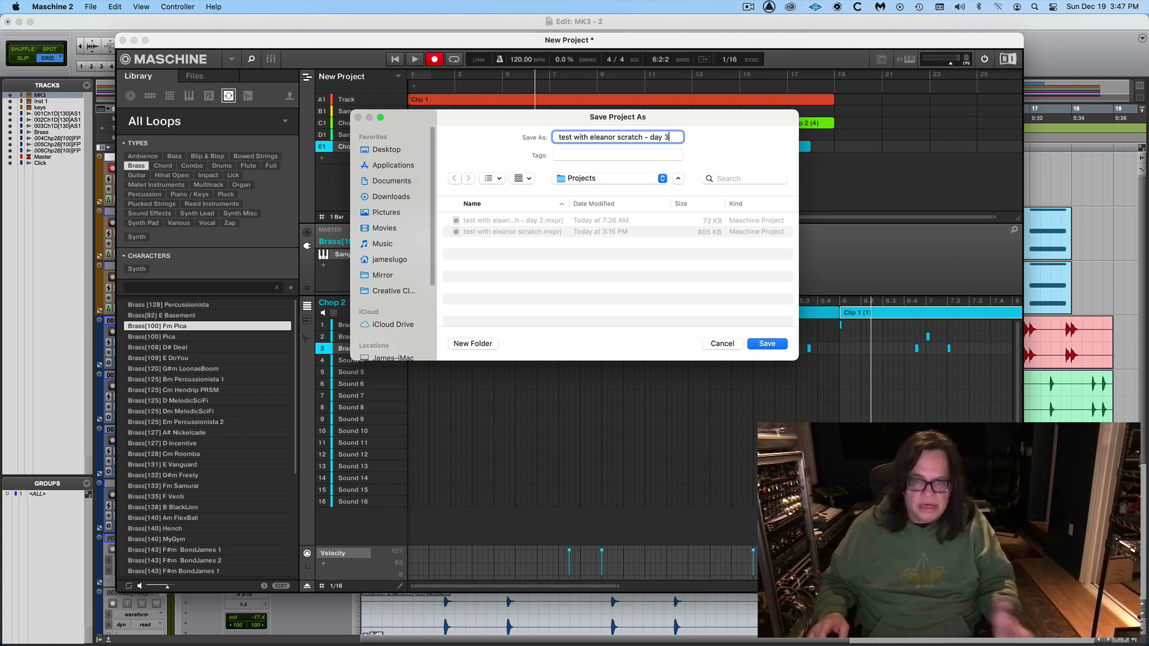
key("Return")
key("super+Tab")
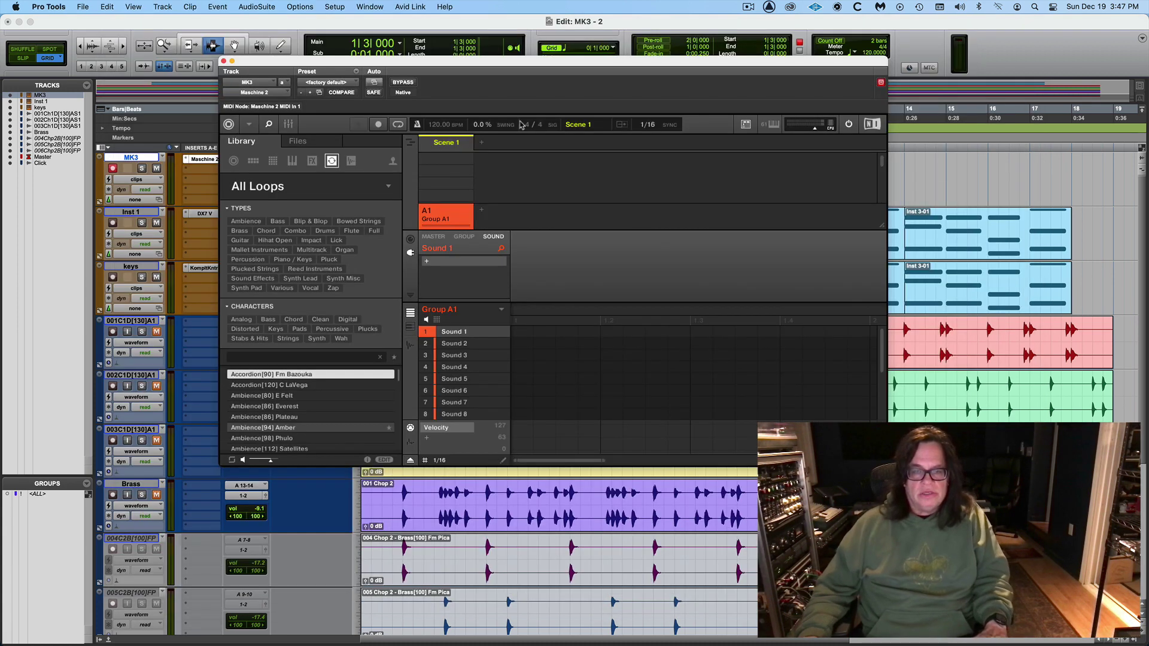
- Set the Maschine 2 plug-in view to Large and switch it from the Ideas view to the Song arrangement
left_click_drag(395, 68, 386, 40)
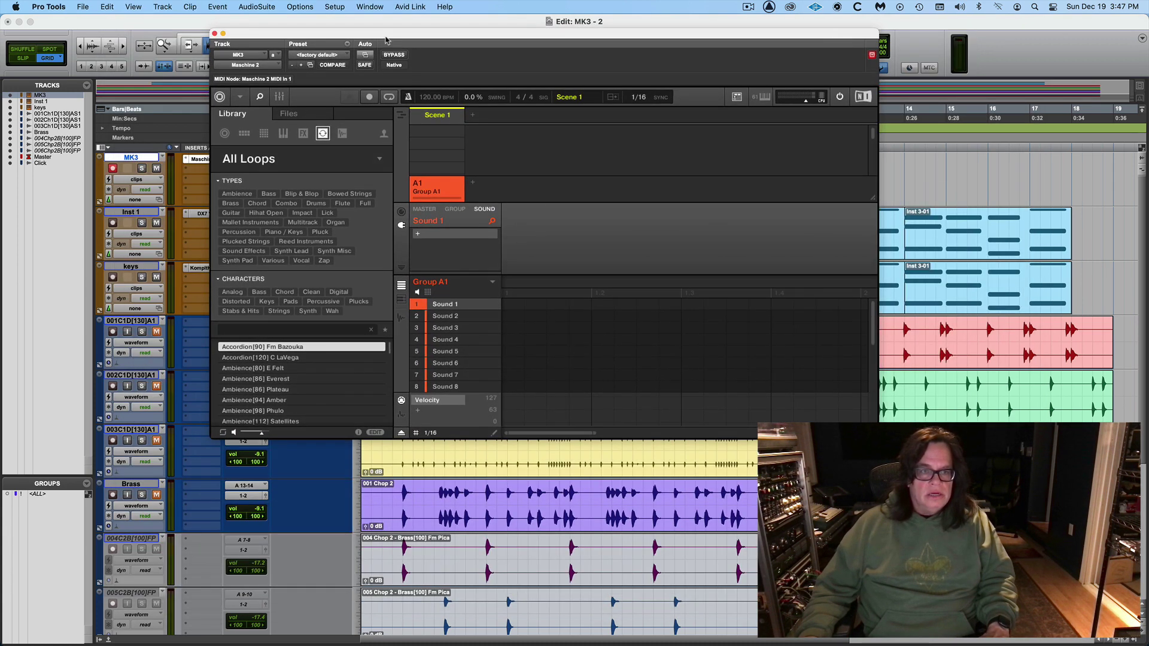
left_click(83, 8)
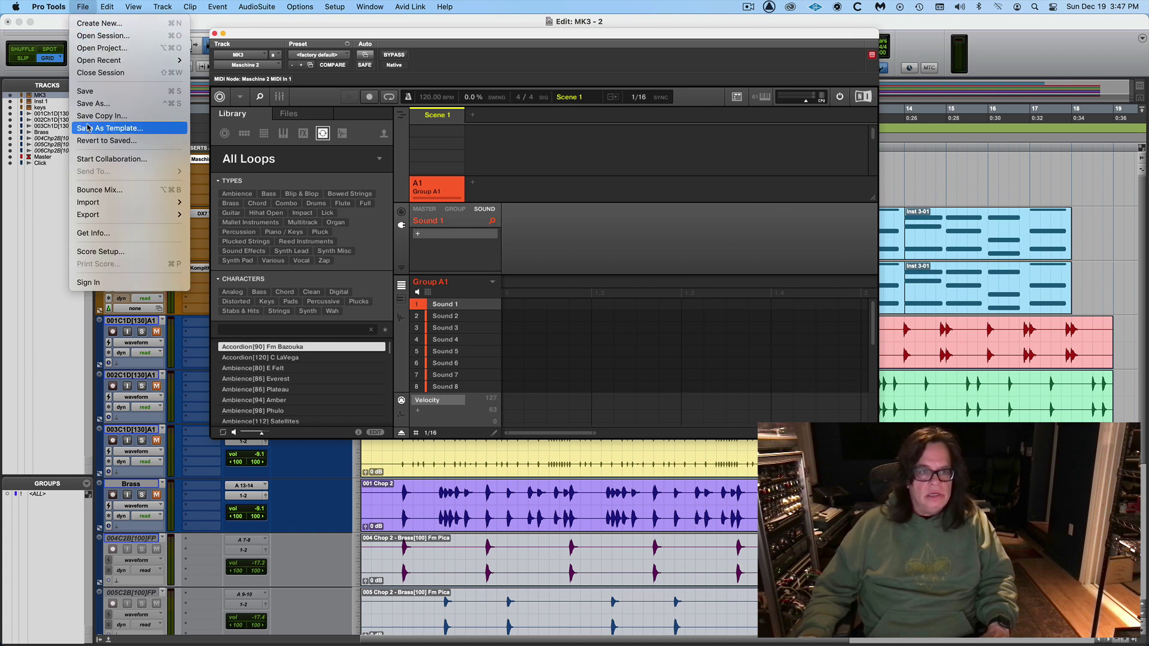
left_click(438, 38)
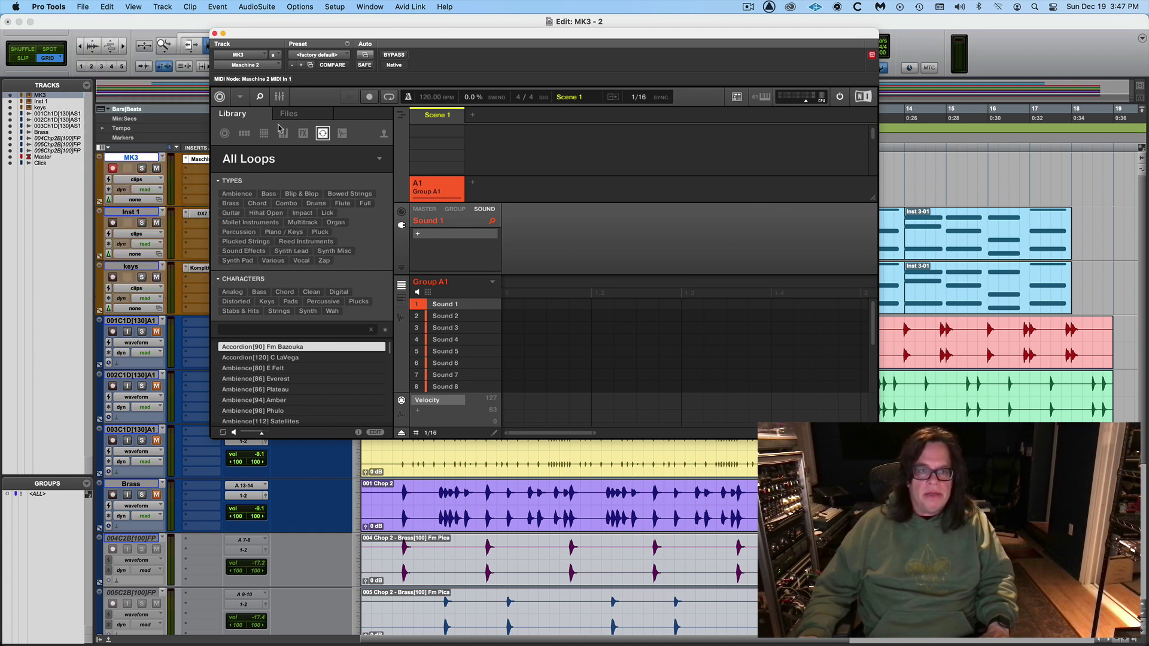
left_click(240, 98)
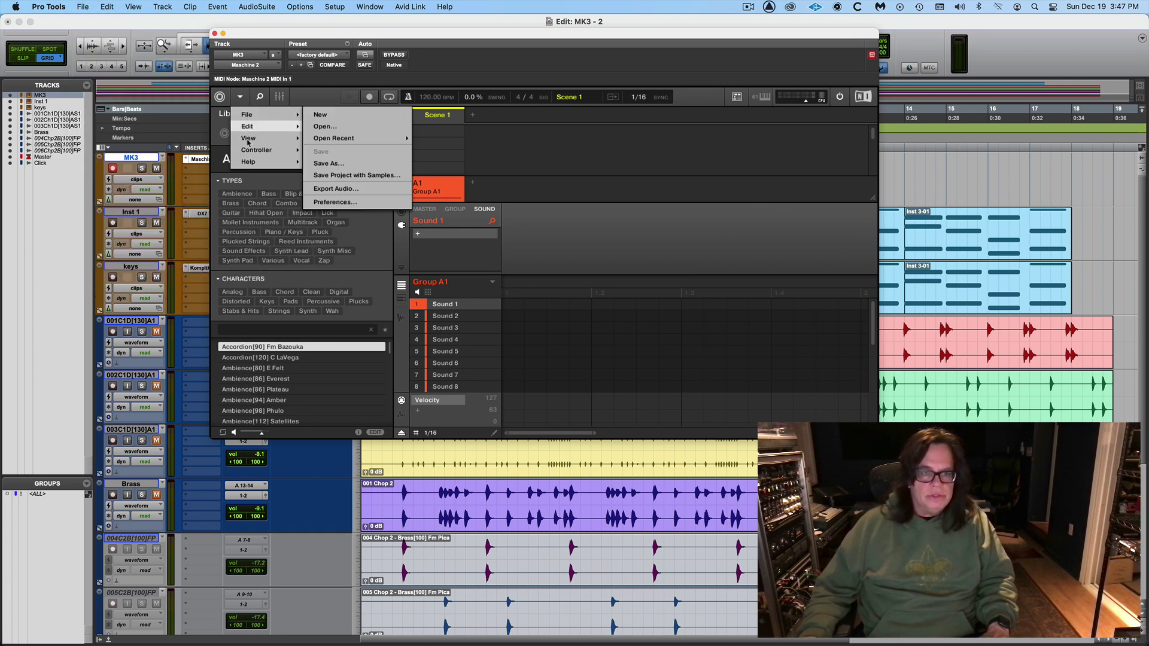
mouse_move(252, 144)
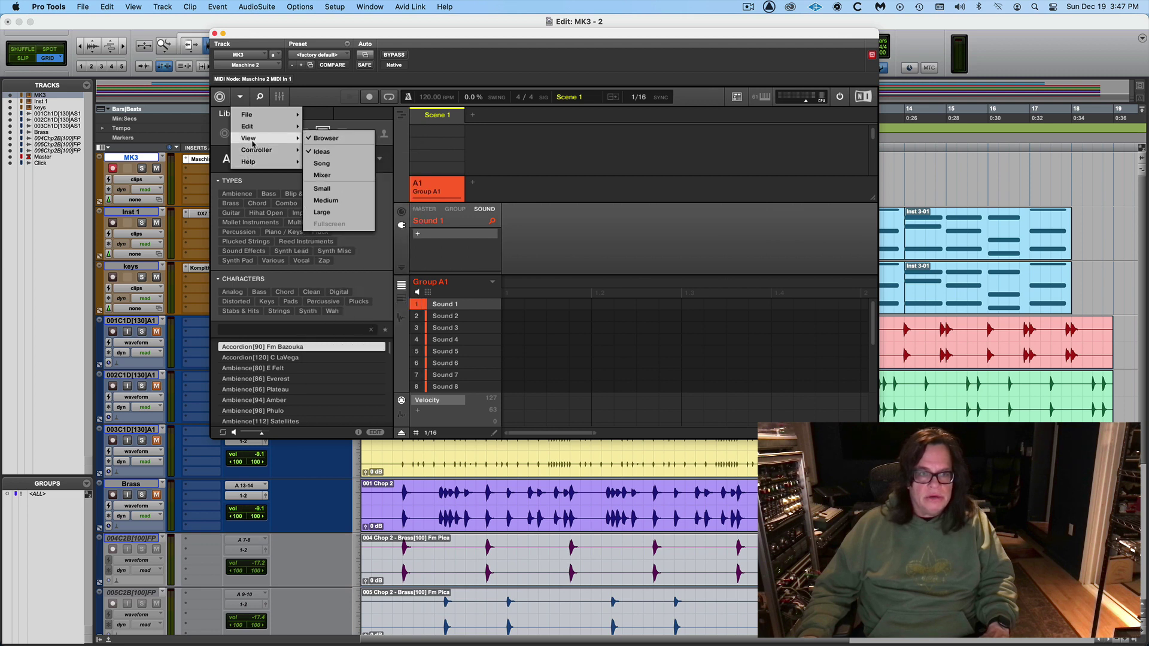
left_click(353, 213)
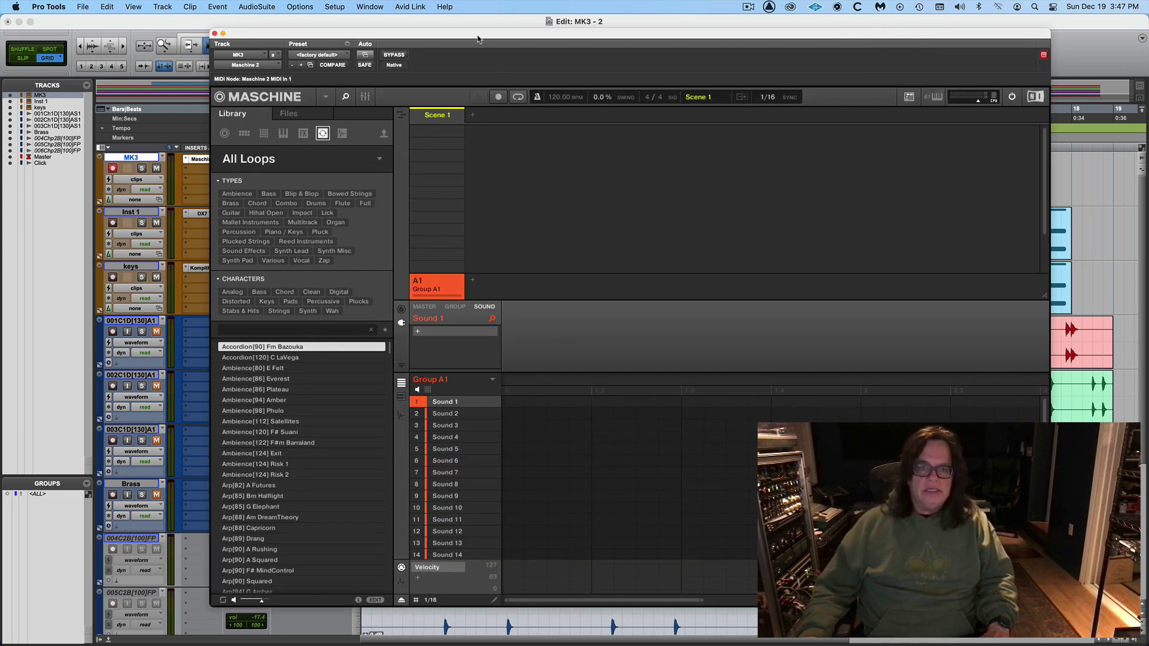
left_click_drag(478, 39, 517, 78)
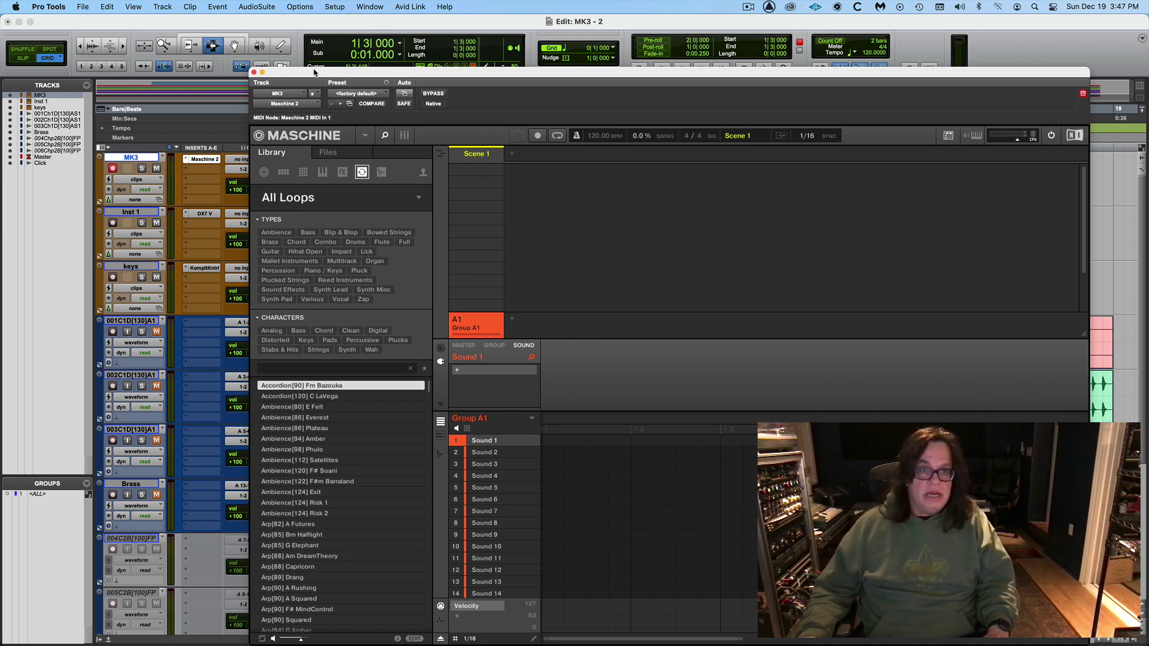
left_click_drag(313, 72, 301, 44)
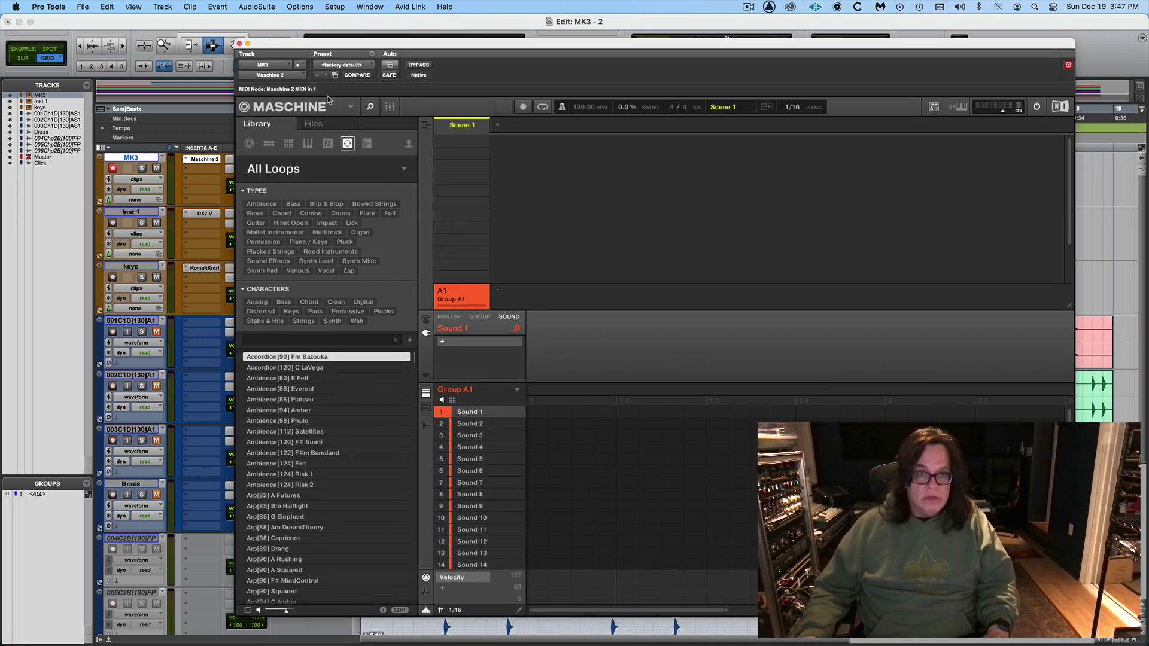
left_click(427, 128)
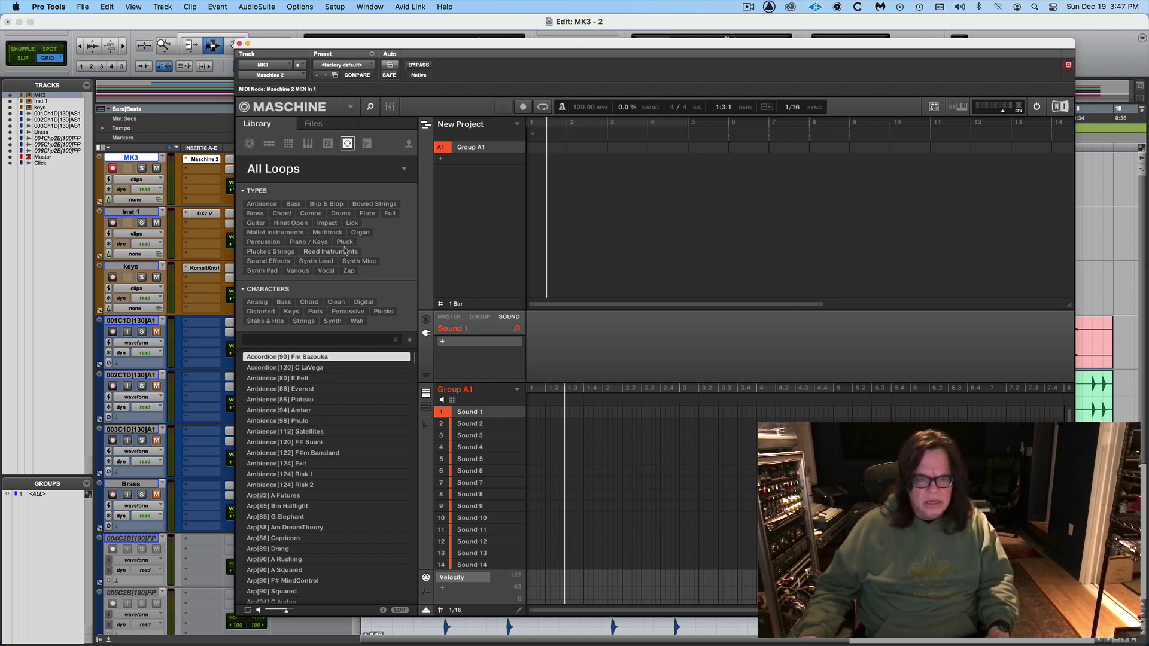
- Filter the library loops by Drums and audition clap loops such as Beacons, CandyFloss, Fusion and Melt
left_click(343, 217)
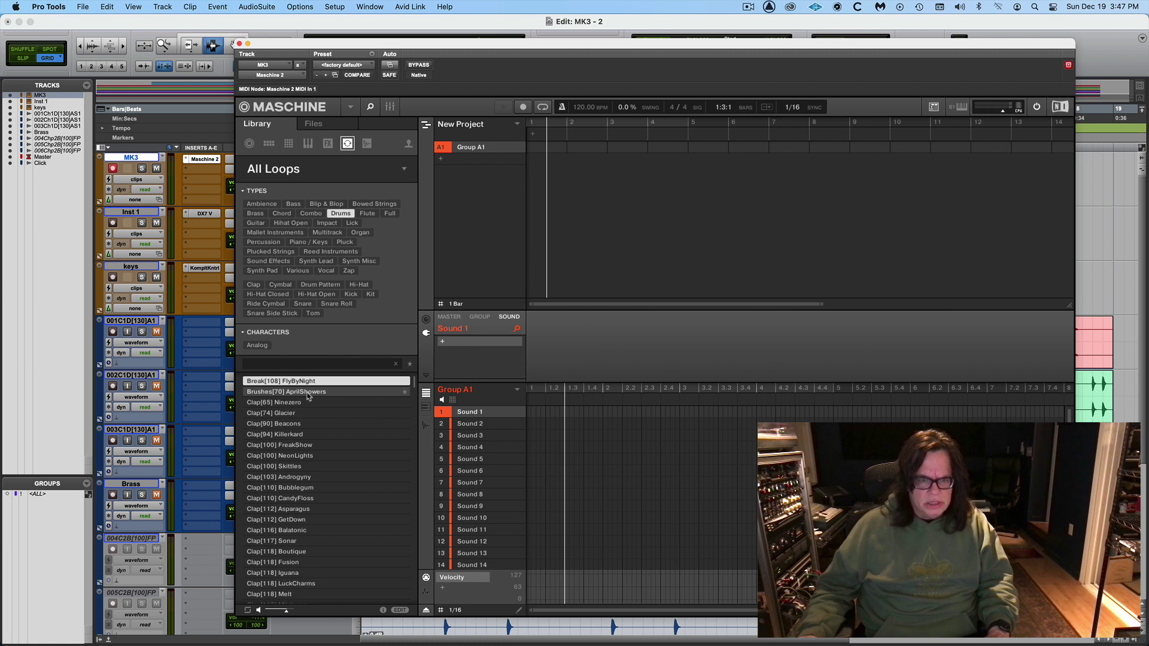
left_click(297, 424)
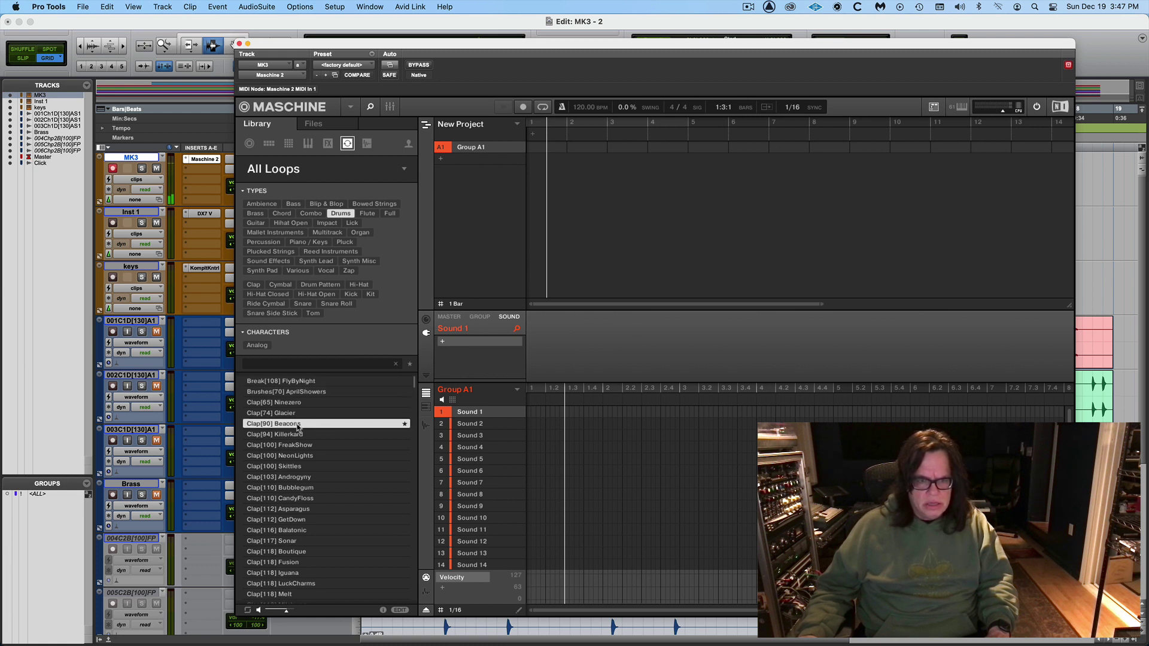
left_click(286, 467)
left_click(286, 499)
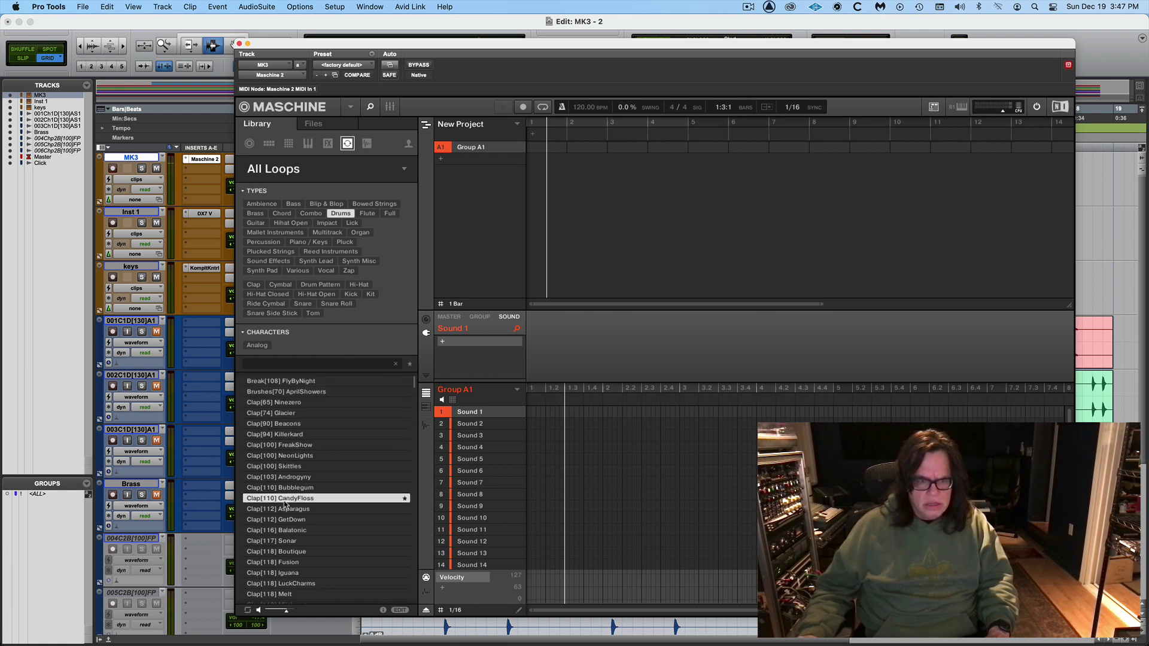
left_click(282, 541)
left_click(281, 563)
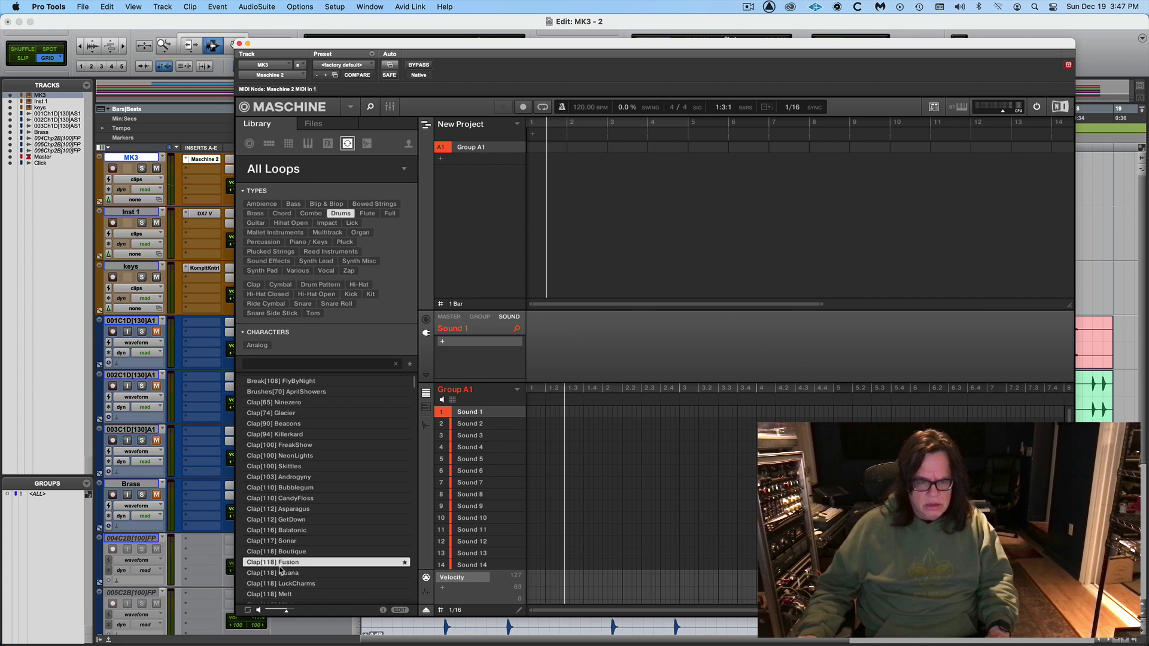
left_click(277, 594)
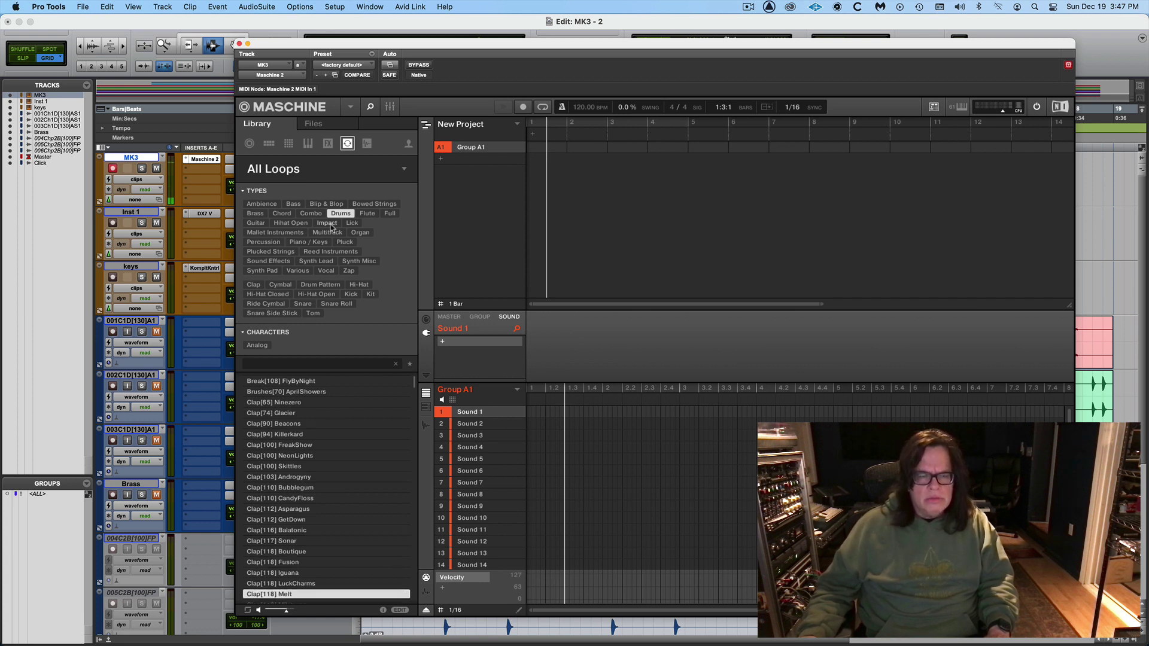
- Narrow the drum loops to Kit, audition Drums[130] D TheIntergallatic 2 and remove the Kit filter
left_click(370, 294)
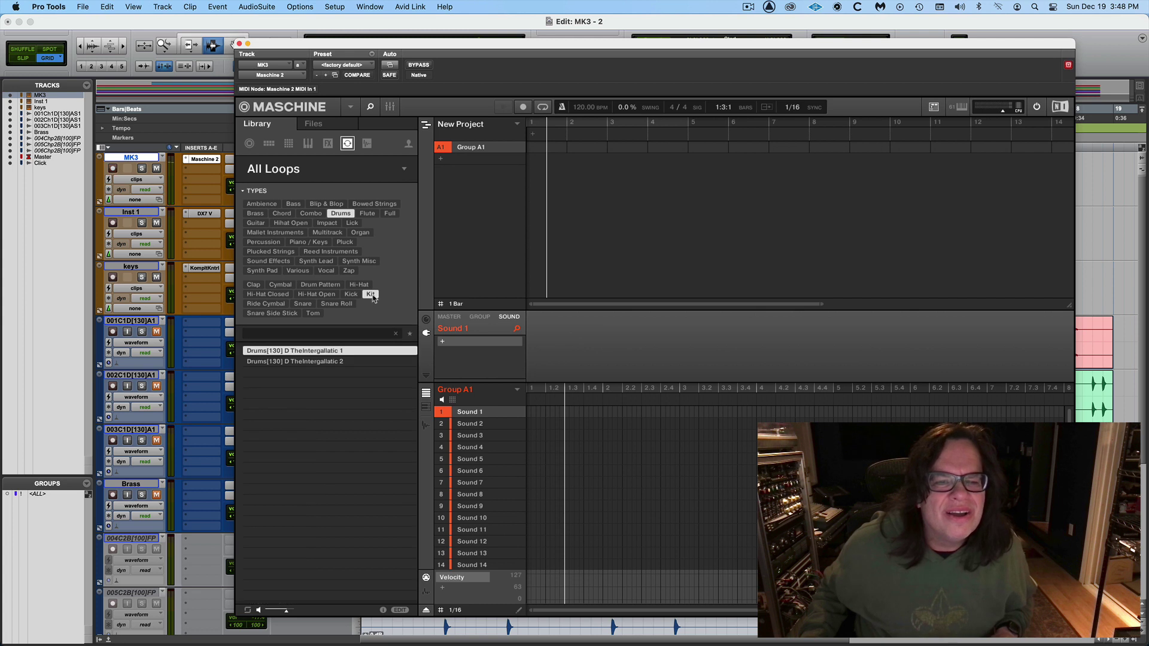
left_click(295, 361)
left_click(370, 294)
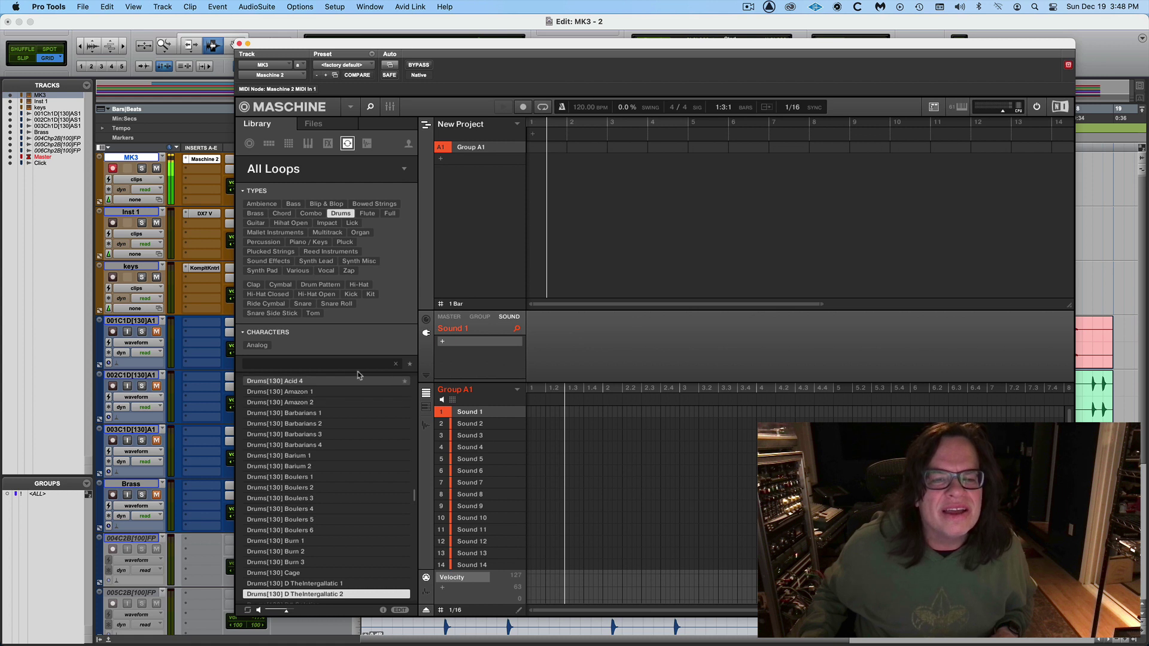
- Browse further through the drum loops, audition Drums[148] Lux 2 and start the session's playback
left_click_drag(414, 501, 414, 514)
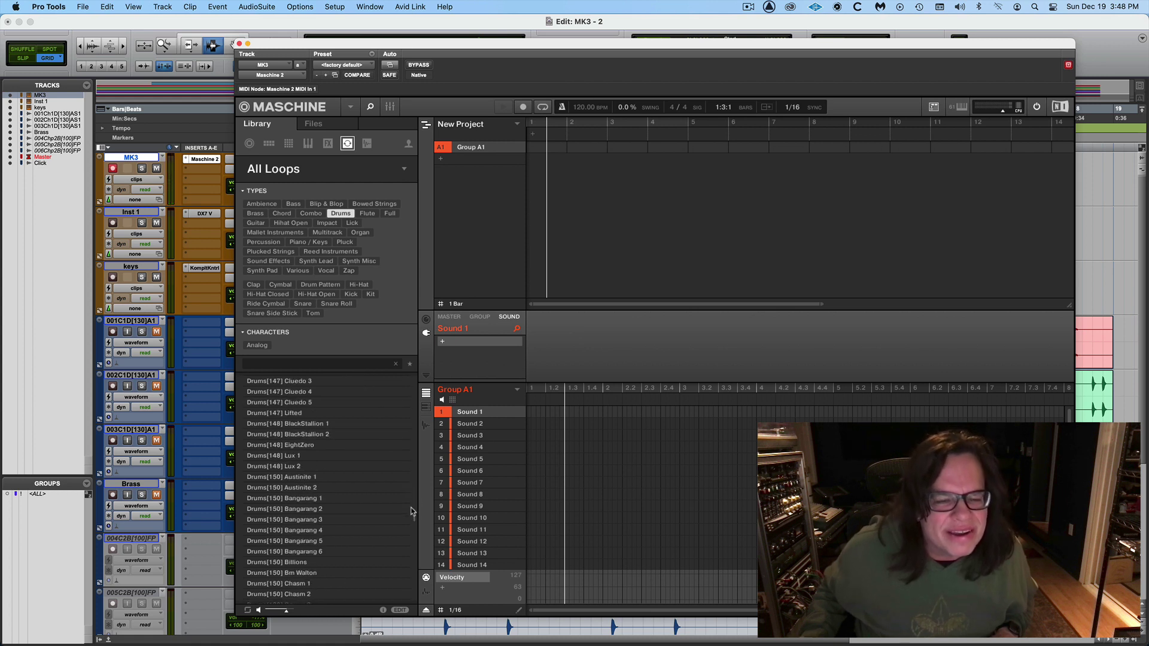
left_click(403, 498)
left_click(308, 467)
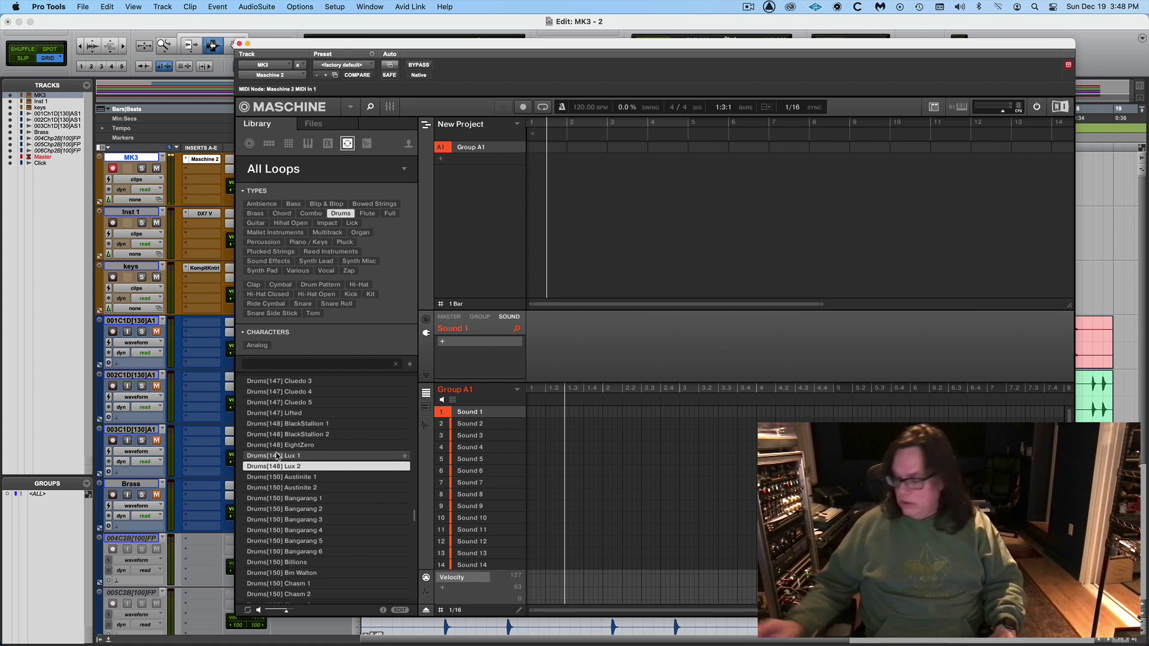
key("space")
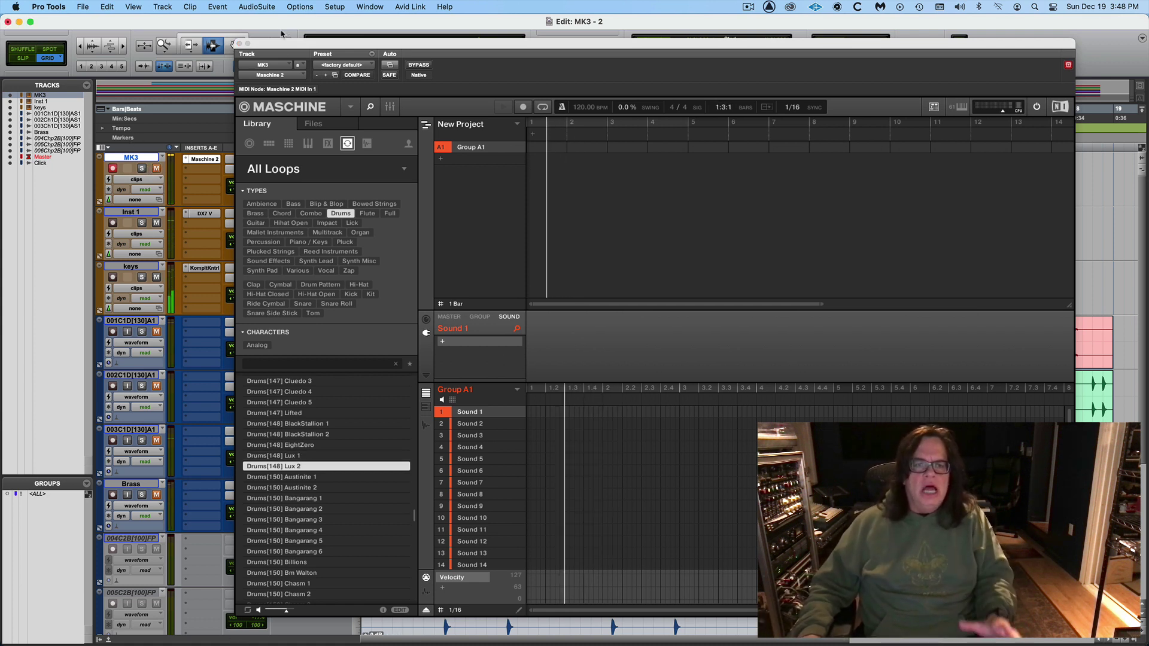
- Lower the MK3 track's volume to -9.2 dB and return the stopped session to its start
left_click_drag(279, 46, 427, 58)
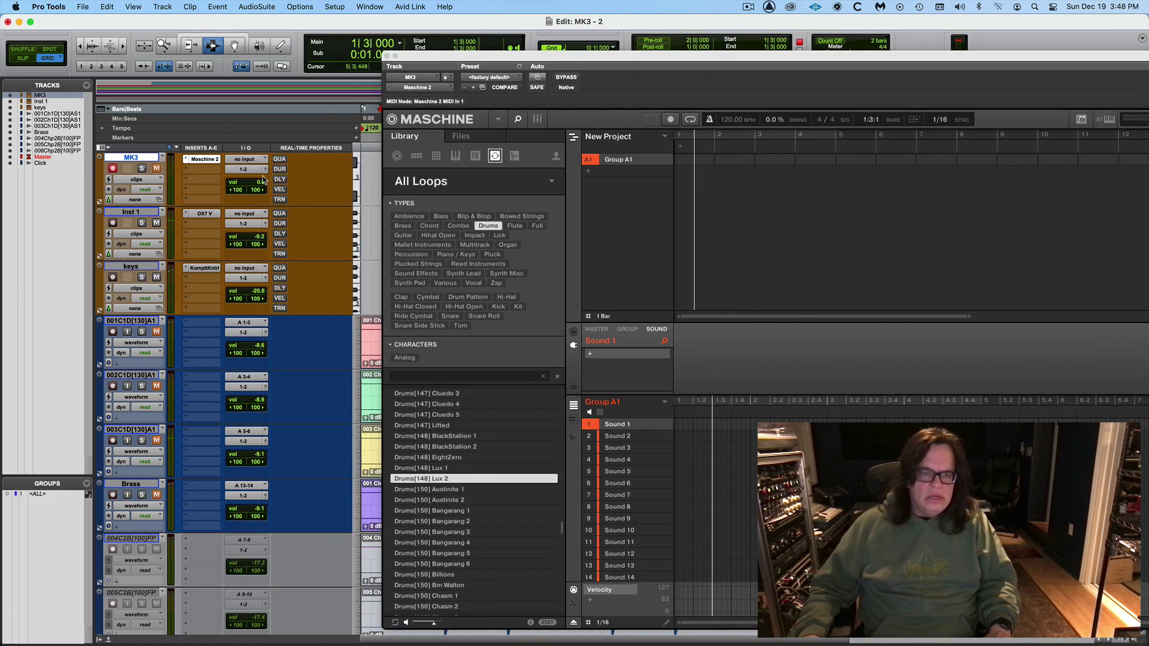
left_click_drag(262, 179, 263, 185)
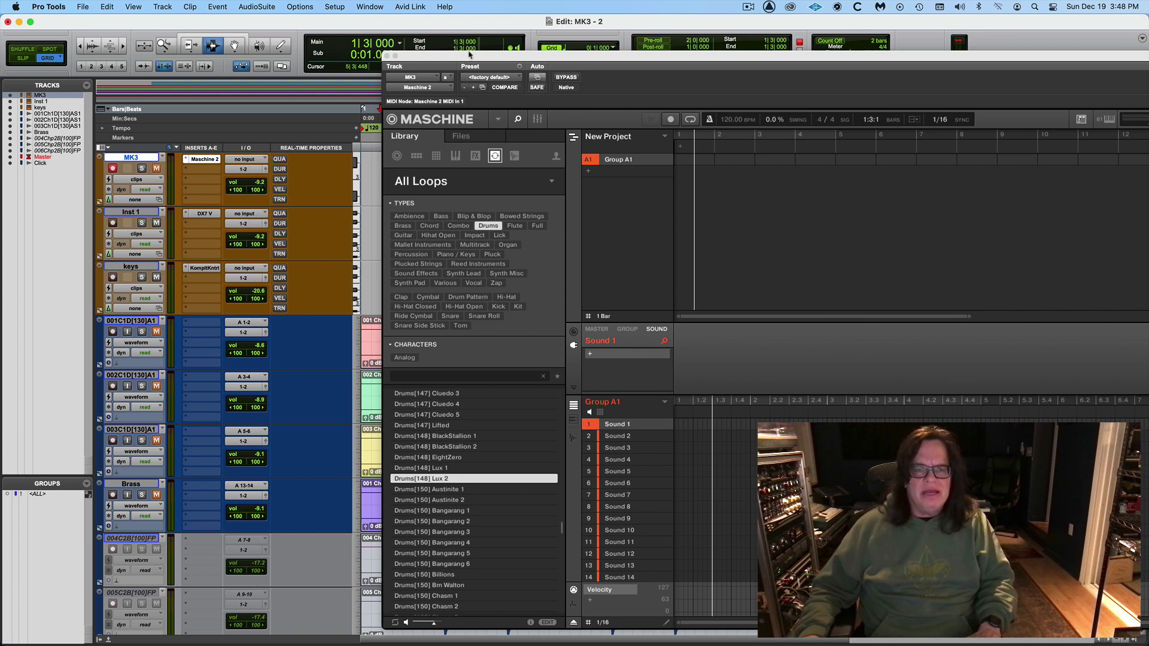
left_click_drag(470, 54, 285, 25)
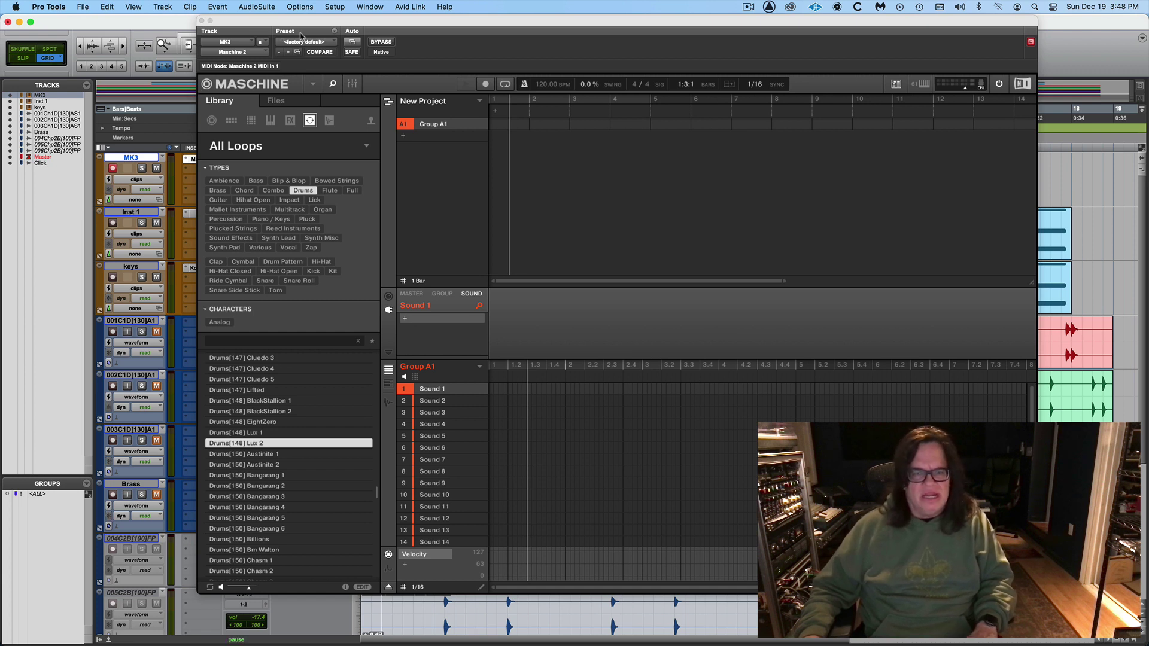
key("space")
key("space")
key("Return")
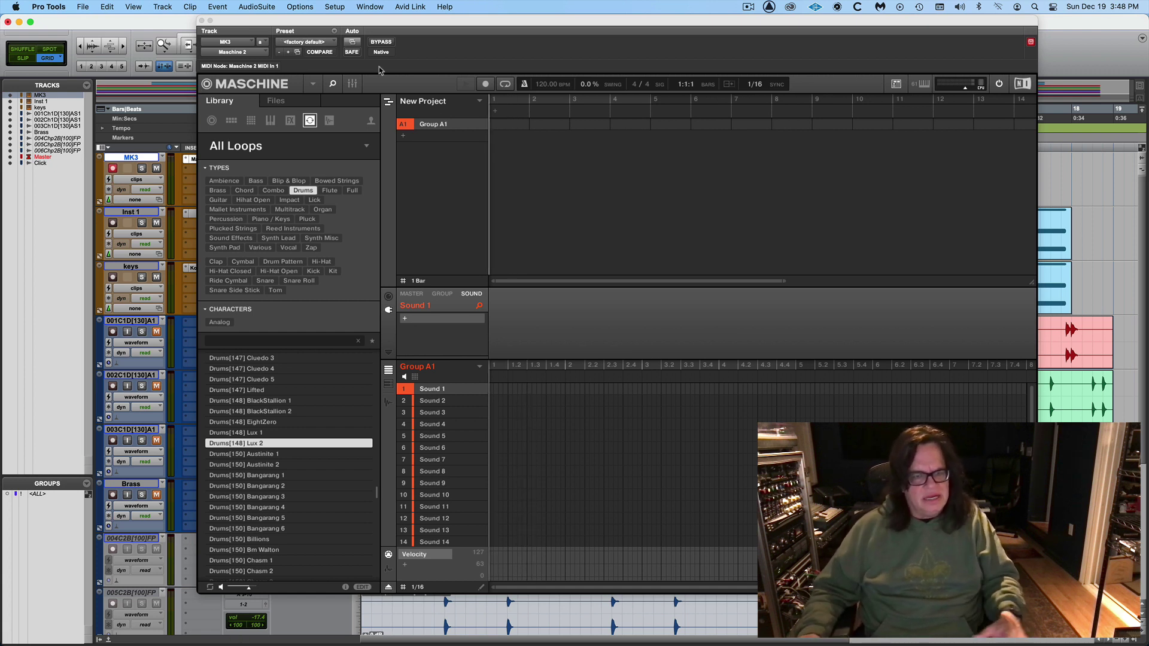
- Audition drum loops from Drums[147] Lifted through Drums[148] Lux 2, Drums[150] Bangarang 1, Billions and Bm Walton to Chasm 2
left_click(243, 369)
left_click(243, 387)
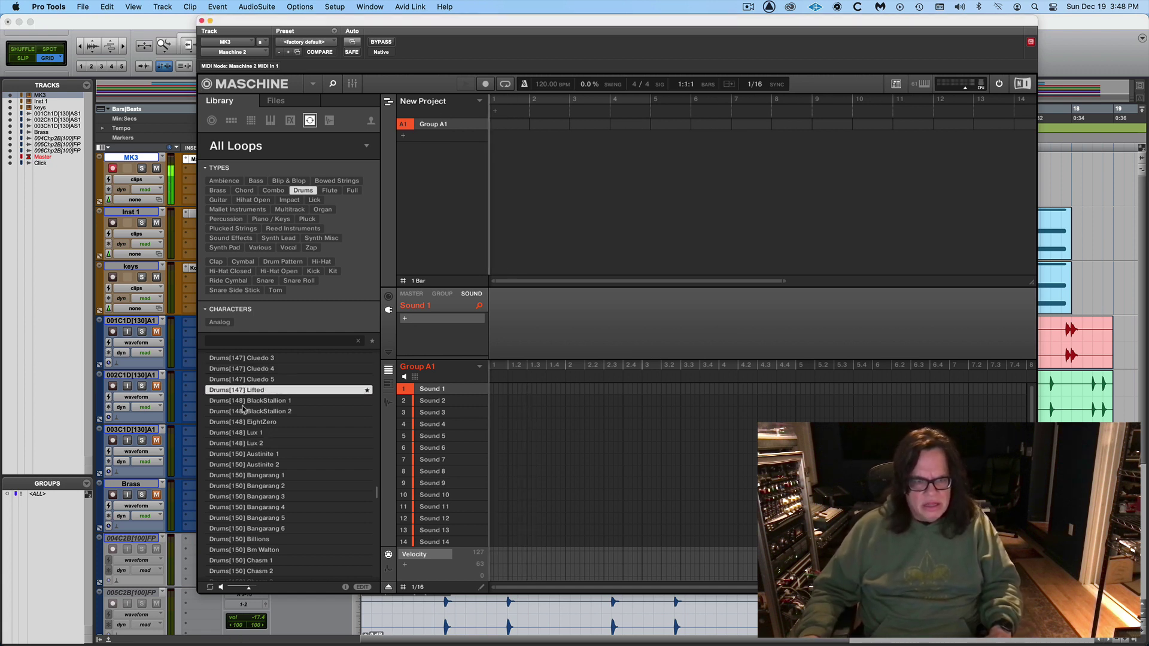
left_click(243, 443)
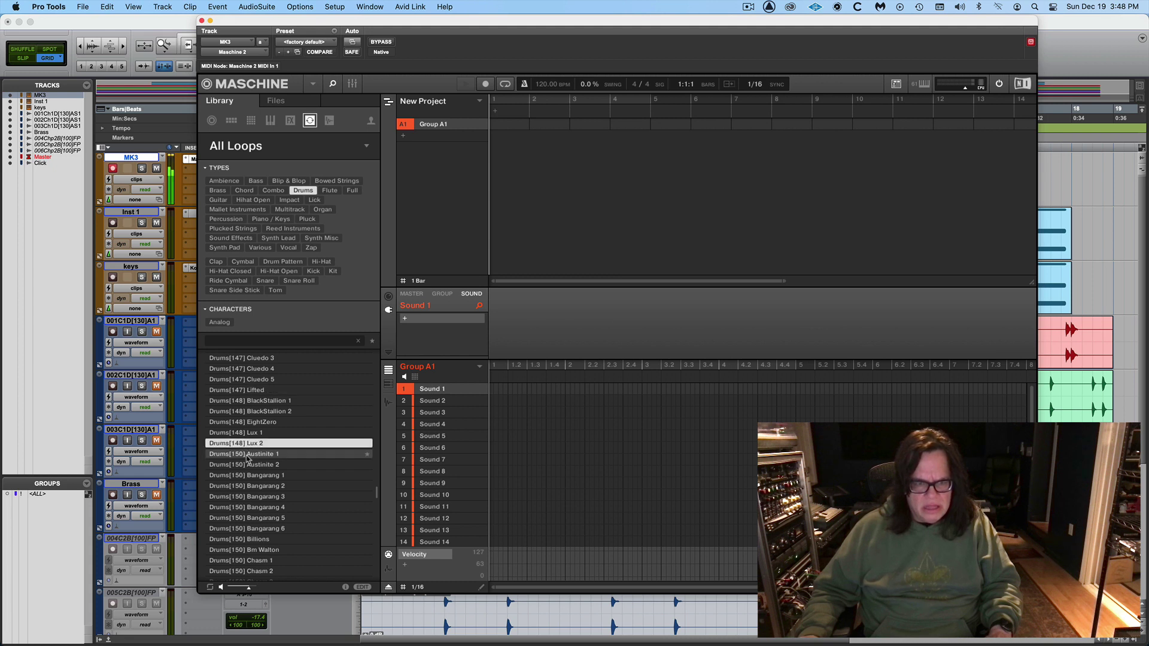
left_click(245, 454)
left_click(247, 476)
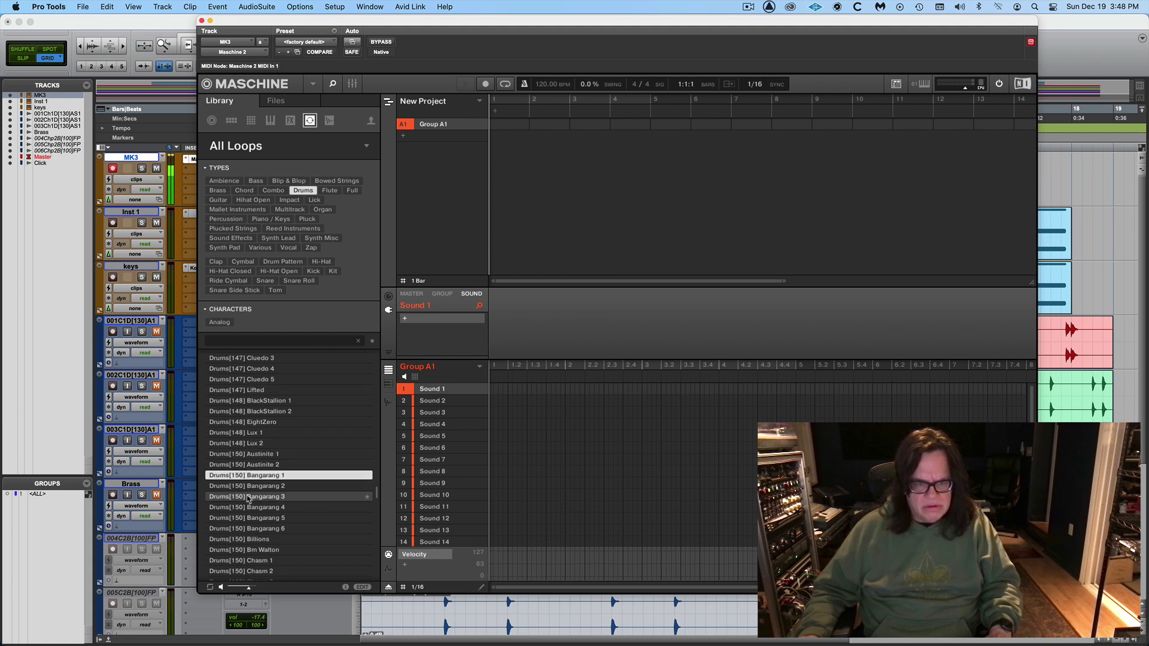
left_click(249, 541)
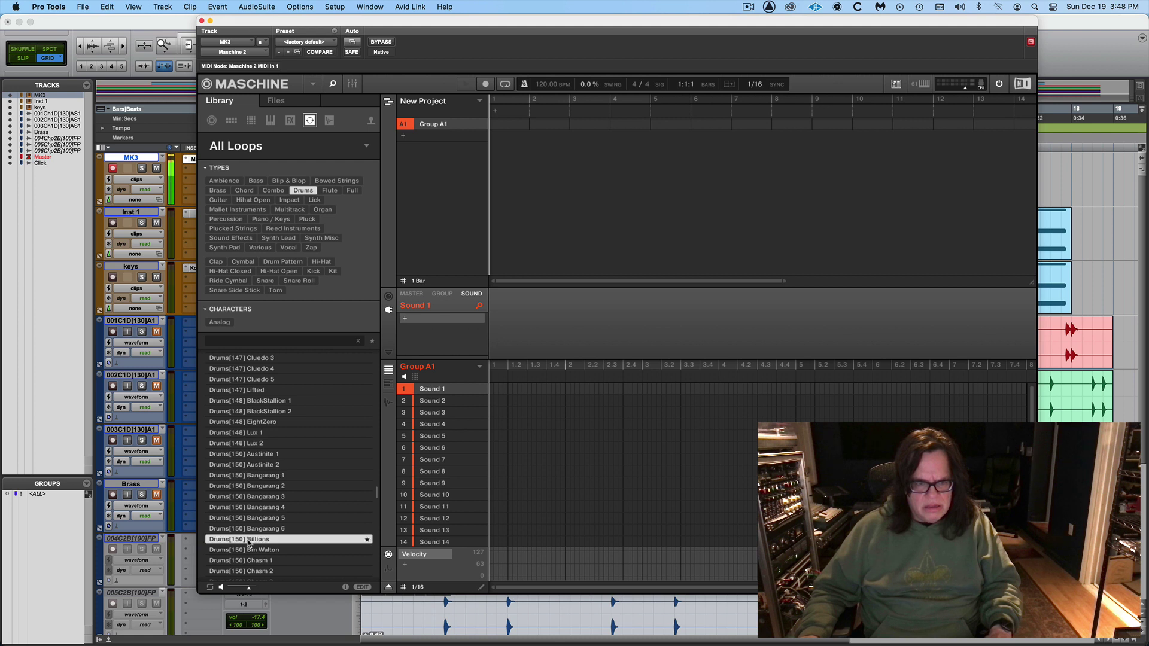
left_click(248, 549)
left_click(249, 561)
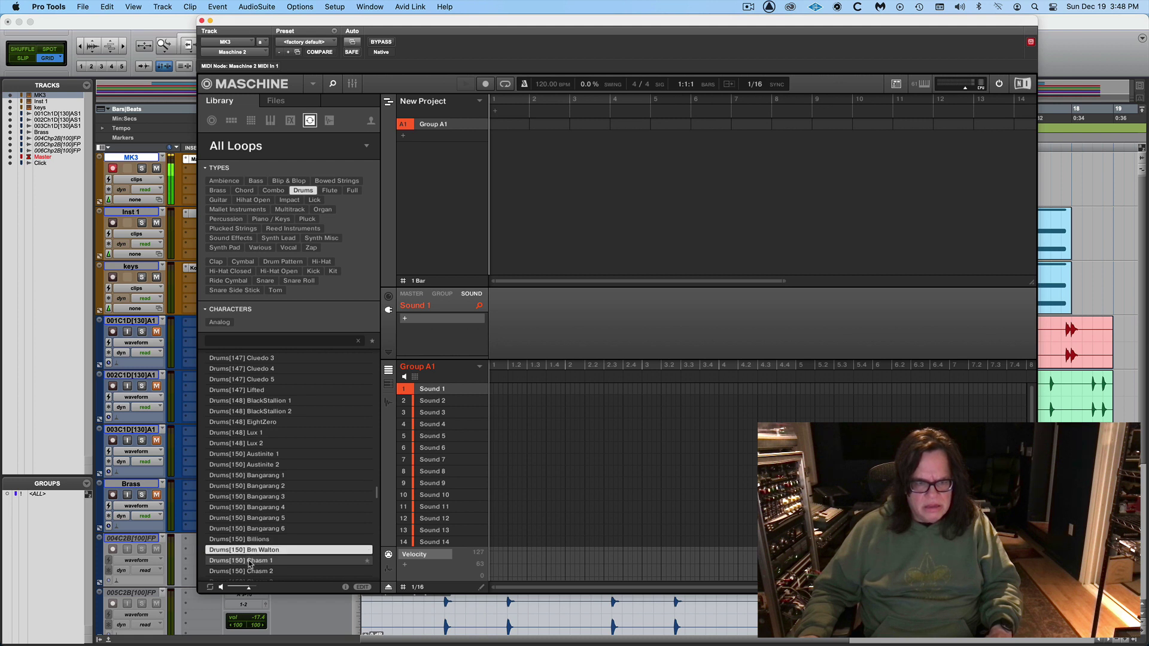
- Browse further down the drum loops and audition Drums[160] Freeze 1 Slice 4, Floss 1, Drums[180] D Rosso and Atman 1
scroll(378, 502, "down", 10)
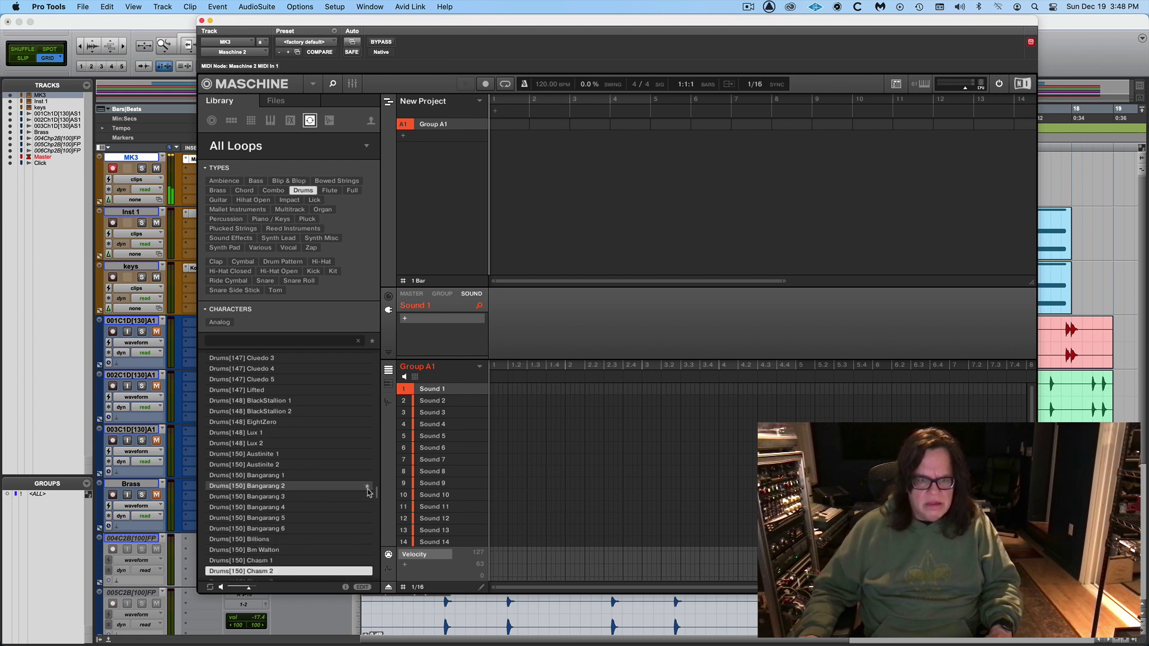
left_click(277, 465)
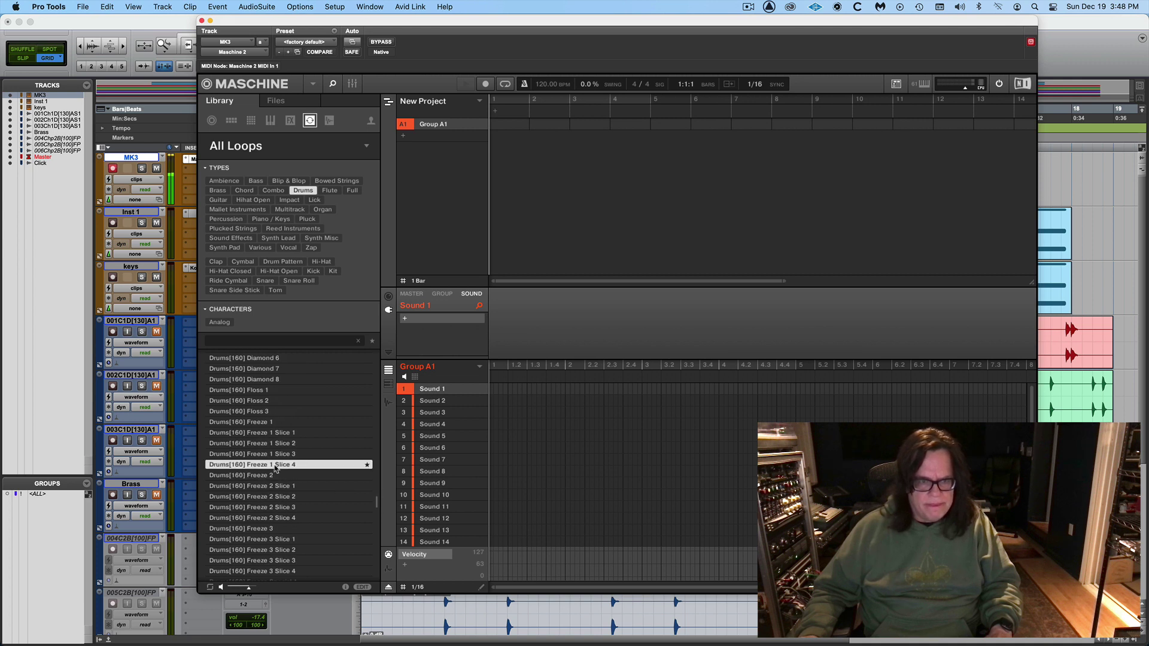
left_click(259, 400)
left_click(258, 392)
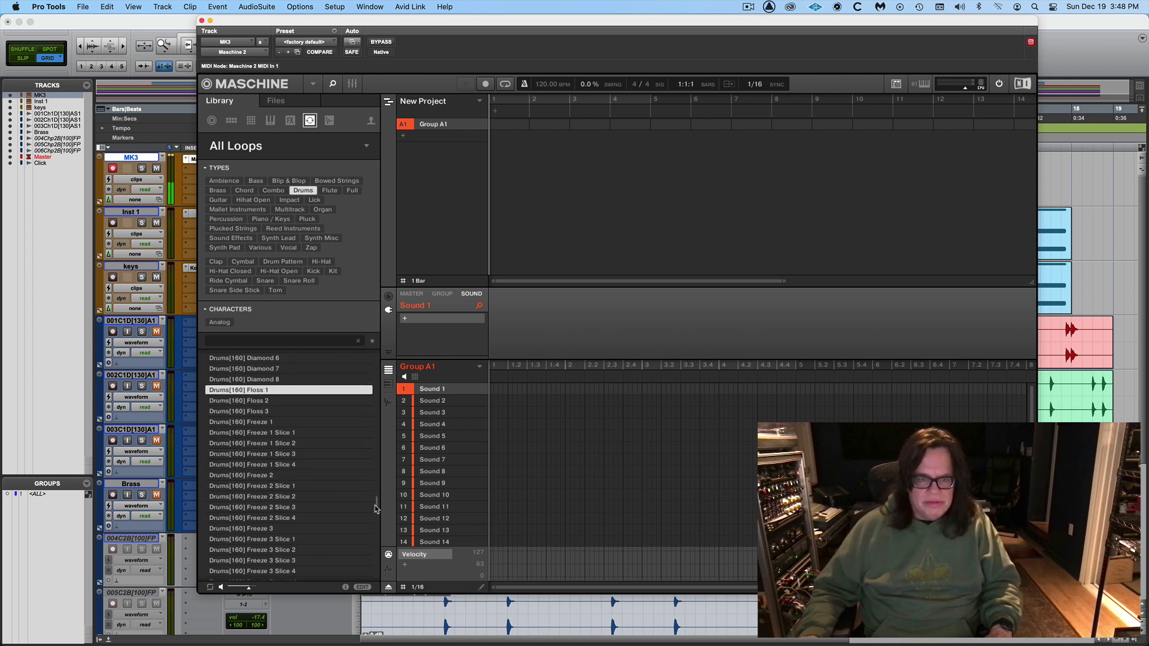
scroll(375, 504, "down", 10)
left_click(268, 476)
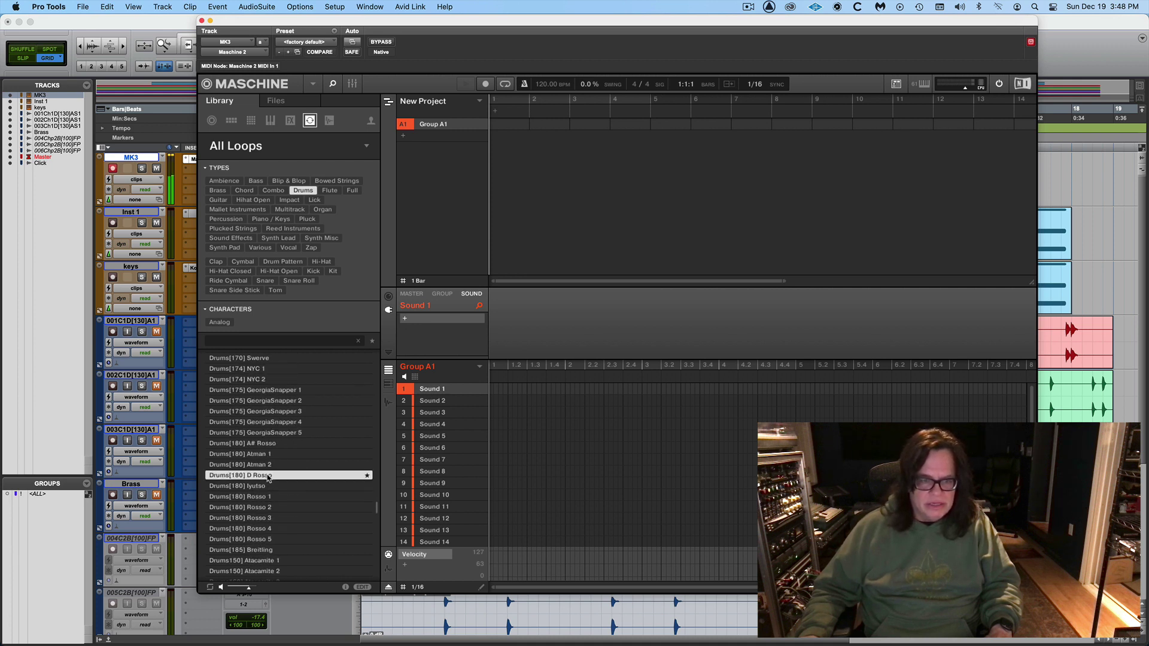
left_click(268, 456)
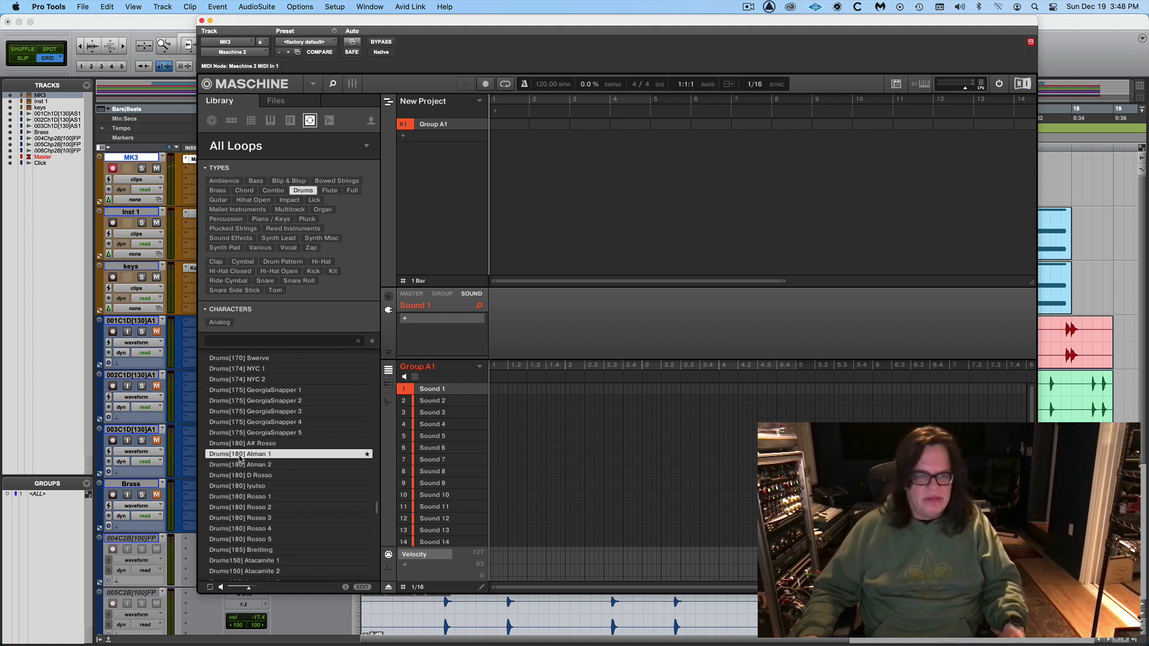
- Compare NYC 2, GeorgiaSnapper 4 and A# Rosso, and load Drums[180] Atman 1 into Sound 1 of Group A1
left_click(253, 370)
left_click(253, 379)
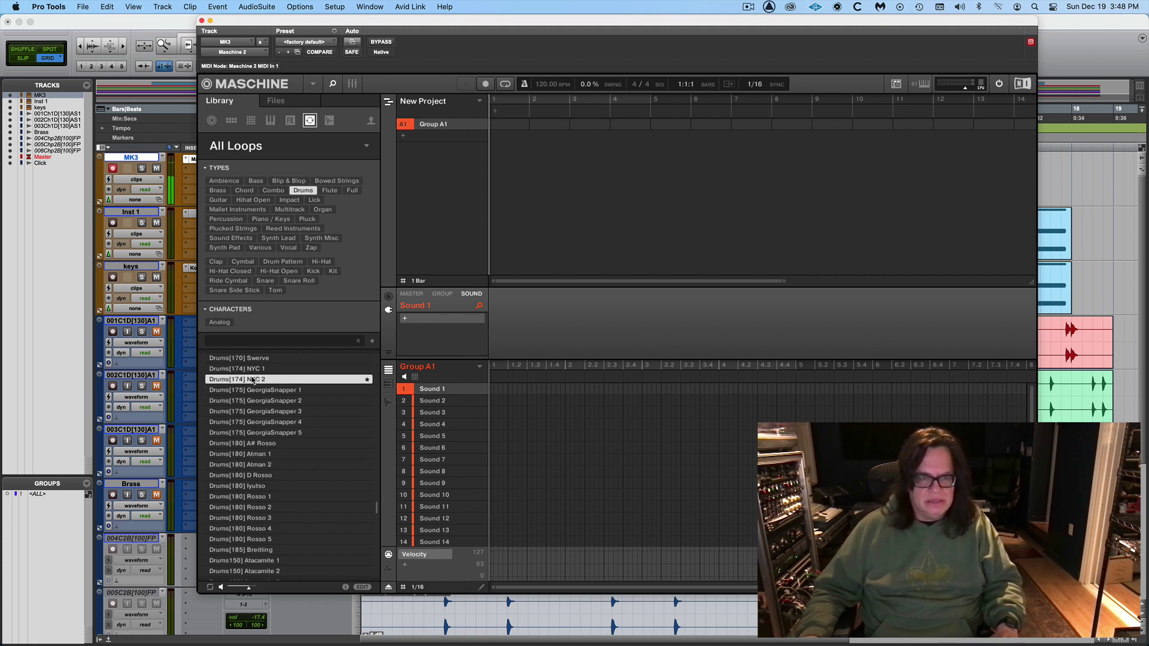
left_click(246, 423)
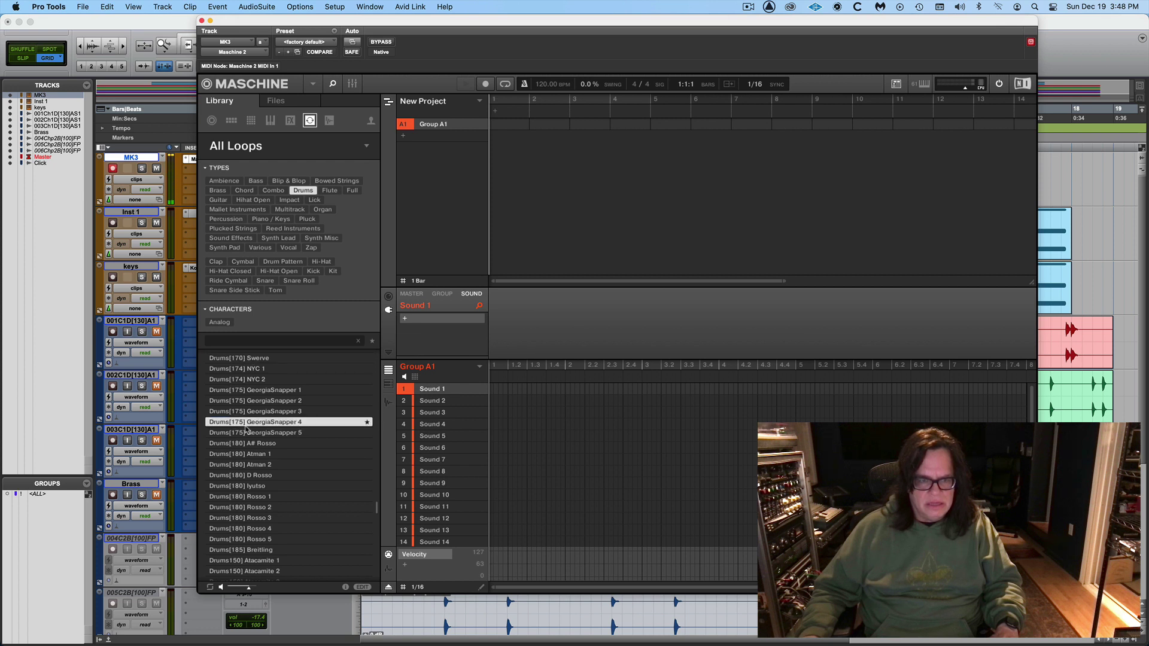
left_click(245, 444)
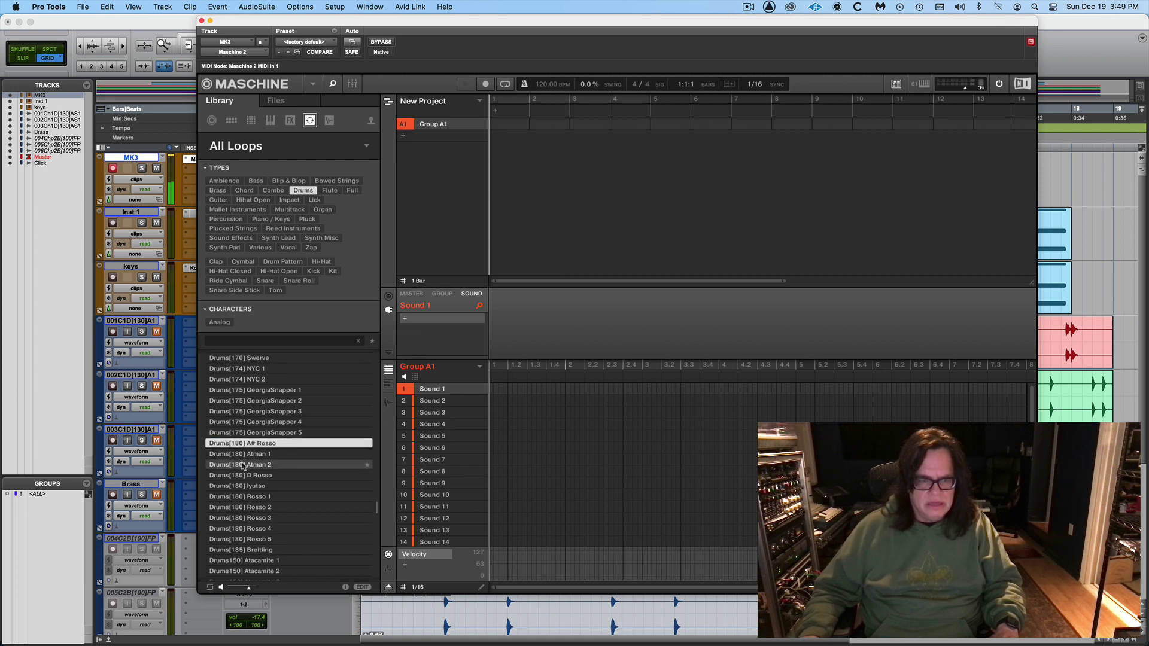
left_click(242, 456)
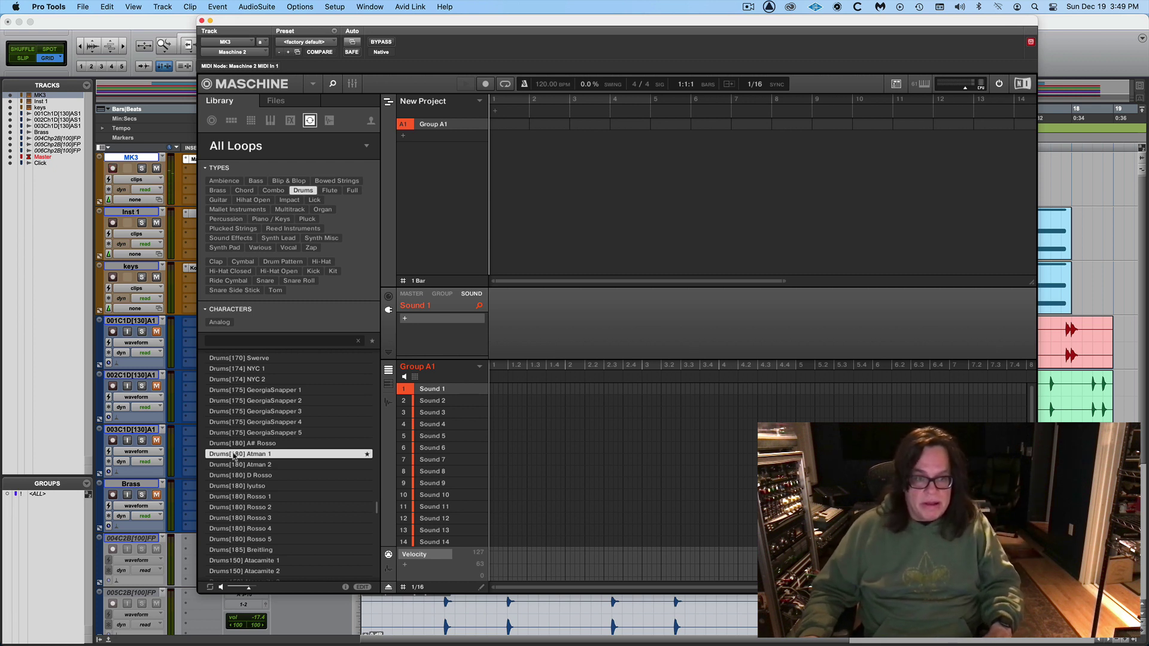
left_click_drag(234, 456, 405, 321)
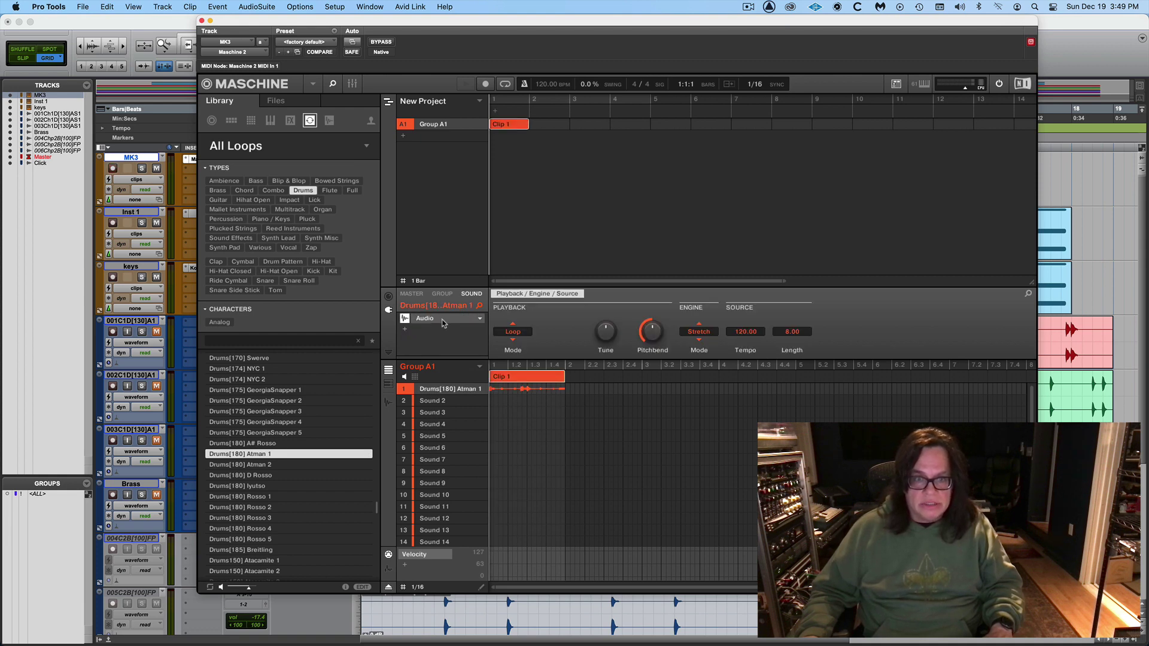
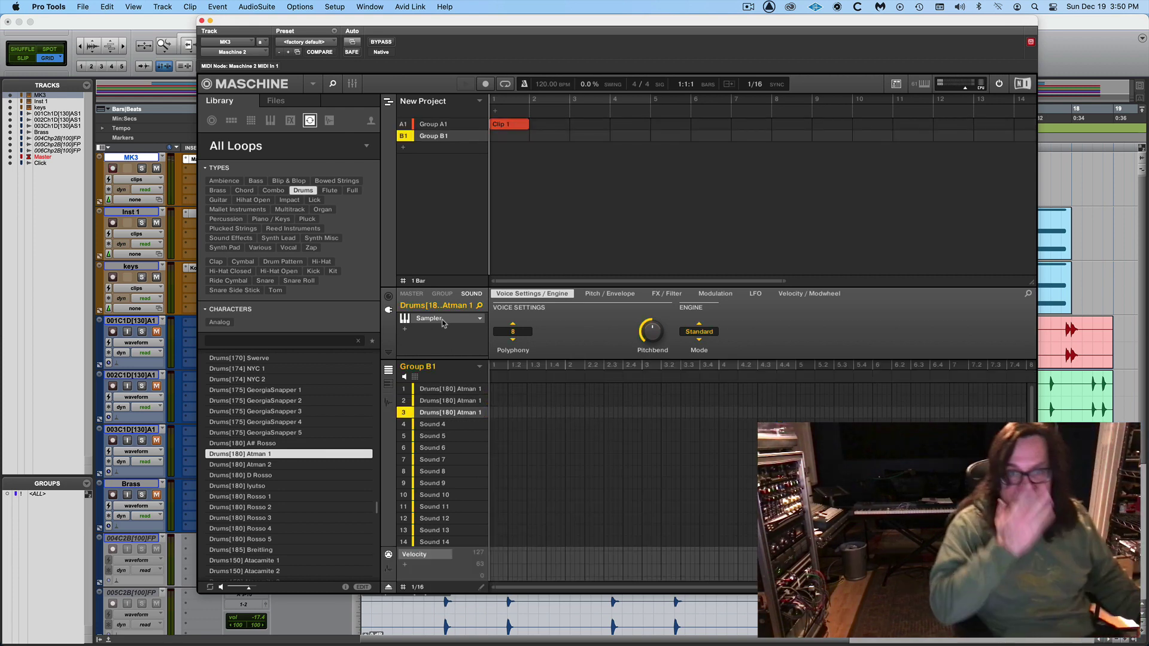
- Create a clip at bar 1 of Group B1 and record a pad performance into it during session playback
right_click(494, 139)
left_click(514, 146)
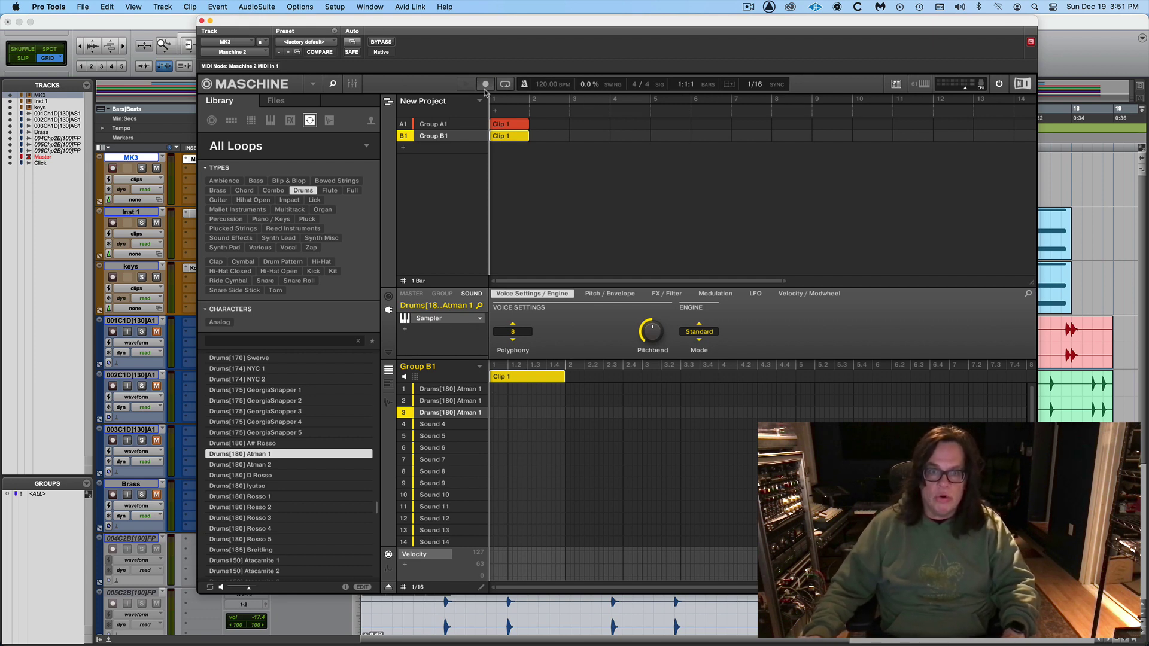
left_click_drag(438, 29, 617, 70)
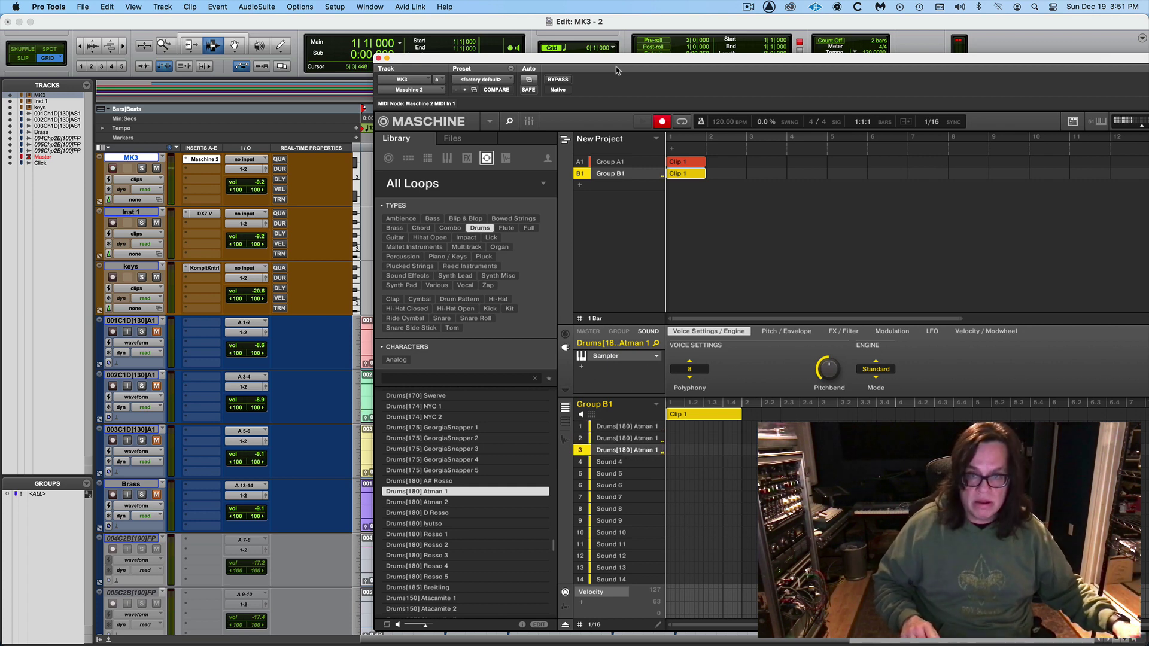
key("space")
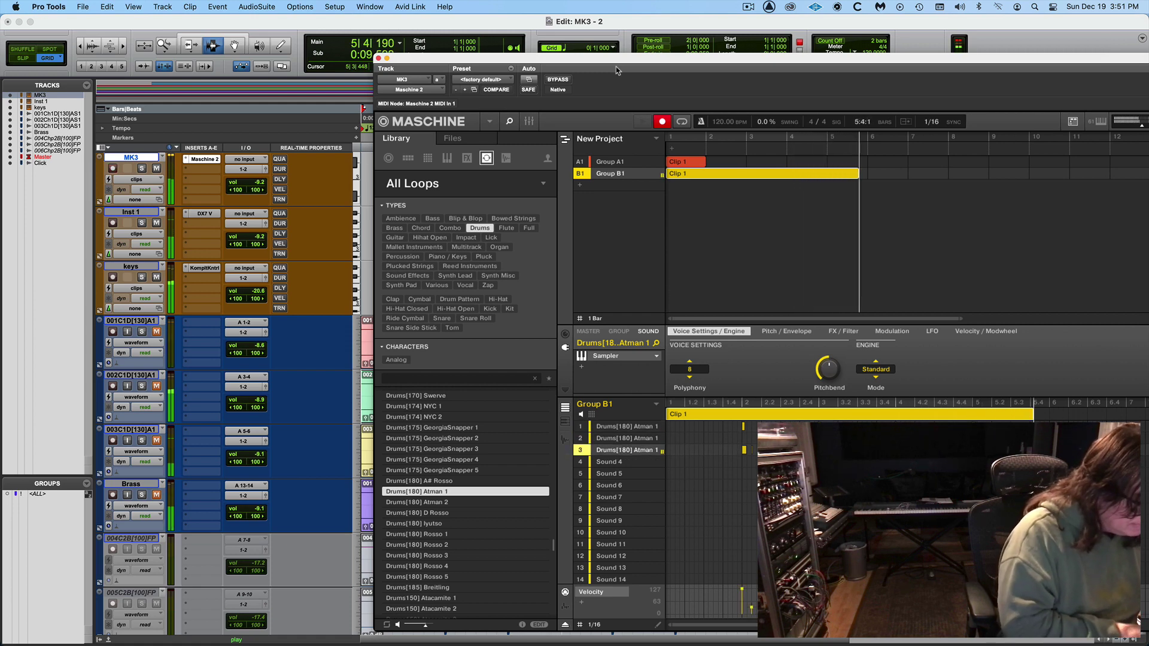
key("space")
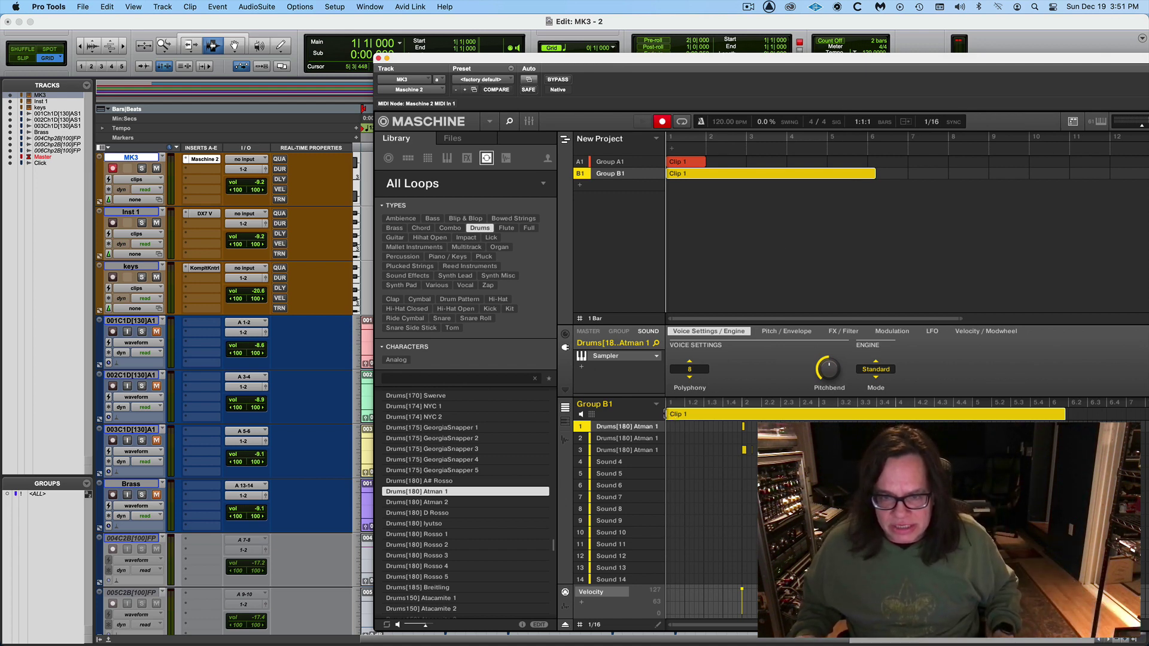
- Trim the Group B1 clip to span bars 2 to 6 and duplicate it end to end along the song timeline
left_click_drag(665, 414, 718, 407)
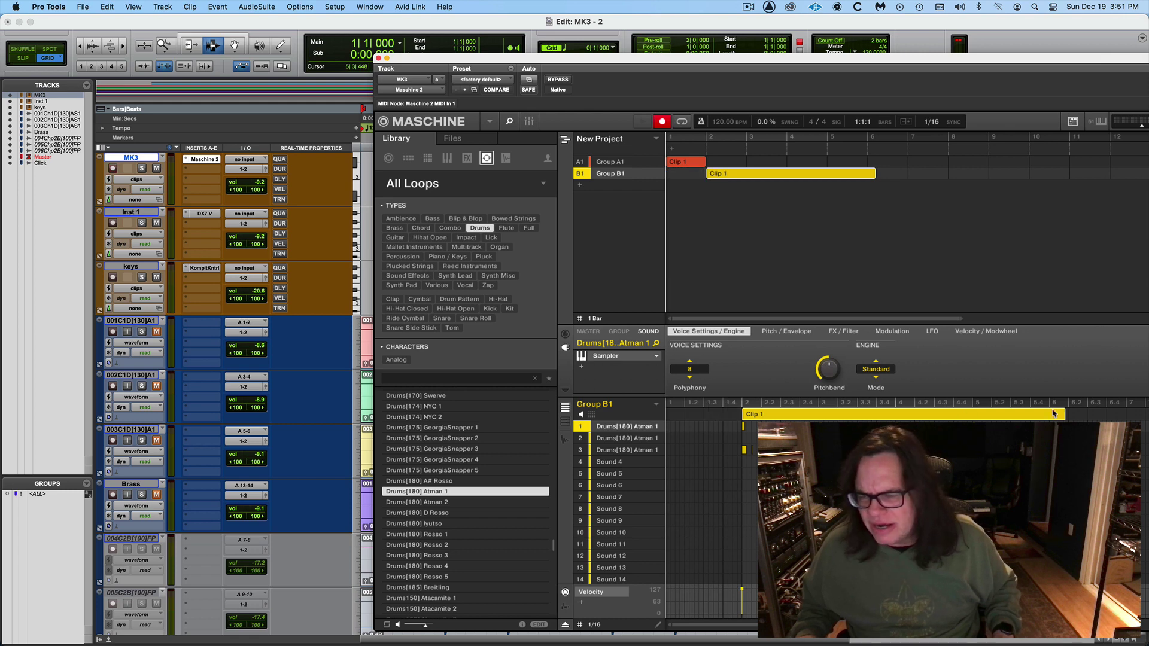
left_click_drag(1054, 413, 1038, 414)
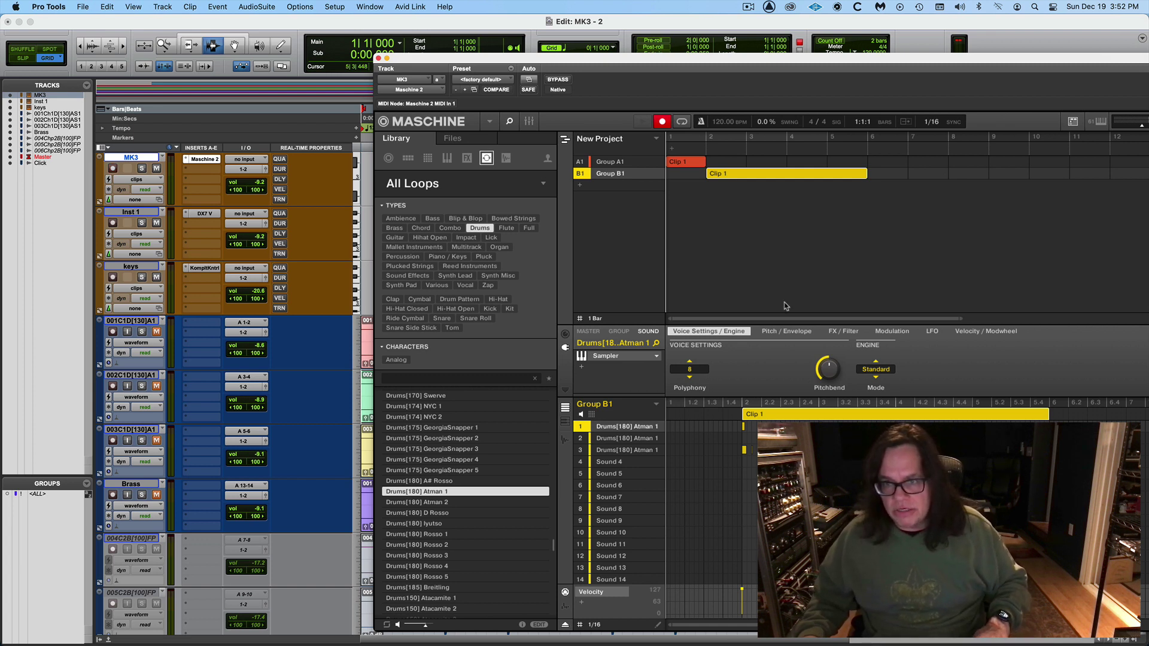
key("super+d")
key("super+d")
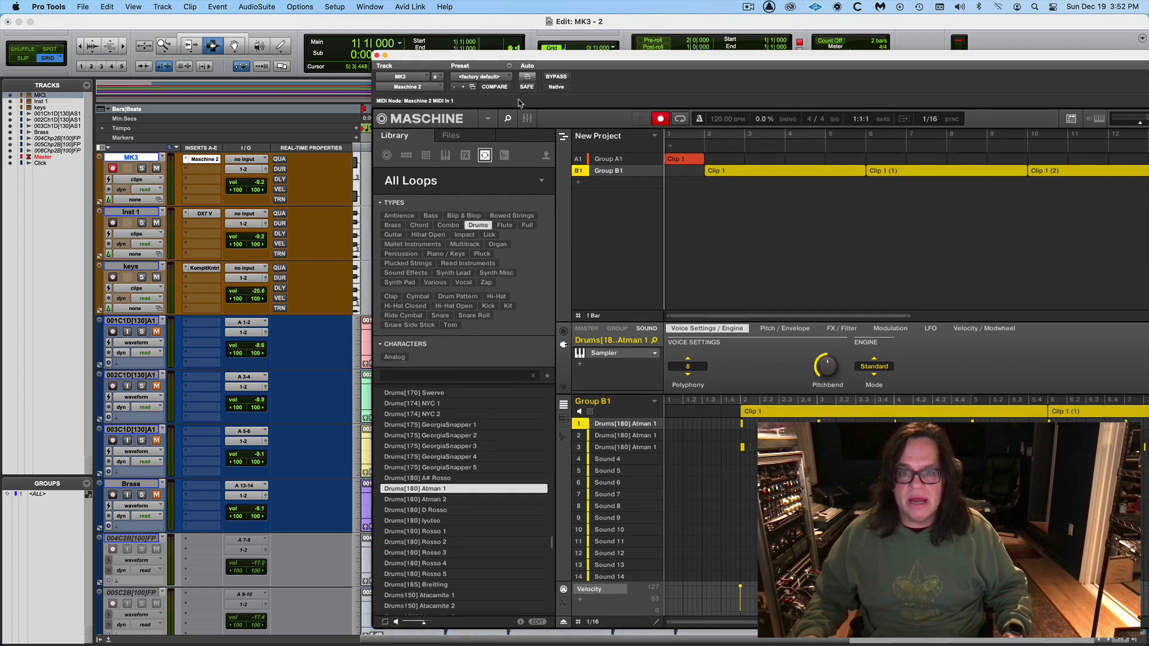
- Play the session together with the Maschine pattern and stop, uncovering the edit timeline and bringing the plug-in window back
left_click_drag(527, 63, 567, 589)
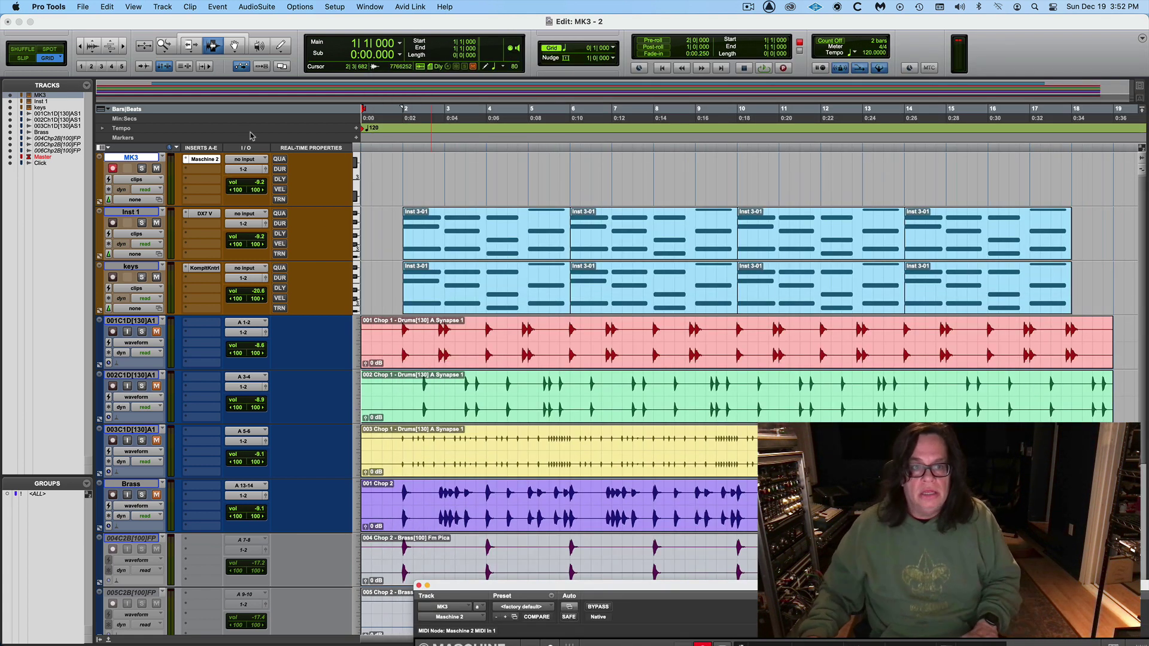
key("space")
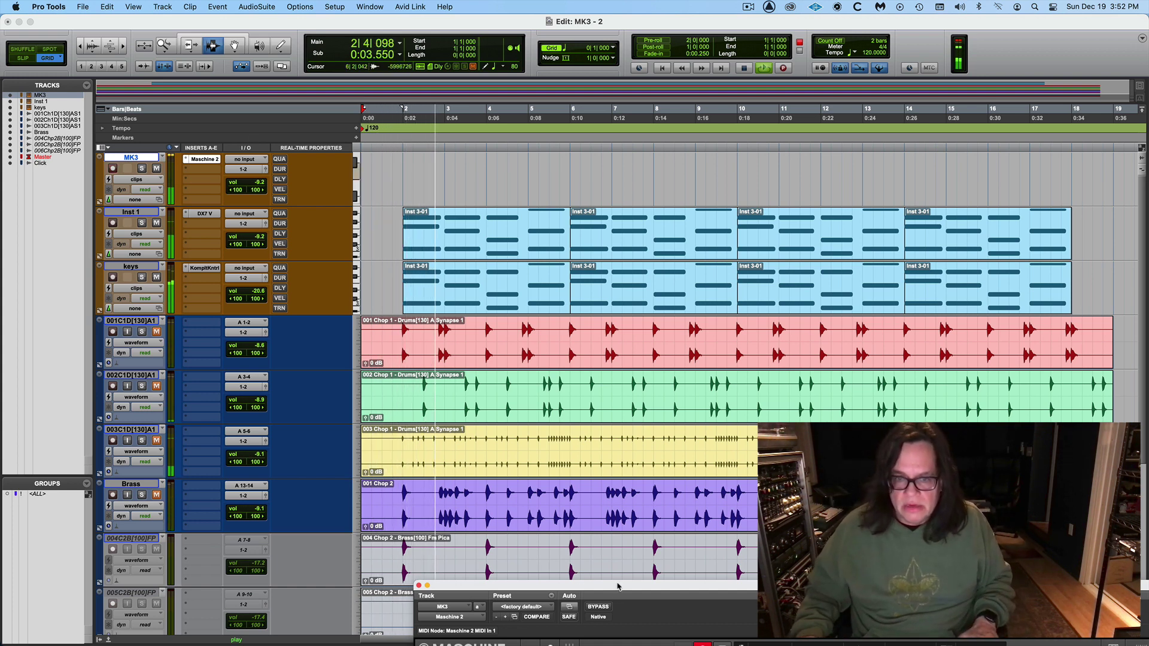
left_click_drag(617, 589, 424, 168)
key("space")
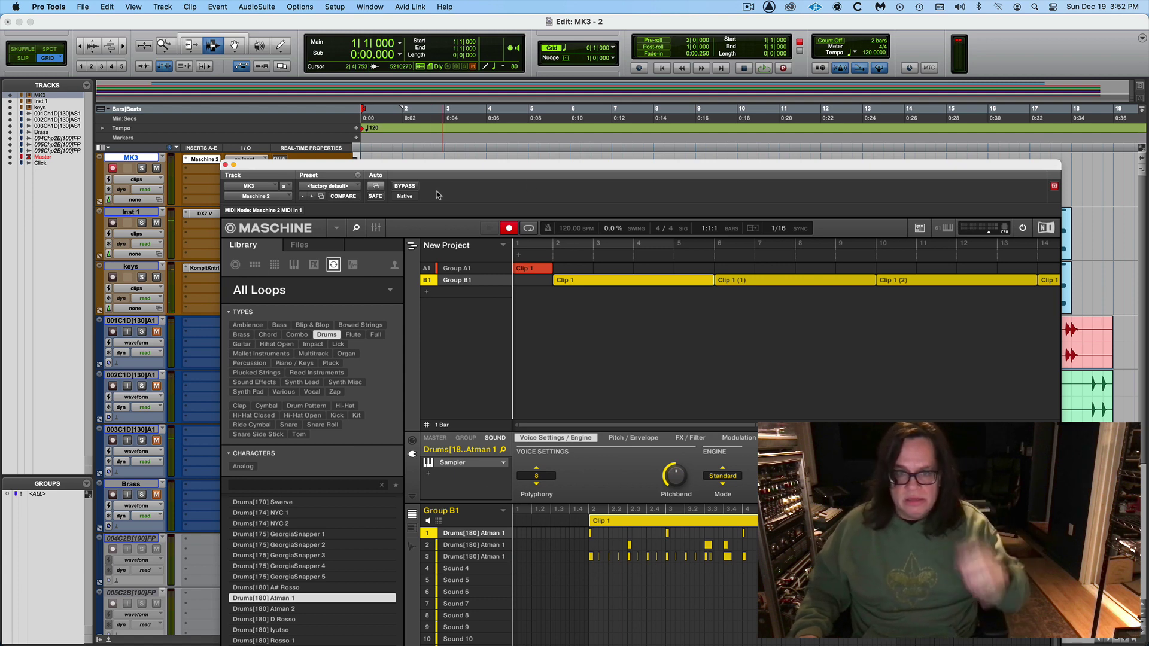
- Set the Click track's volume to -3.3 dB and clear the Master's clip indicator in the Mix window, checking with session playback
left_click_drag(393, 170, 740, 569)
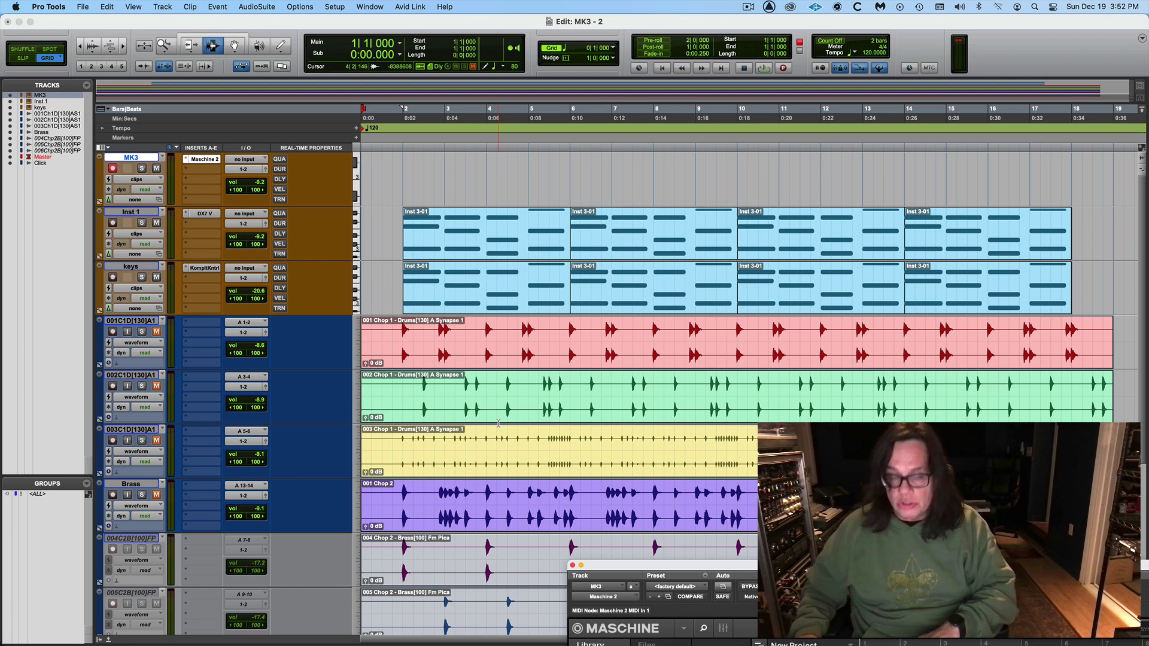
key("super+equal")
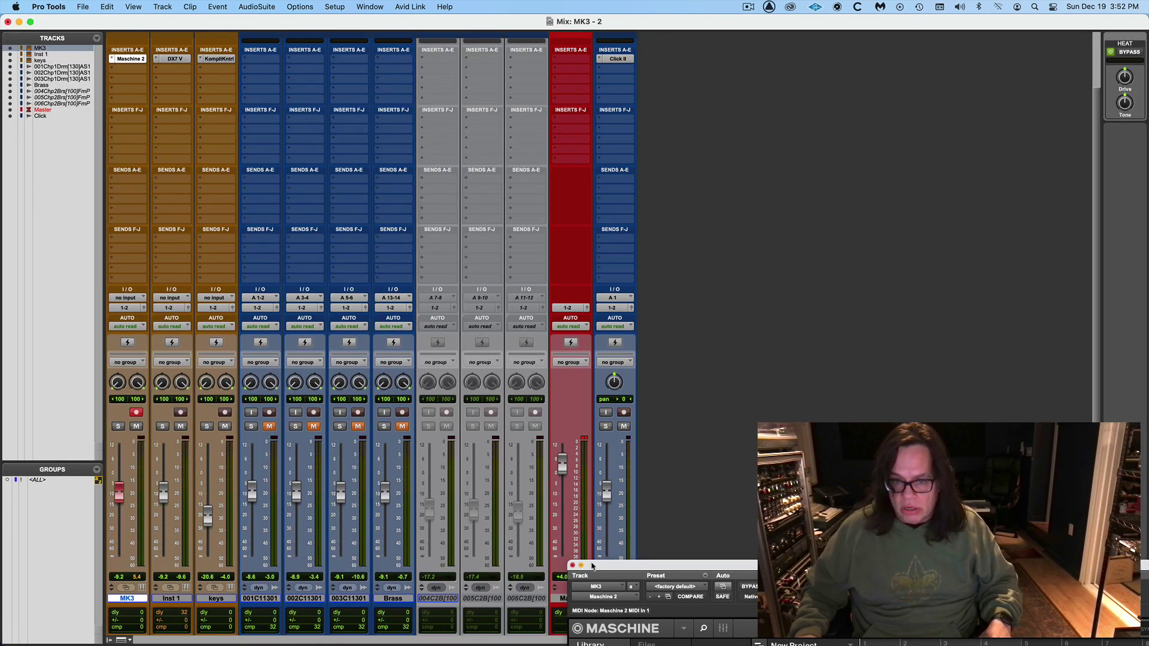
left_click_drag(592, 566, 709, 544)
left_click_drag(606, 491, 606, 477)
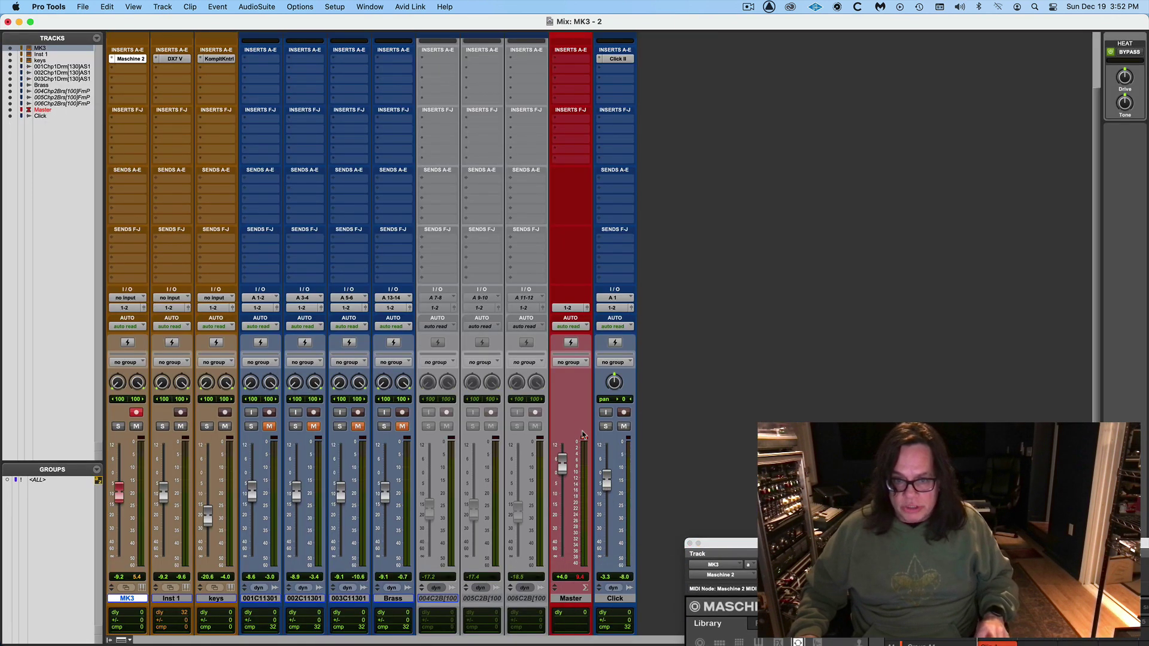
left_click(582, 439)
key("super+equal")
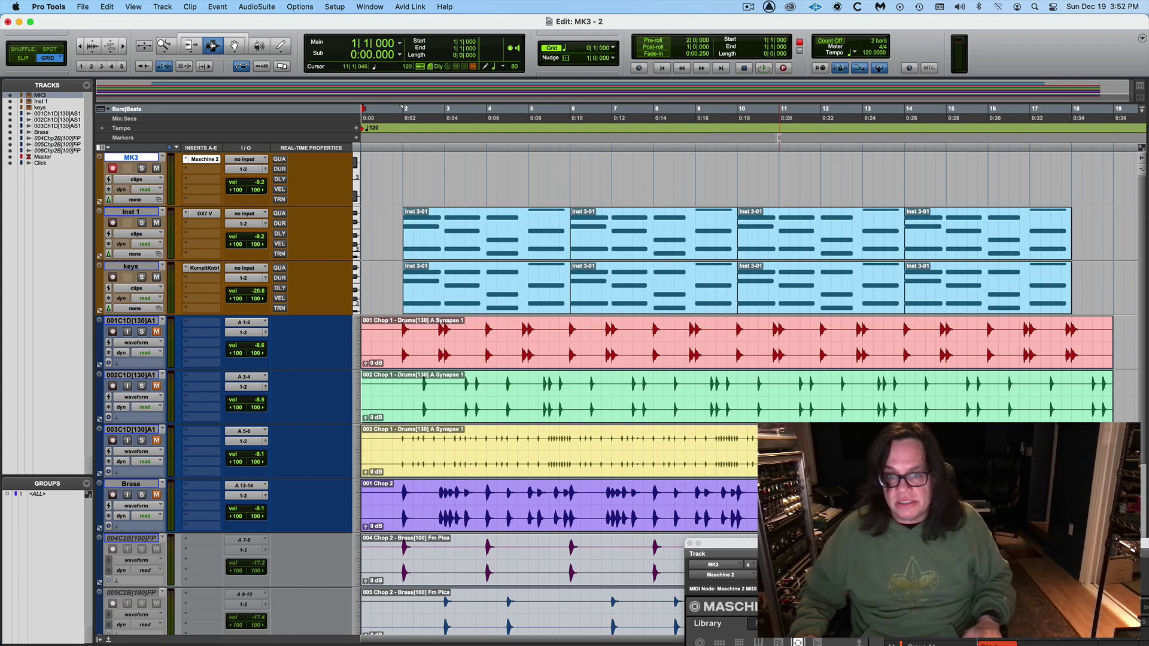
key("space")
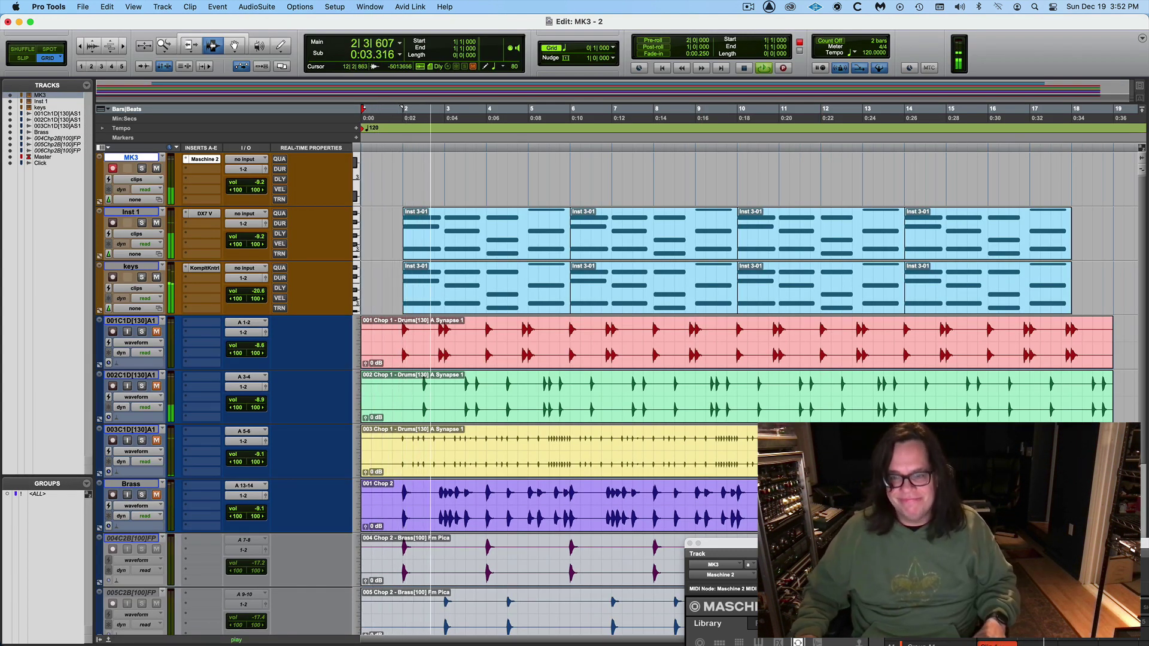
- Stop playback and show the full run of Group B1 clips in Maschine's song timeline and pattern editor
left_click_drag(826, 543, 506, 121)
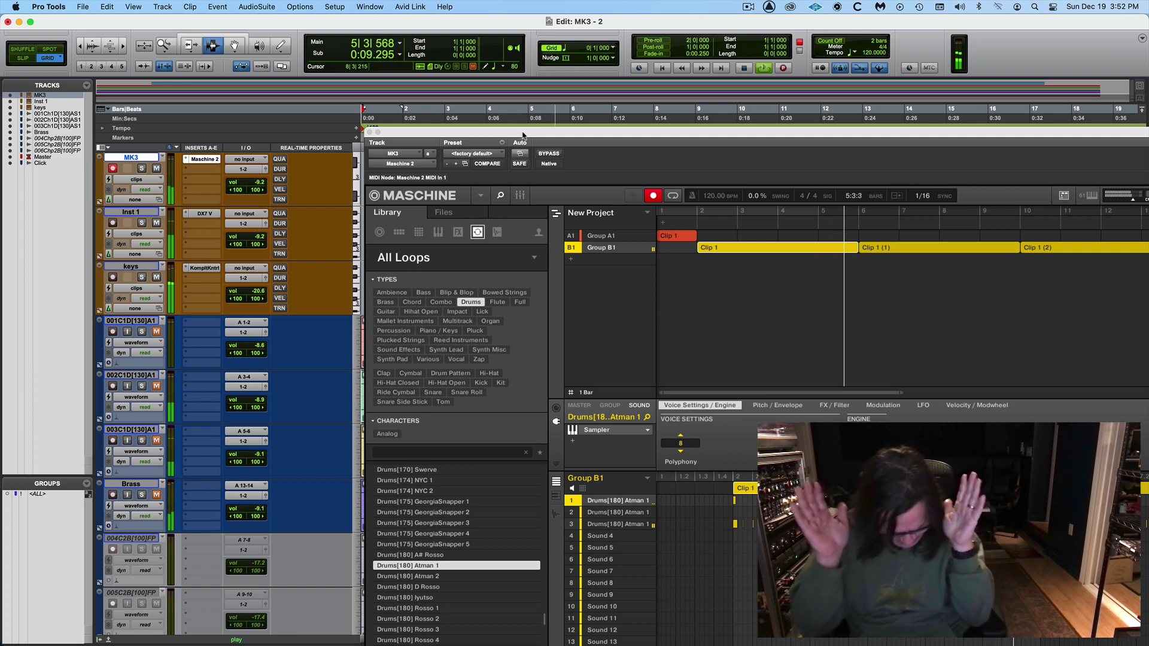
key("space")
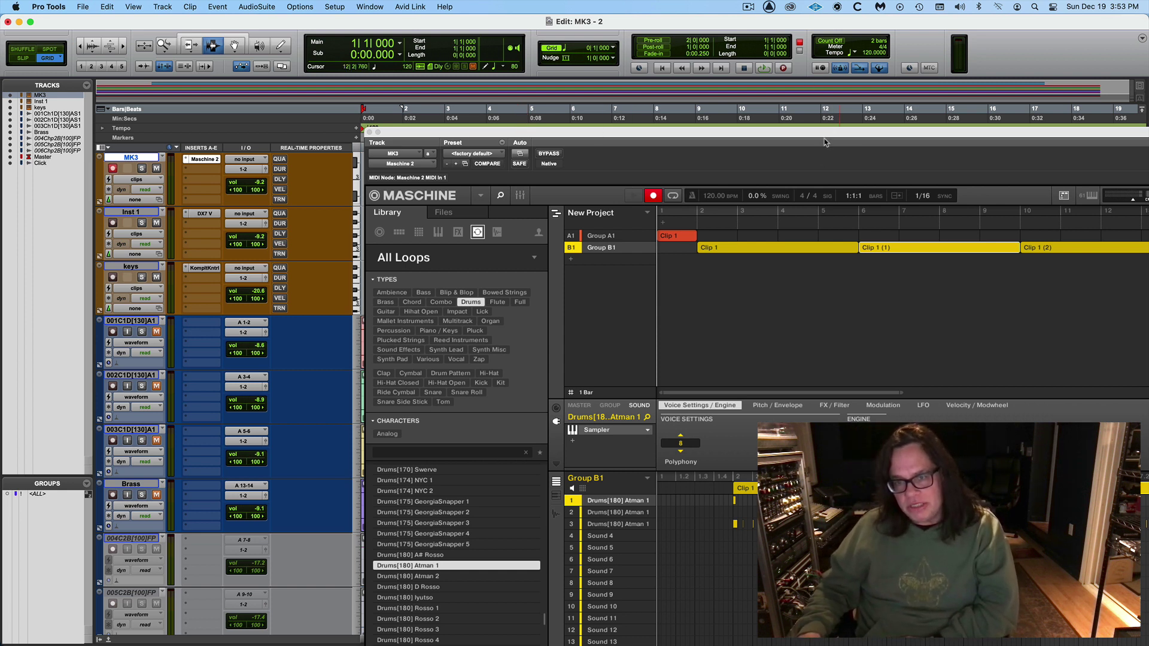
left_click_drag(824, 139, 581, 63)
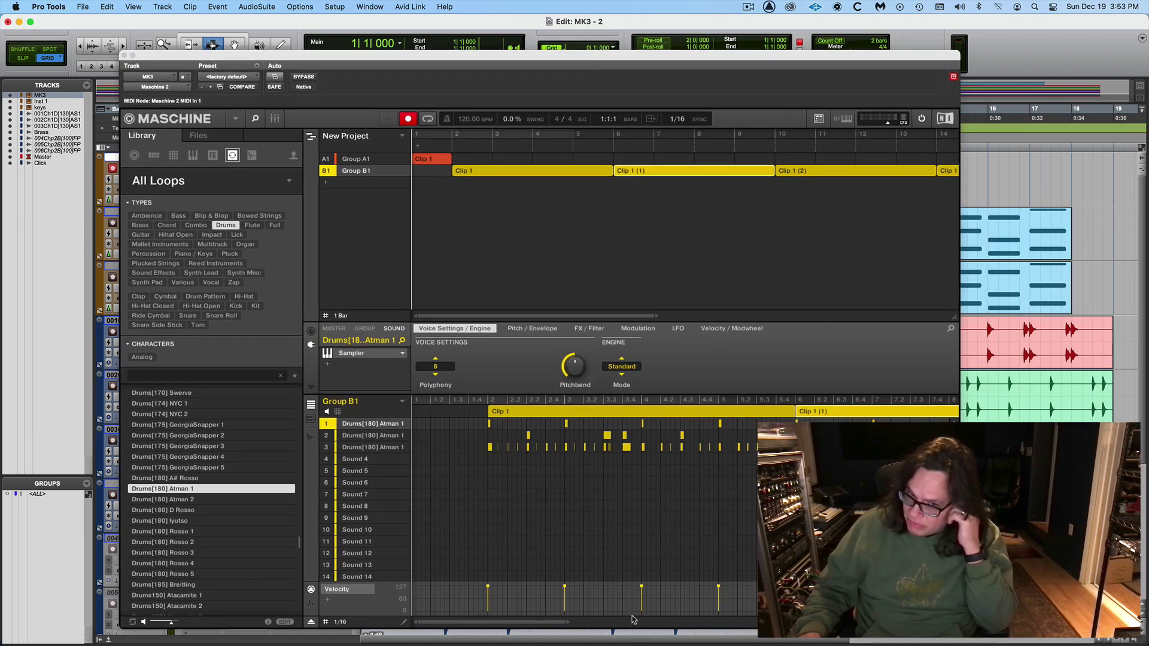
left_click(567, 621)
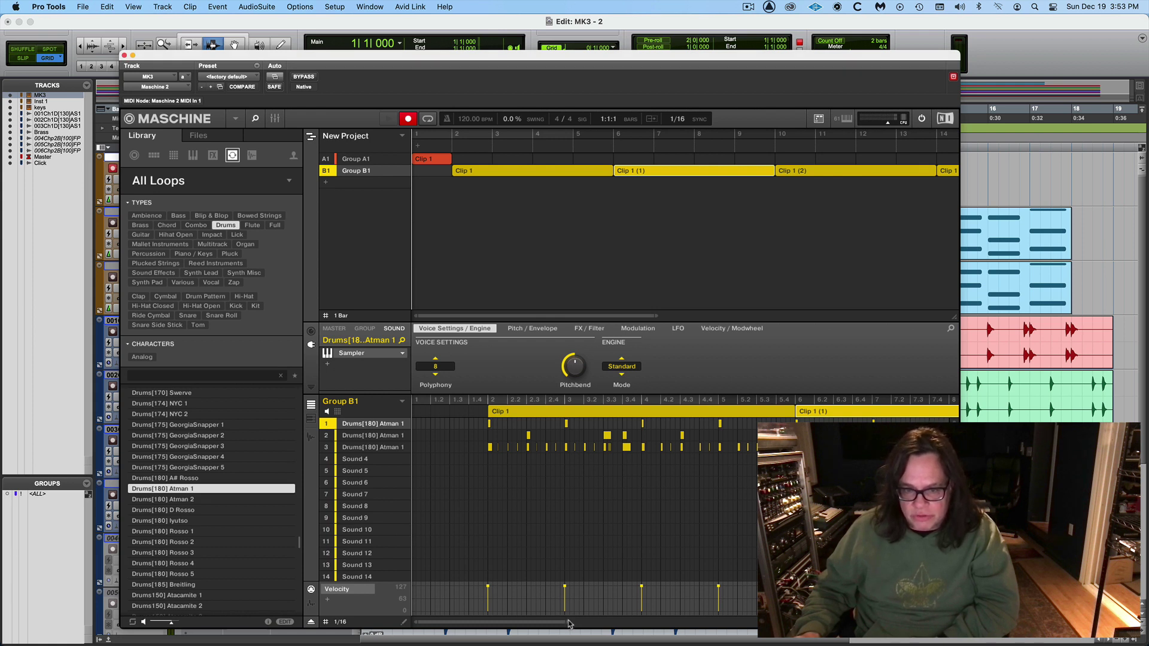
left_click_drag(569, 622, 897, 623)
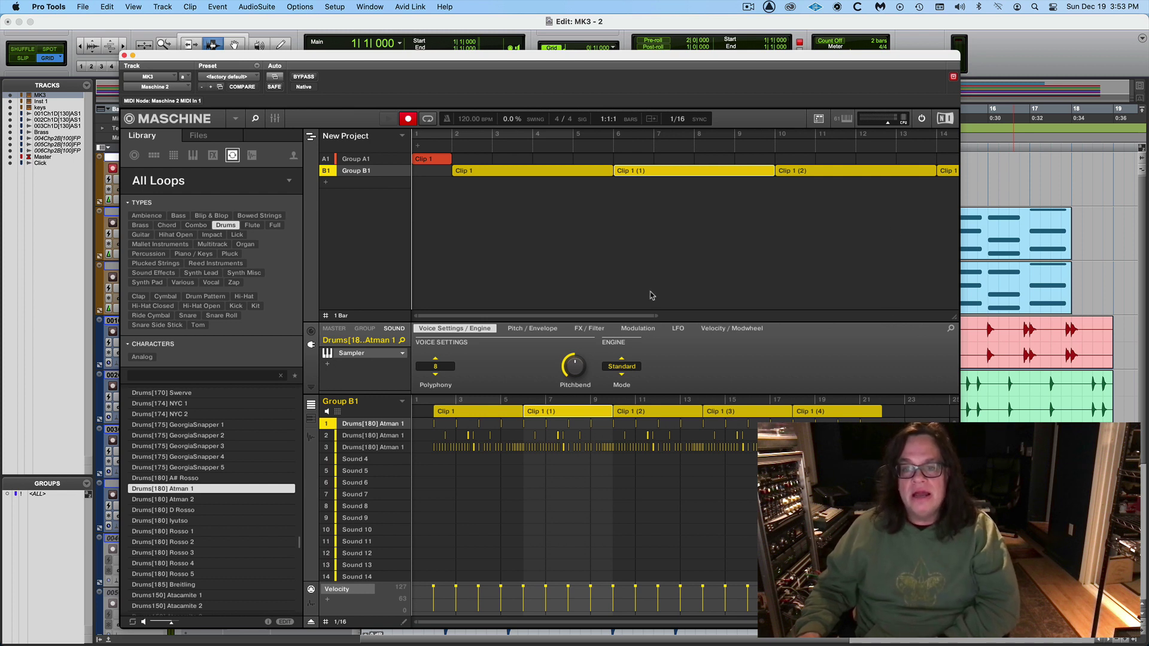
left_click_drag(657, 315, 906, 318)
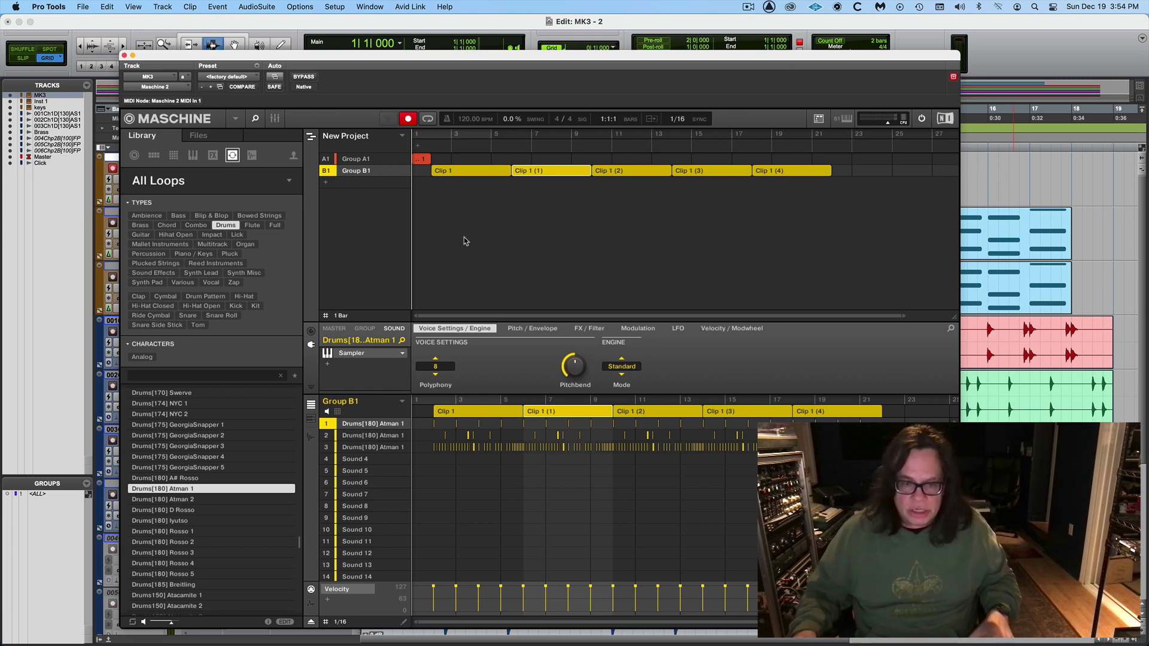
- Consult the Maschine 2 sampling notes in TextEdit, then return to Pro Tools and reposition the Maschine plug-in window
mouse_move(332, 644)
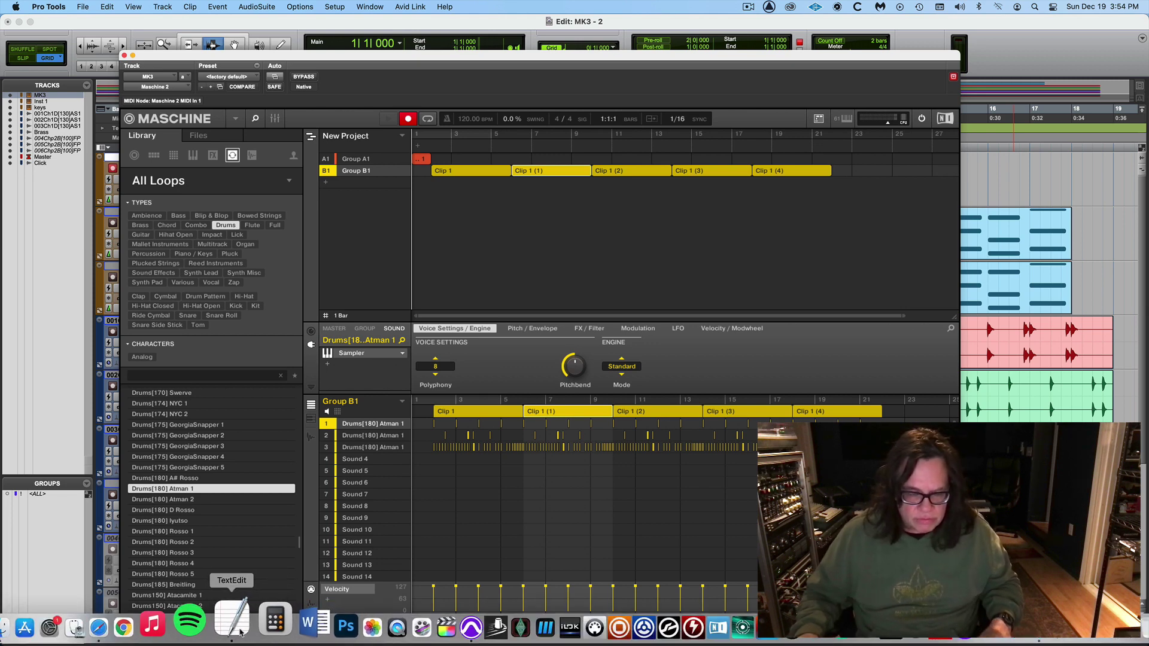
left_click(239, 623)
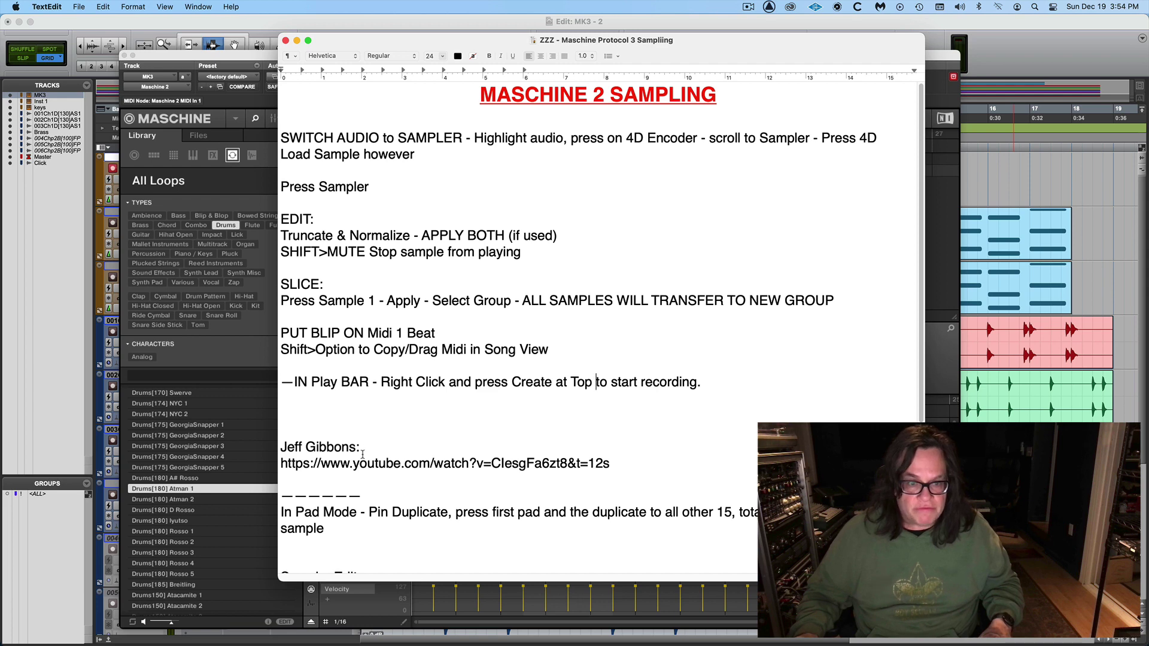
left_click(417, 22)
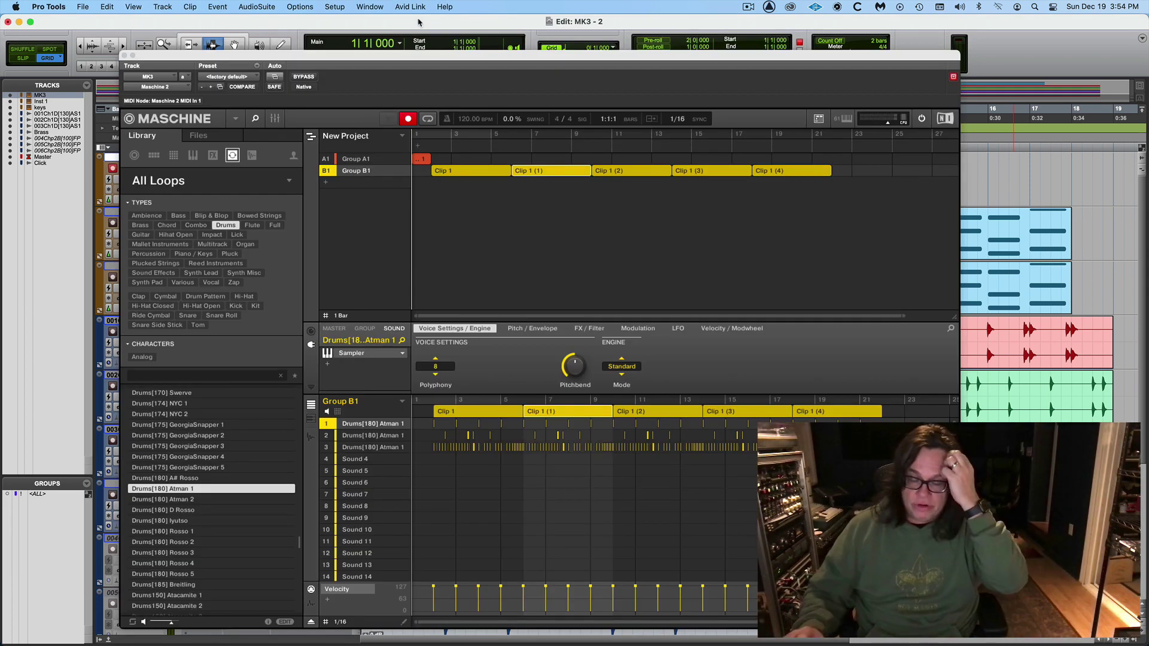
left_click_drag(496, 60, 606, 254)
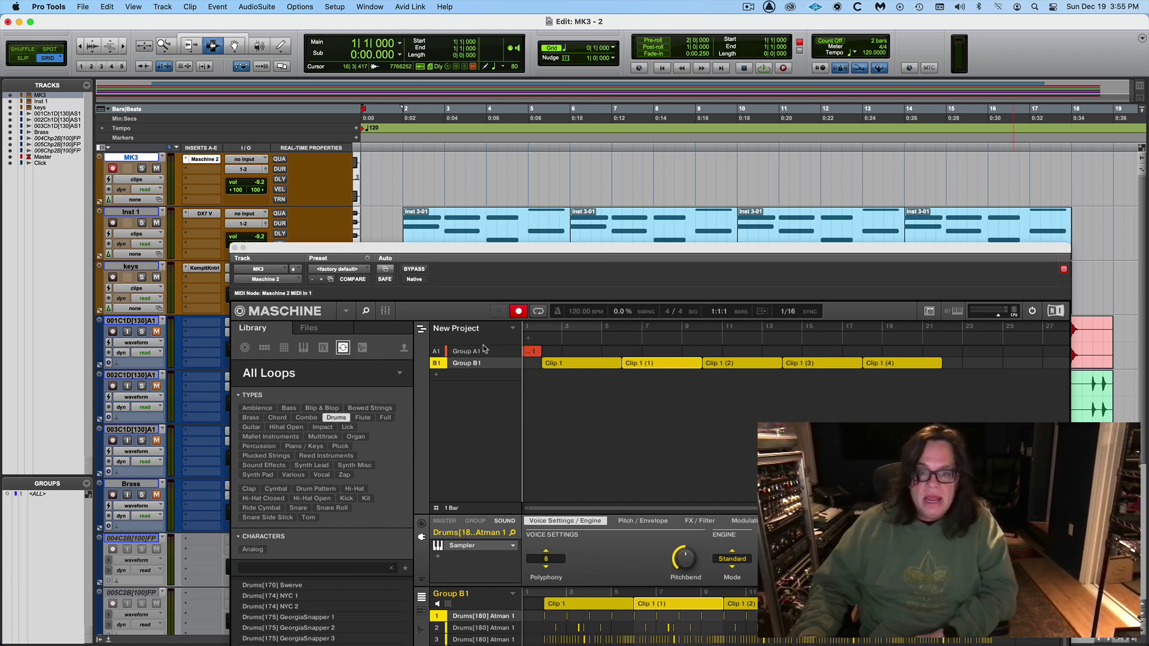
left_click_drag(453, 253, 374, 53)
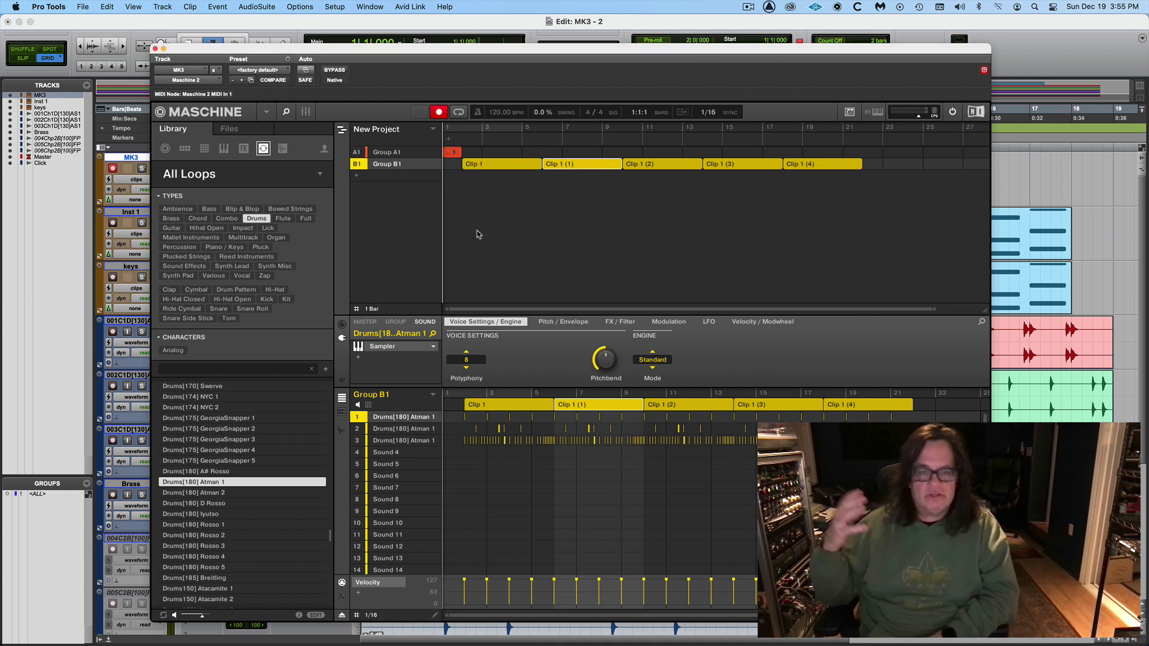
- Look at Maschine's Ideas view, return to the Song view and play the arrangement briefly
left_click(341, 131)
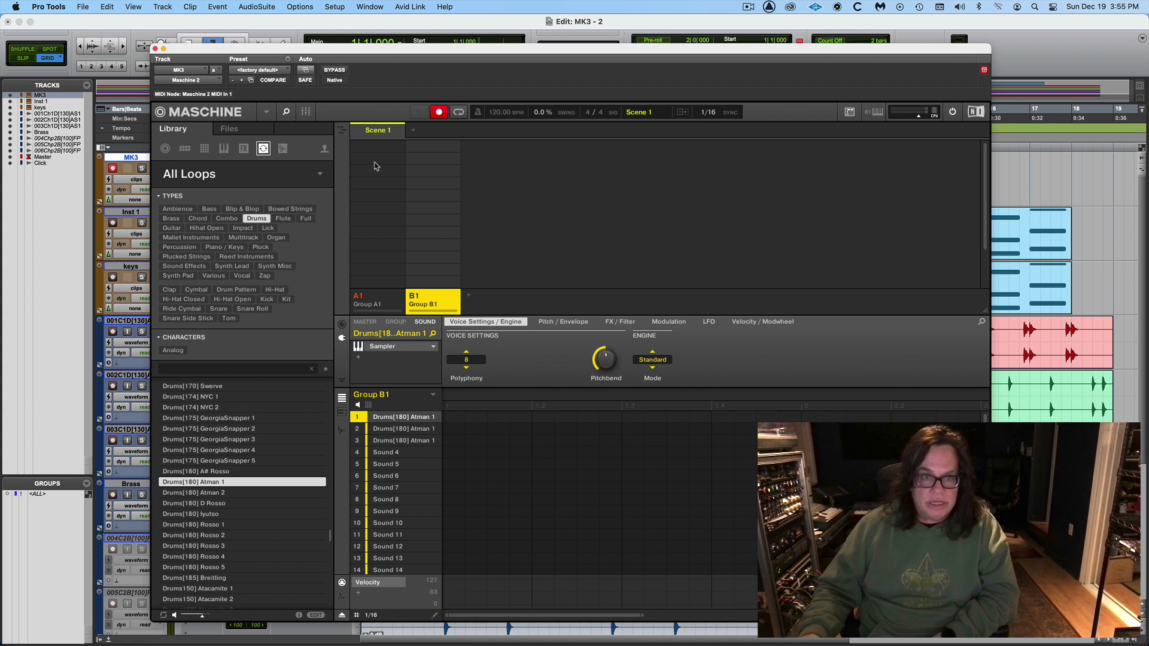
left_click(342, 131)
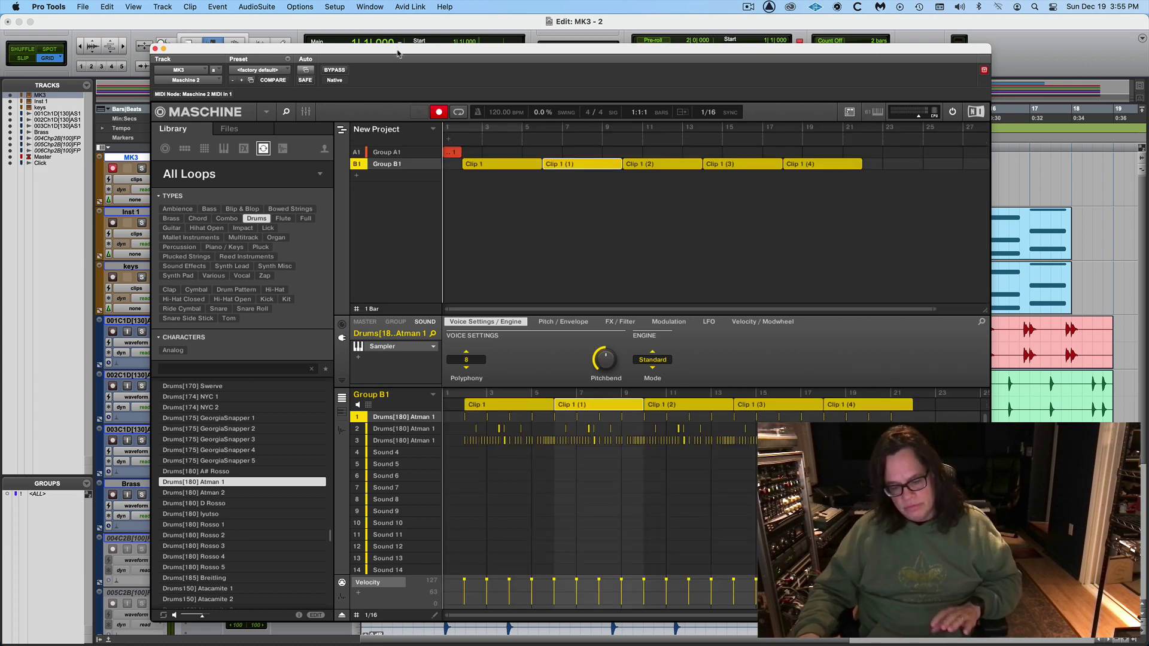
key("space")
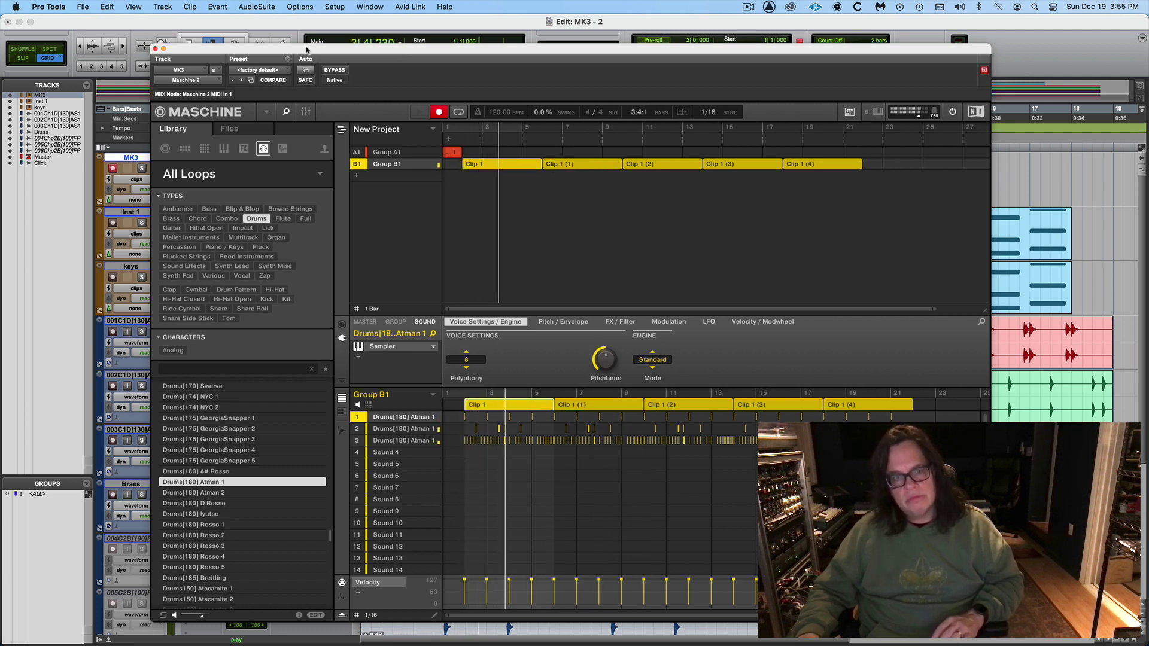
key("space")
- Set up a Maschine song audio export with range All and source Sound, including only Group B1
left_click(267, 112)
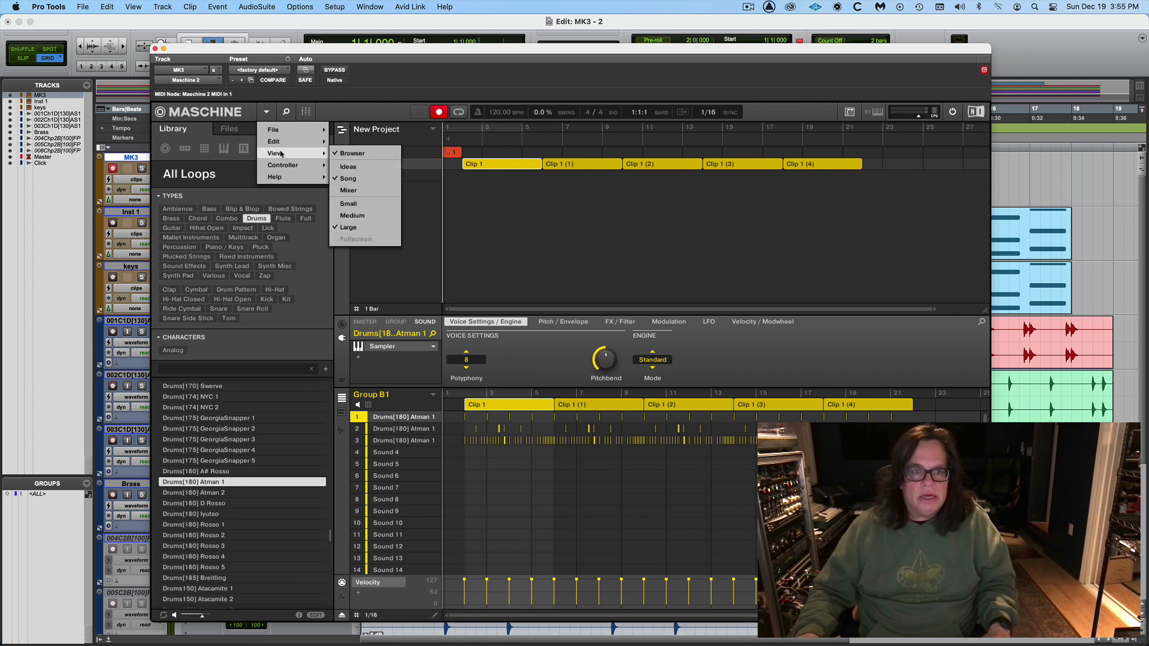
mouse_move(286, 124)
left_click(384, 207)
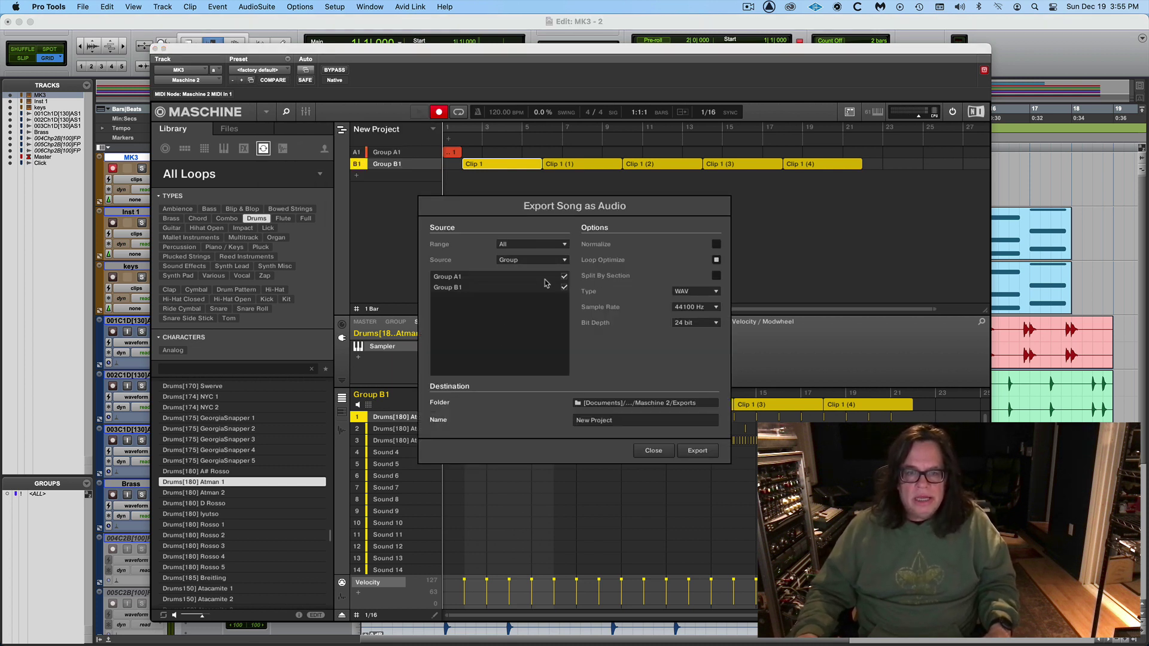
left_click(563, 277)
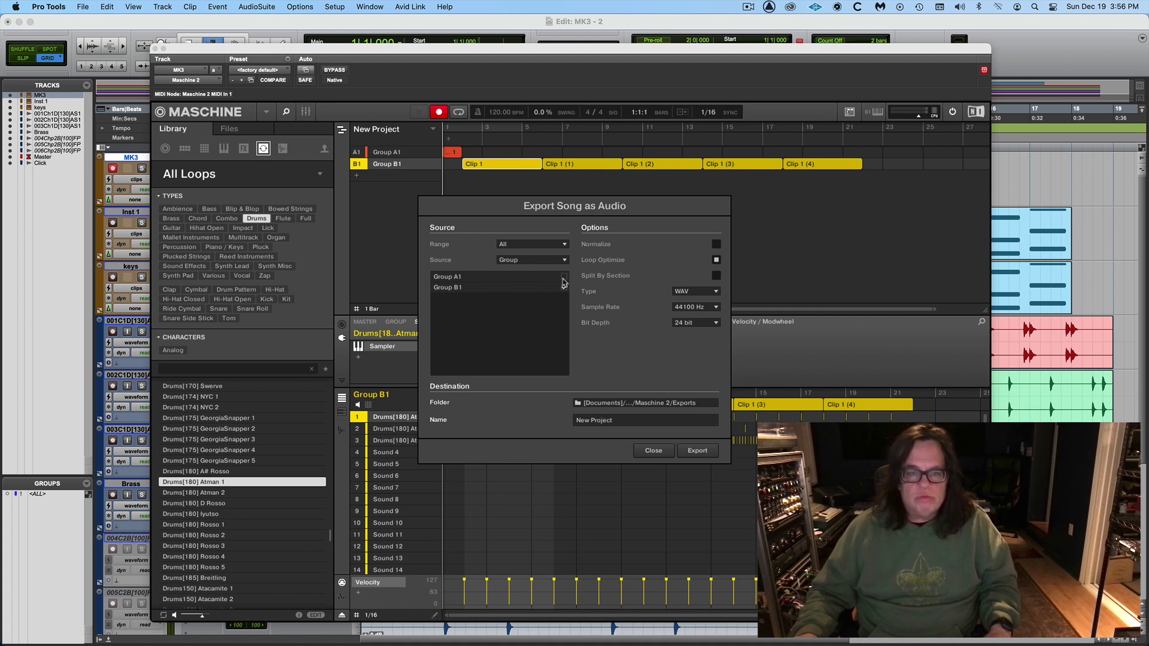
left_click(529, 246)
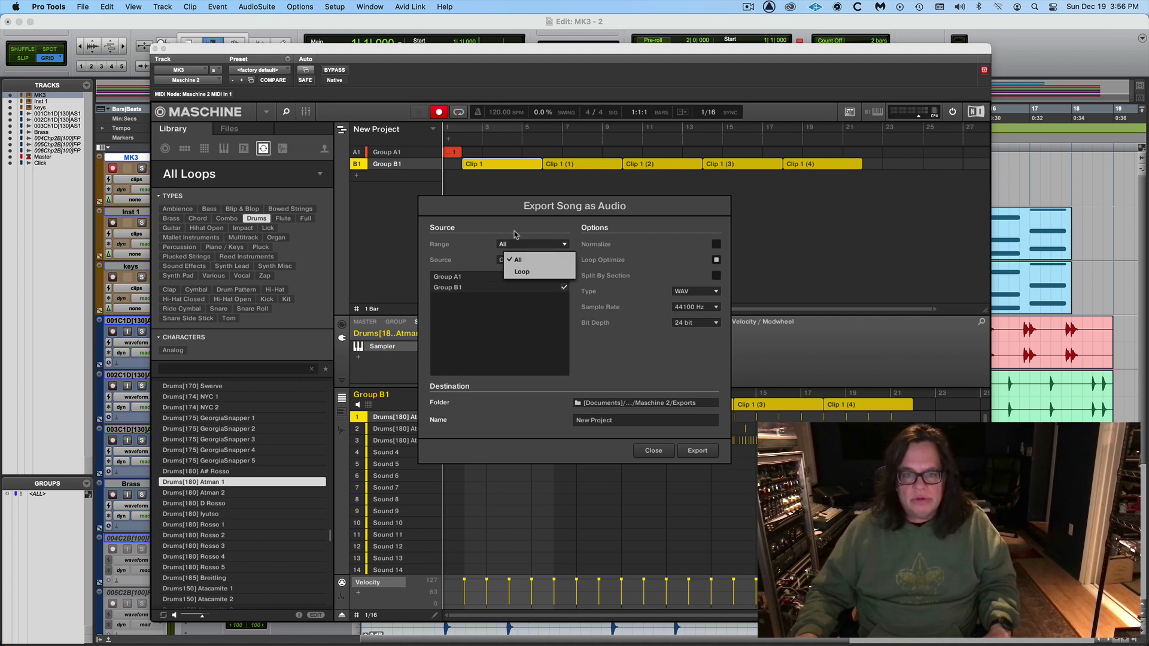
left_click(509, 244)
left_click(517, 260)
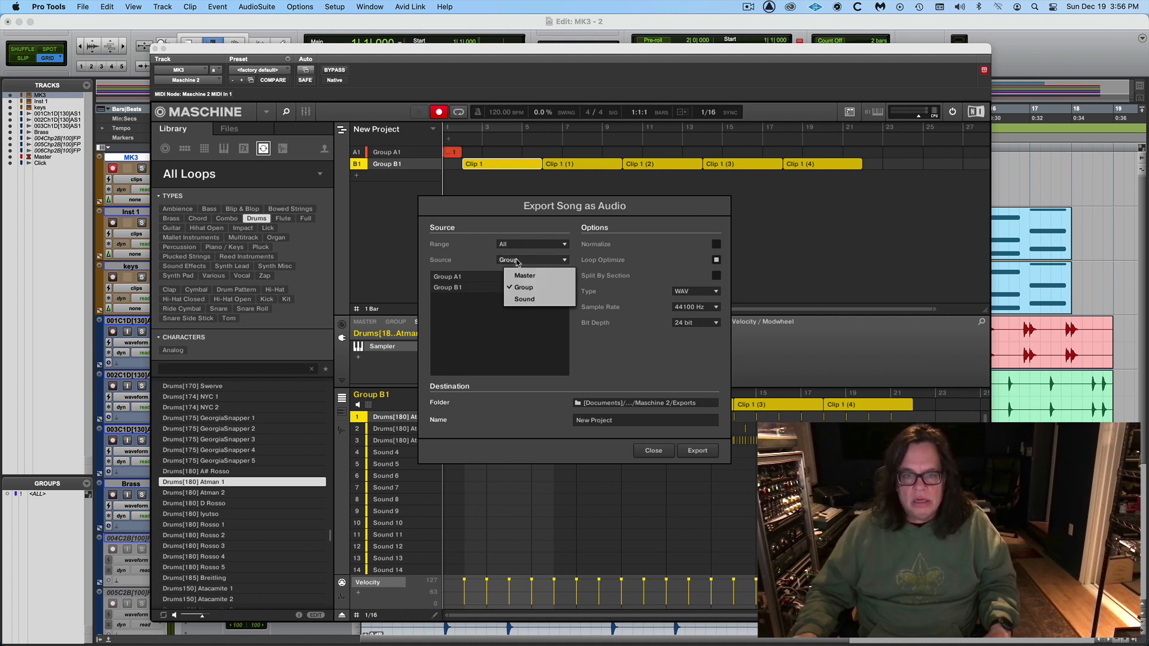
left_click(525, 299)
left_click(564, 277)
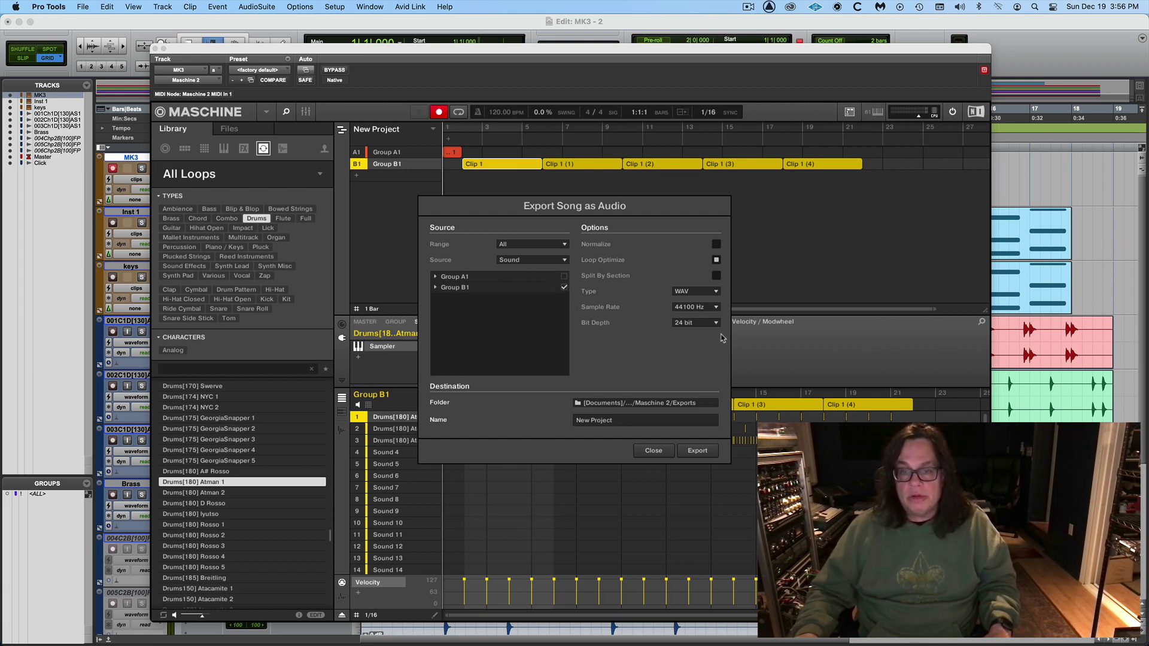
- Set the export destination to the song folder on the Desktop
left_click(669, 406)
left_click(501, 115)
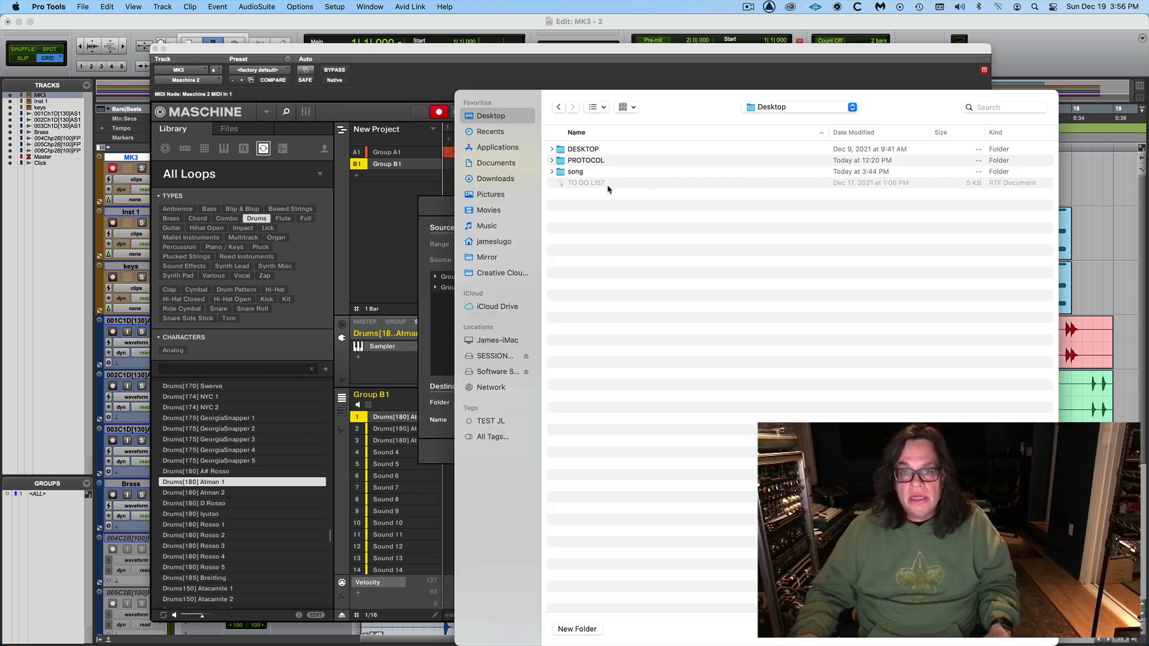
double_click(577, 172)
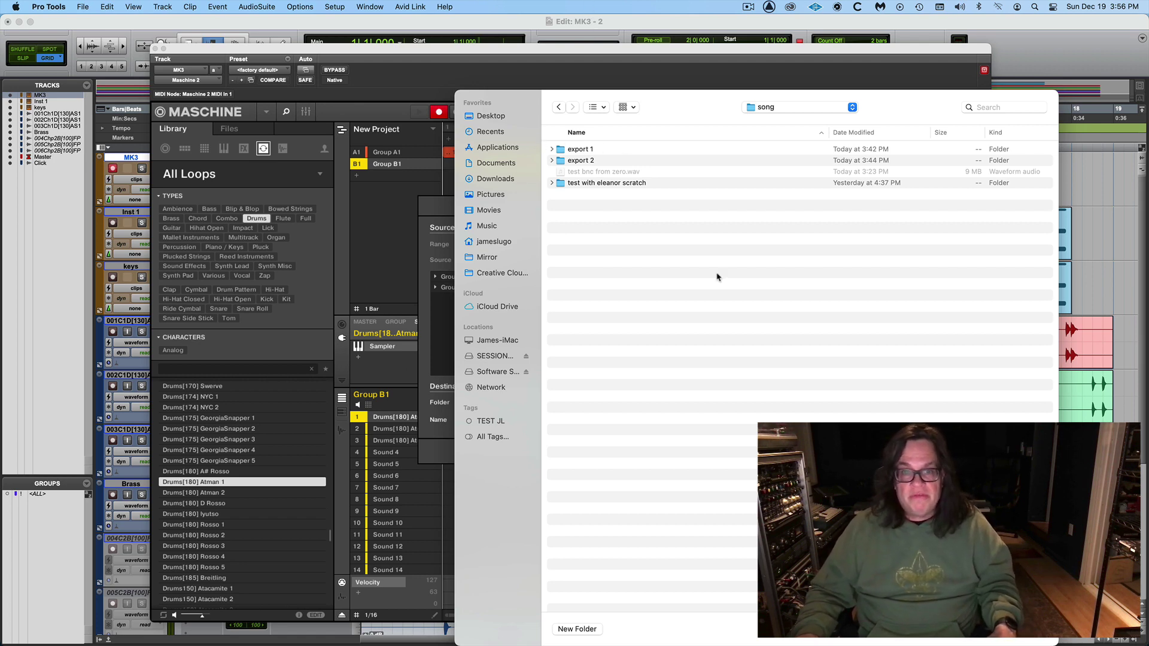
left_click(1026, 628)
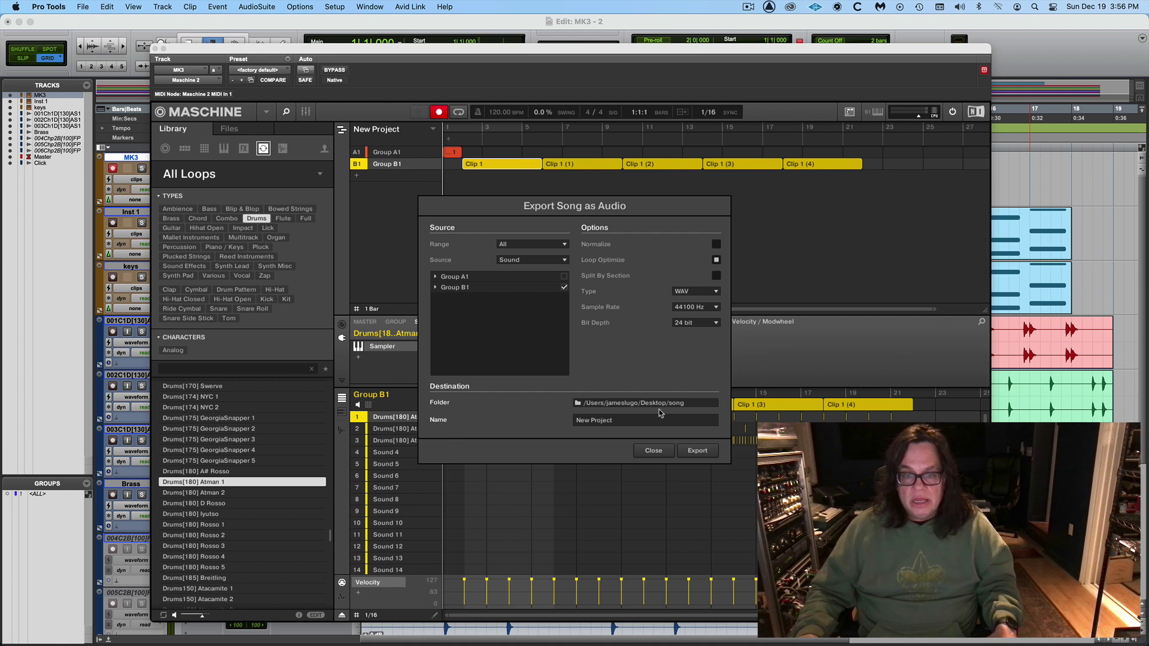
- Name the export 3, export the audio and close the Maschine plug-in window
left_click_drag(649, 419, 514, 415)
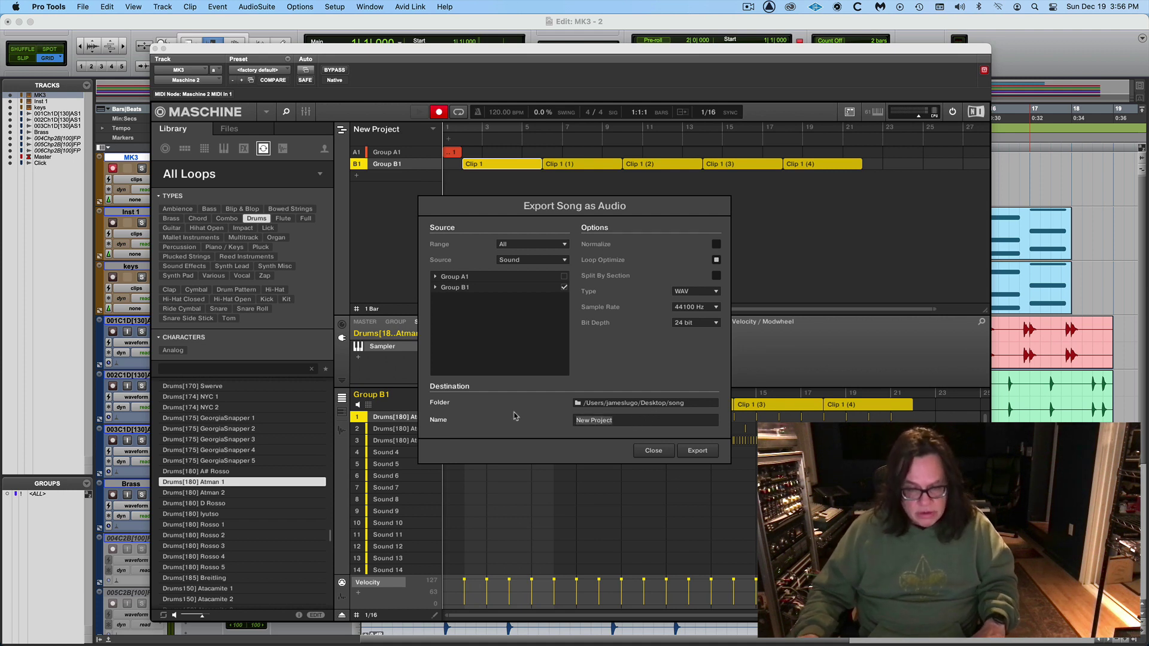
type("3")
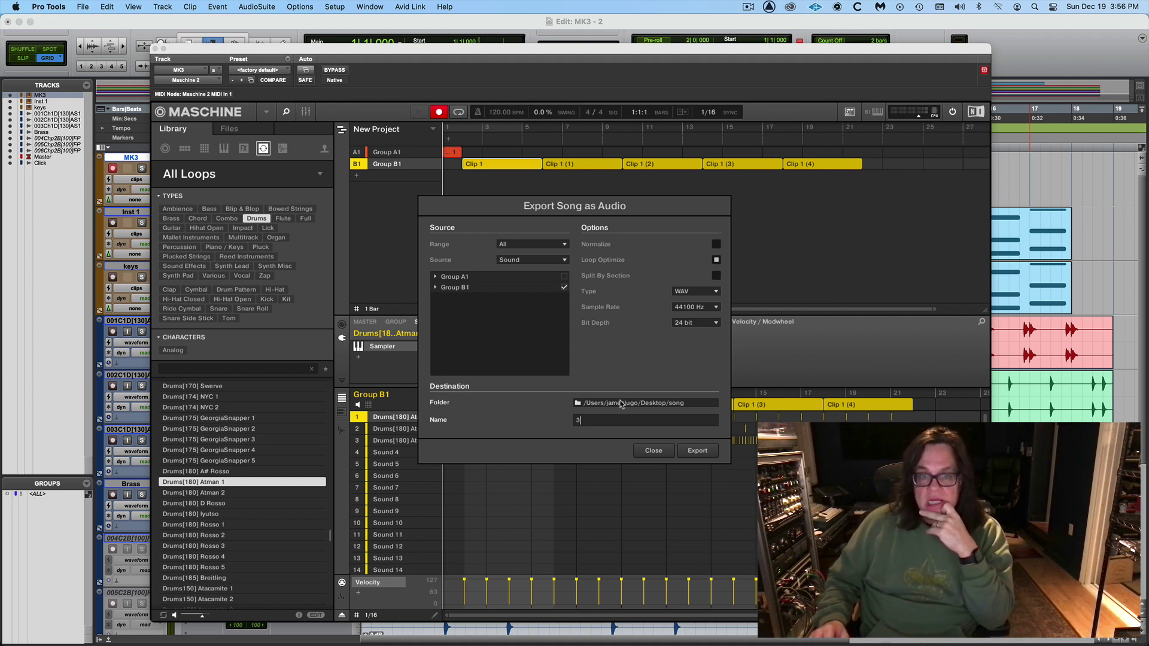
key("Return")
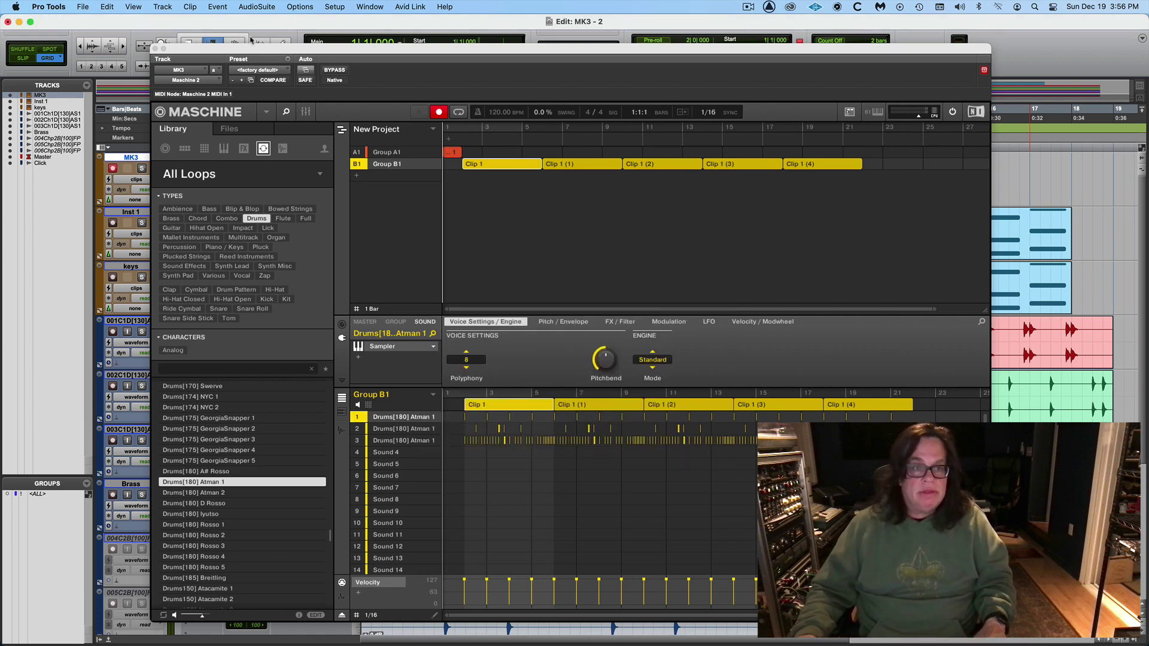
left_click(155, 49)
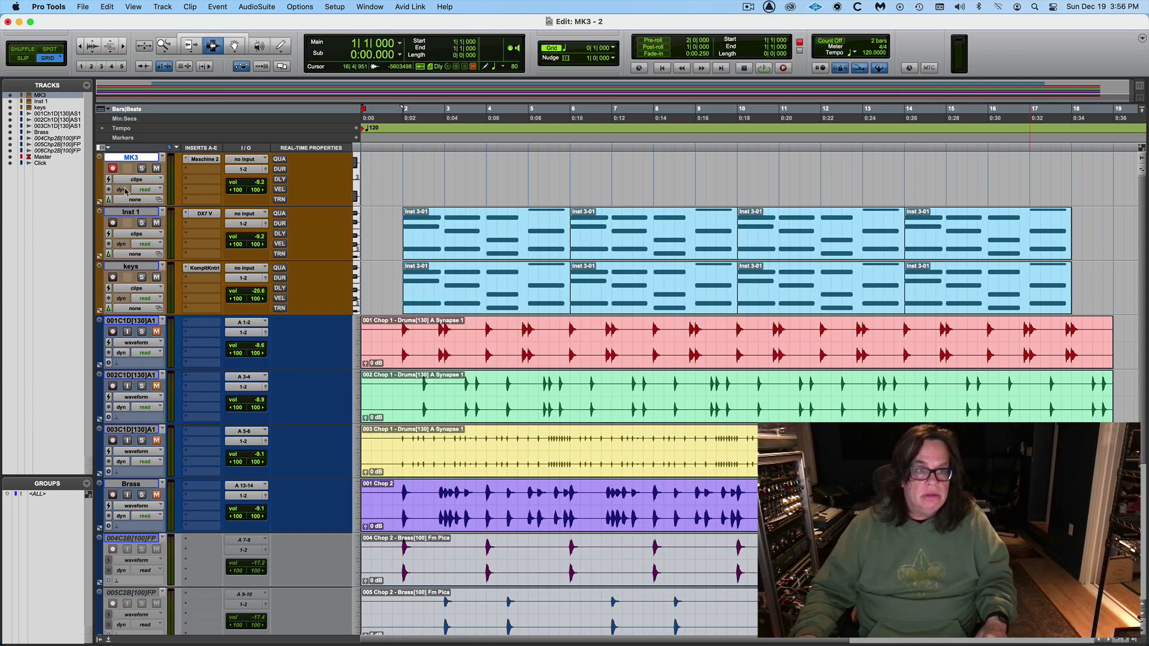
- Select the keys track and start an audio import from the song folder's subfolder 3
left_click(131, 266)
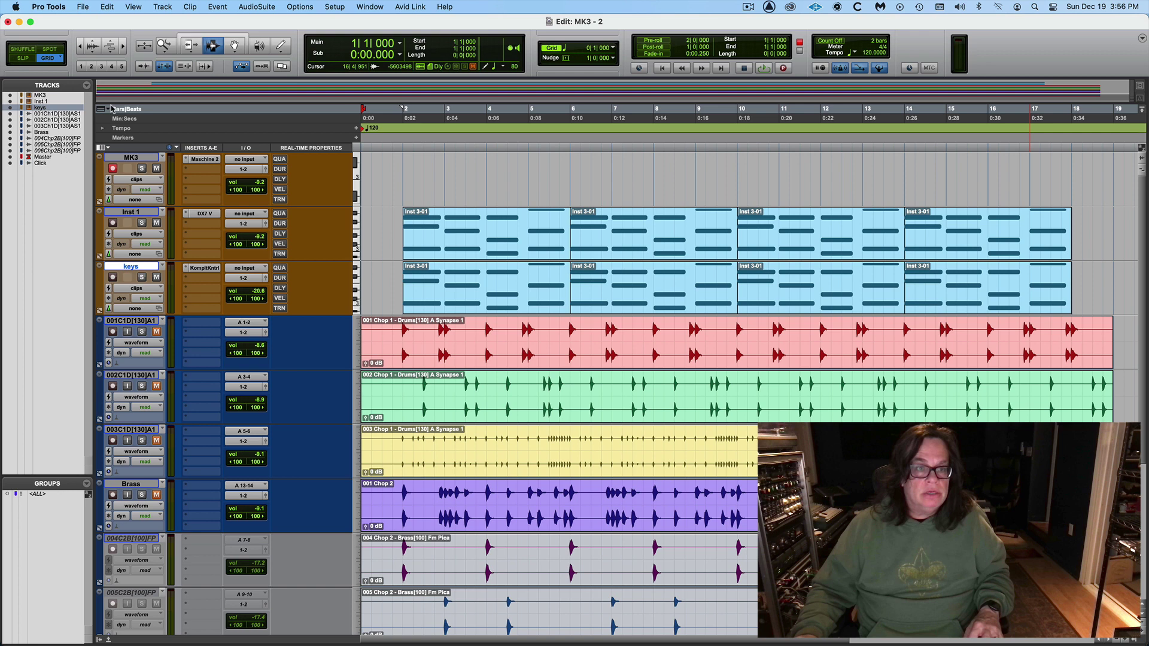
left_click(83, 7)
mouse_move(88, 202)
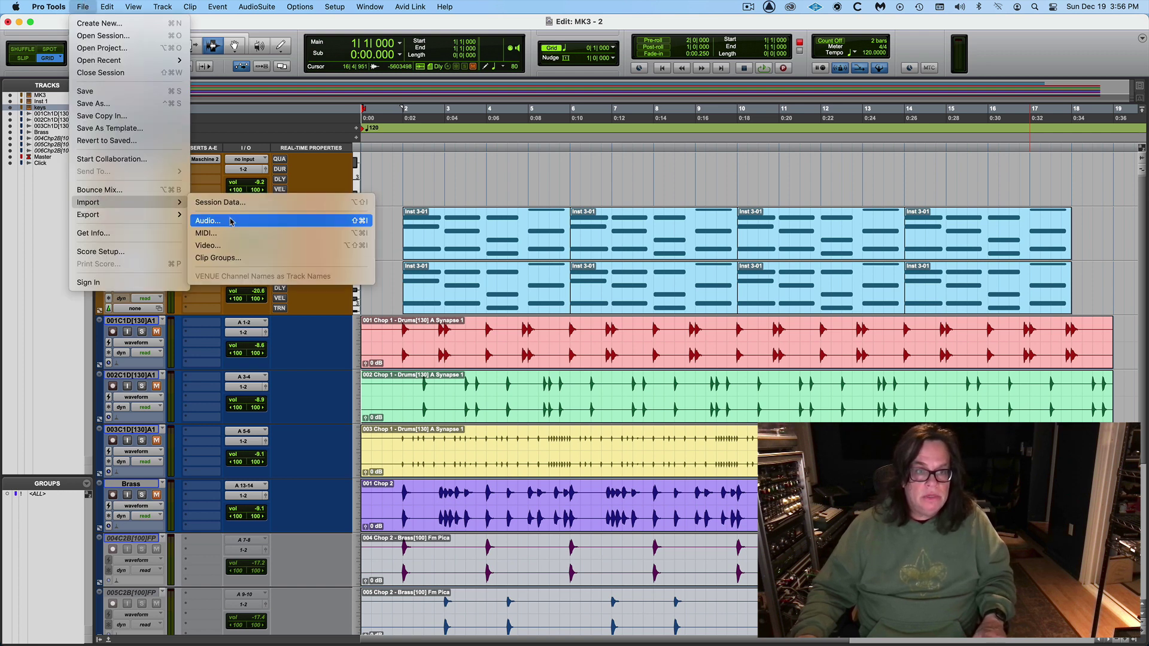
left_click(208, 221)
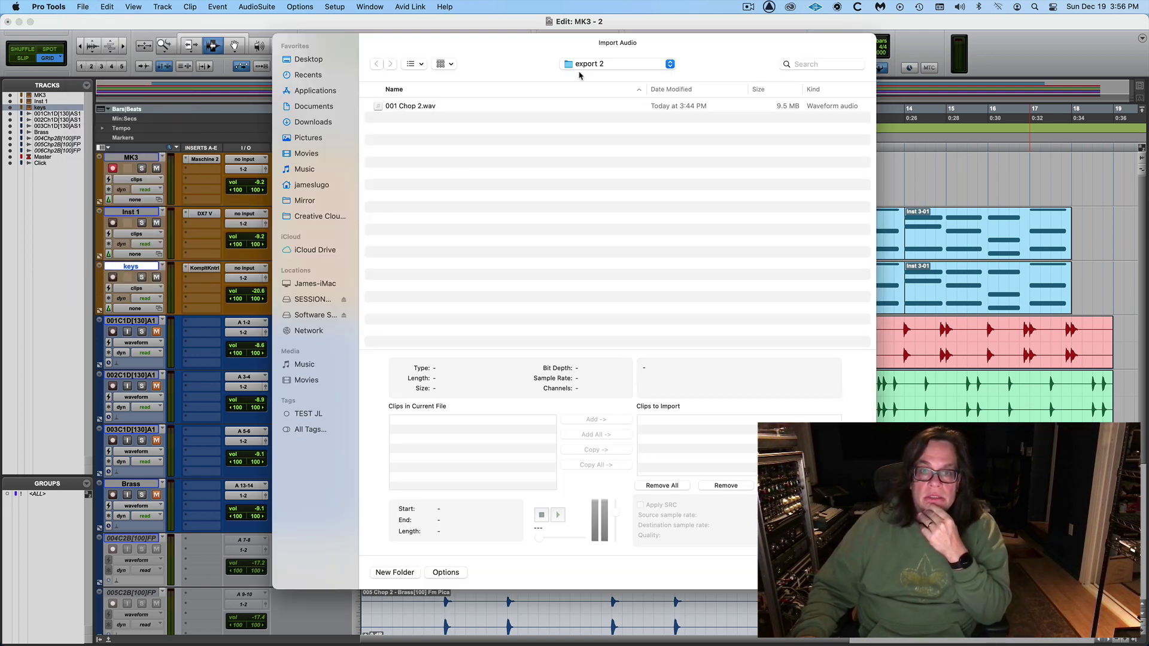
left_click(584, 69)
left_click(586, 78)
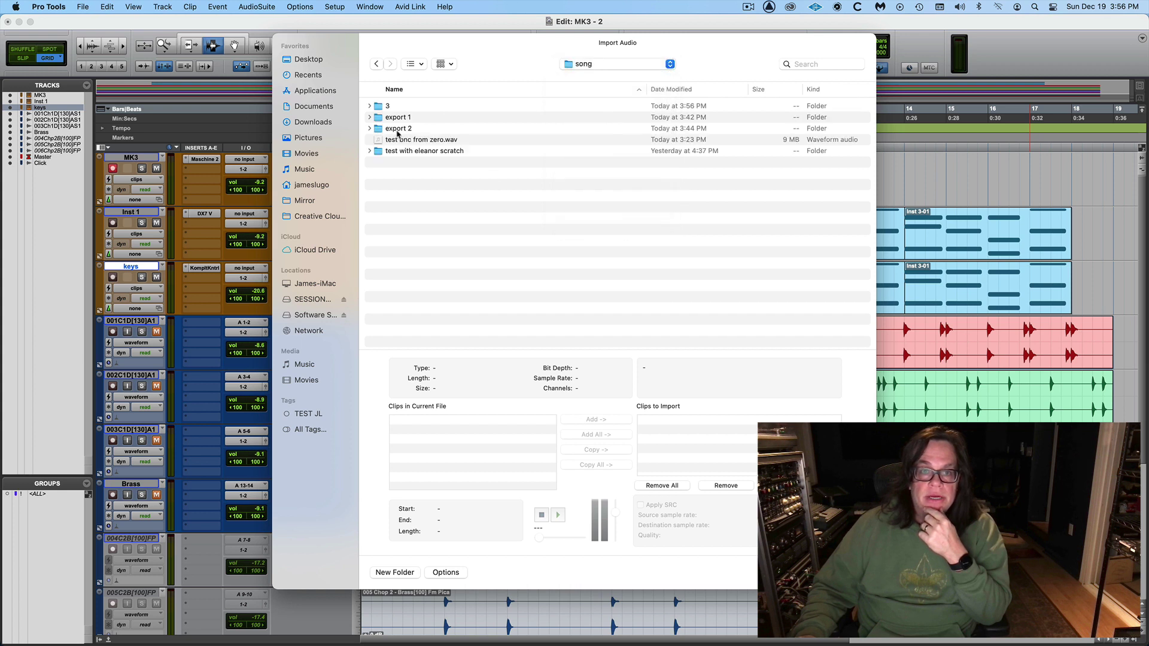
double_click(392, 106)
- Import copies of the three Group B1 - Drums[180] Atman 1 WAV files onto new tracks below the keys track
left_click(395, 106)
left_click(408, 127, "shift")
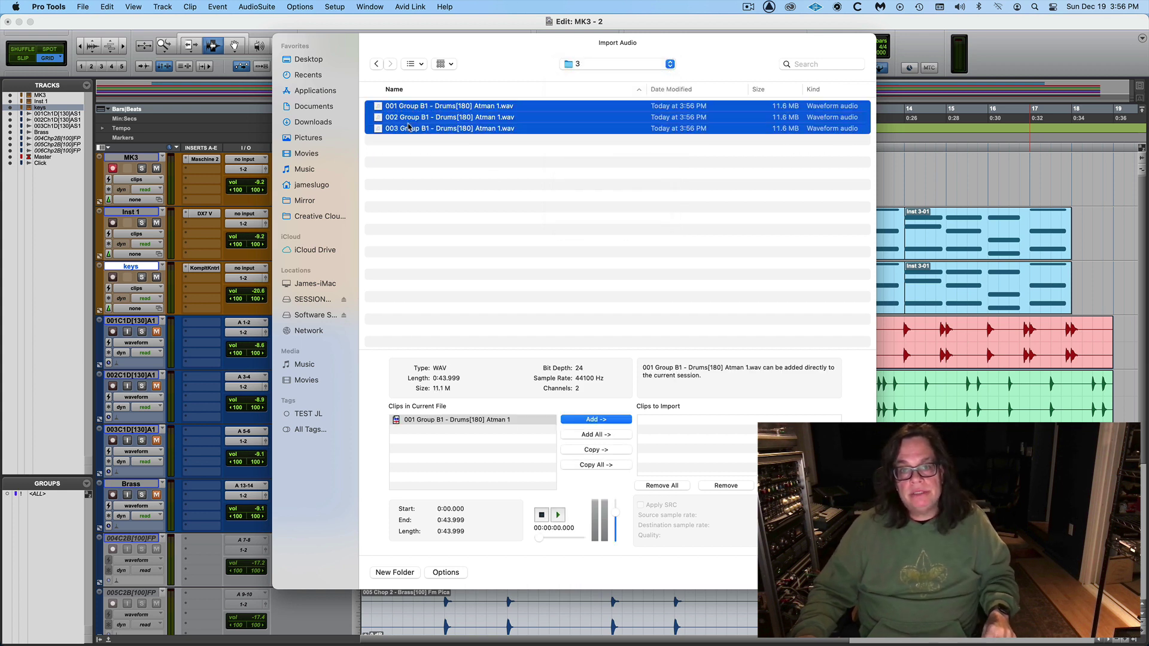
left_click(597, 450)
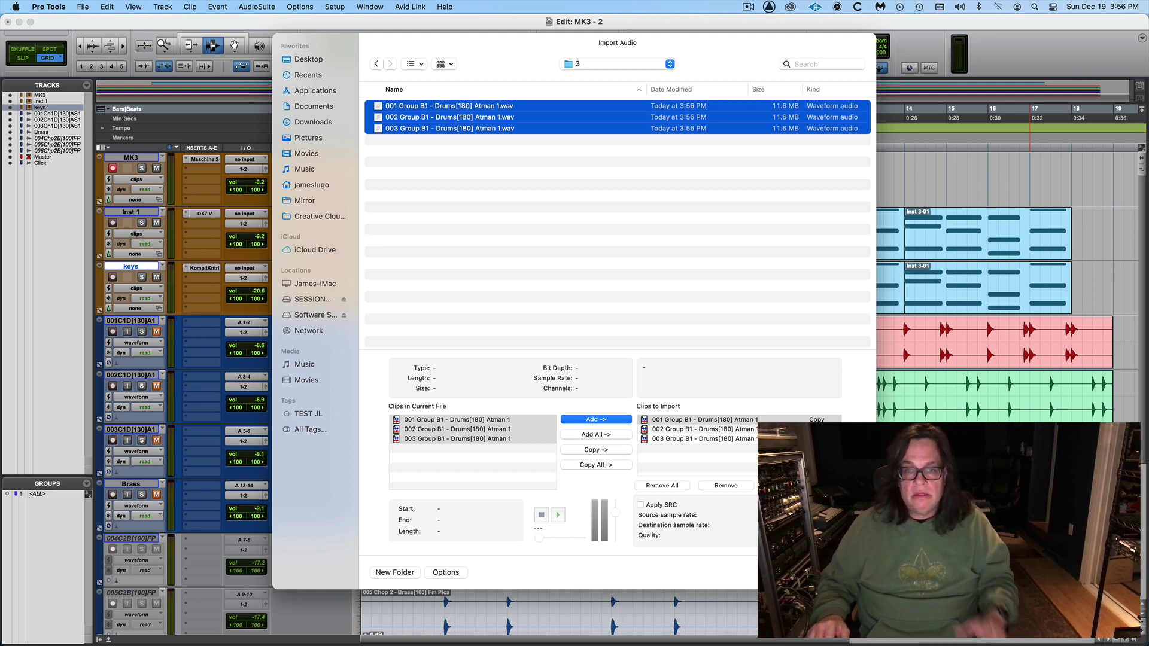
key("Return")
key("Return")
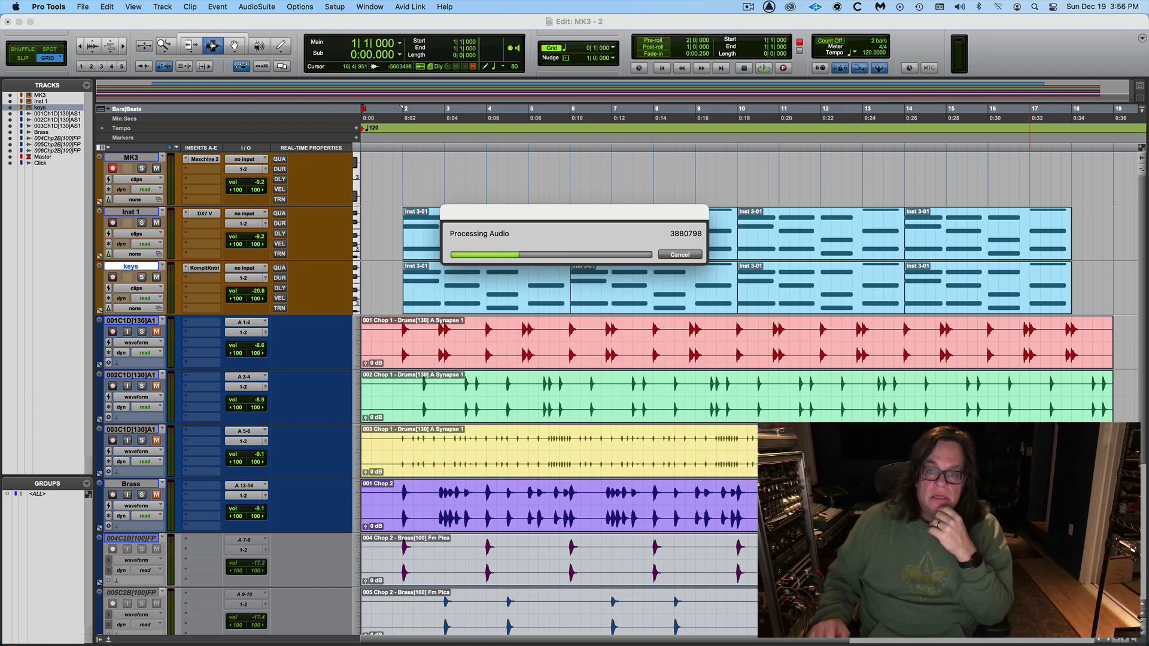
key("Return")
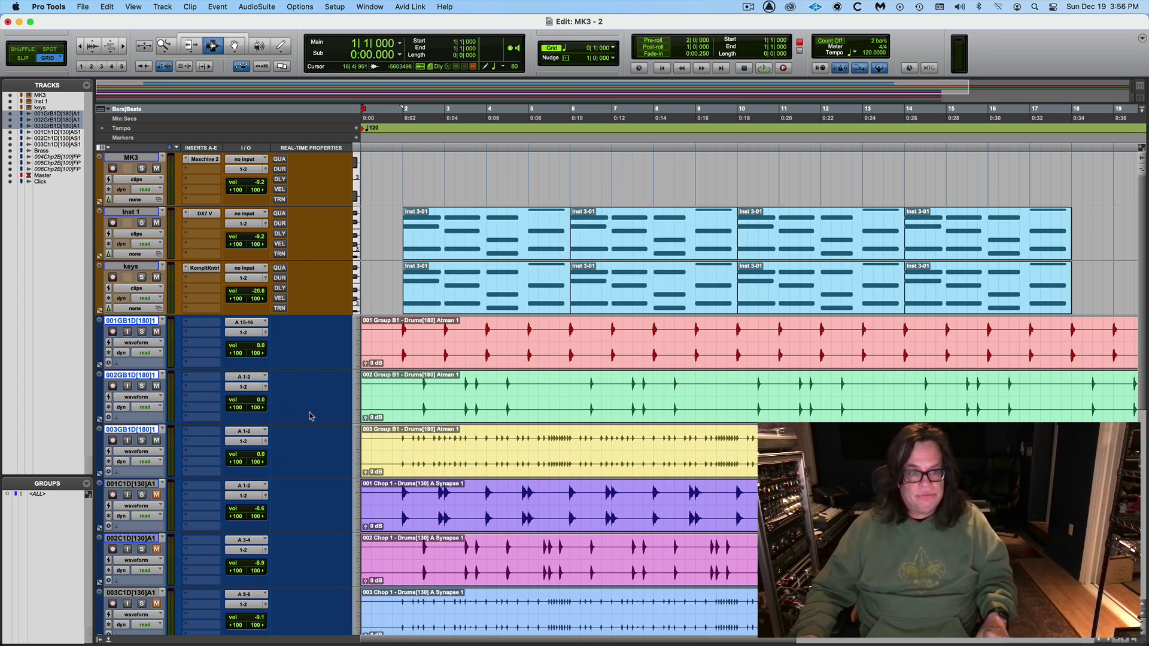
- Group the three Group B1 drum tracks as a Mix/Edit group named Group 1 and colour them green
key("super+g")
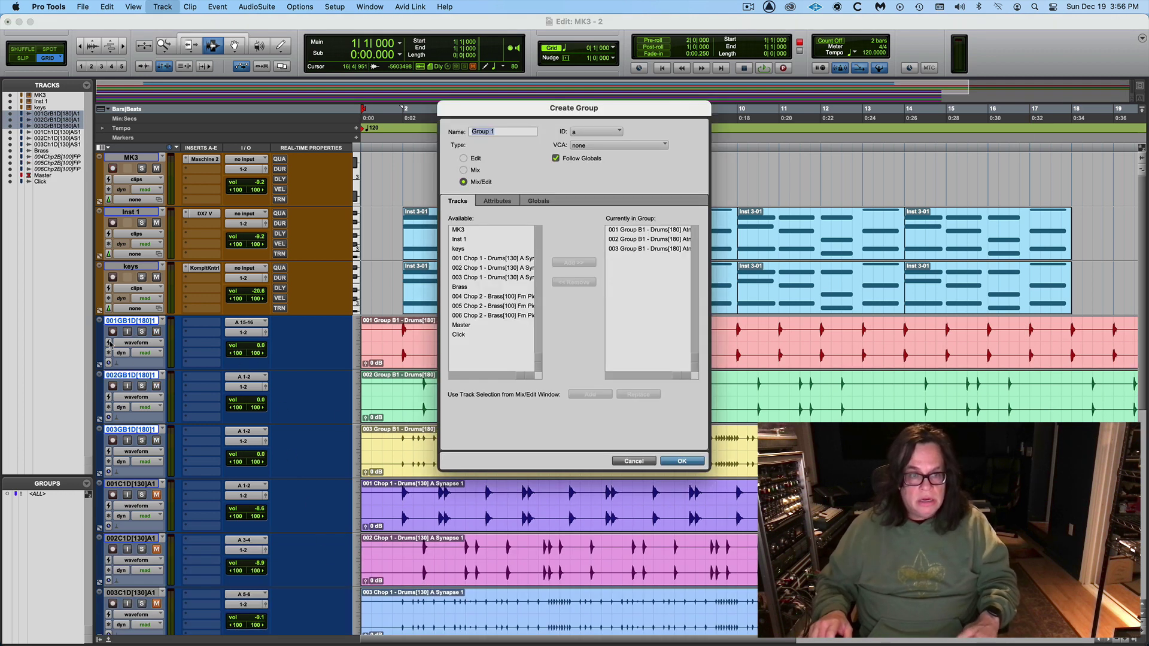
key("Return")
double_click(100, 342)
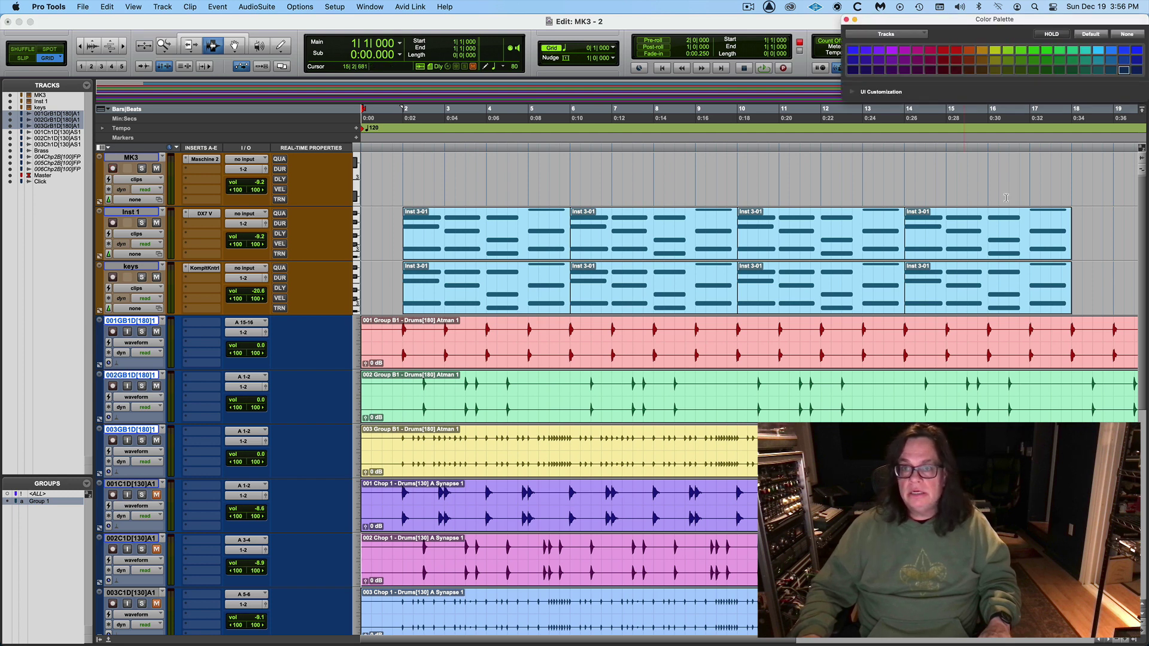
left_click(1021, 59)
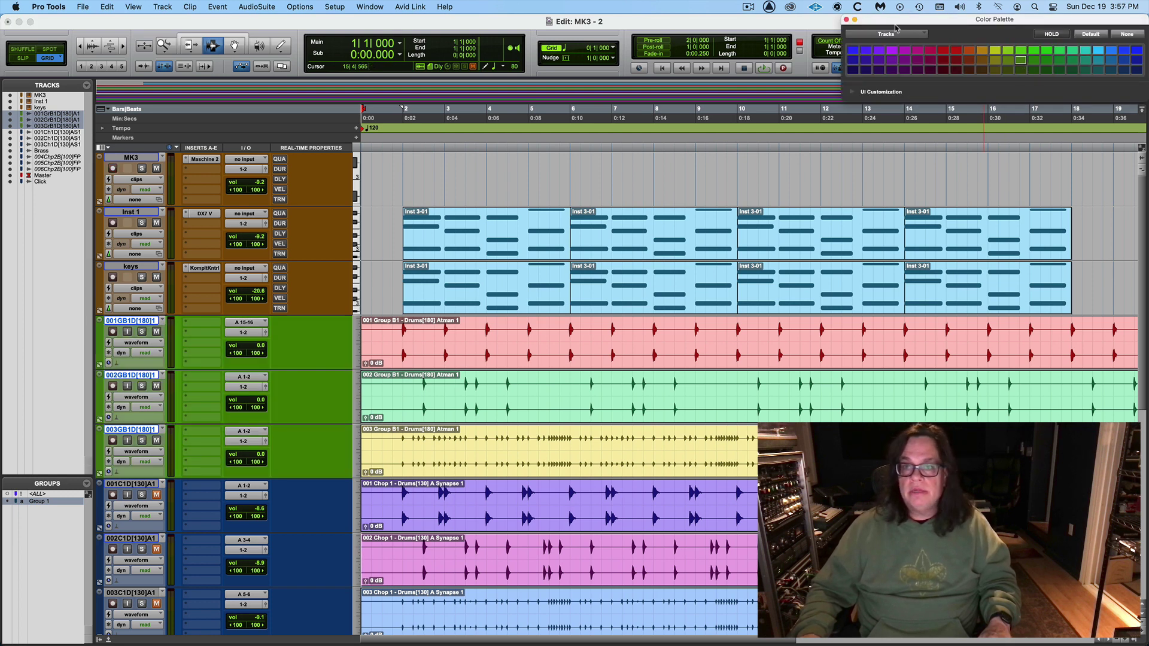
left_click_drag(894, 24, 1145, 23)
- Lower the three grouped Group B1 drum tracks to -6.6 dB and audition the session
key("super+equal")
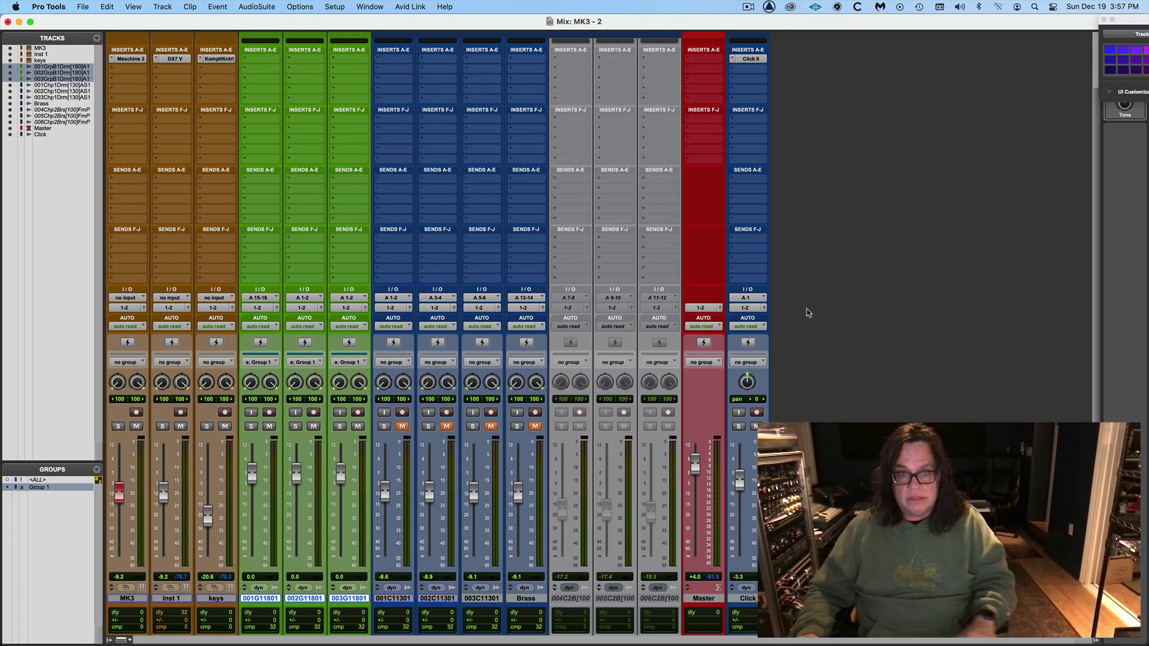
mouse_move(296, 477)
left_mouse_down()
mouse_move(296, 509)
mouse_move(296, 496)
left_mouse_up()
key("super+equal")
key("space")
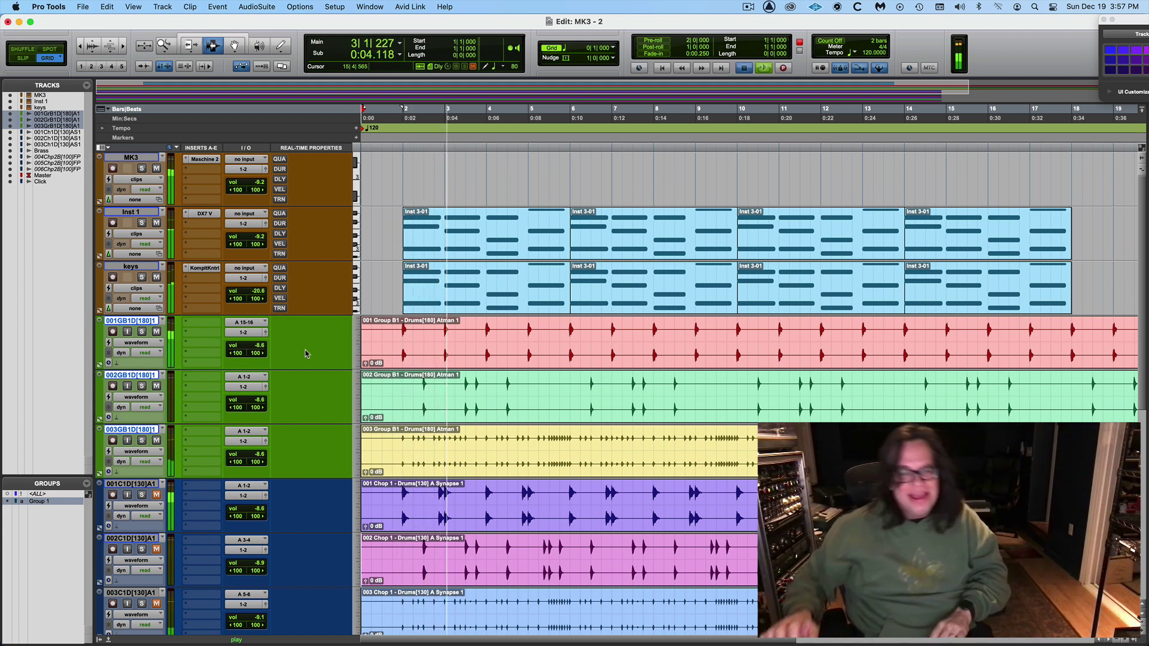
key("space")
- Turn off record enable on the MK3 track and play the session from the start
left_click(131, 157)
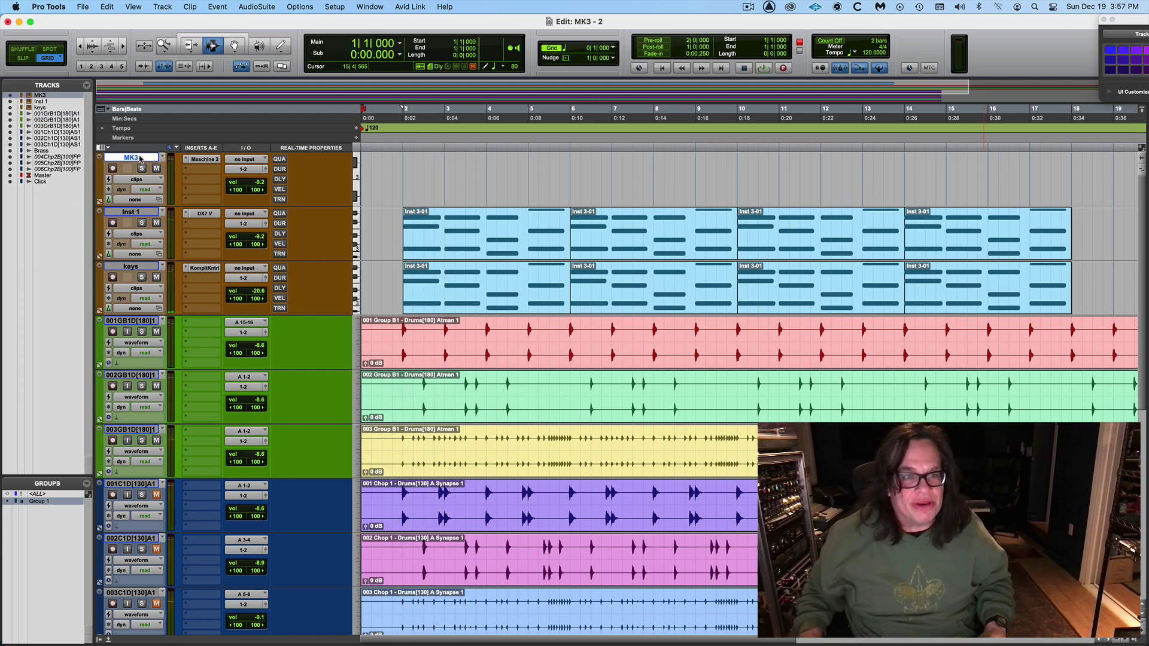
left_click(114, 167)
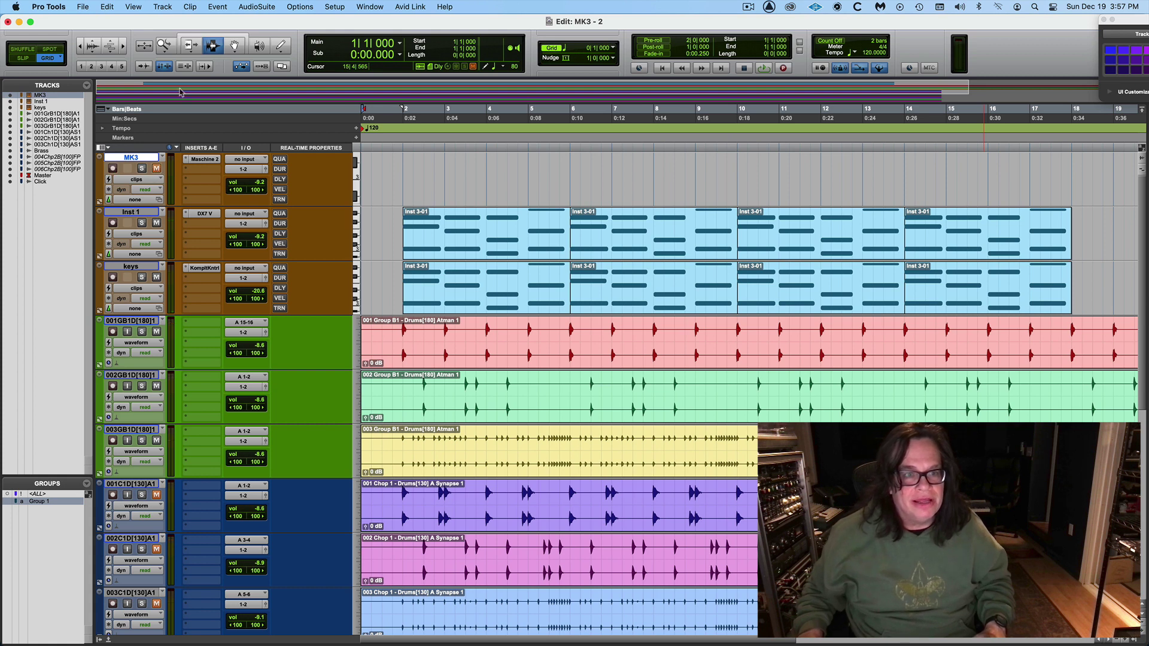
key("space")
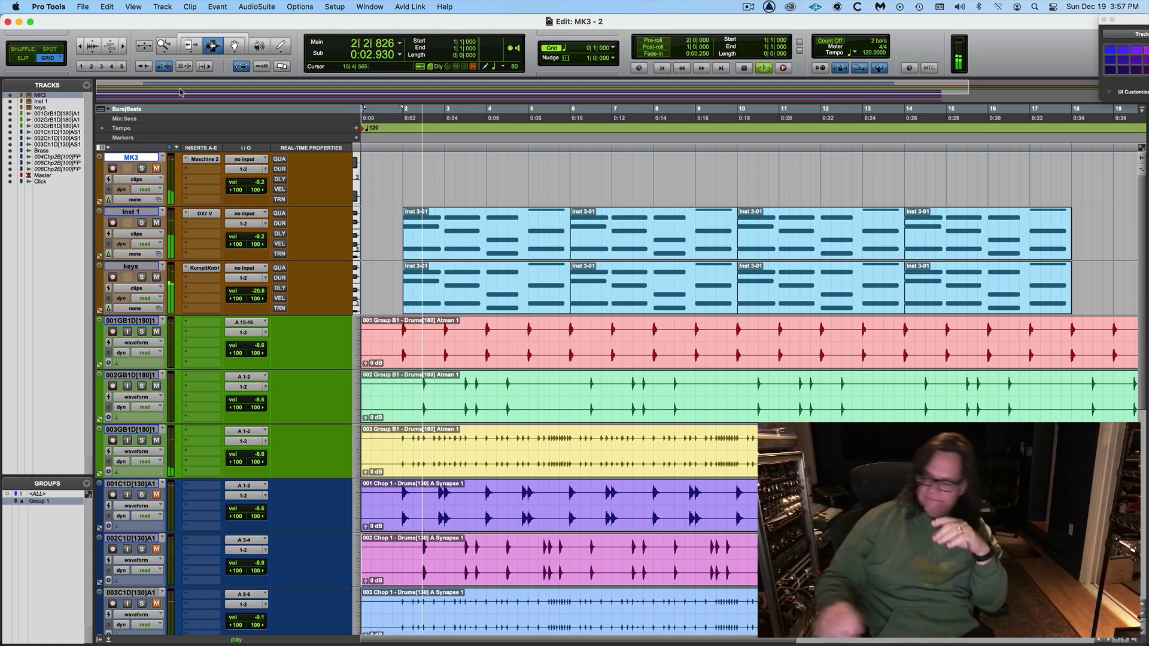
- Set the volume of the grouped Group B1 drum tracks to -5.4 dB in the mixer and return to the Edit window
key("super+equal")
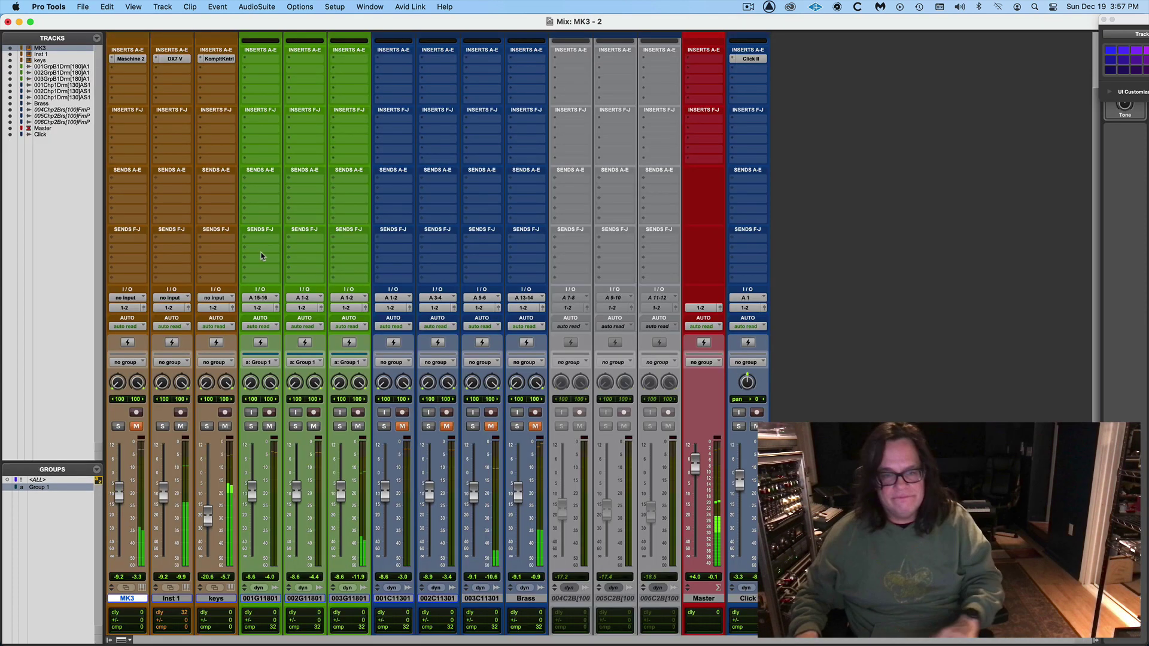
left_click_drag(296, 495, 296, 487)
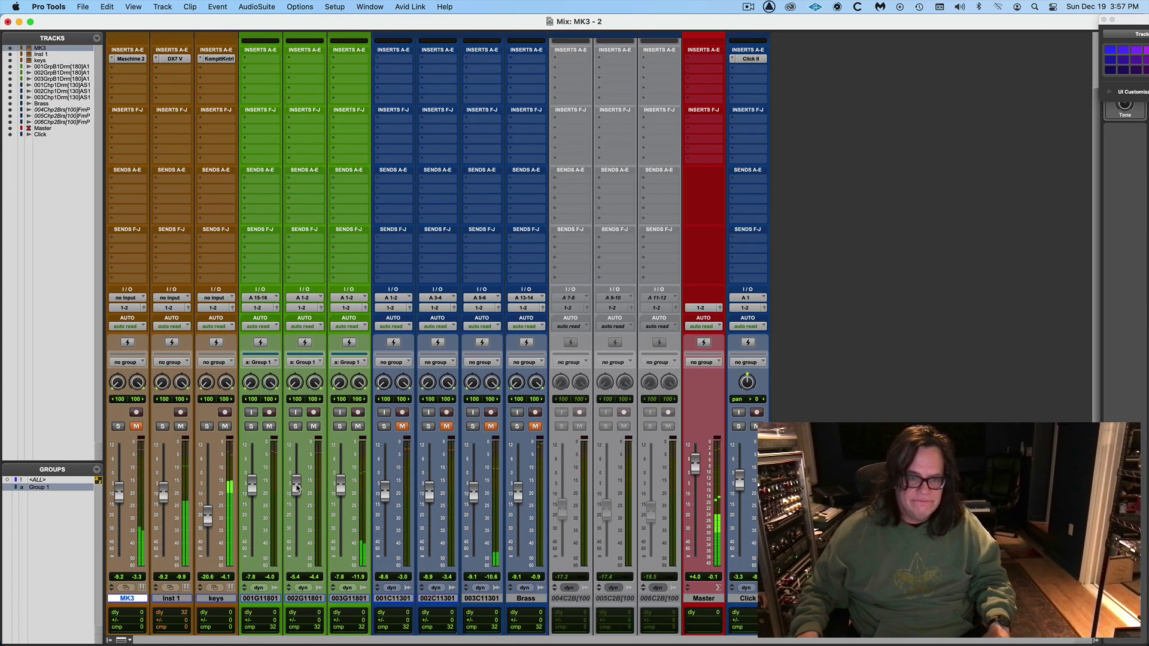
key("super+equal")
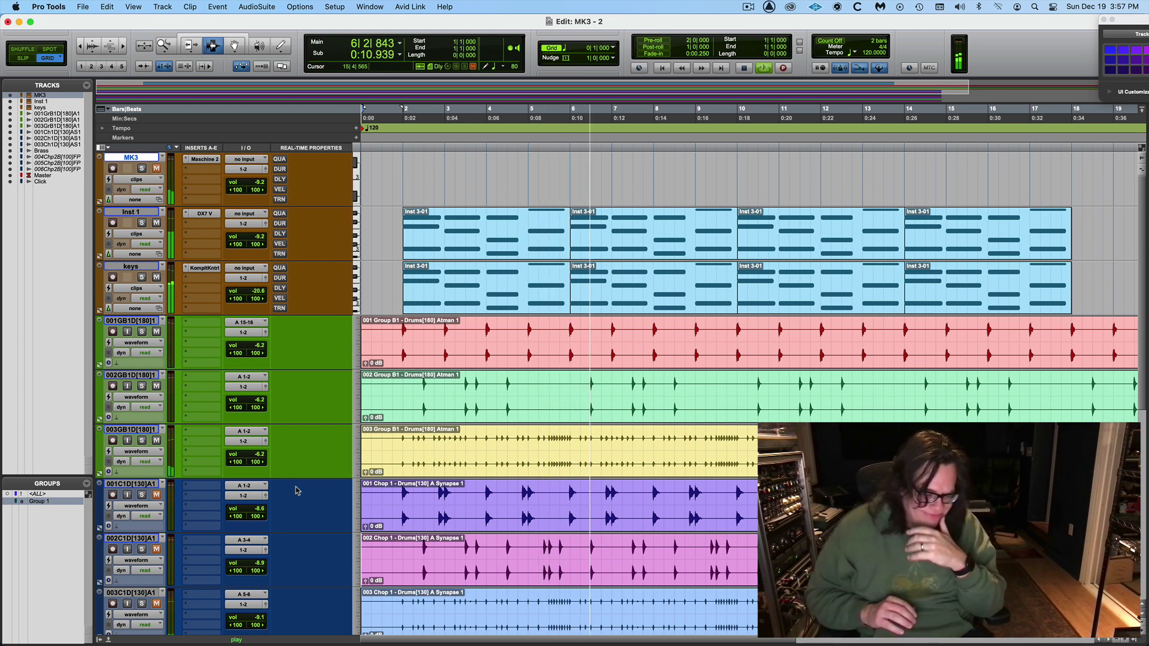
key("space")
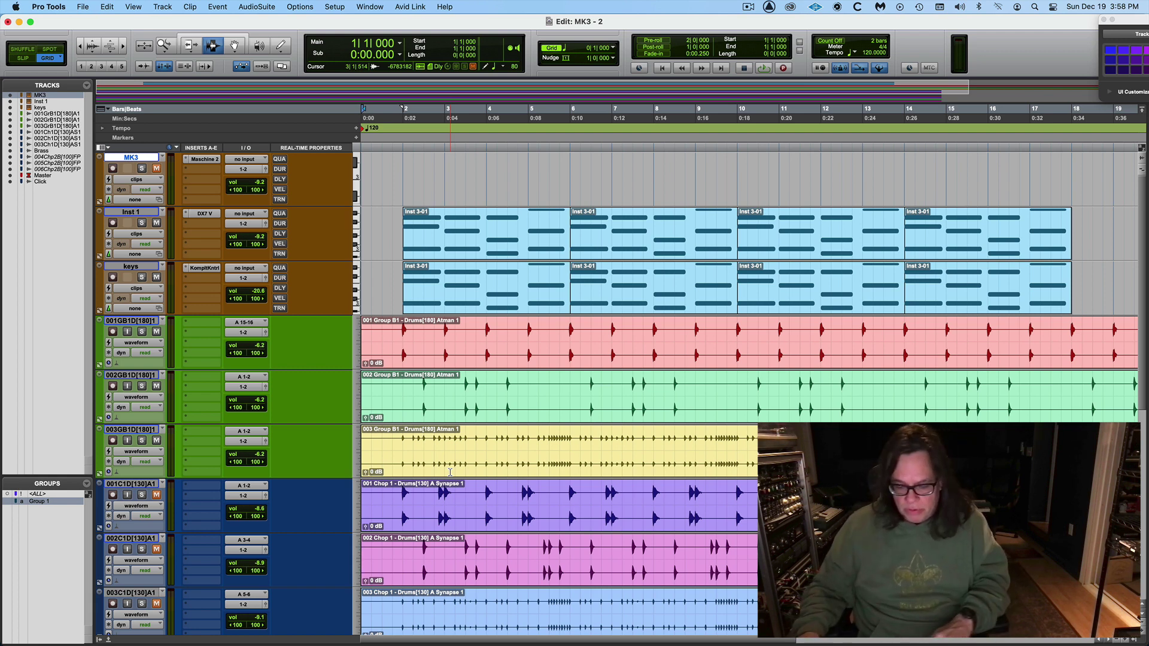
key("super+equal")
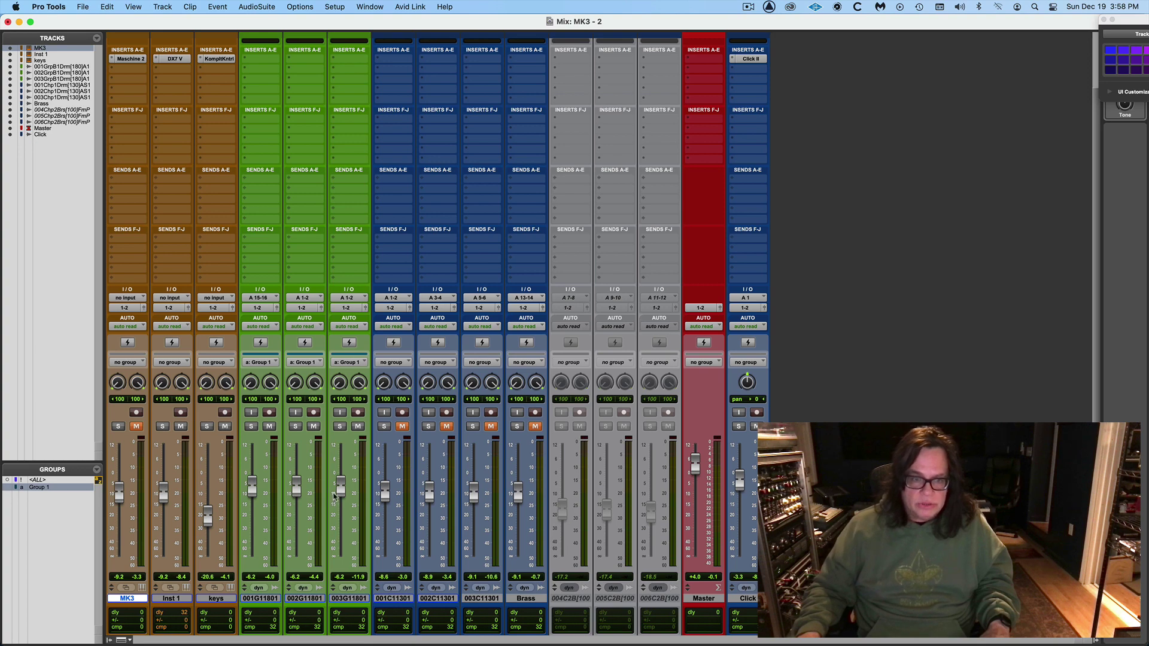
left_click_drag(339, 492, 340, 487)
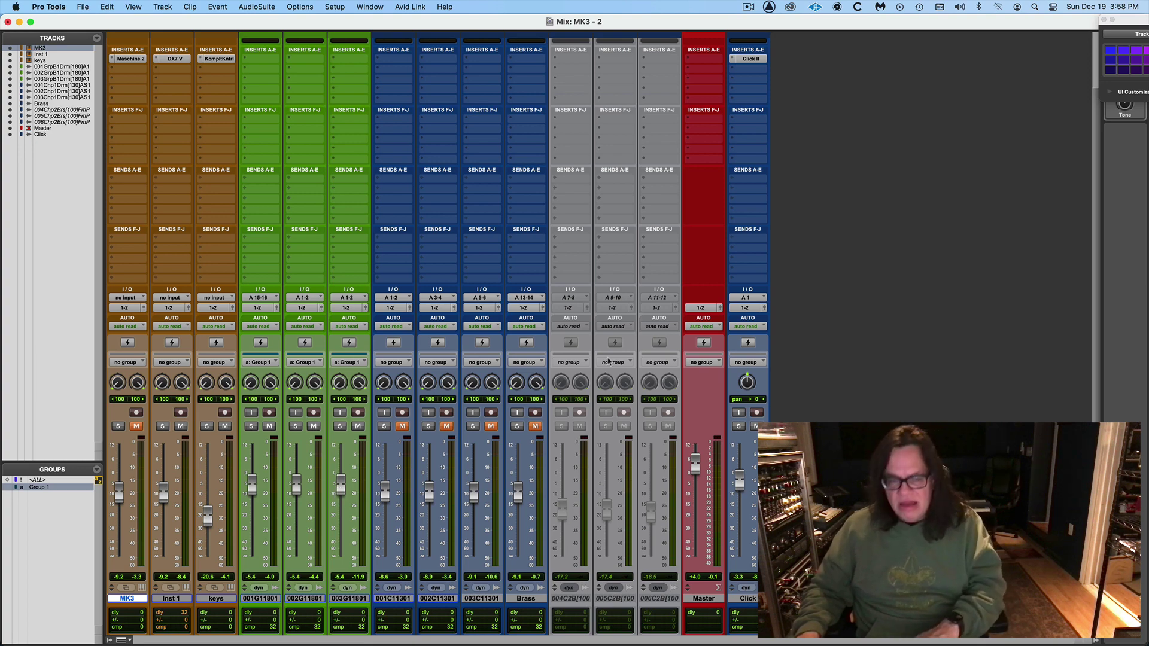
key("super+equal")
- Hide Pro Tools and close the ZZZ - Maschine Protocol 3 Sampling document
left_click(48, 6)
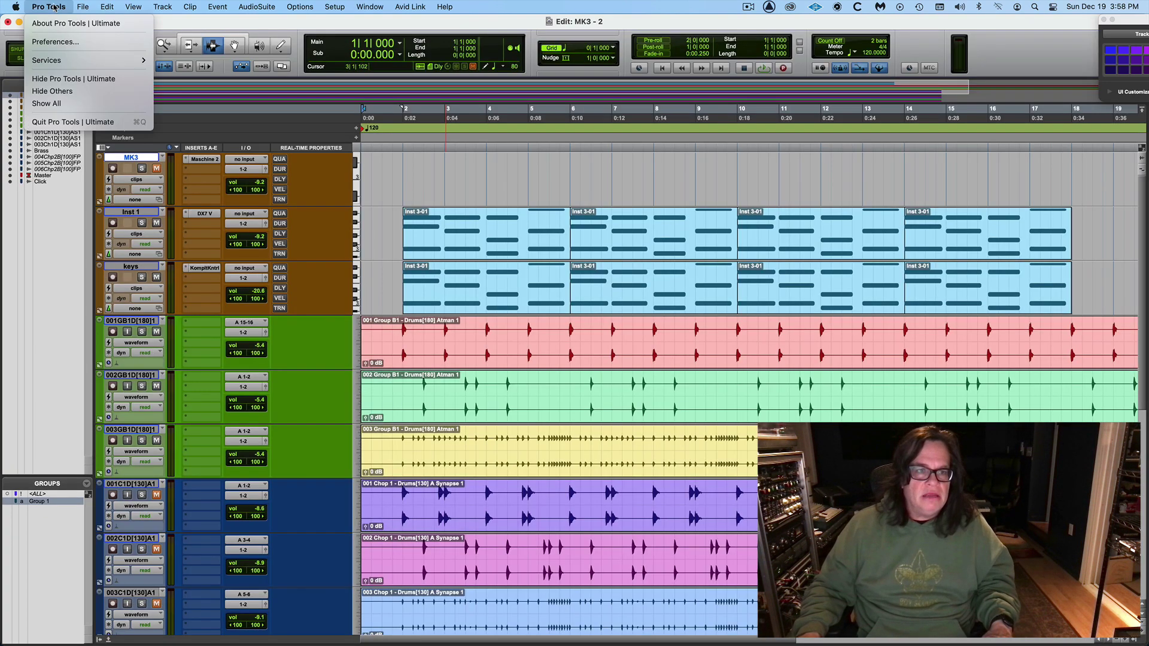
left_click(62, 79)
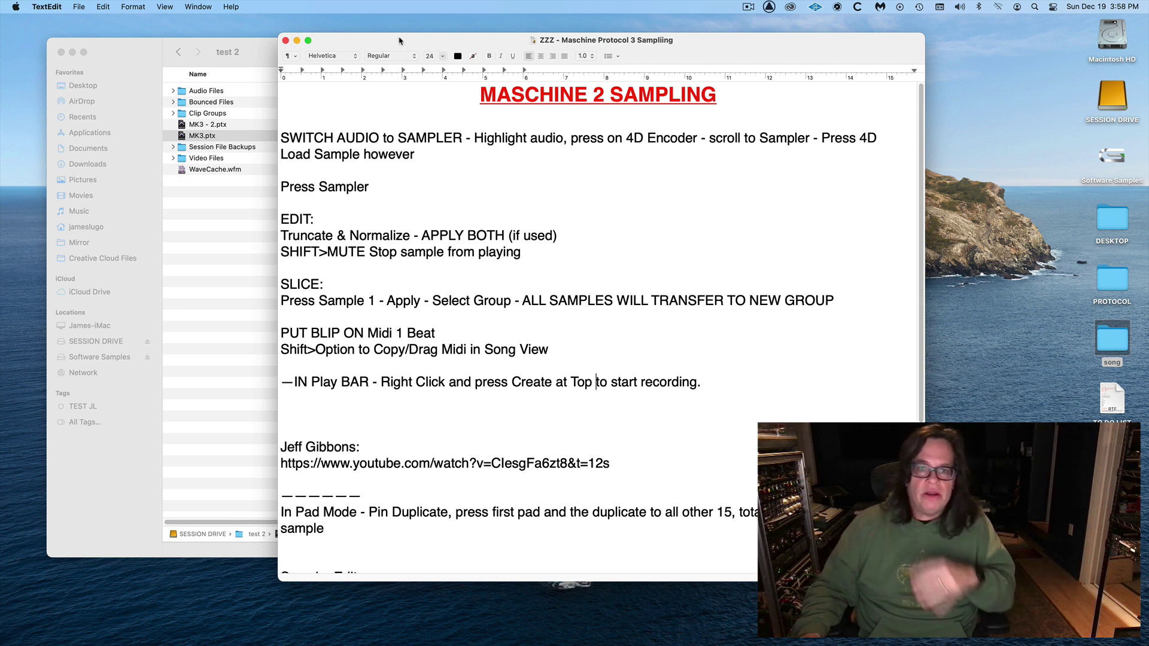
key("super+w")
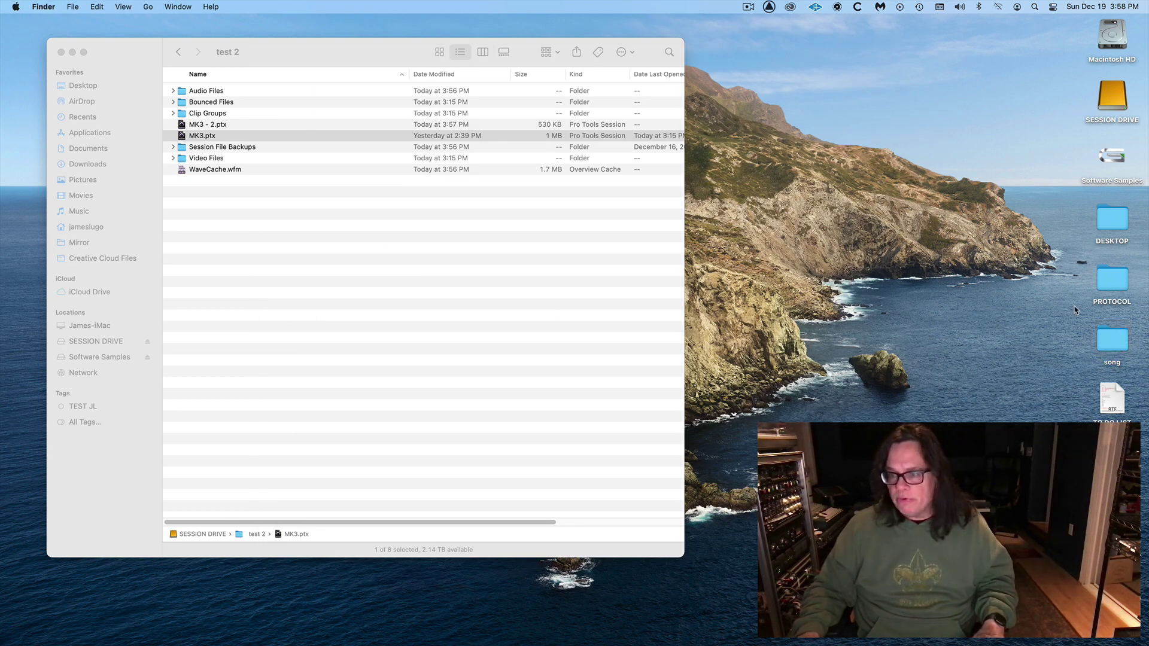
- Open the PROTOCOL folder on the Desktop and select the ZZZ - Axe FX Protocols document
left_click(1104, 281)
key("super+o")
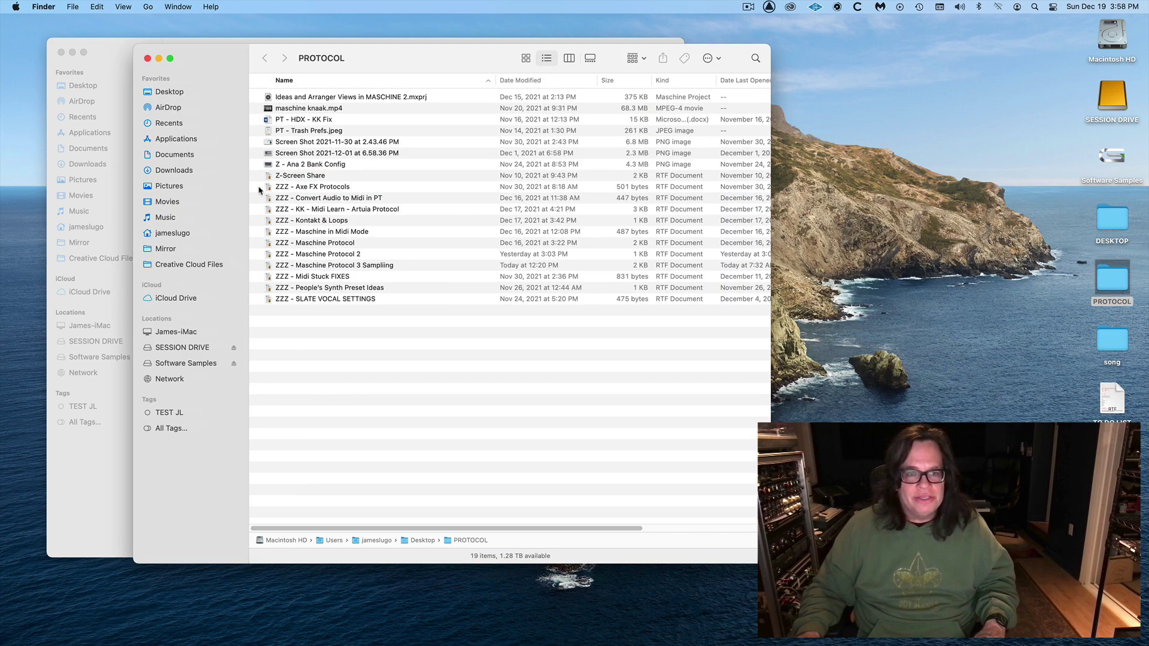
left_click(314, 187)
left_click_drag(419, 60, 350, 21)
- Preview the protocol notes one after another, from ZZZ - Axe FX Protocols through ZZZ - SLATE VOCAL SETTINGS
key("space")
key("Down")
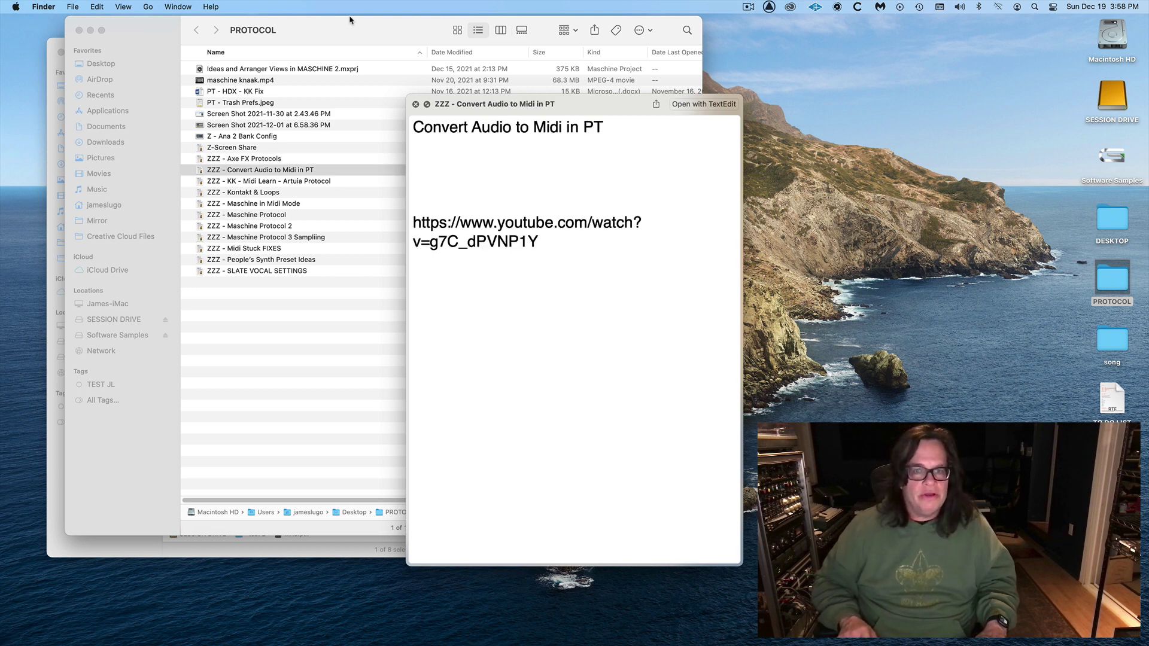
key("Down")
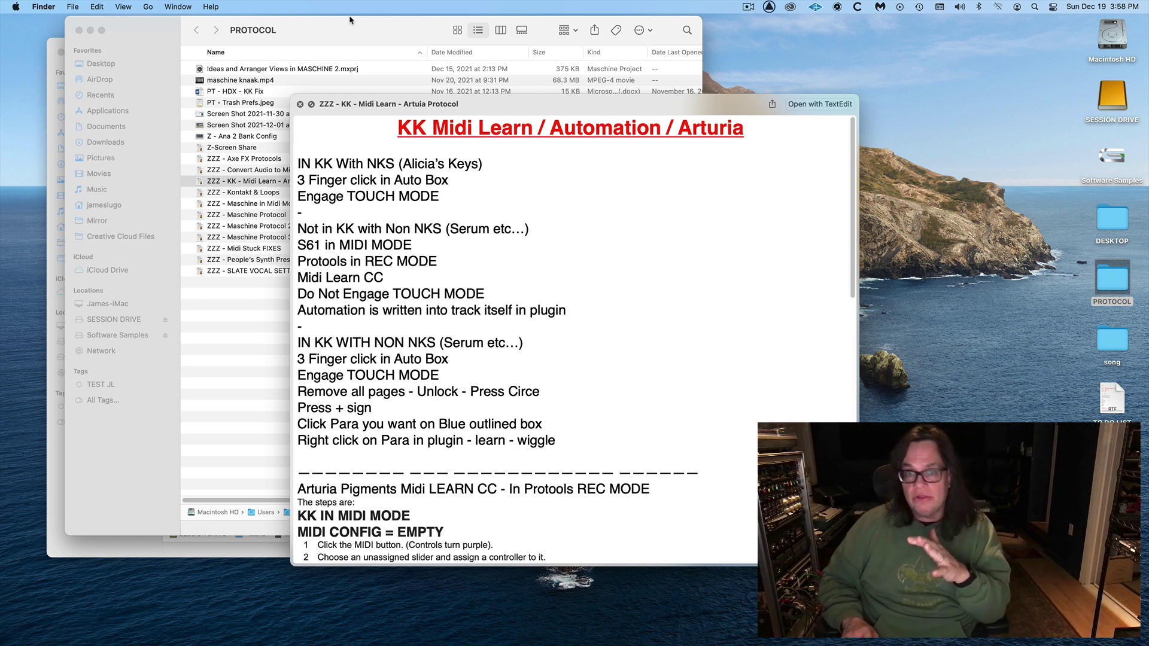
key("Down")
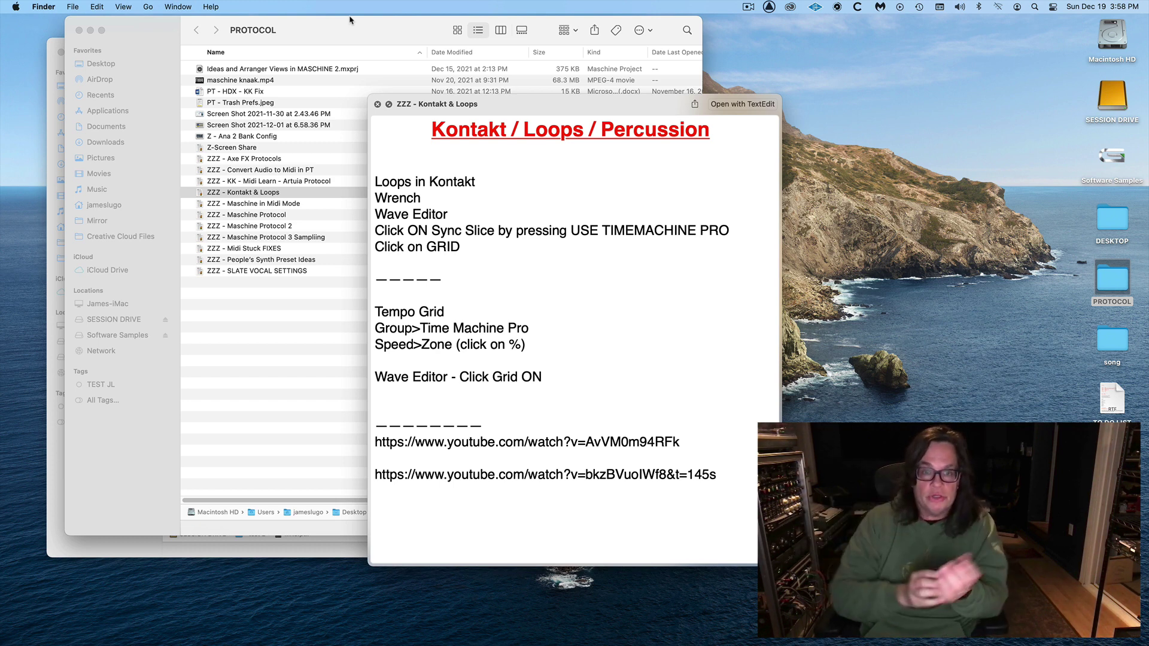
key("Down")
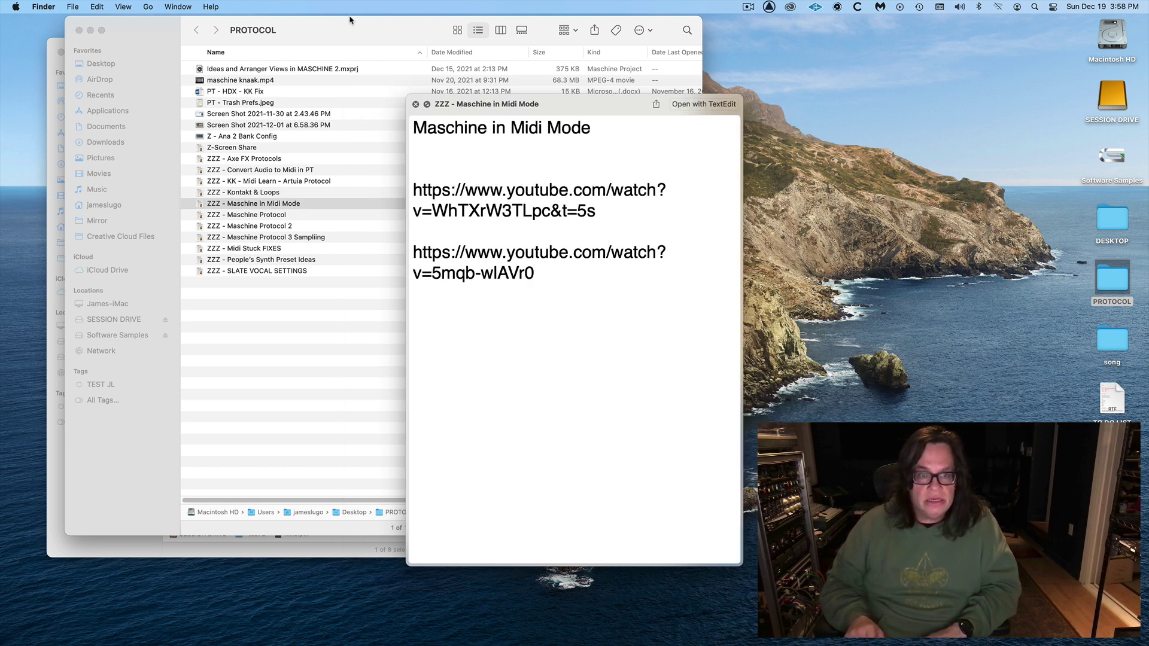
key("Down")
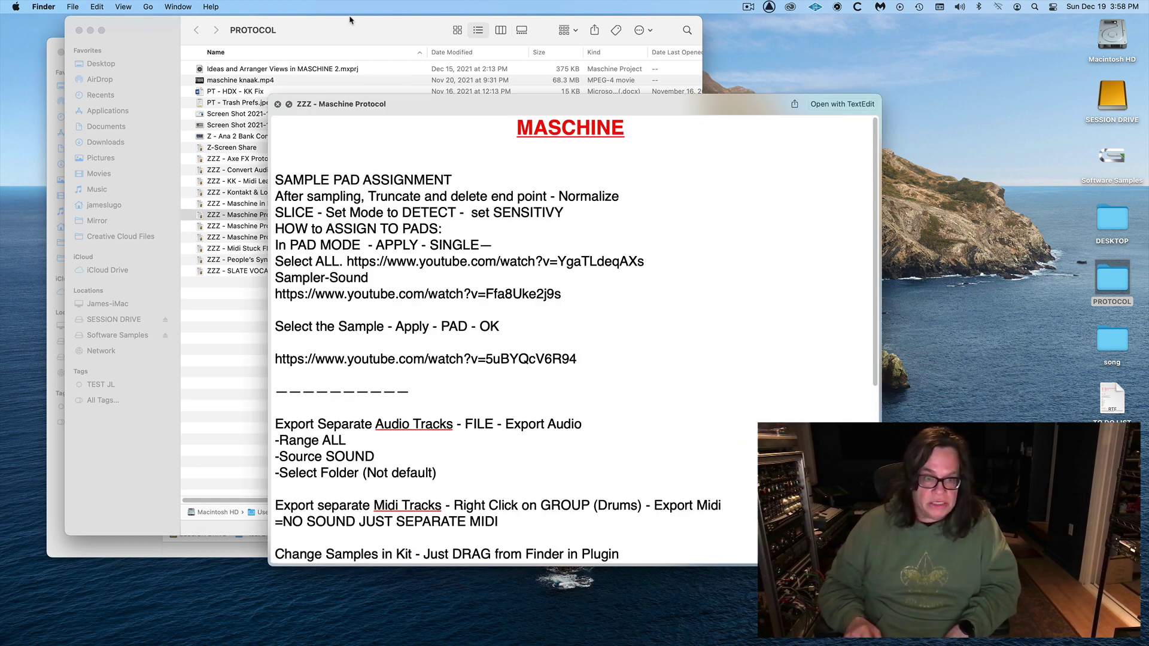
key("Down")
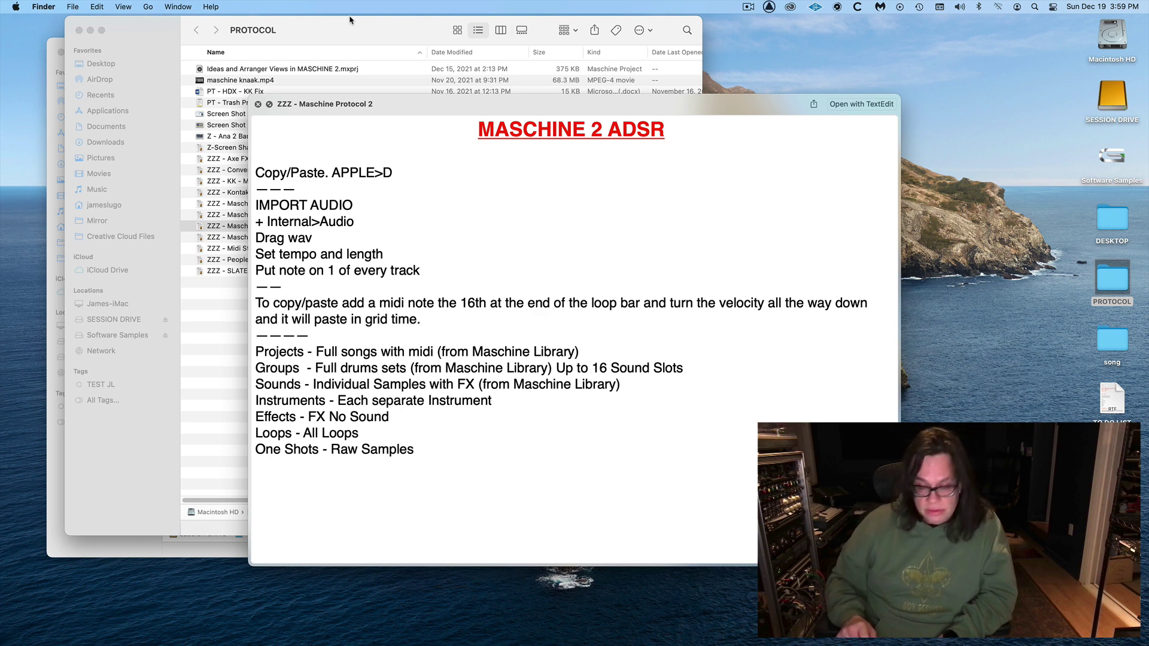
key("Down")
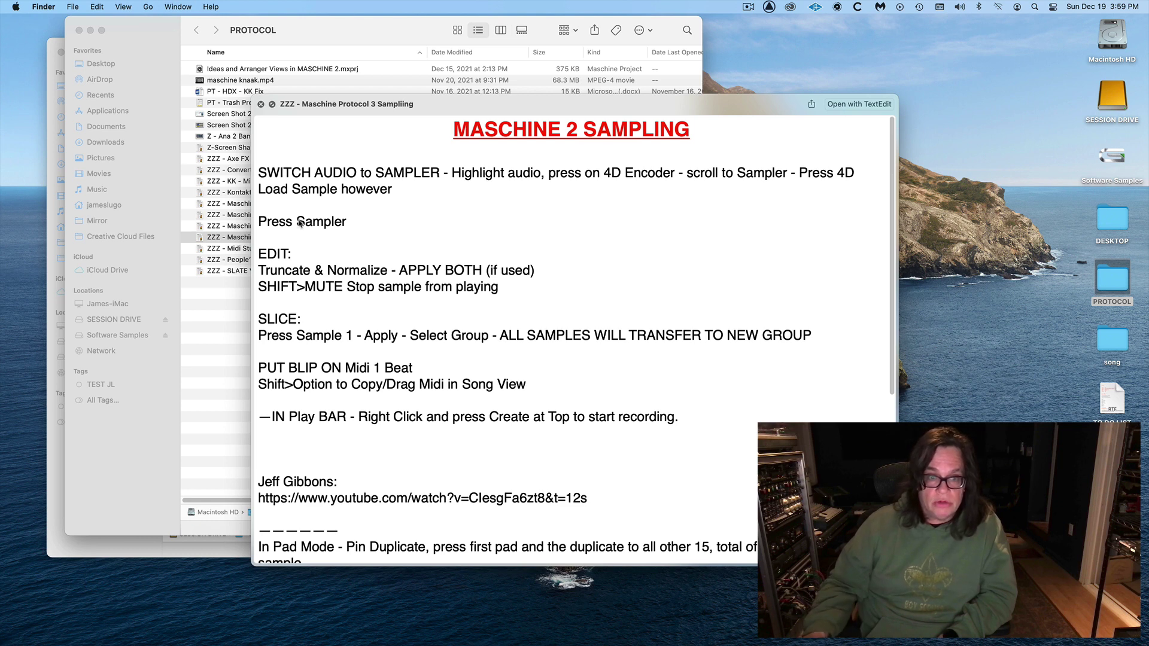
key("Down")
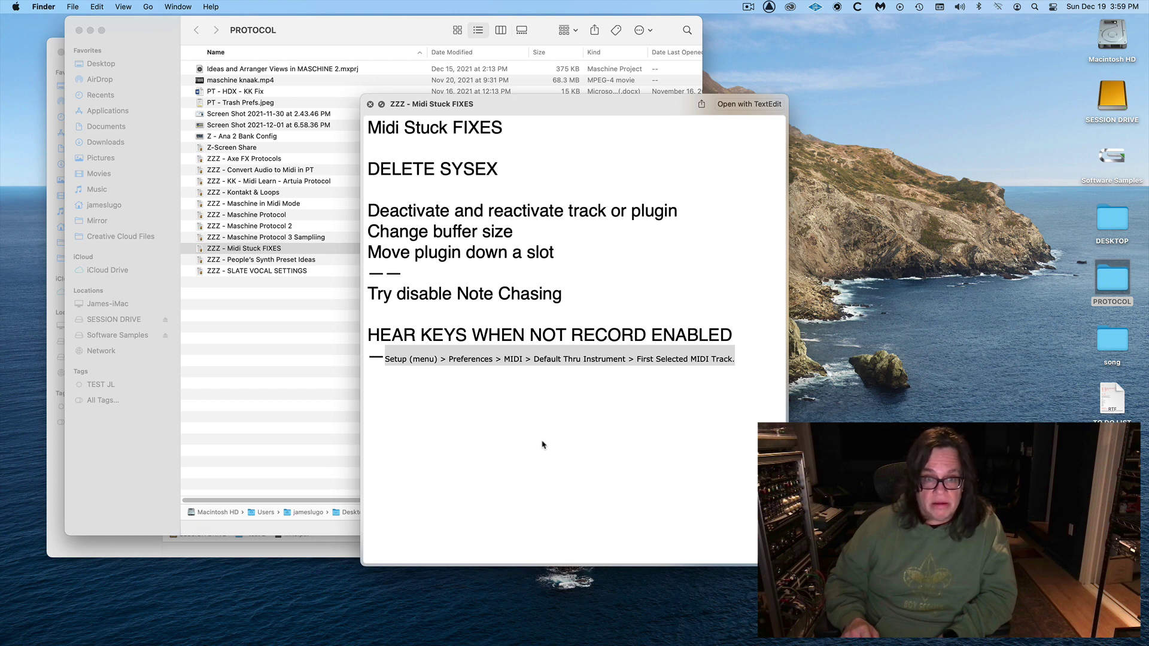
key("Down")
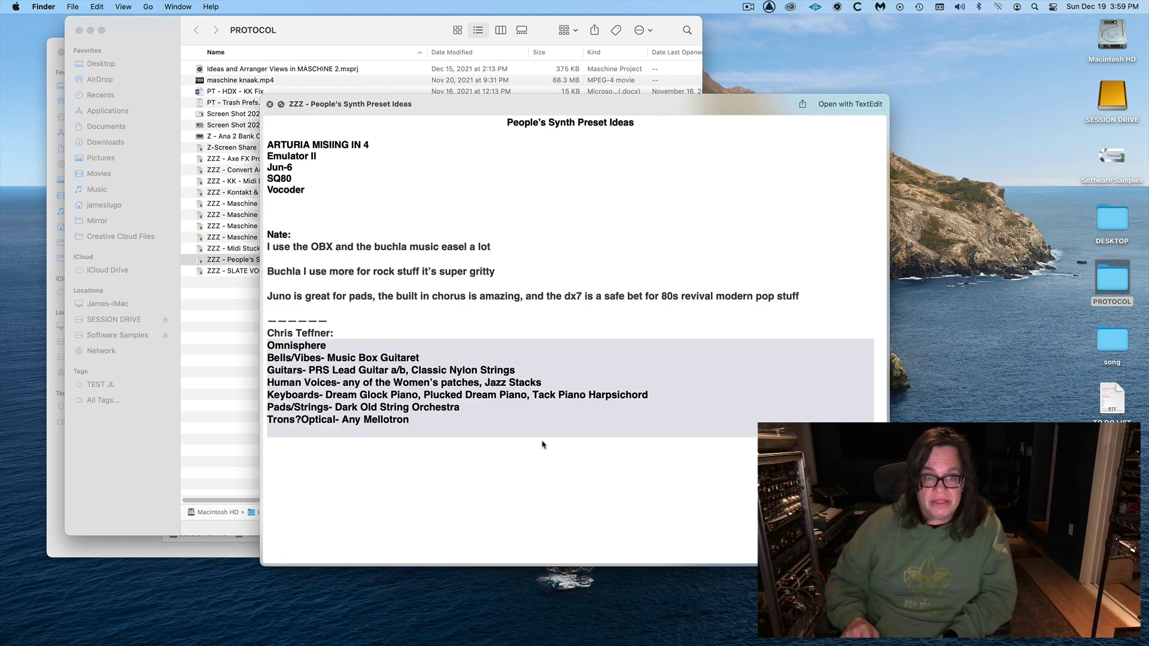
key("Down")
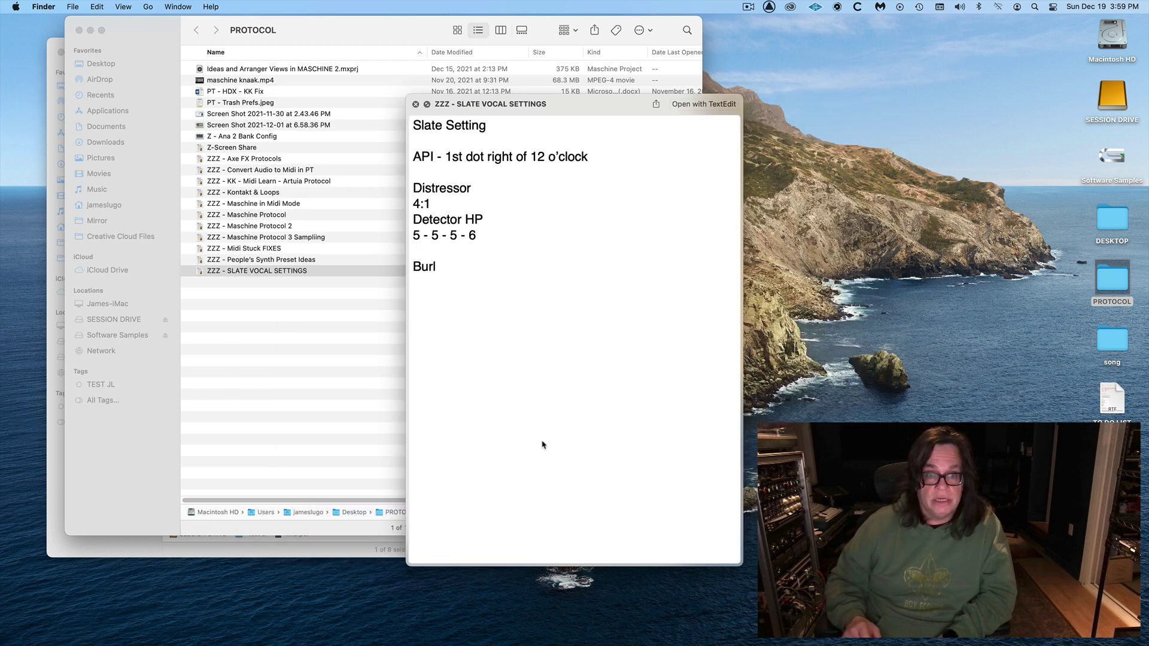
key("space")
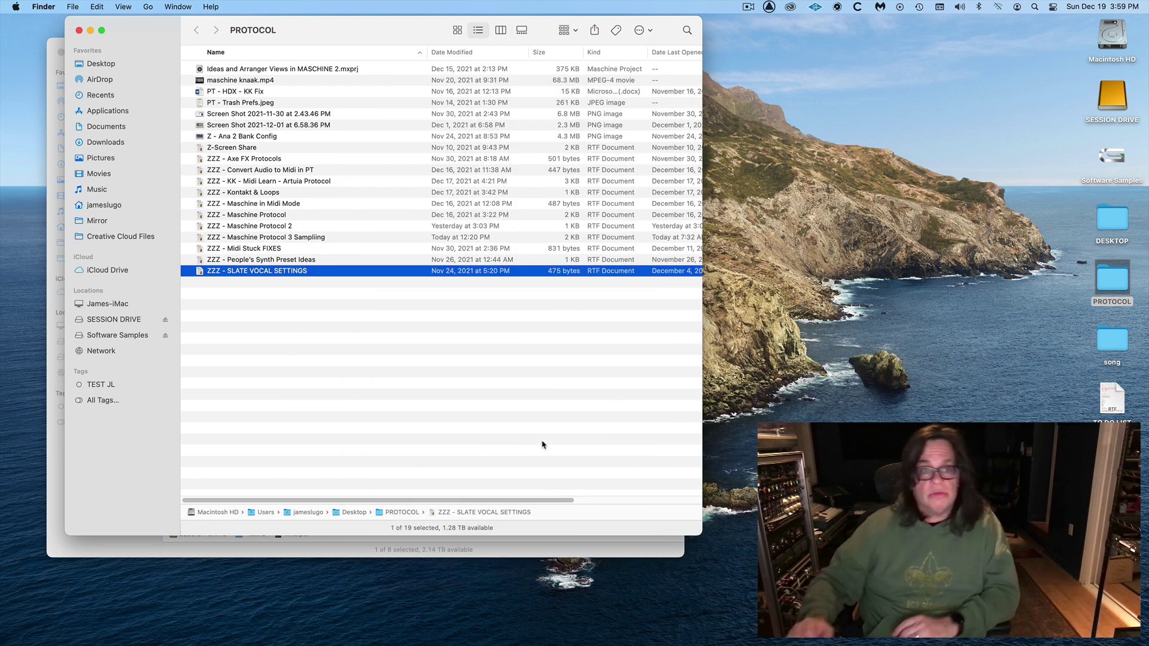
- Close the PROTOCOL folder window and switch back to Pro Tools
key("super+w")
left_click(560, 427)
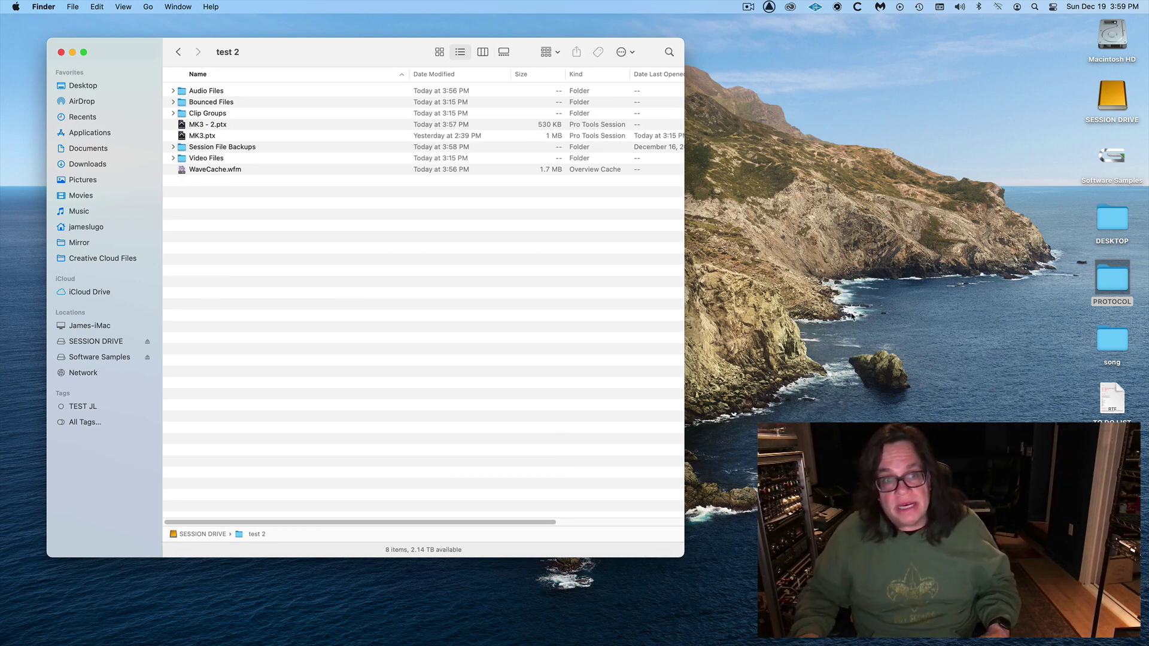
left_click(833, 206)
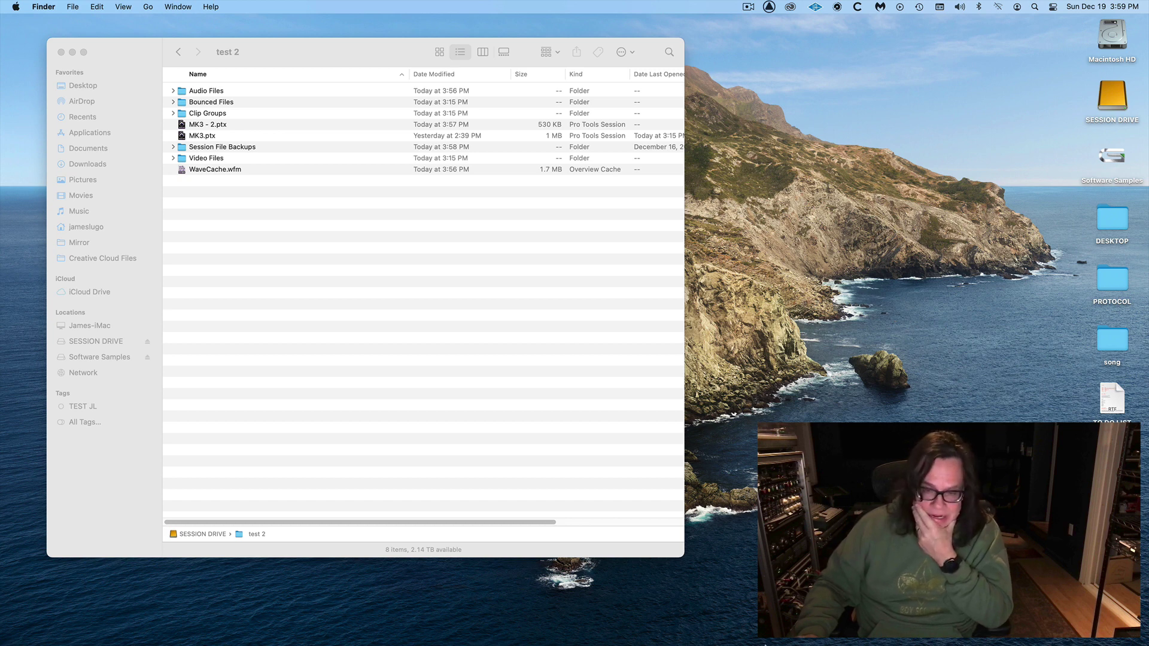
mouse_move(764, 644)
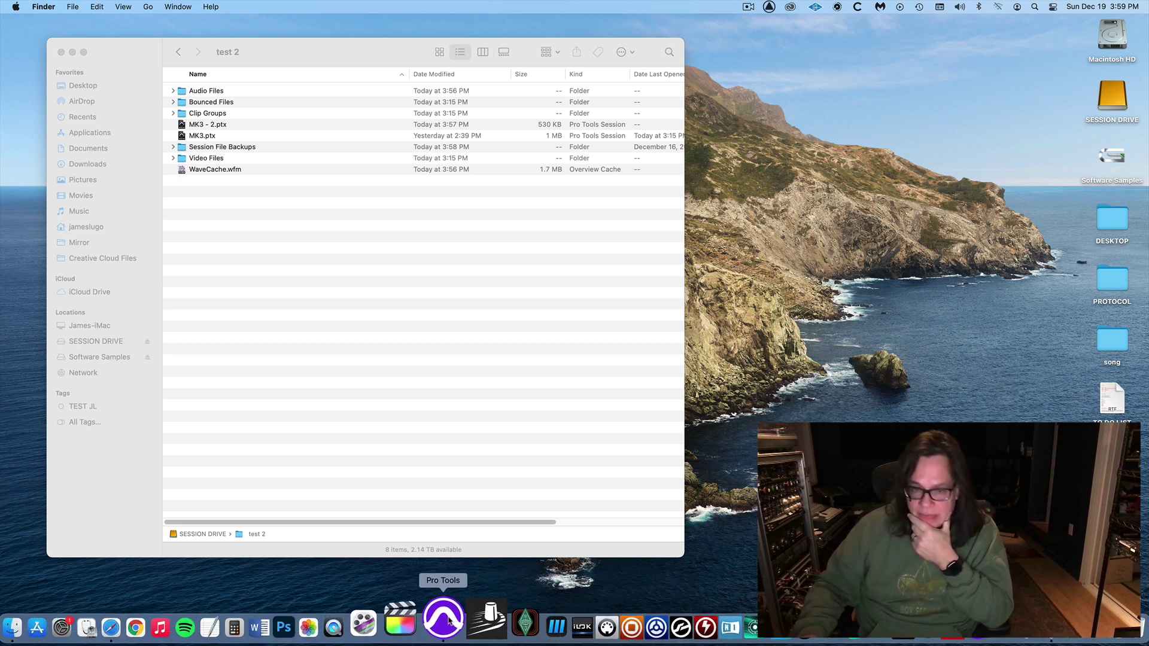
left_click(443, 619)
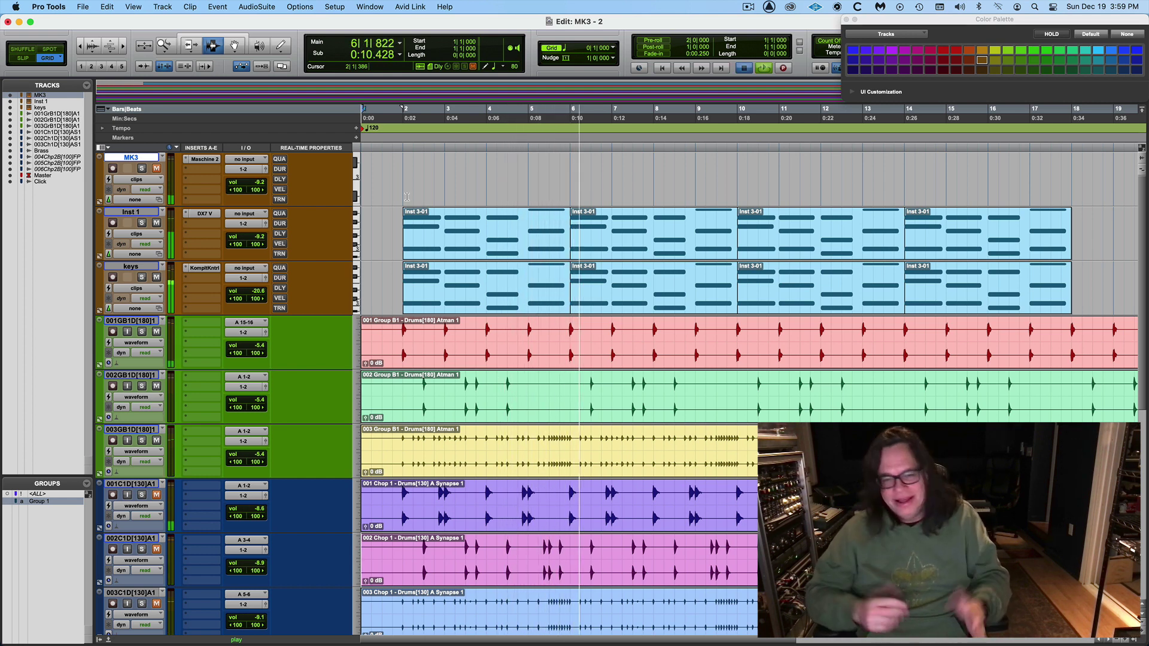
- Stop playback, place the cursor at the start of bar 2 and play the session from there
key("space")
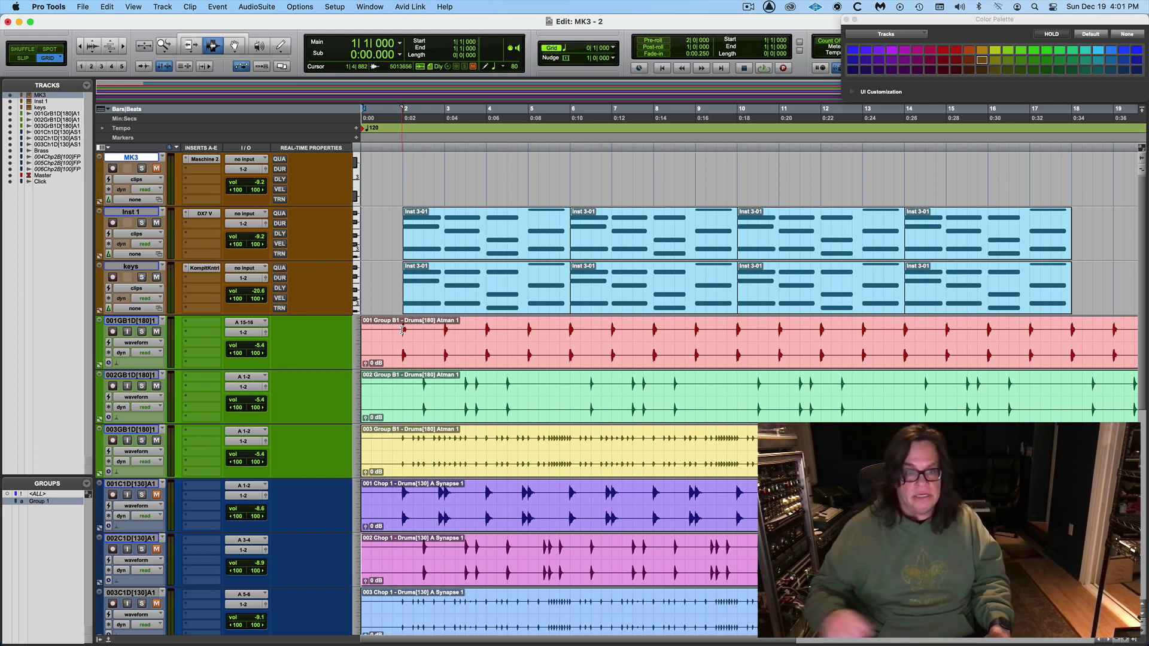
left_click(403, 330)
key("space")
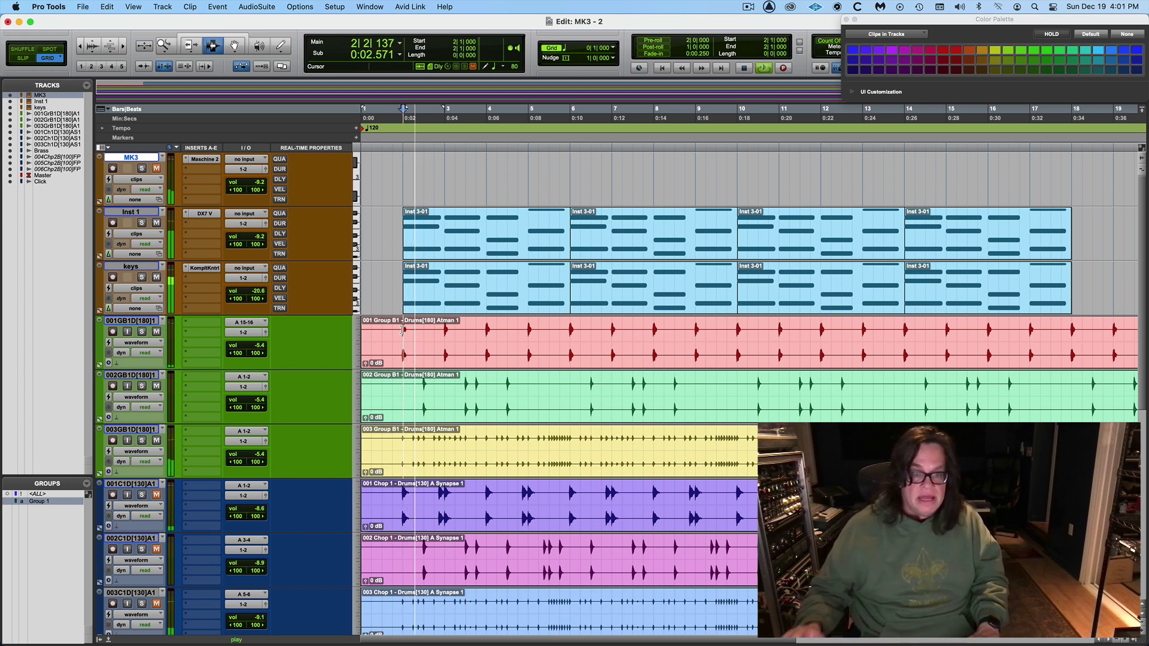
- Stop playback, mute the three Group B1 drum tracks and unmute the three Chop 1 drum tracks
key("space")
key("space")
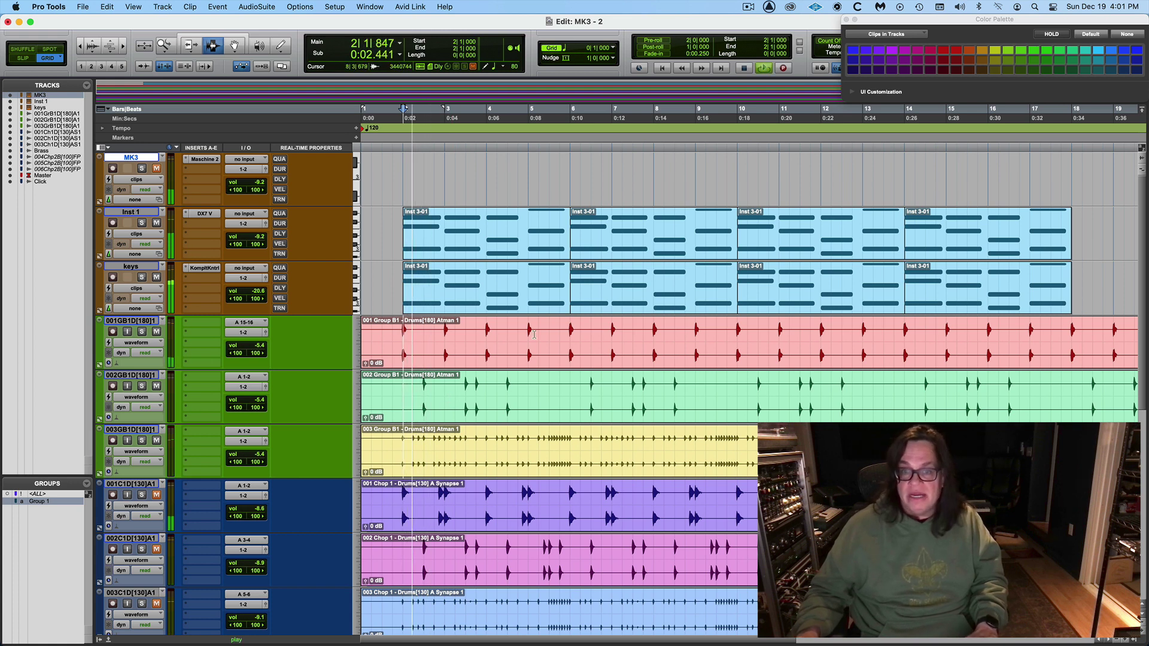
key("space")
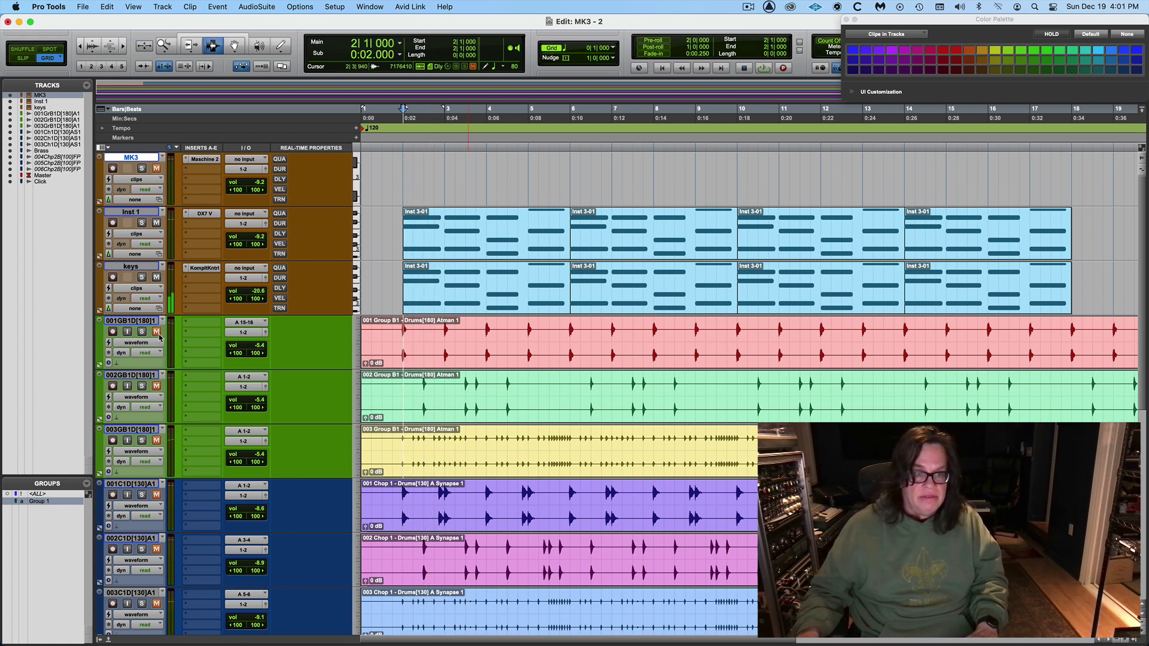
left_click(154, 494)
left_click(155, 604)
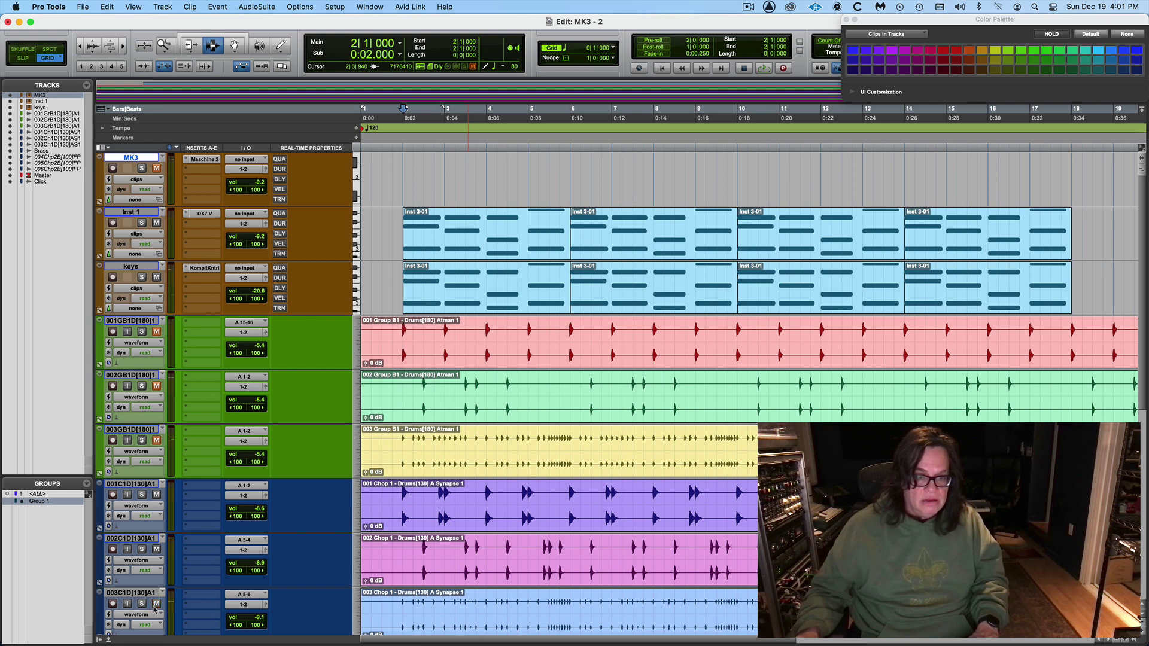
- Audition the session from bar 2 with the Chop 1 drums in place of the Group B1 drums, and stop playback
scroll(1140, 418, "down", 3)
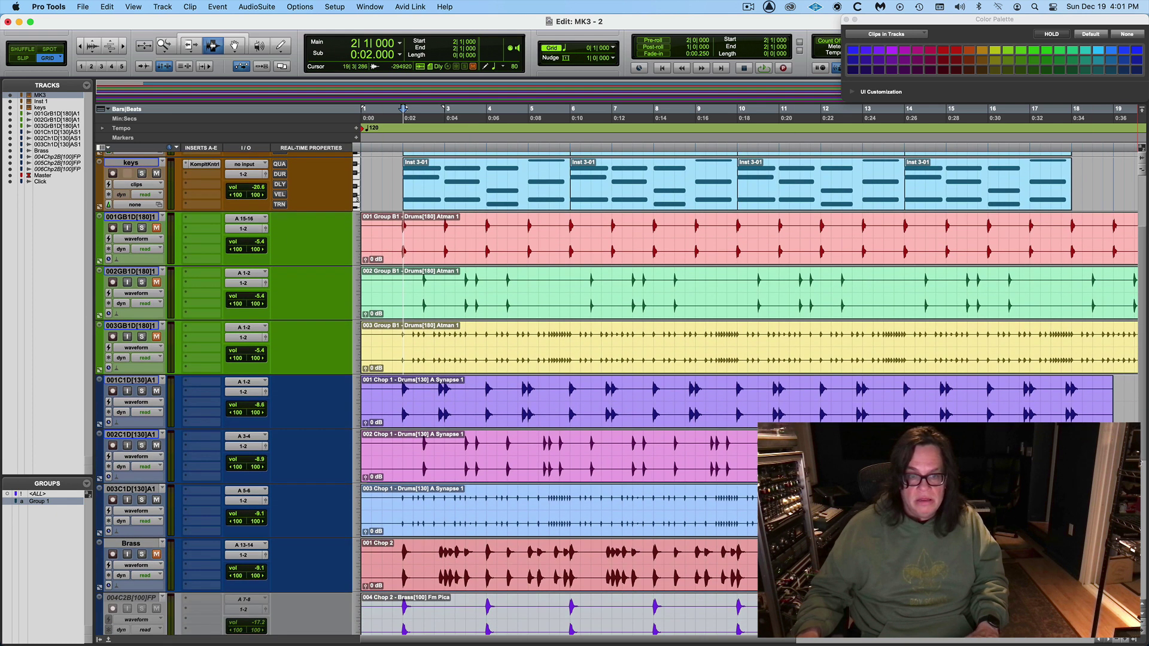
key("space")
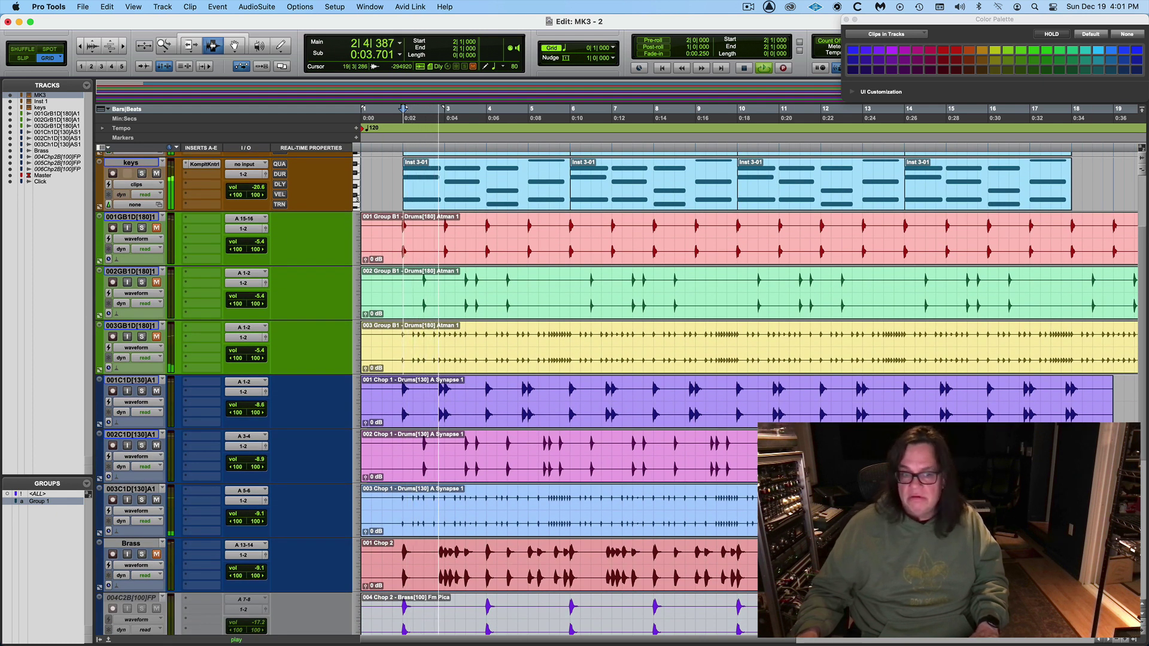
key("space")
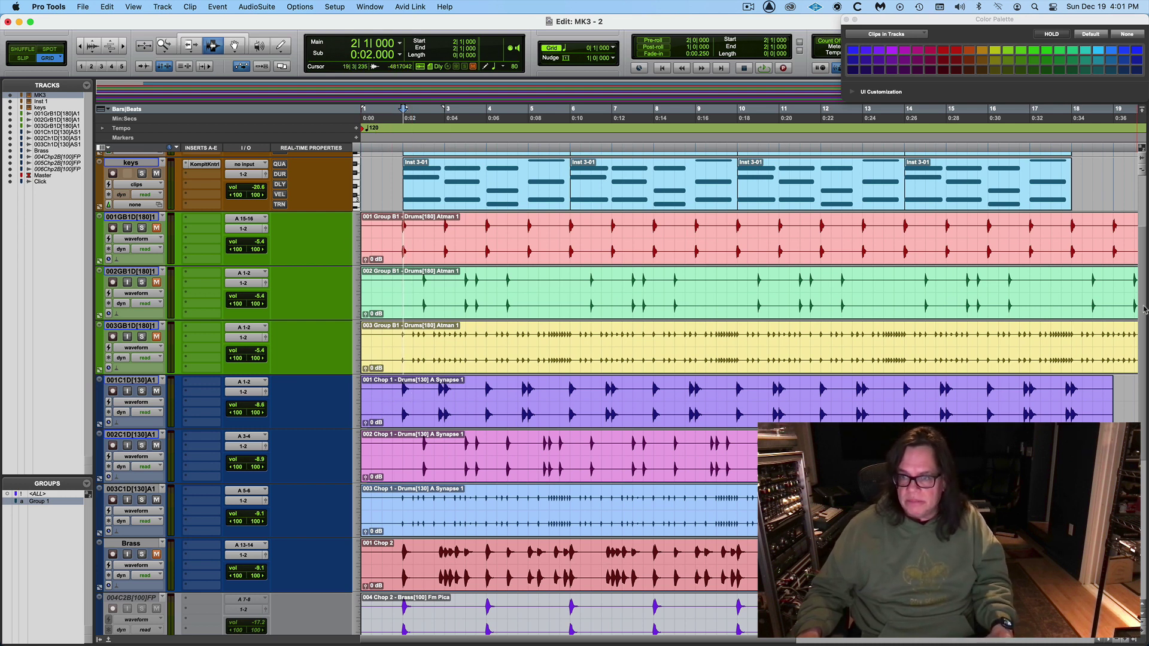
- Open the Maschine 2 plug-in on the MK3 track, record-enable that track and move the plug-in window clear of the track controls
scroll(1144, 314, "up", 3)
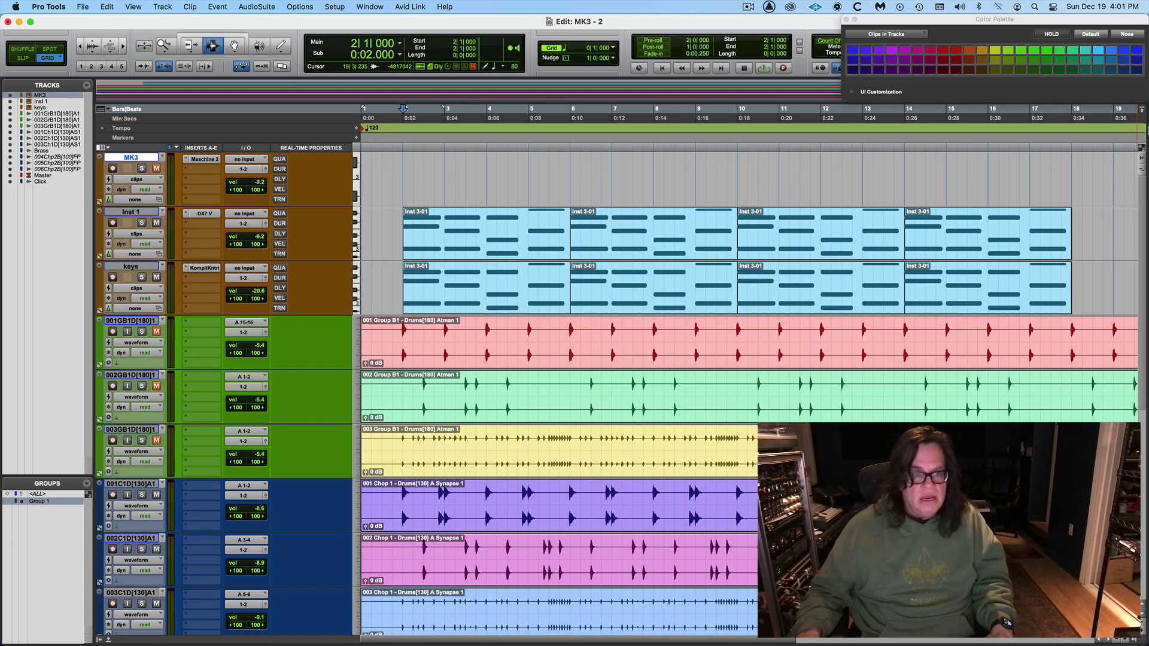
left_click(200, 163)
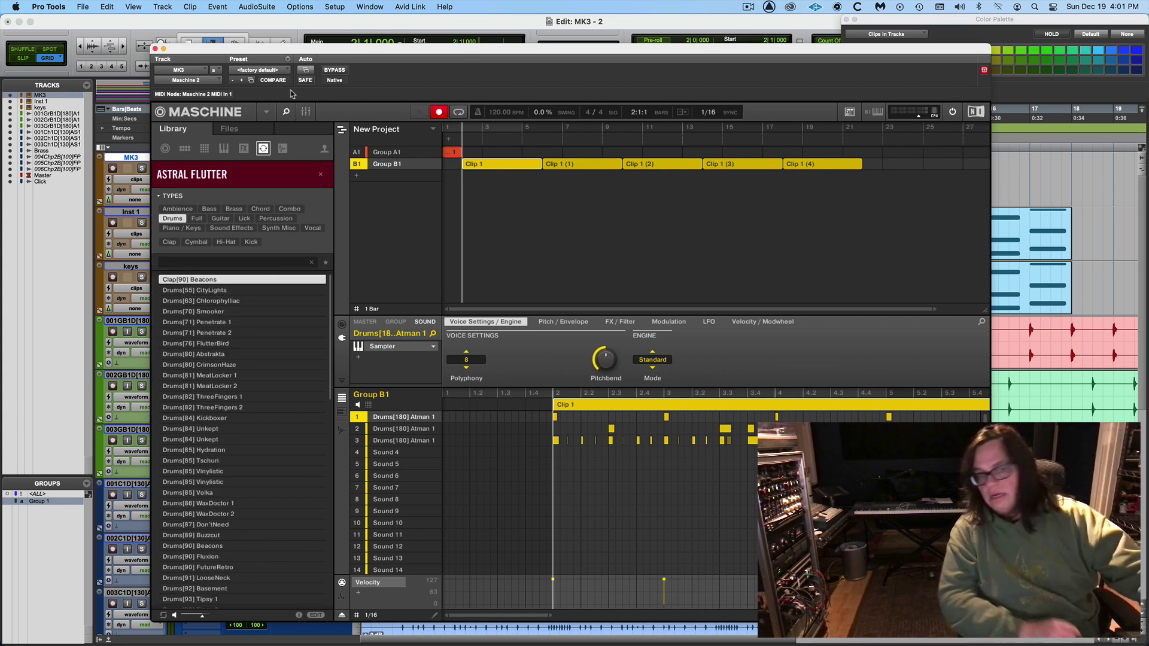
left_click(112, 170)
left_click_drag(201, 50, 322, 37)
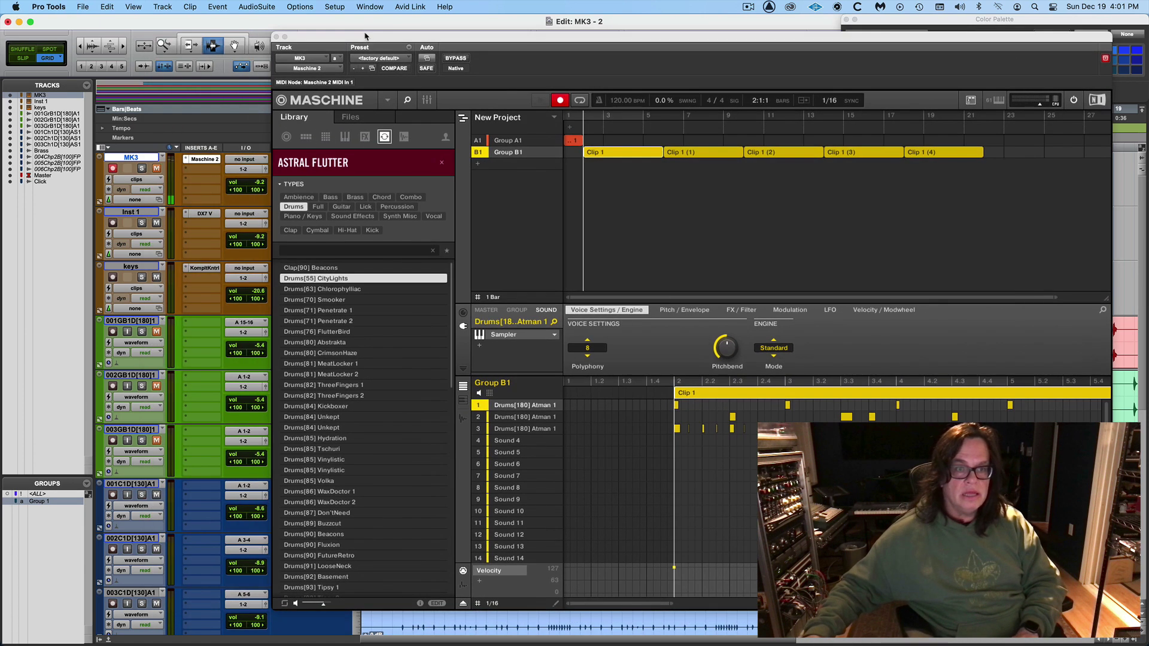